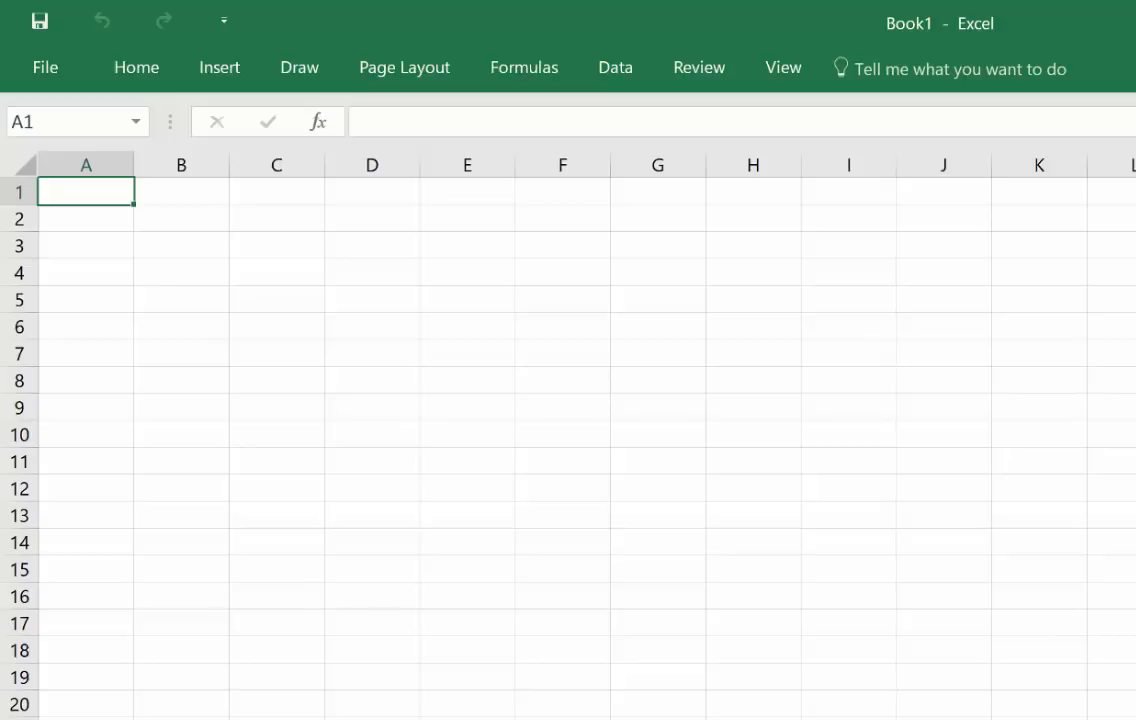
Step: Enter the column headers Year, Month and SalesBudget in cells A1 to C1
text(Year)
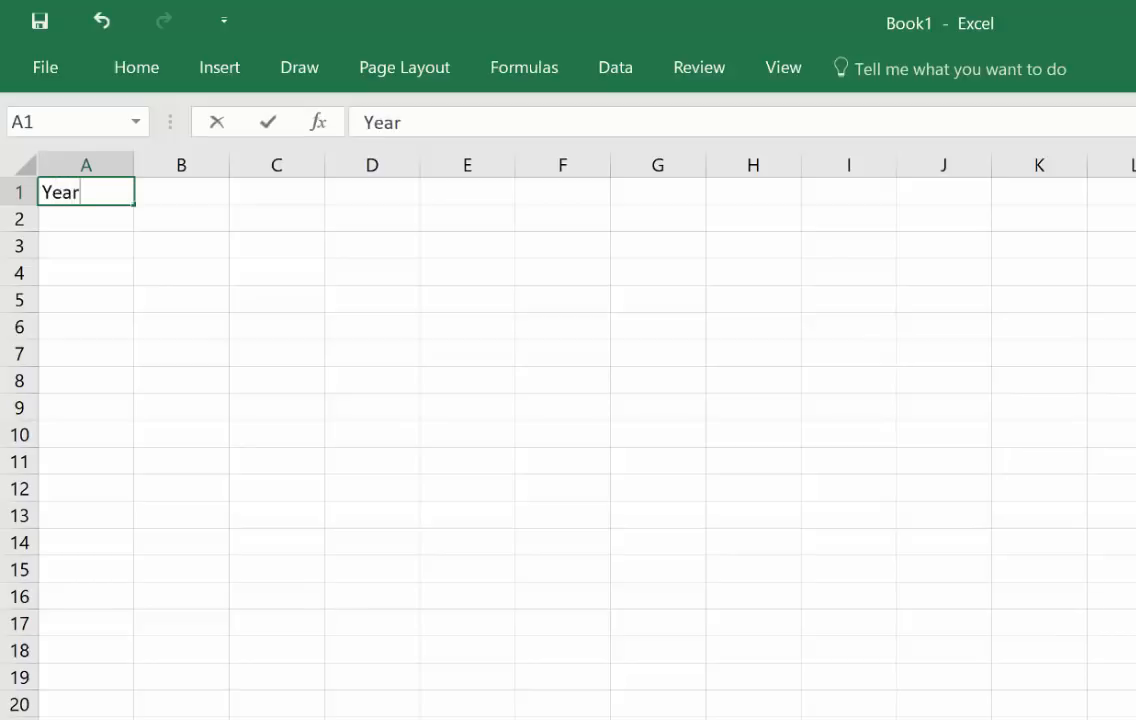
key(Tab)
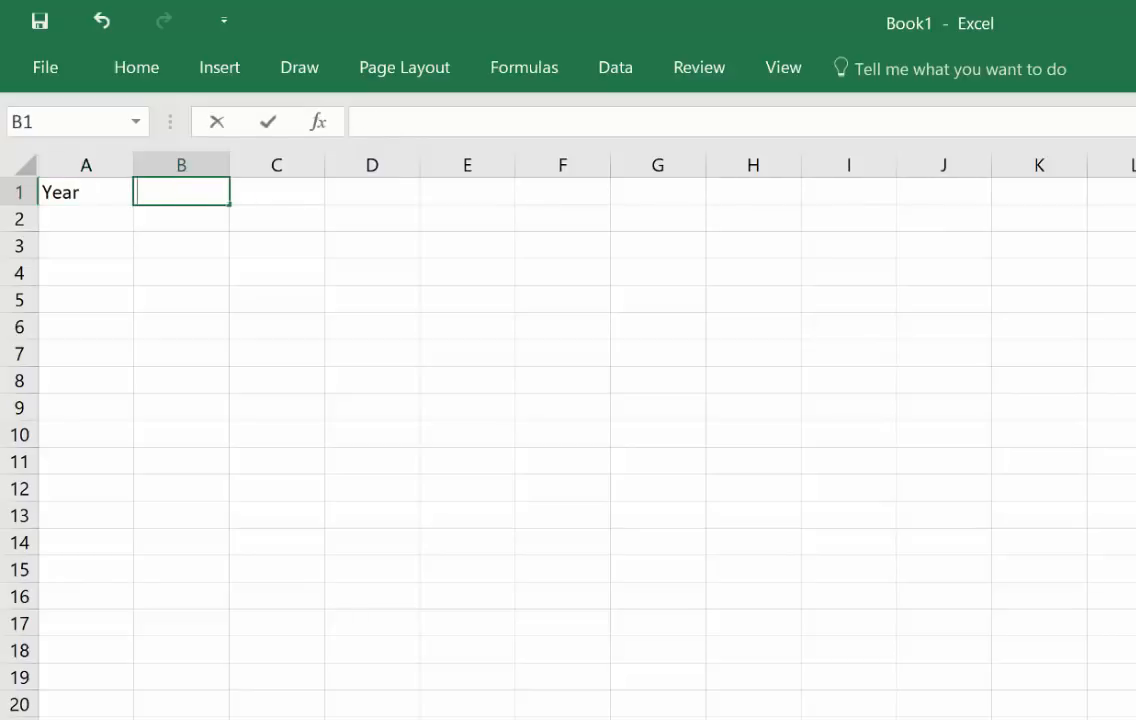
text(Month)
key(Tab)
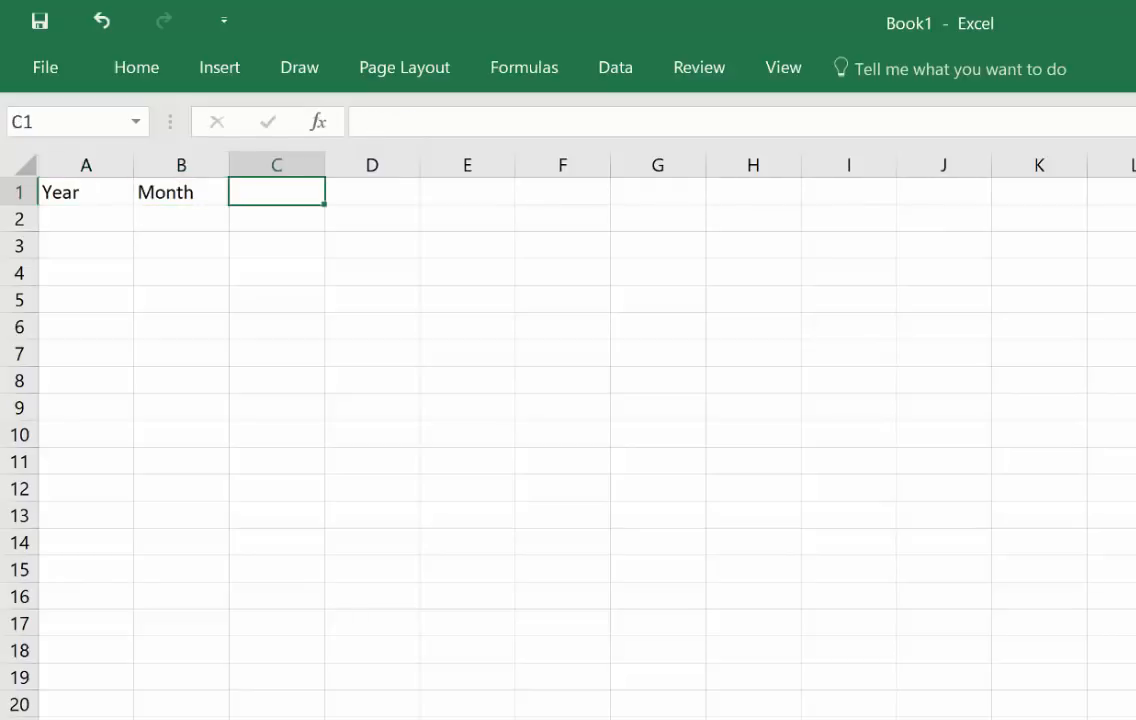
text(SalesQ)
key(BackSpace)
text(Budget)
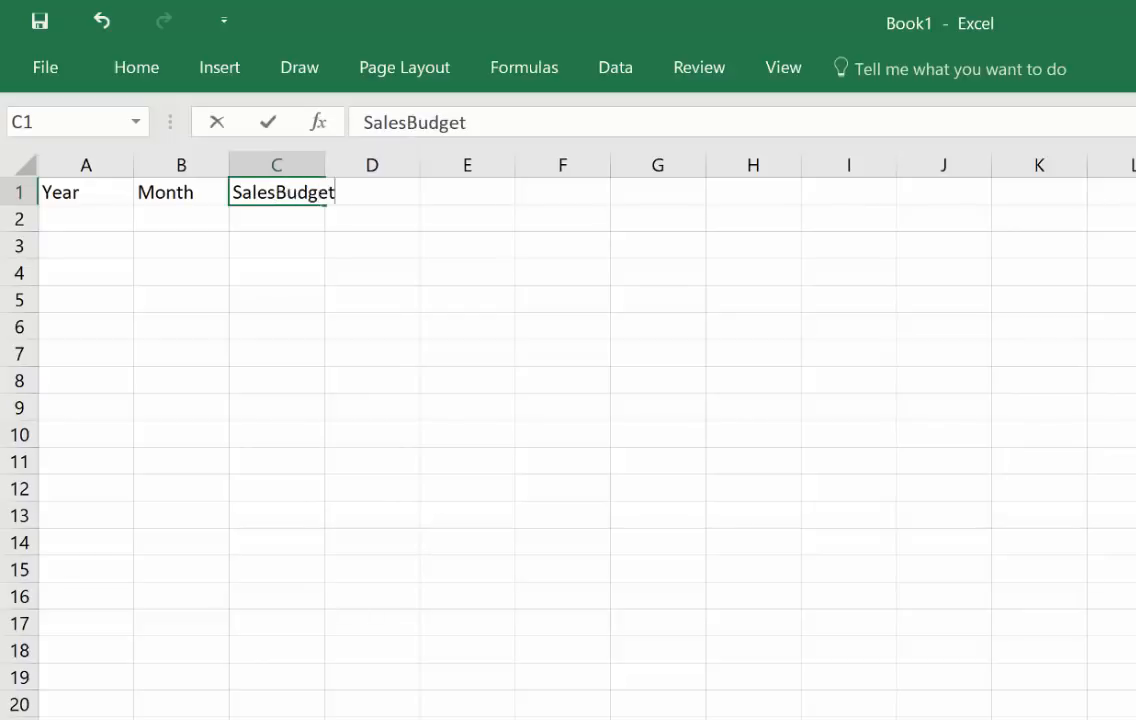
key(Return)
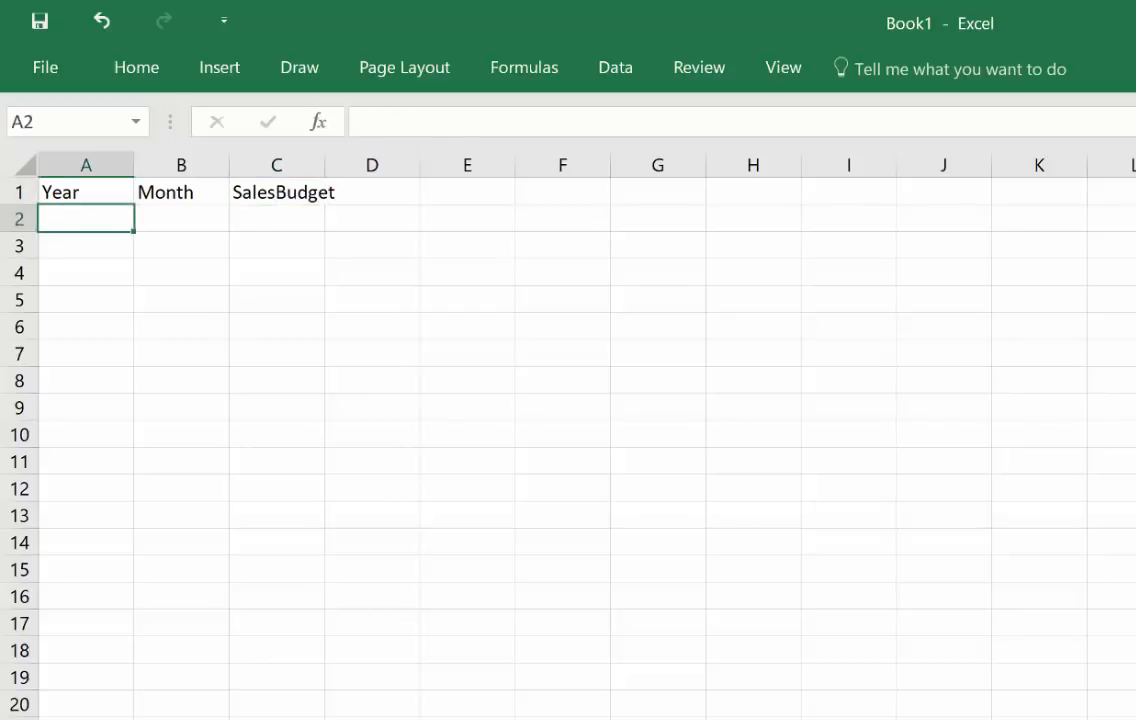
Step: Enter 2018 as the year in A2 and 01 as the month in B2
text(2018)
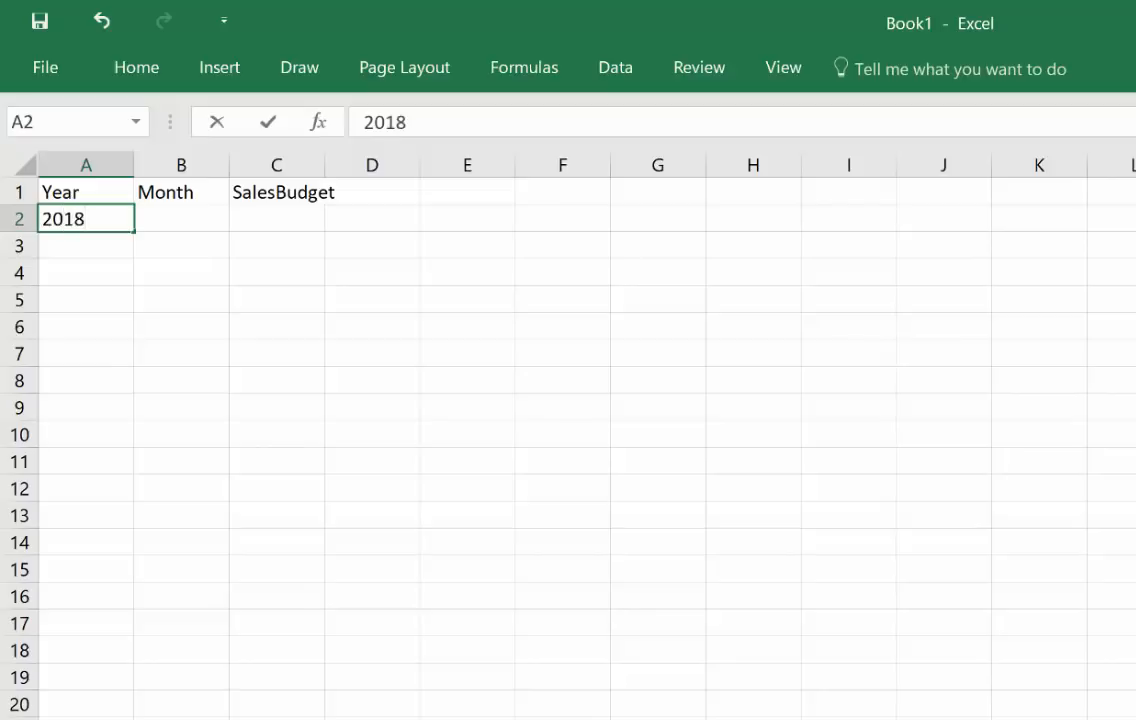
key(Return)
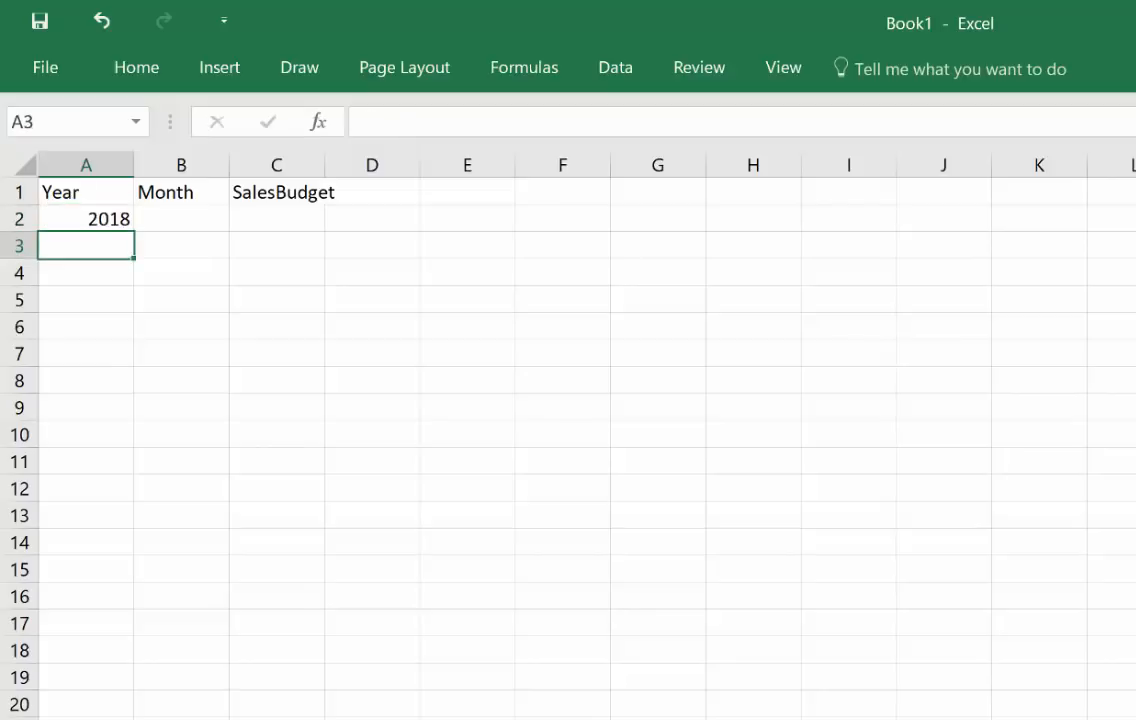
key(Up)
key(Right)
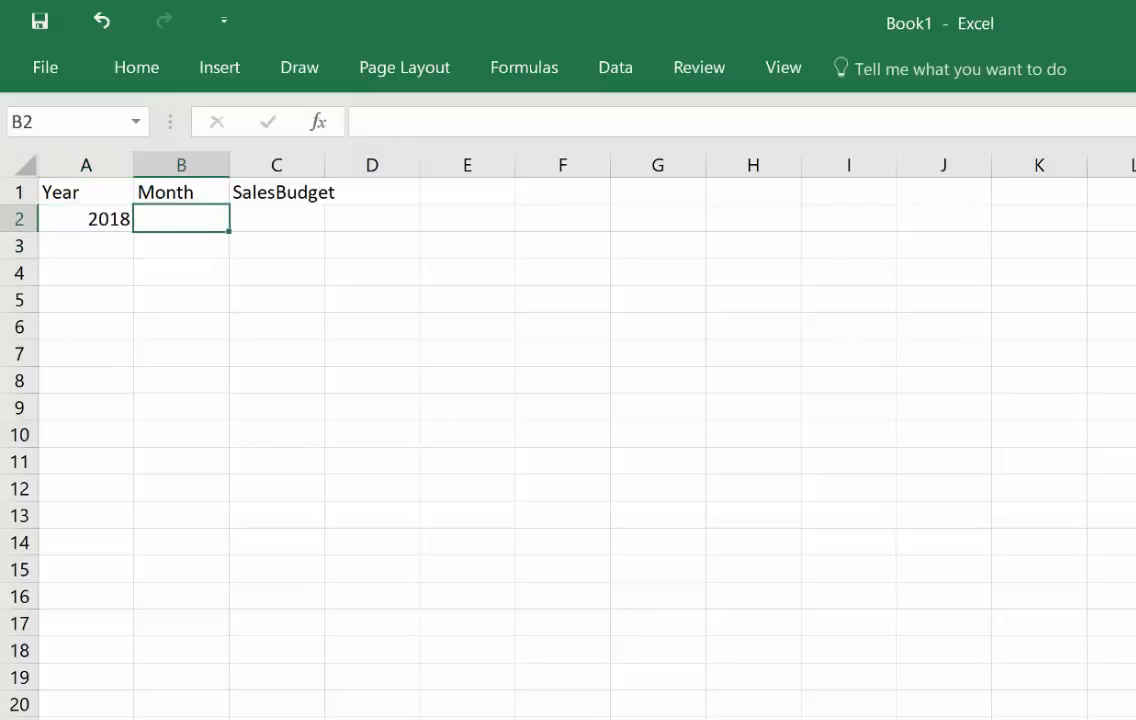
text(01)
key(Return)
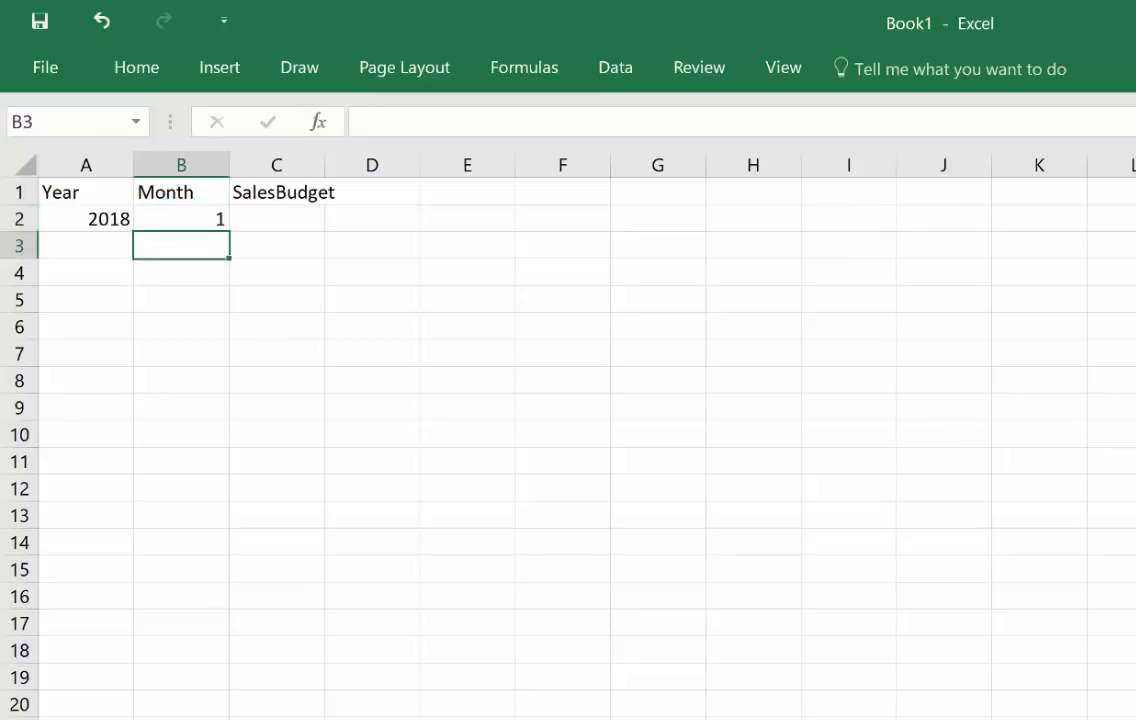
Step: Enter 2018 and month 2 in row 3, and fill the Year and Month series down through row 13
key(Left)
text(2018)
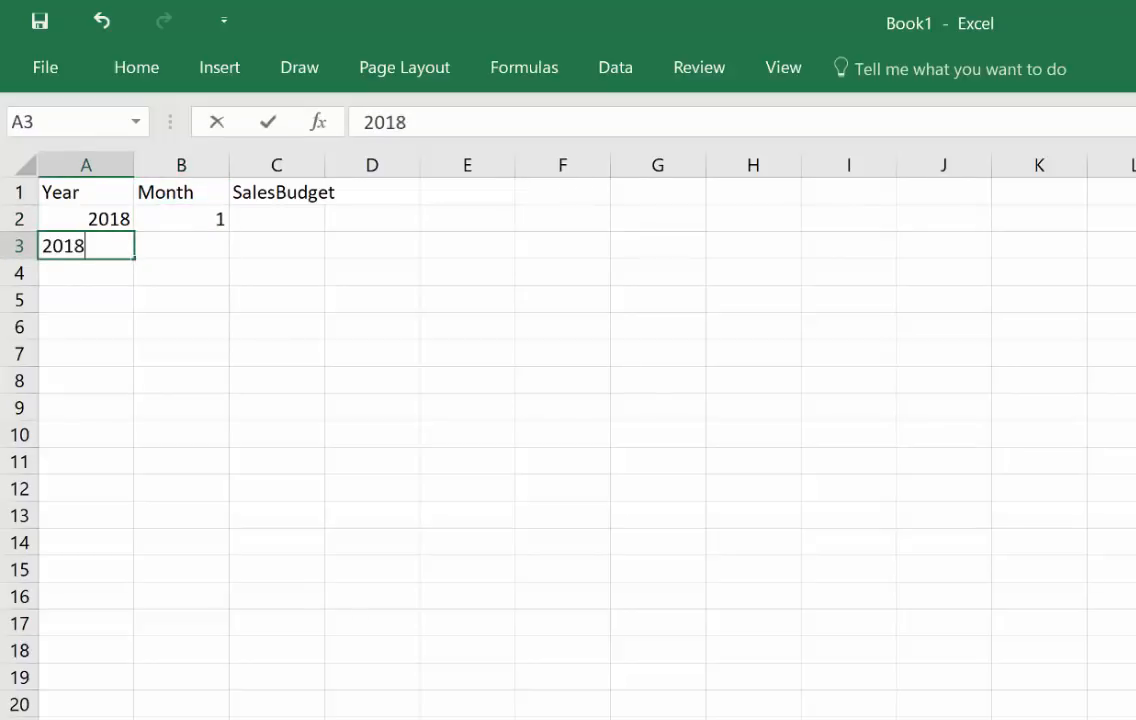
key(Tab)
text(2)
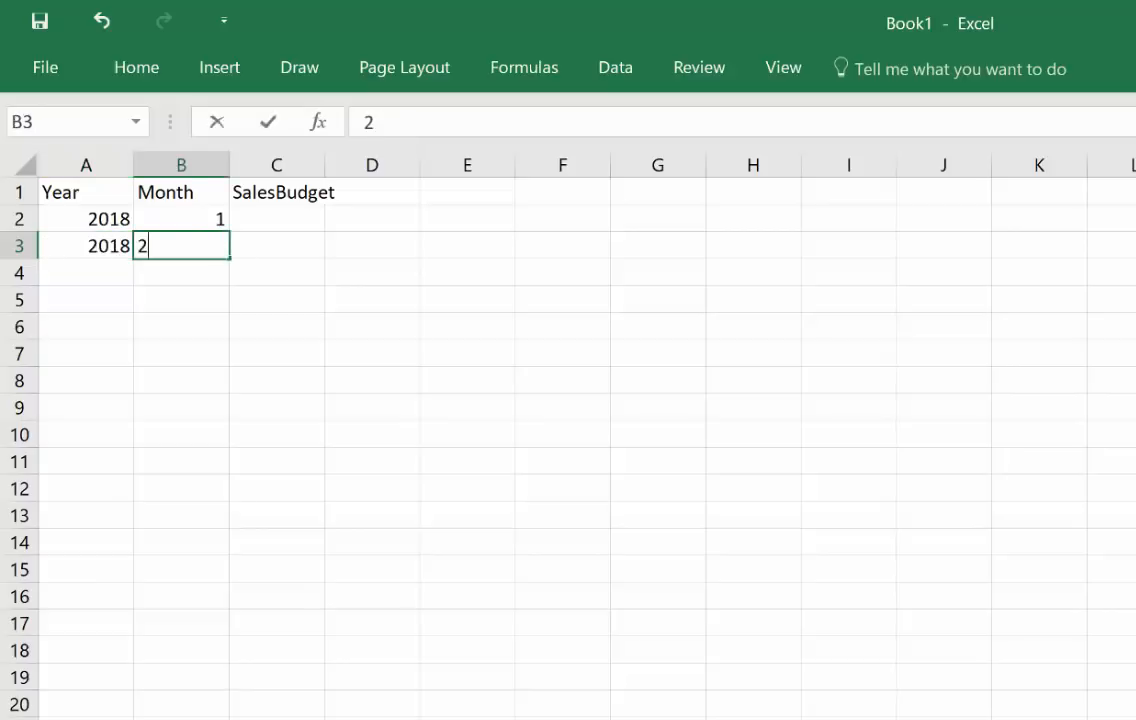
key(Tab)
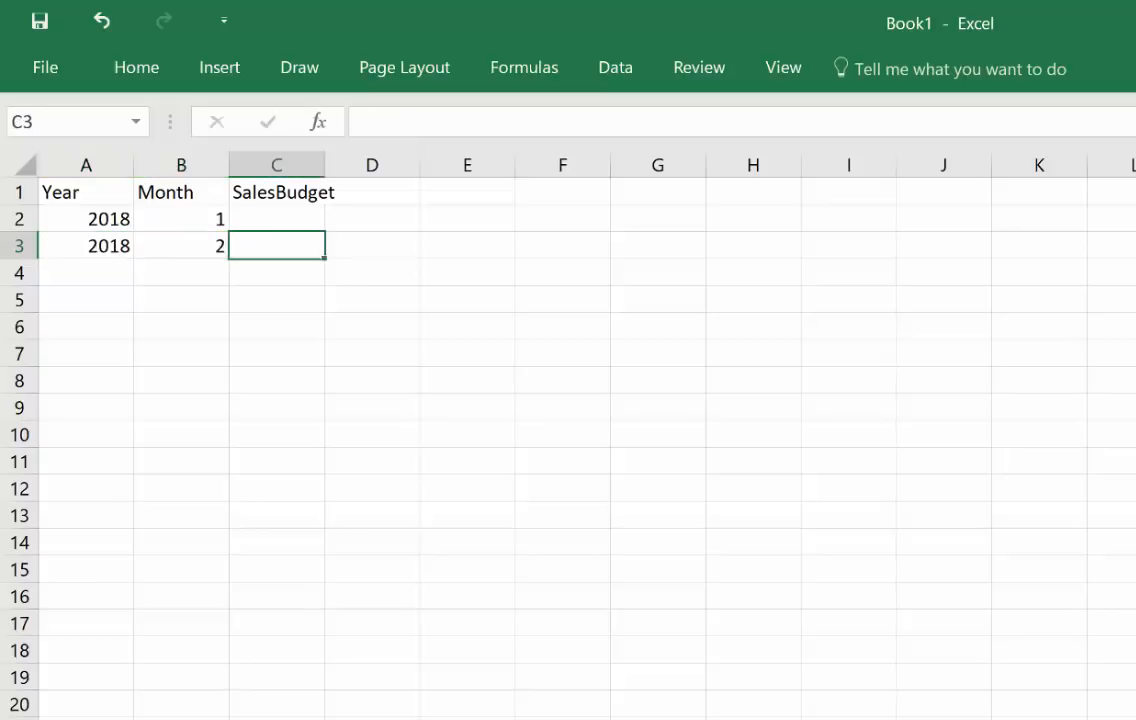
drag(94, 218, 229, 537)
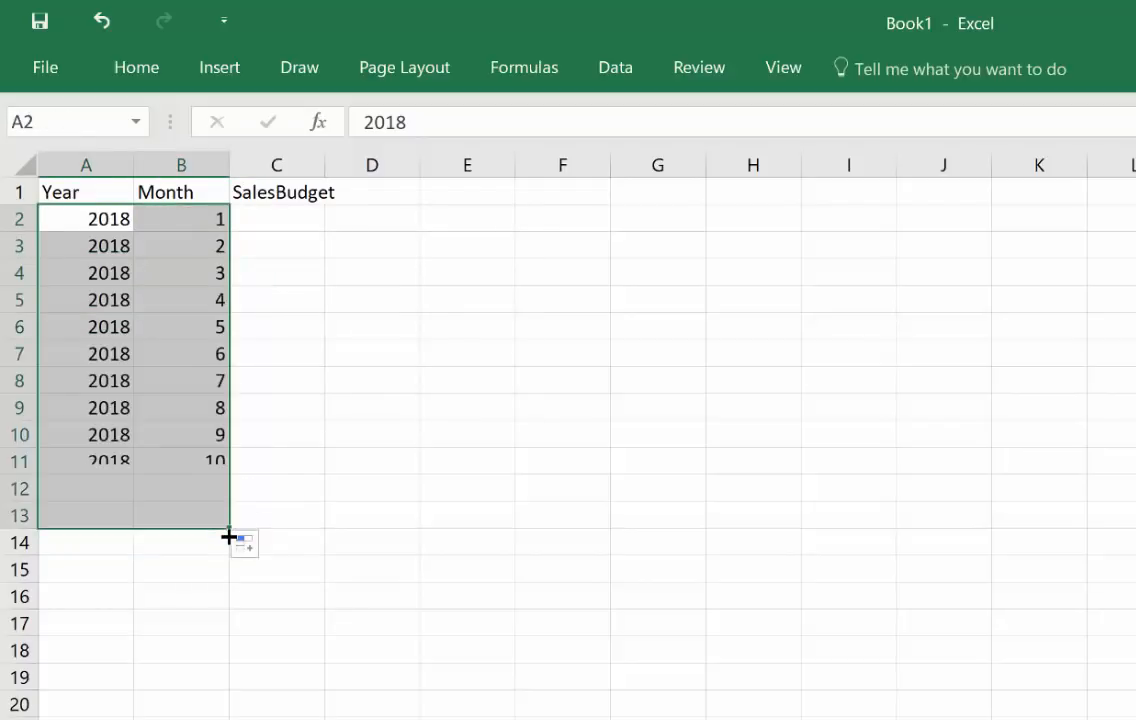
click(373, 265)
Step: Enter the SalesBudget values 535, 334 and 345 in cells C2 to C4
click(284, 214)
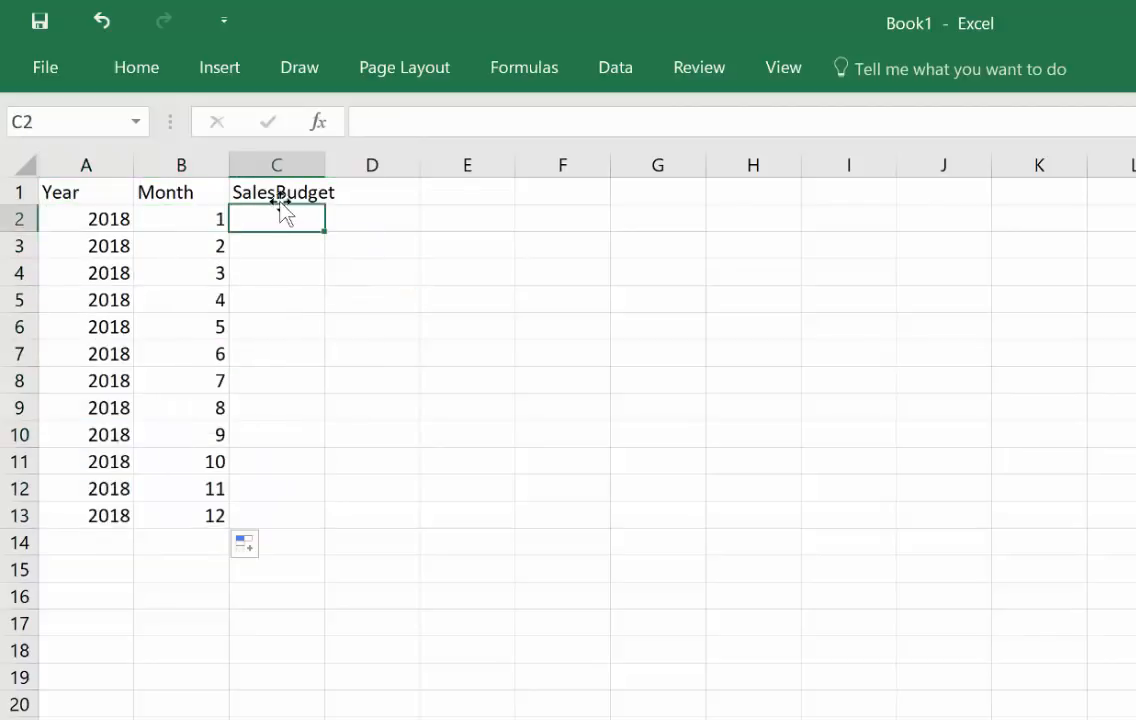
text(535)
key(Return)
key(Return)
text(345)
key(Return)
key(Return)
click(300, 254)
text(334)
key(Return)
key(Return)
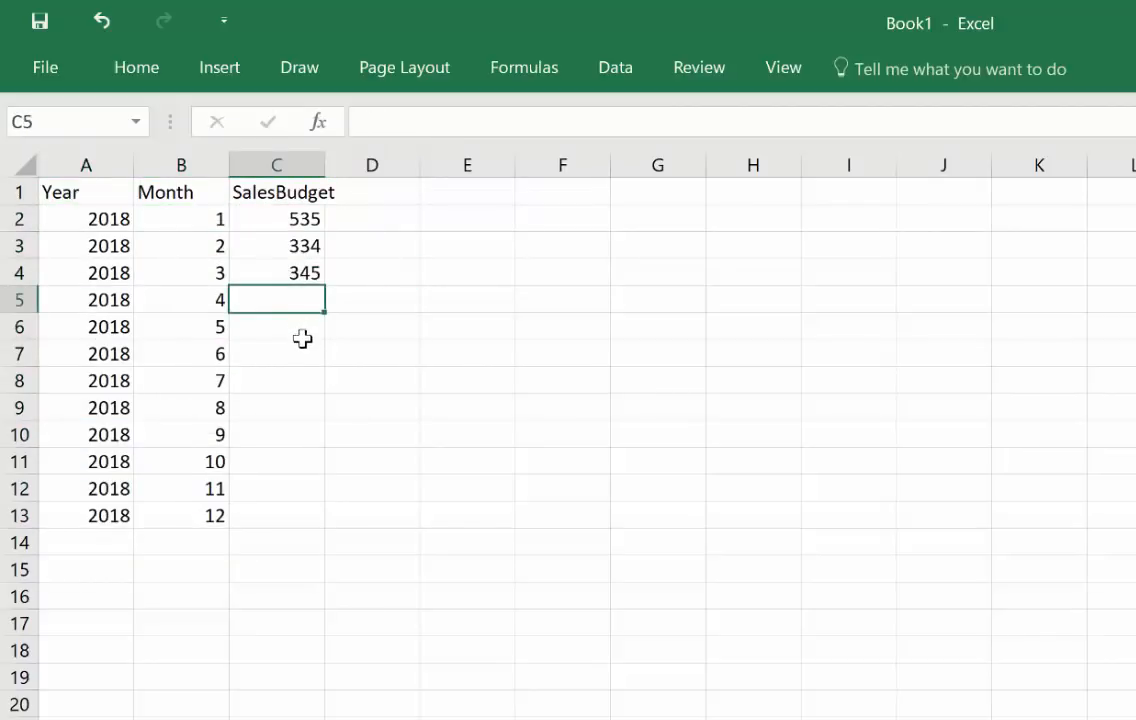
Step: Enter the SalesBudget values 255, 75657, 5675, 45345 and 3 in cells C5 to C9
text(255)
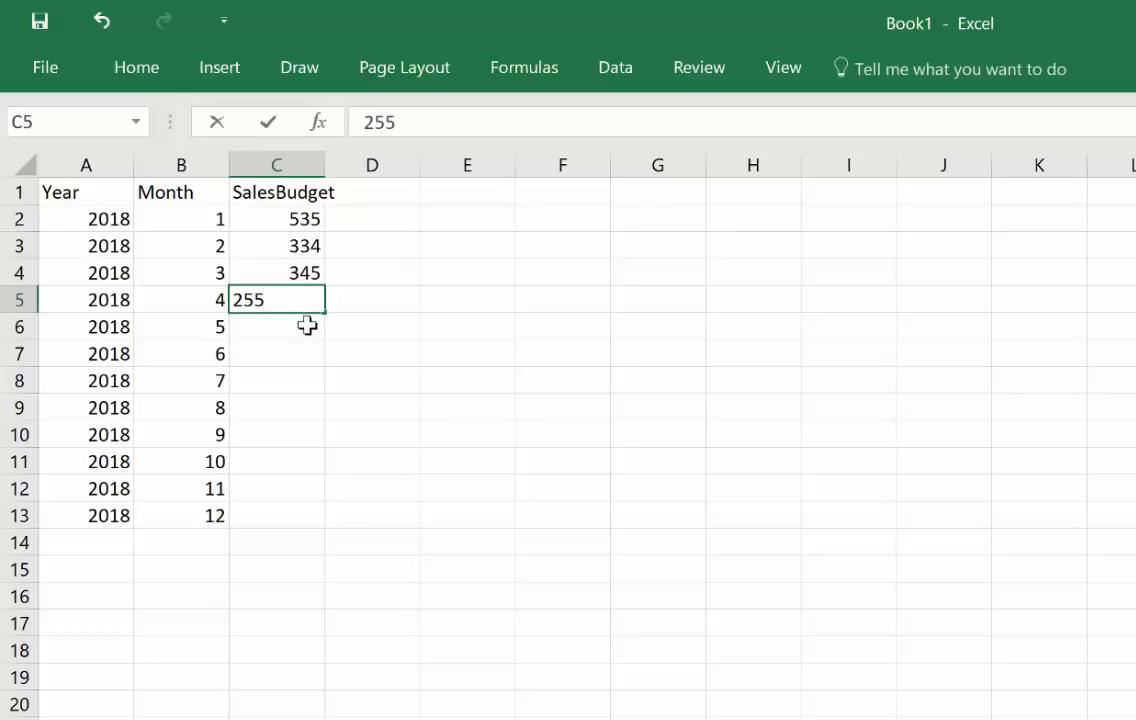
key(Return)
text(75657)
key(Return)
text(5675)
click(266, 409)
text(3)
click(280, 382)
text(45345)
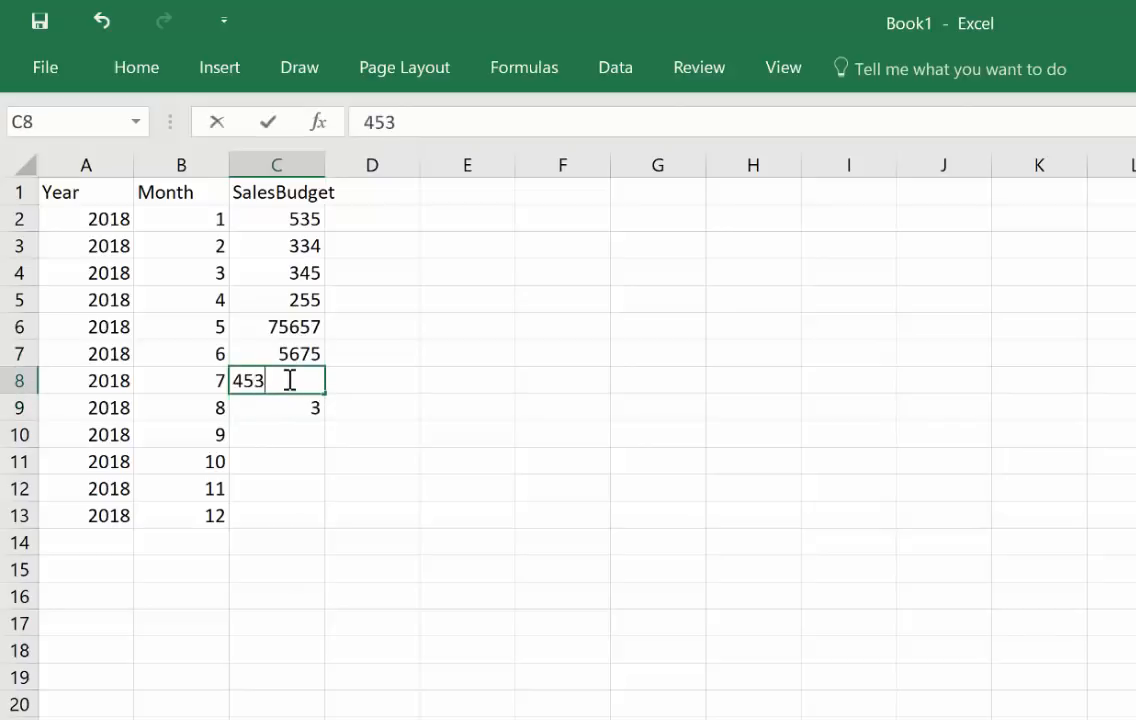
click(282, 282)
drag(281, 285, 294, 380)
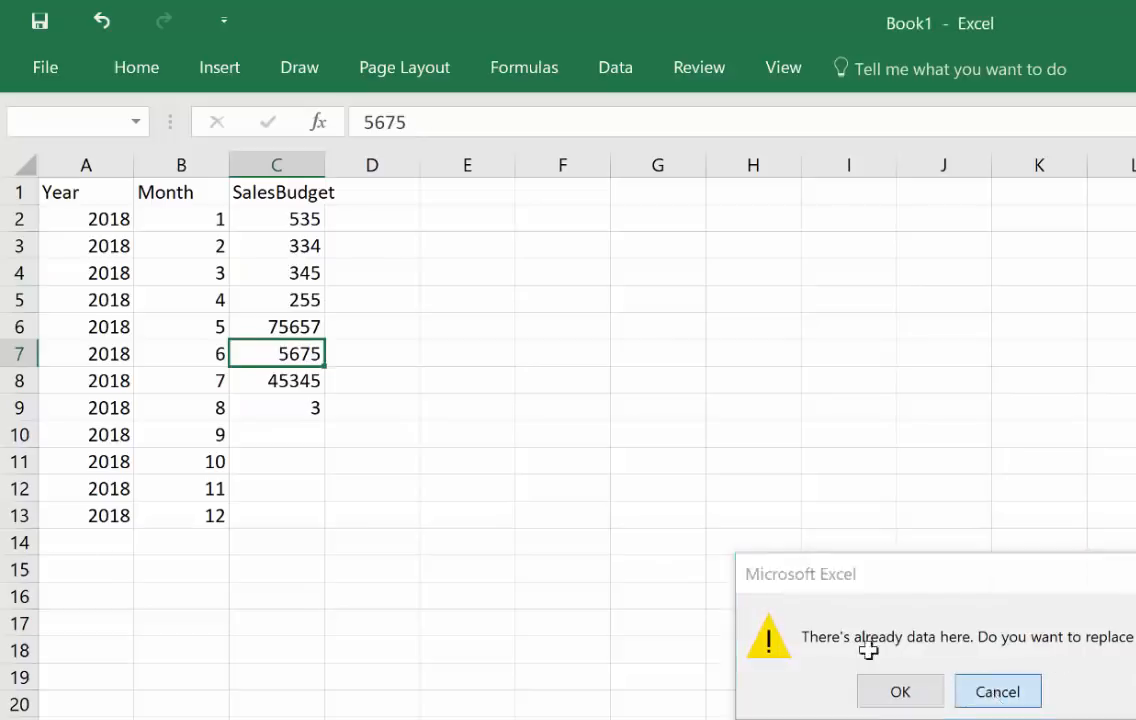
click(960, 681)
Step: Copy the SalesBudget values in C3:C6 and paste them into C9:C12
drag(287, 245, 297, 325)
key(ctrl+c)
click(299, 408)
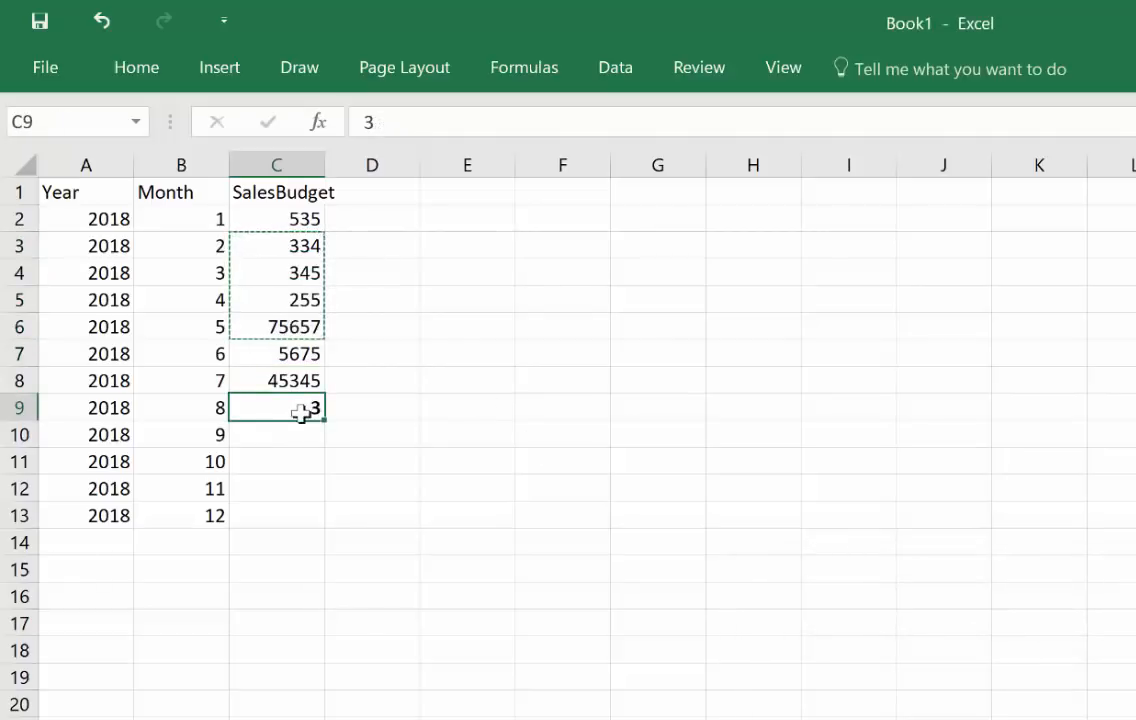
key(ctrl+v)
click(302, 490)
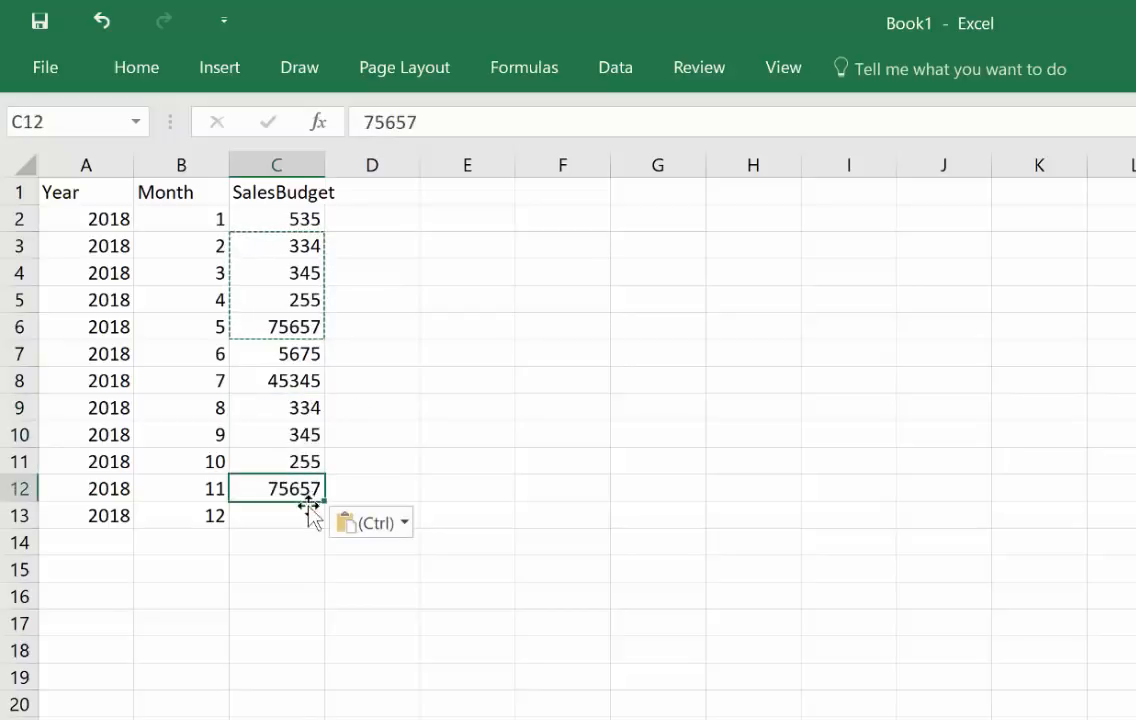
Step: Enter 324 as the SalesBudget value for month 12 in C13
click(309, 512)
text(324)
click(438, 426)
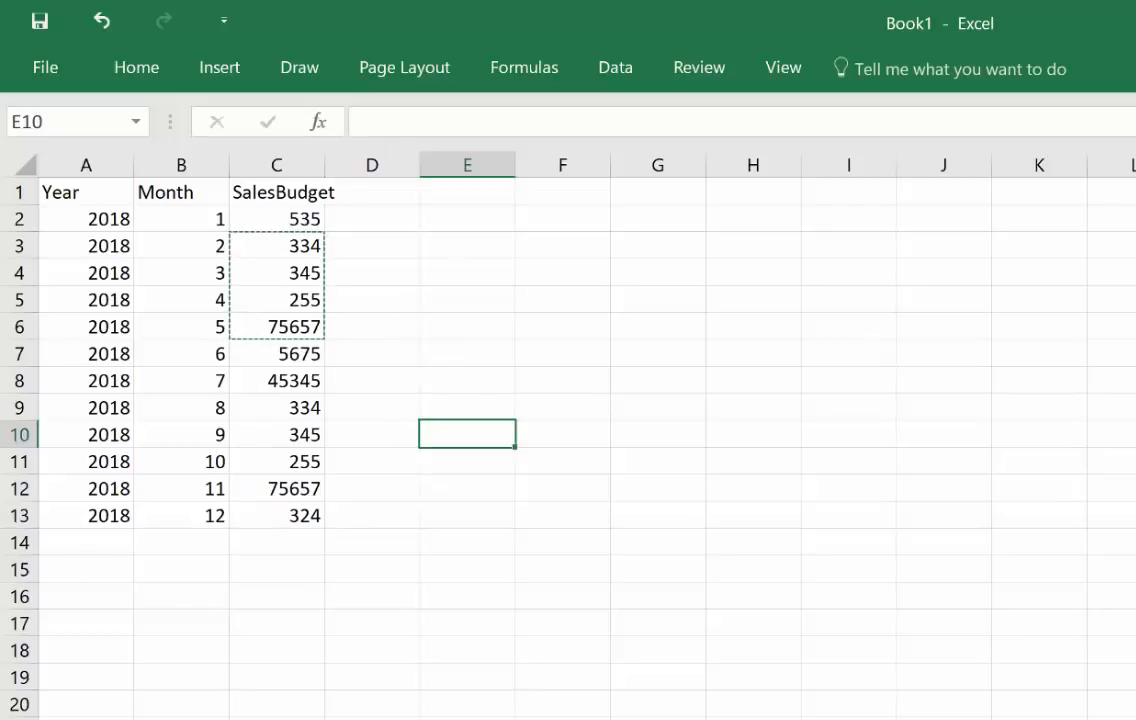
Step: Rename the worksheet that holds the budget data
double_click(115, 719)
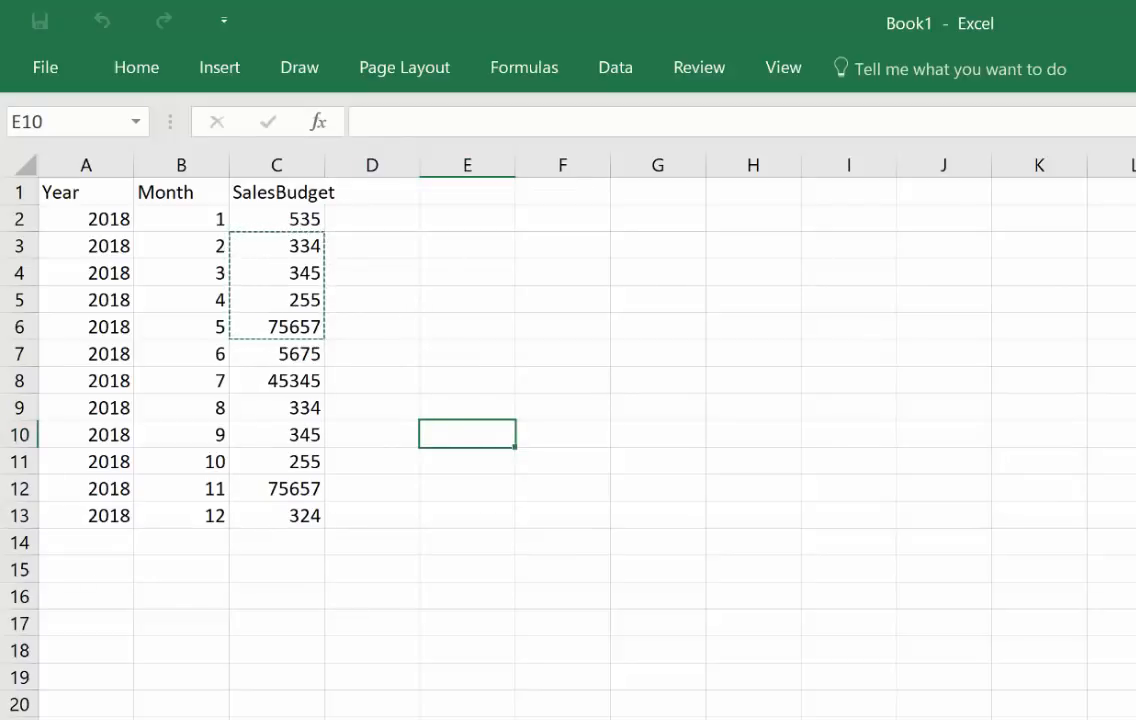
key(Return)
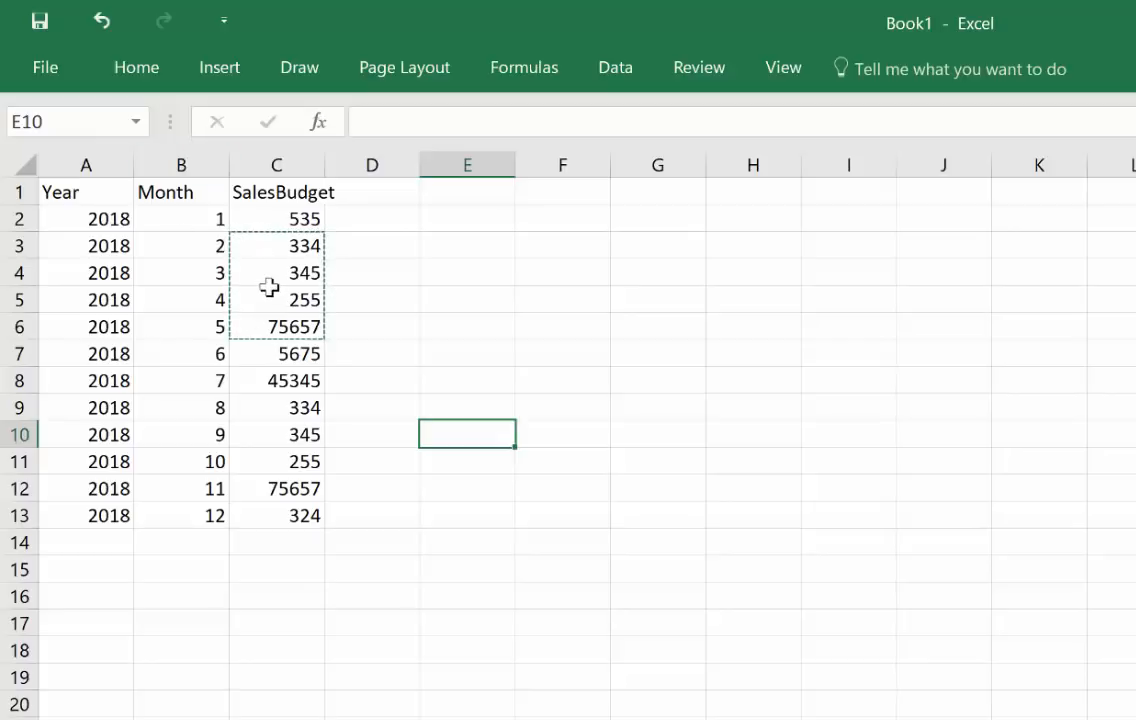
click(393, 193)
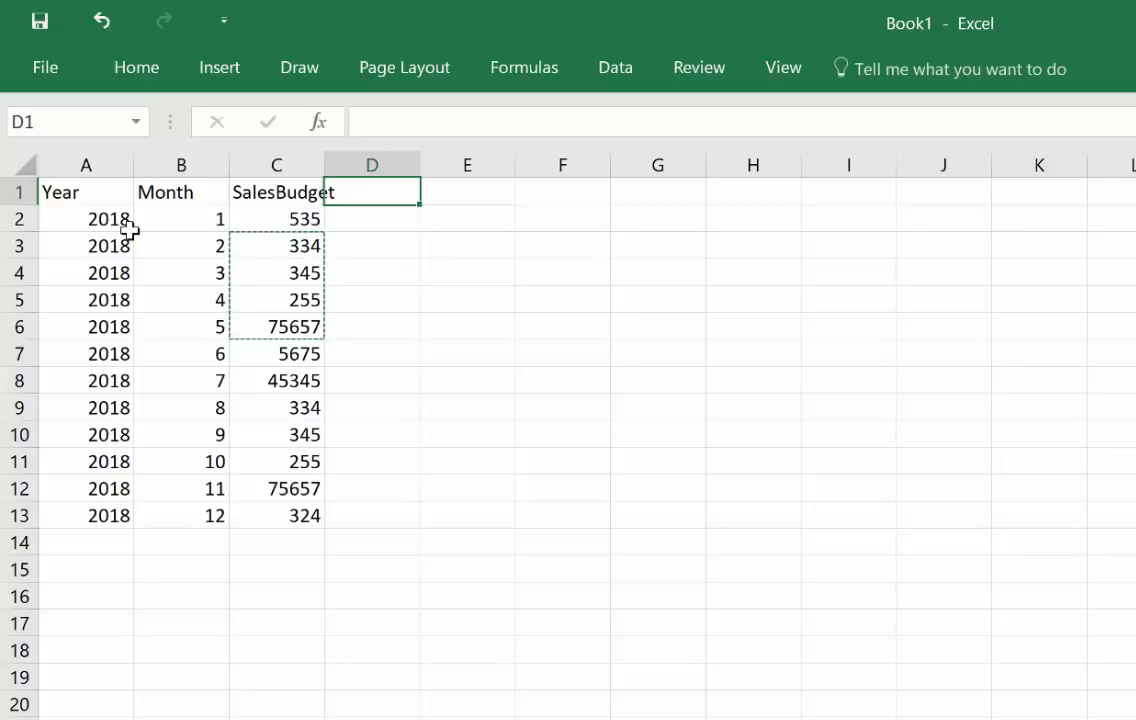
Step: Convert the range A1:C13 into a table with headers
drag(70, 192, 281, 506)
click(115, 65)
click(240, 78)
click(243, 165)
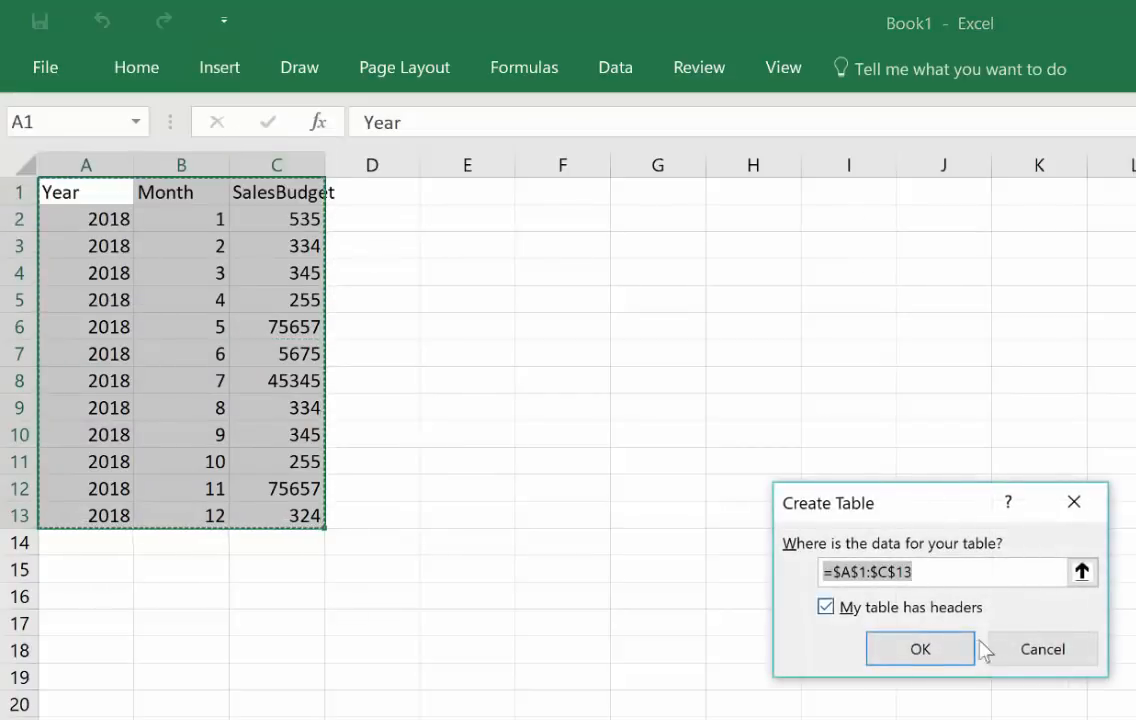
click(948, 654)
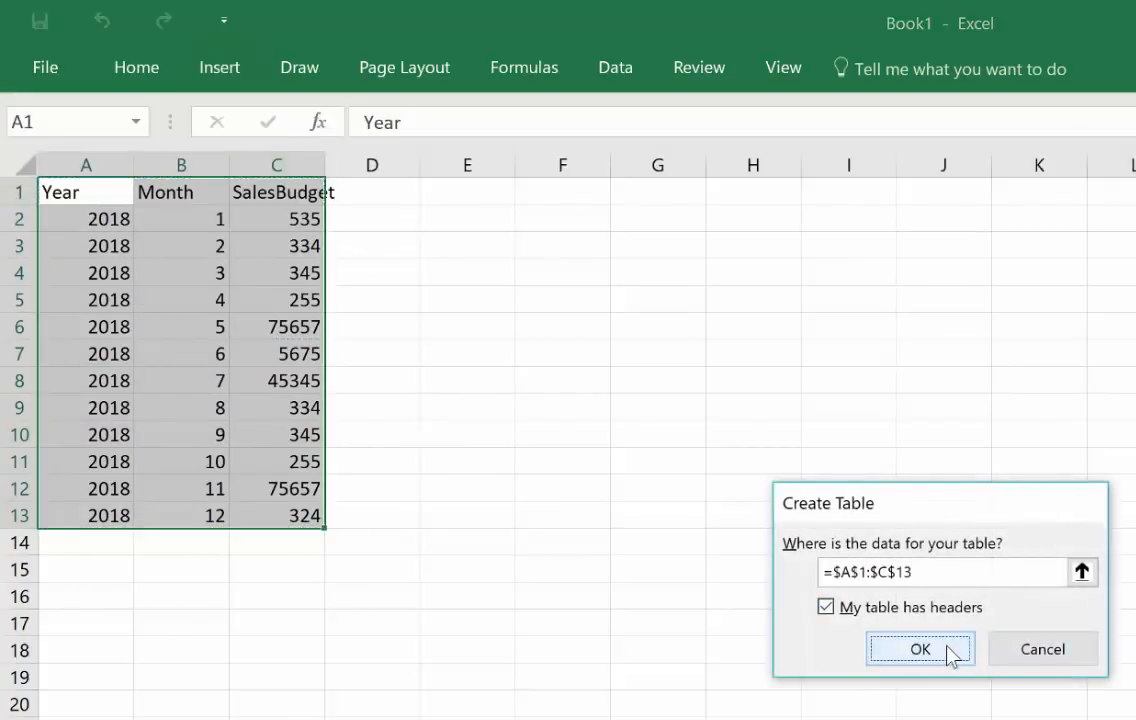
Step: Rename the new table as SalesBudget
click(137, 68)
click(222, 70)
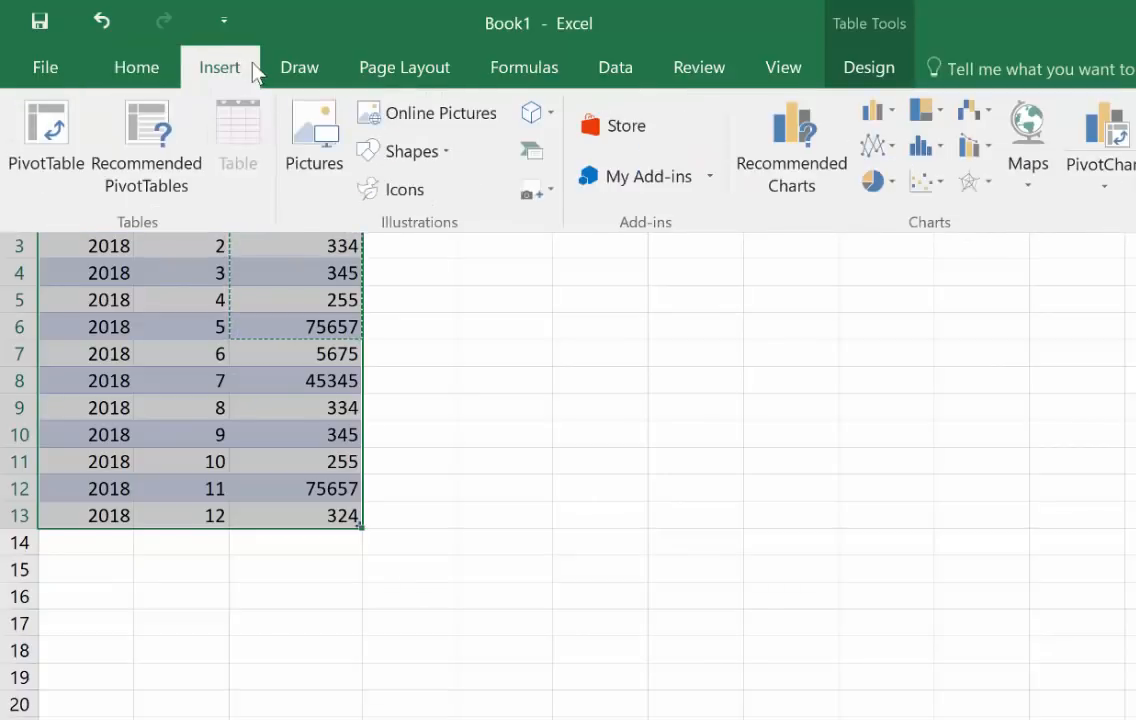
click(868, 70)
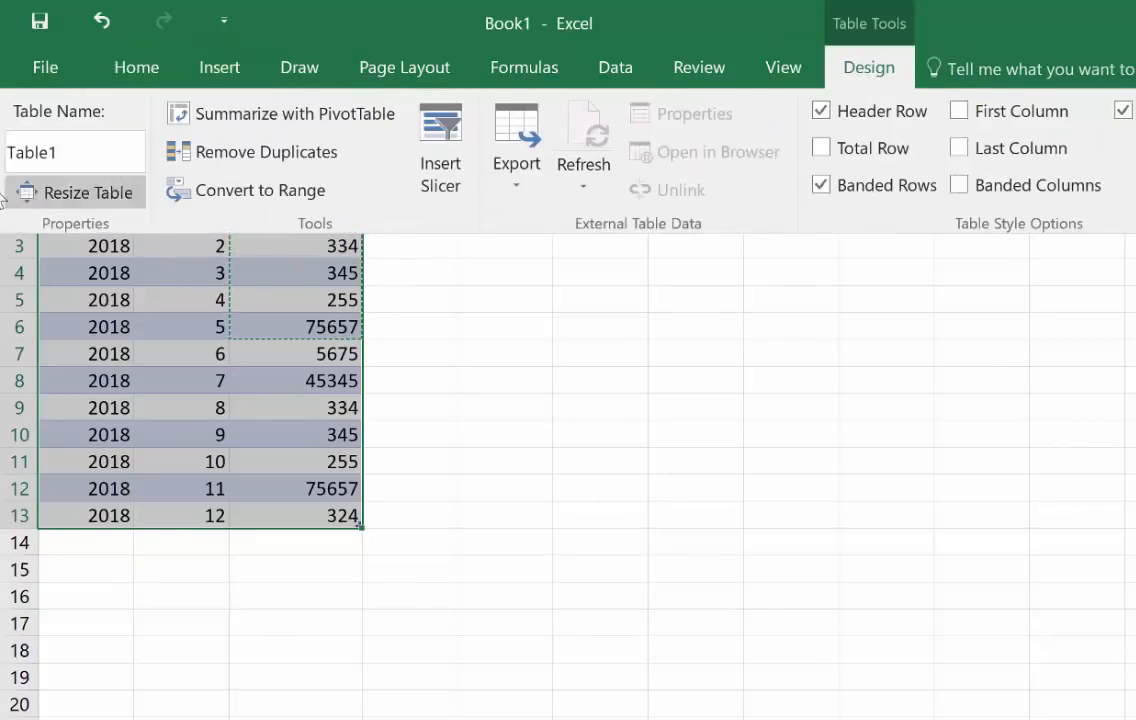
click(88, 147)
key(BackSpace)
key(BackSpace)
key(BackSpace)
key(BackSpace)
key(BackSpace)
key(BackSpace)
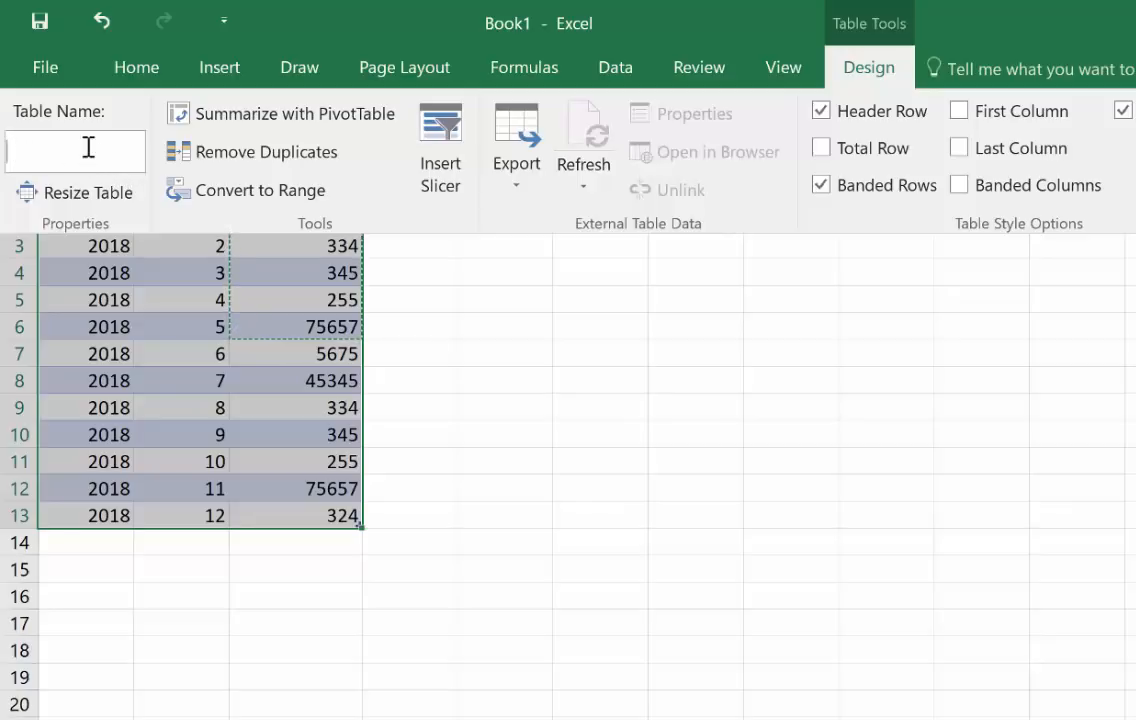
text(Sale)
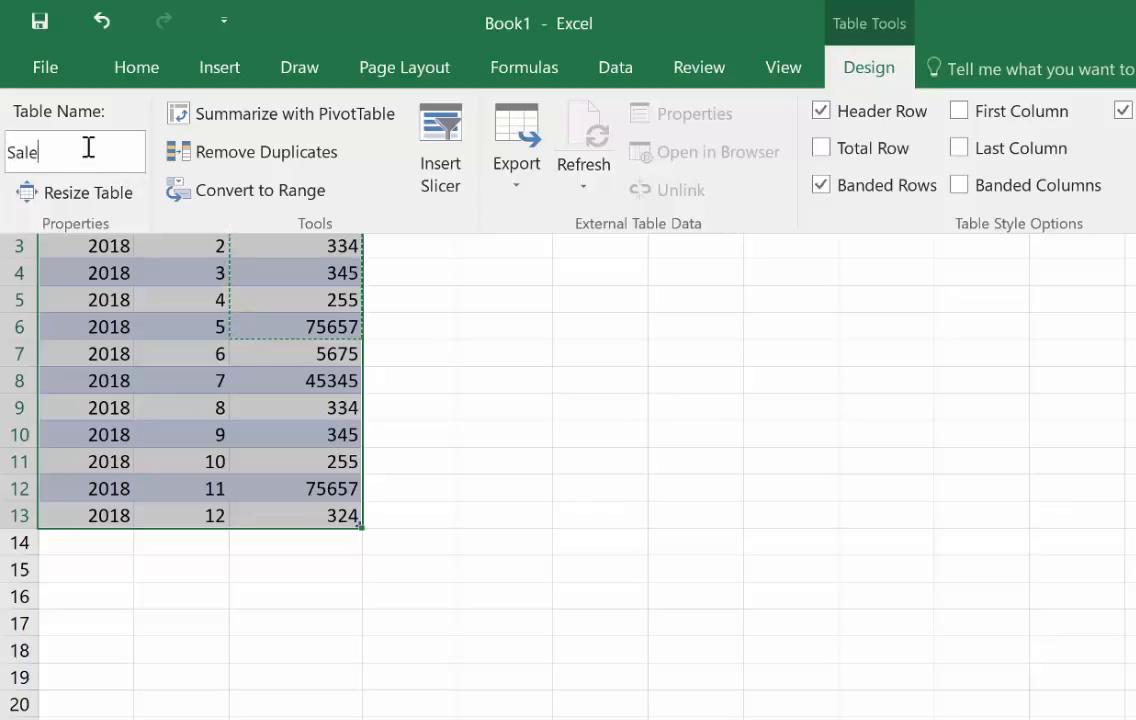
text(sBud)
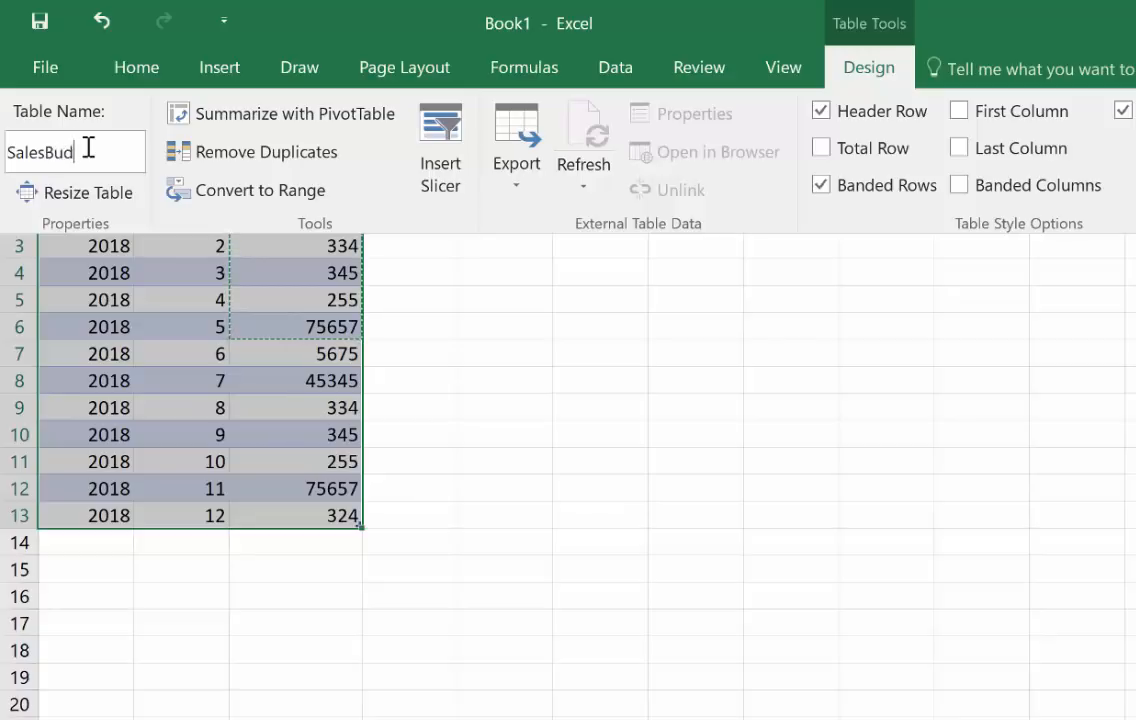
text(get)
key(Return)
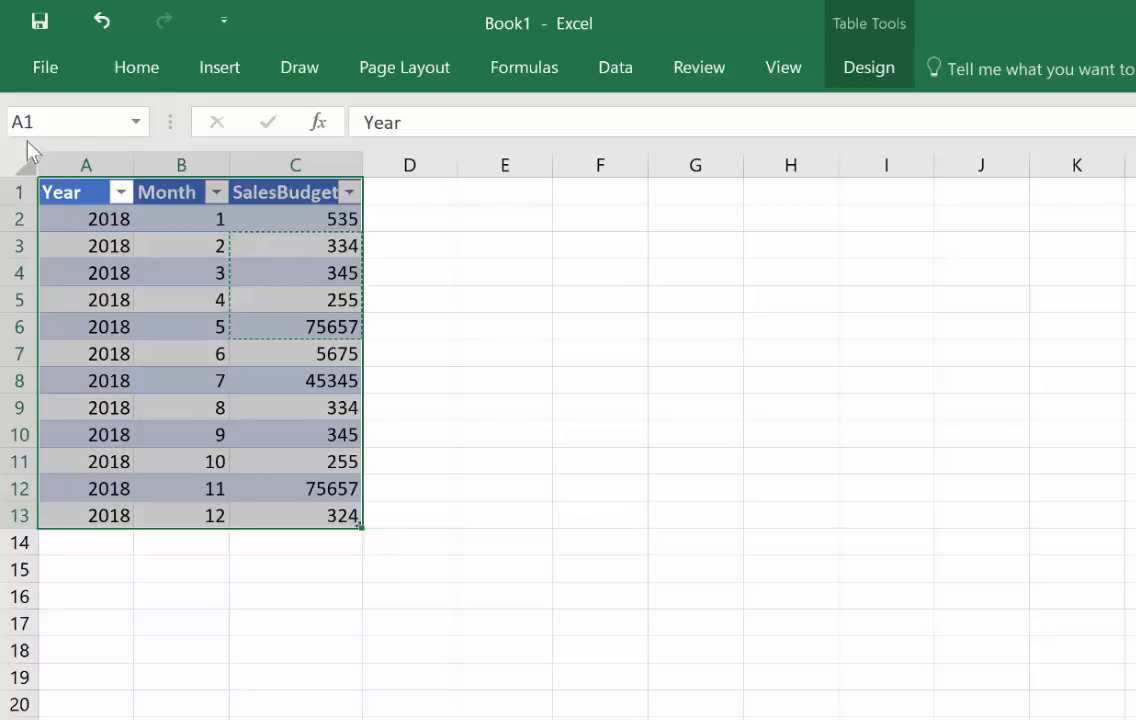
Step: Save the workbook to the OneDrive - Curbal AB location as SalesBudget2018
click(18, 84)
click(89, 320)
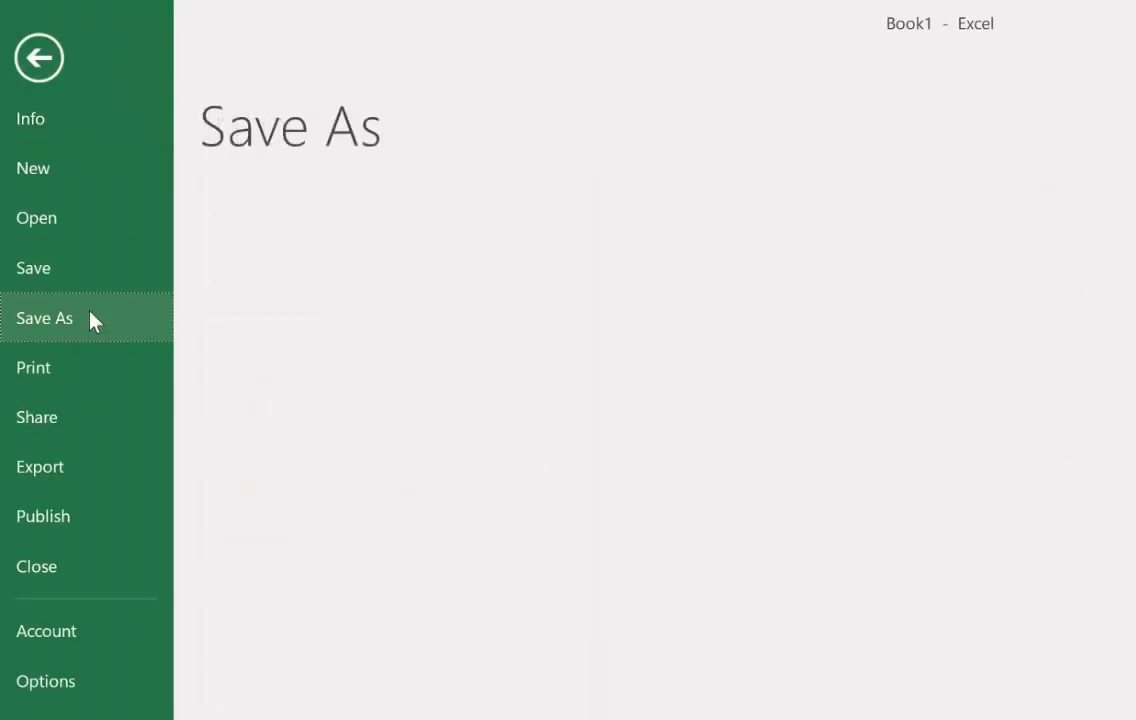
click(468, 287)
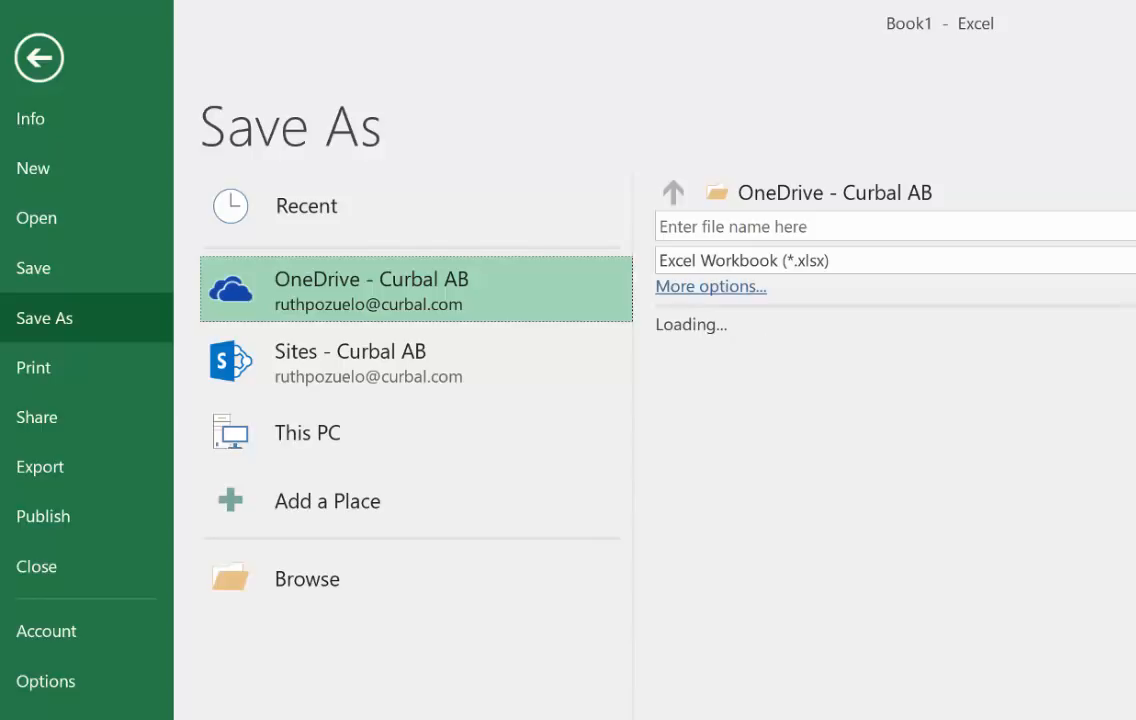
click(758, 227)
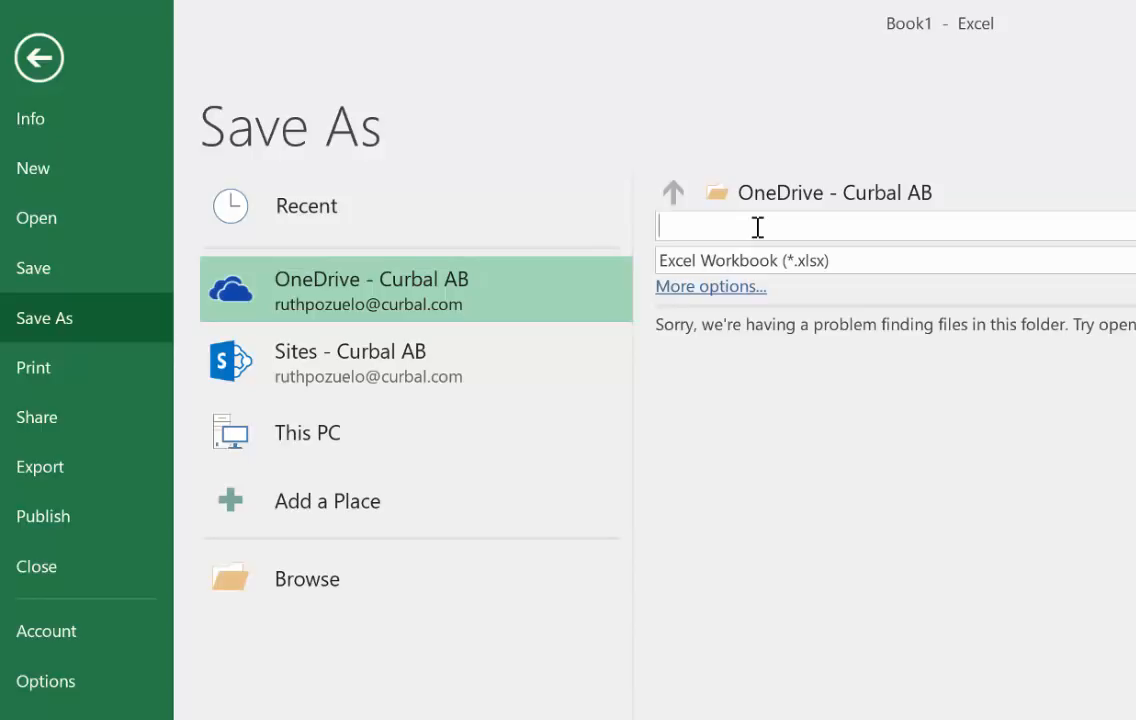
text(SalesBudge)
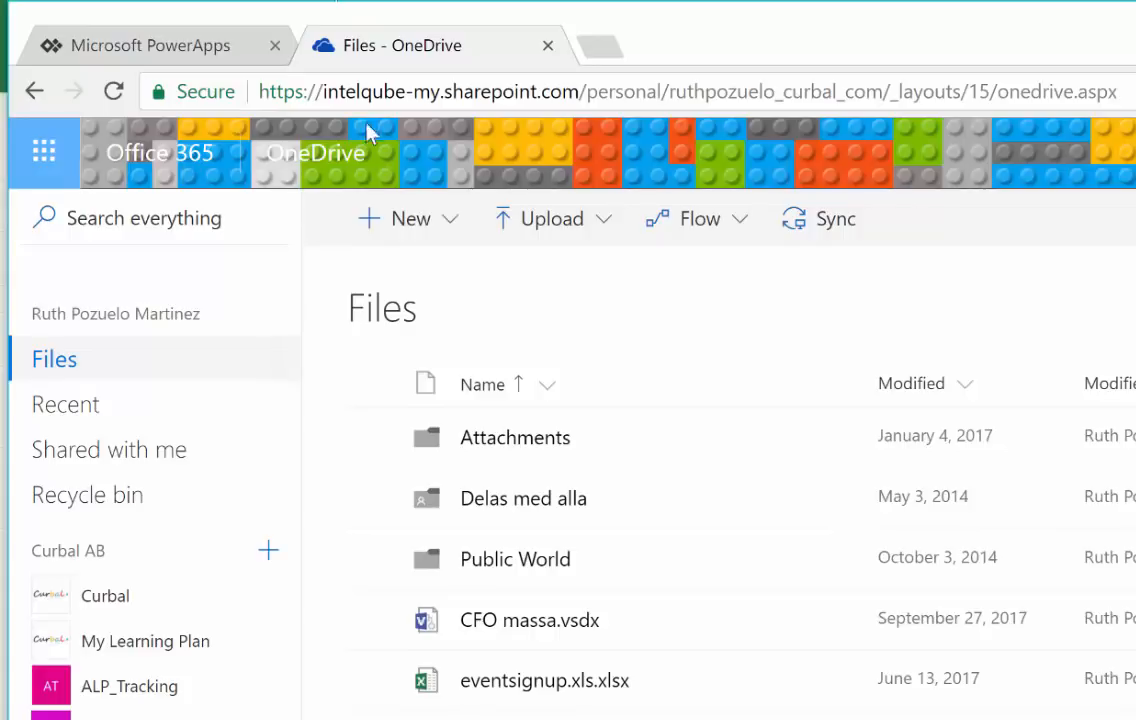
Step: Switch to OneDrive in the browser, reload the file list and check it for SalesBudget2018.xlsx
click(108, 91)
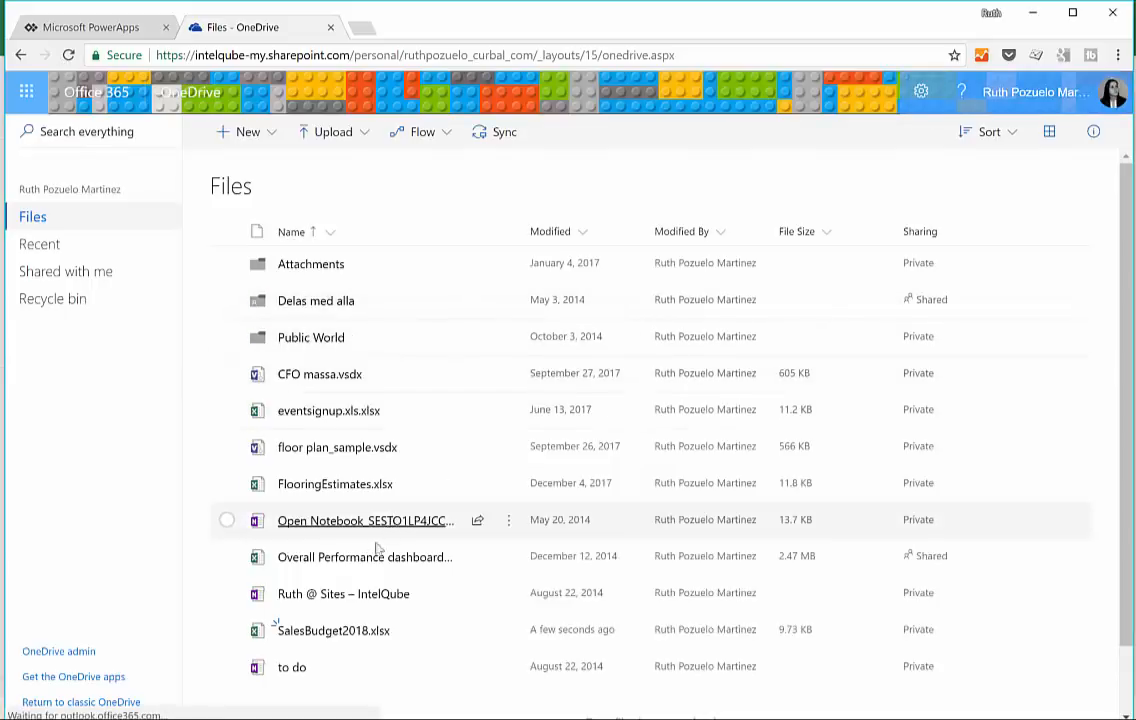
scroll(378, 543, down, 1)
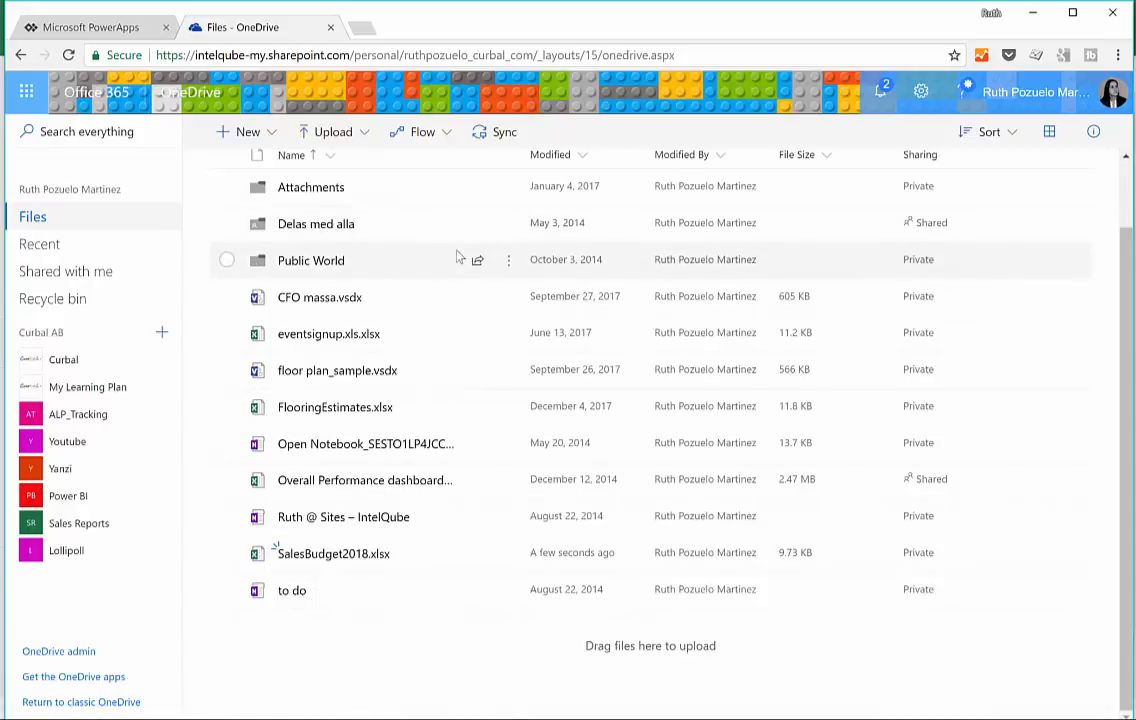
Step: Switch to PowerApps, dismiss the feedback survey and look through the app templates on the home page
click(96, 31)
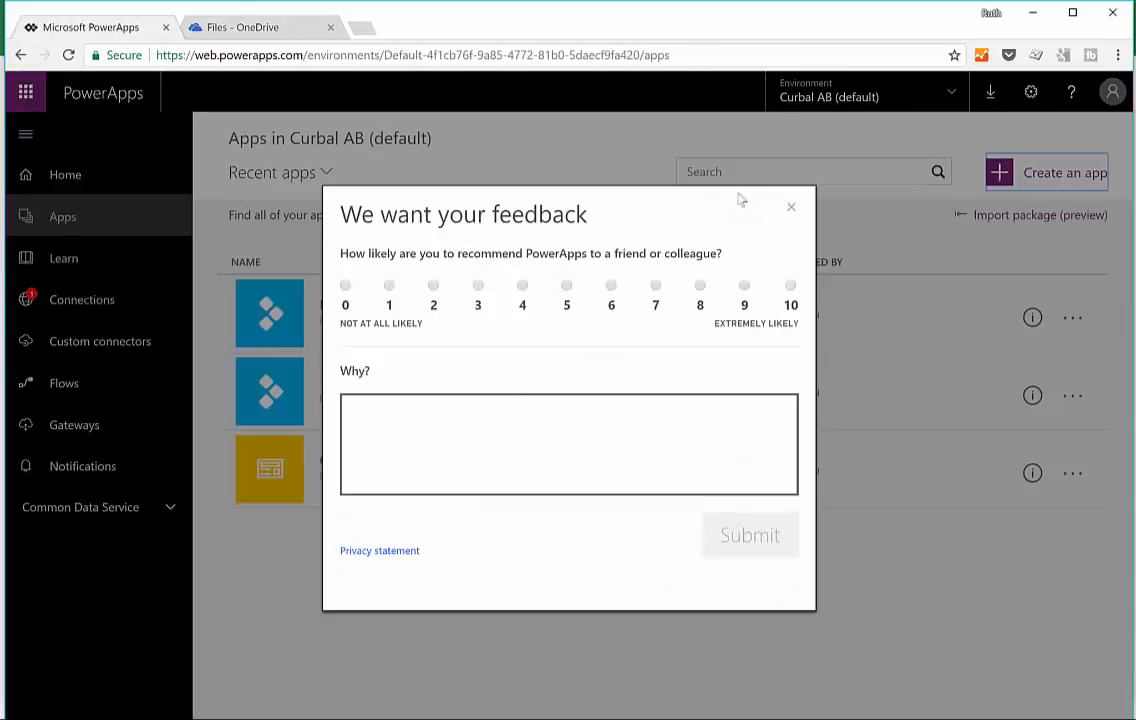
click(791, 208)
click(58, 178)
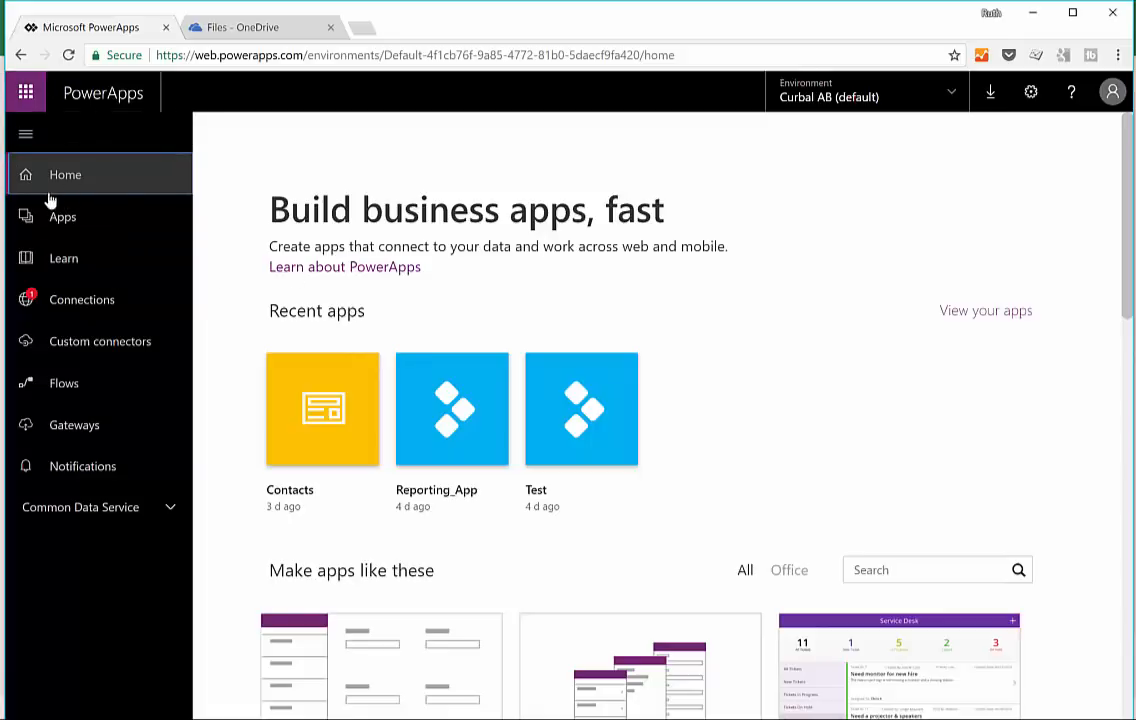
scroll(957, 549, down, 5)
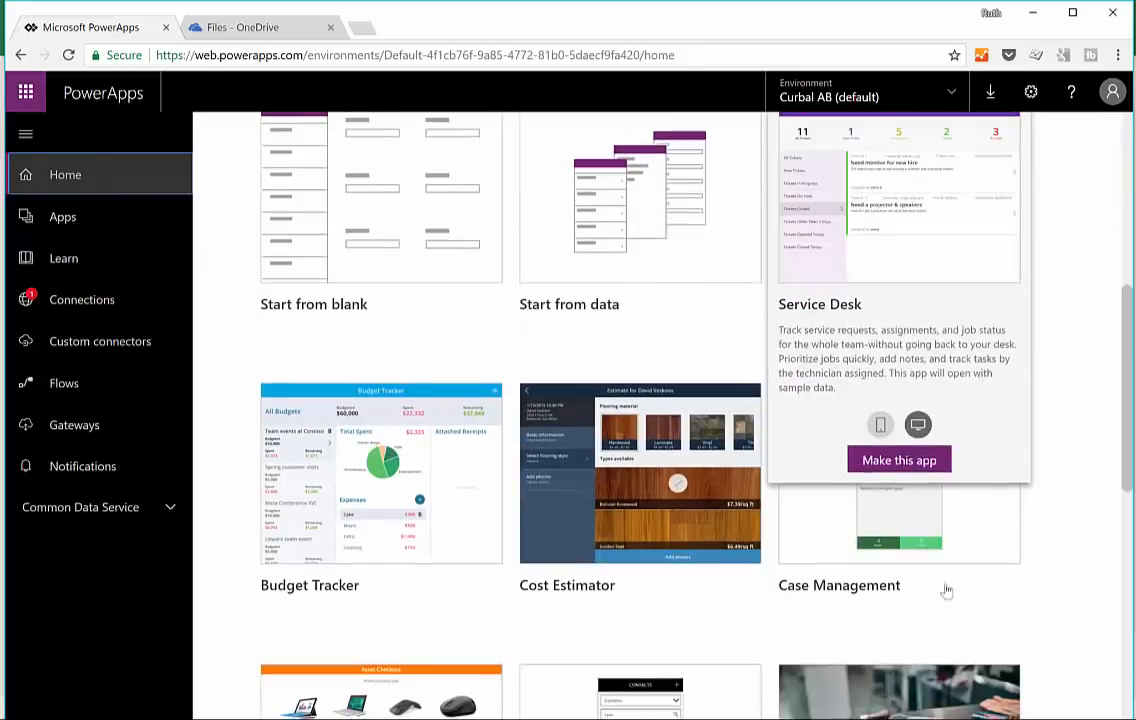
scroll(644, 489, up, 5)
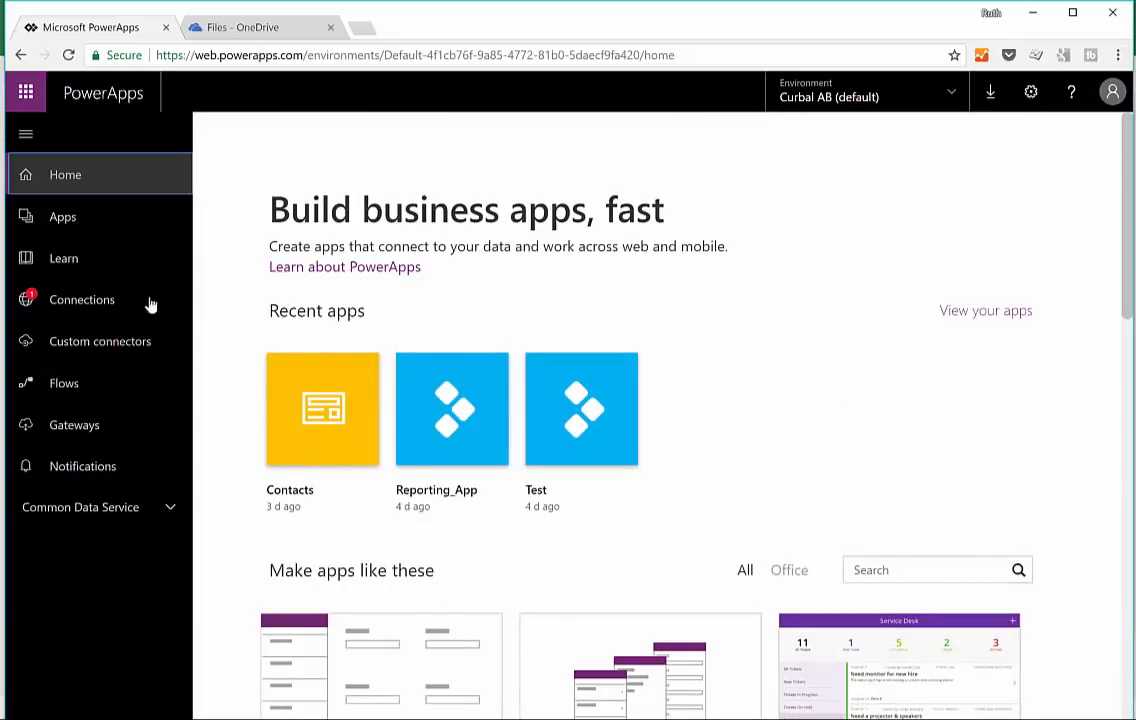
Step: Create a phone-layout app from OneDrive for Business, connected to the SalesBudget table in SalesBudget2018.xlsx
click(86, 227)
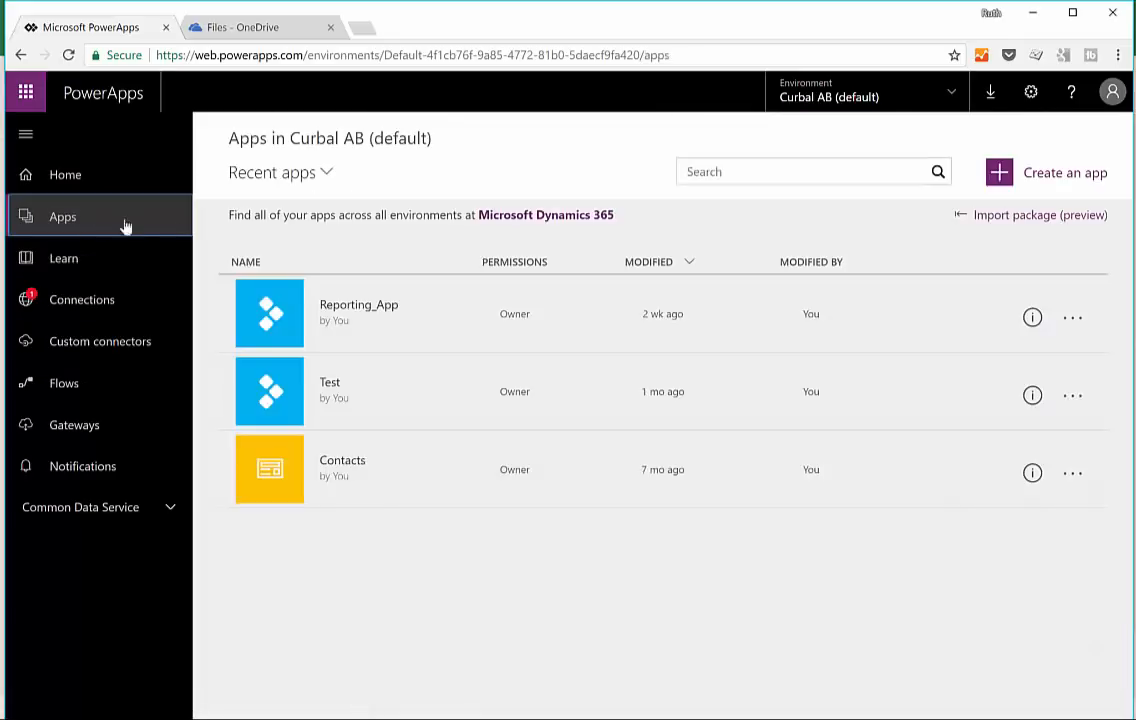
click(1066, 175)
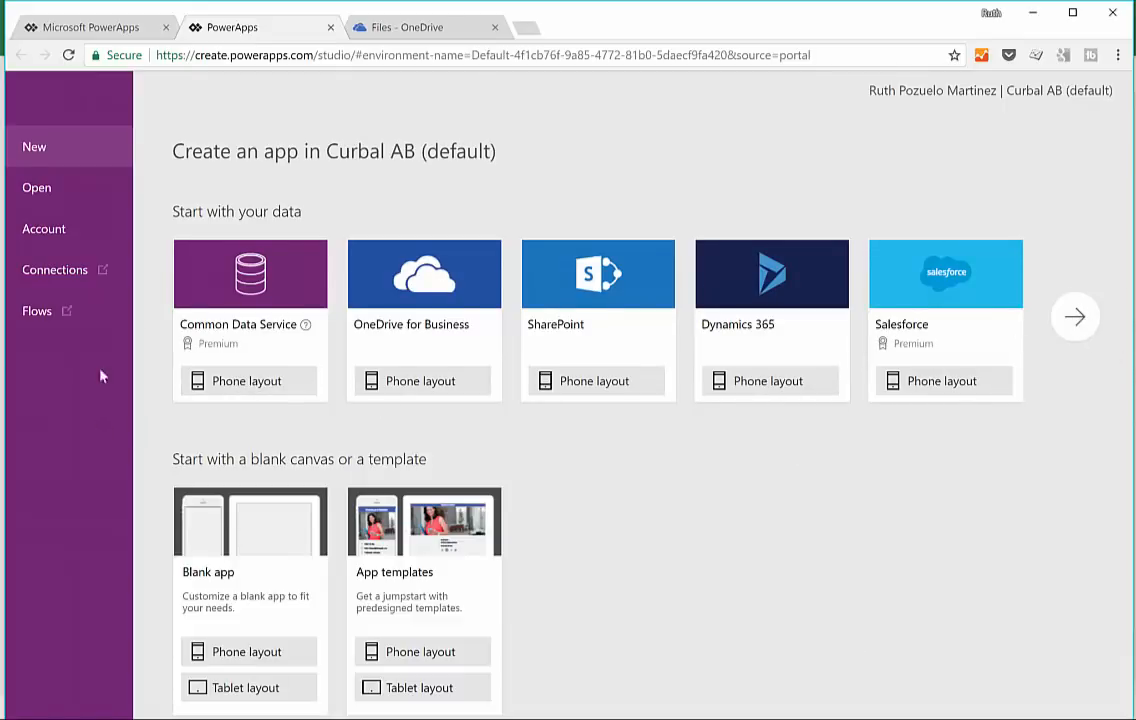
click(430, 384)
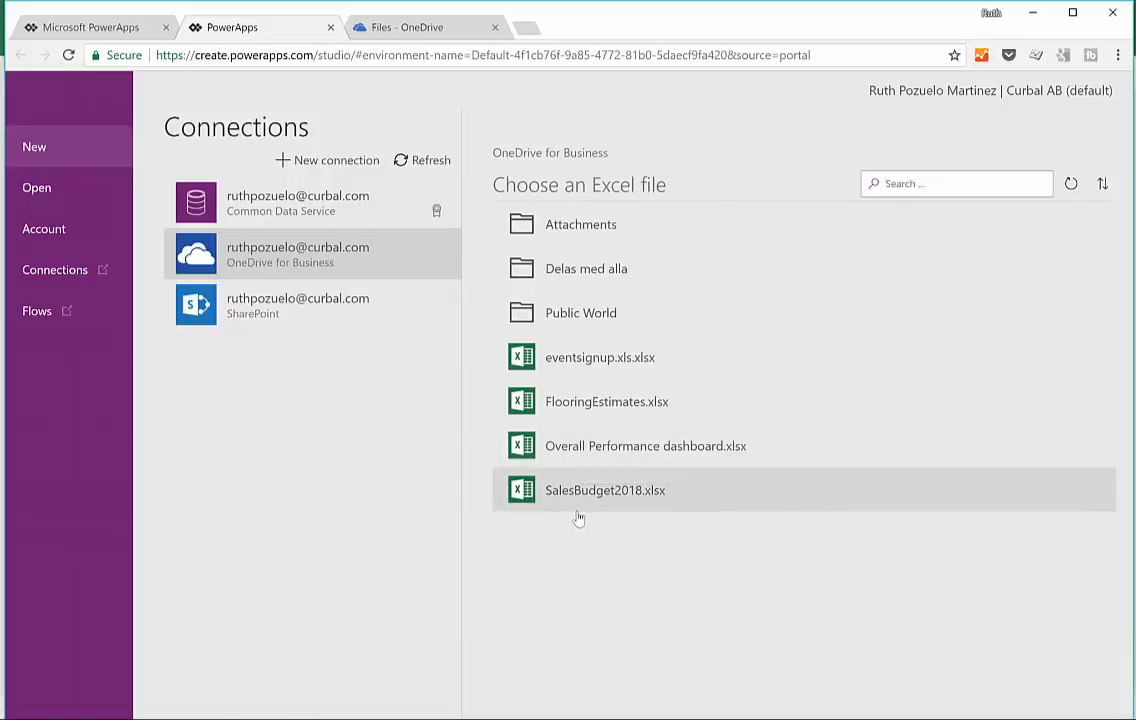
click(588, 495)
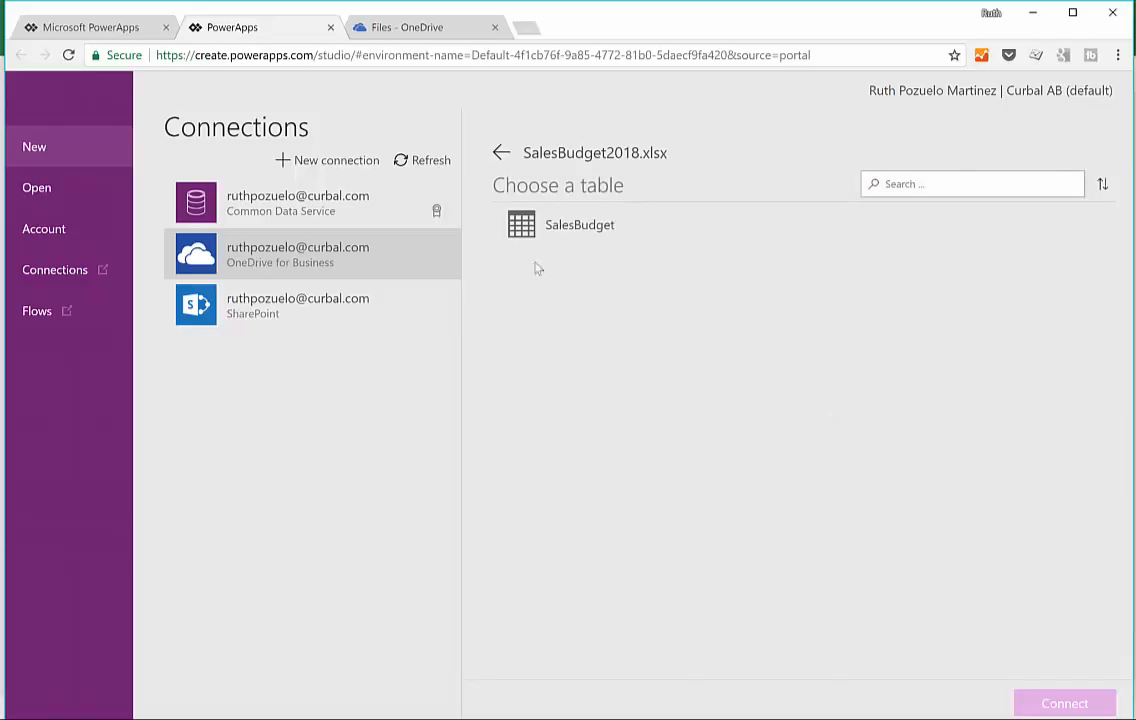
click(575, 225)
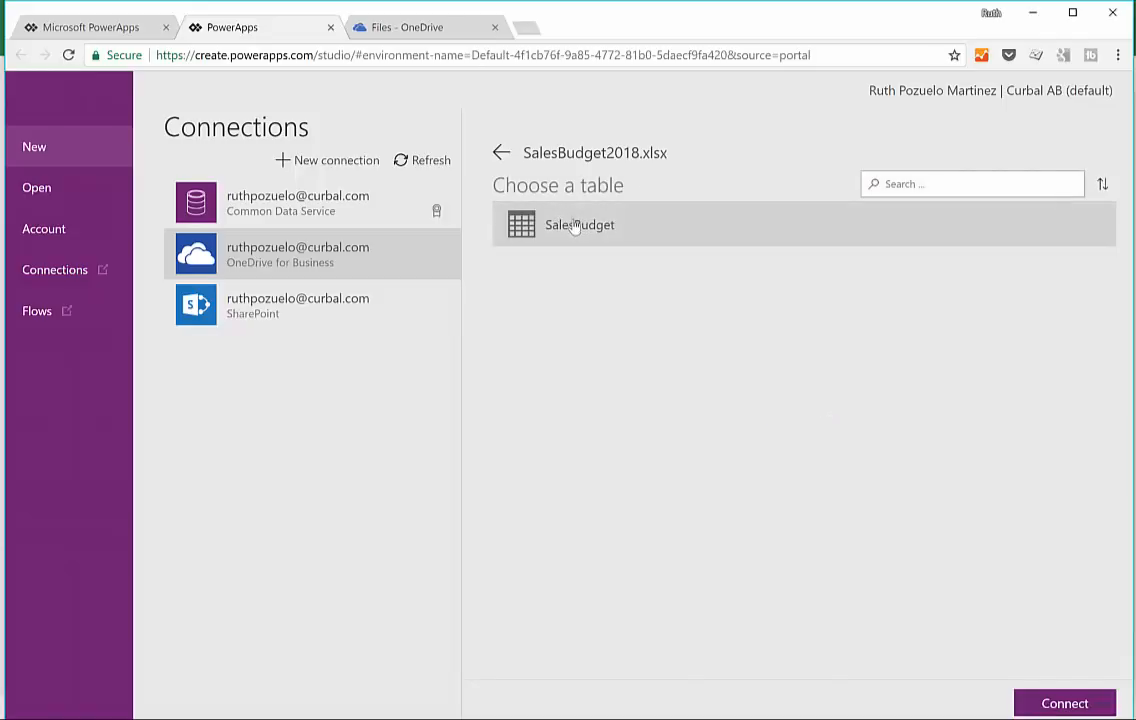
click(1083, 705)
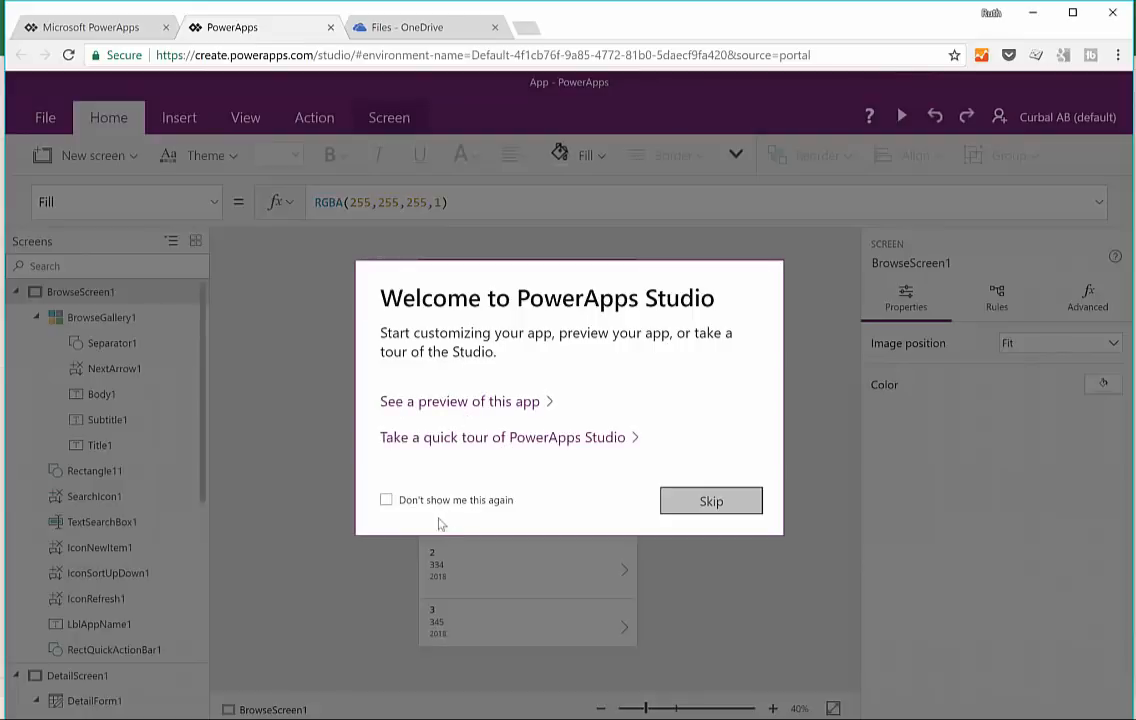
Step: Dismiss the welcome message so it is not shown again, and collapse BrowseScreen1, DetailScreen1 and EditScreen1 in the screen tree
click(389, 502)
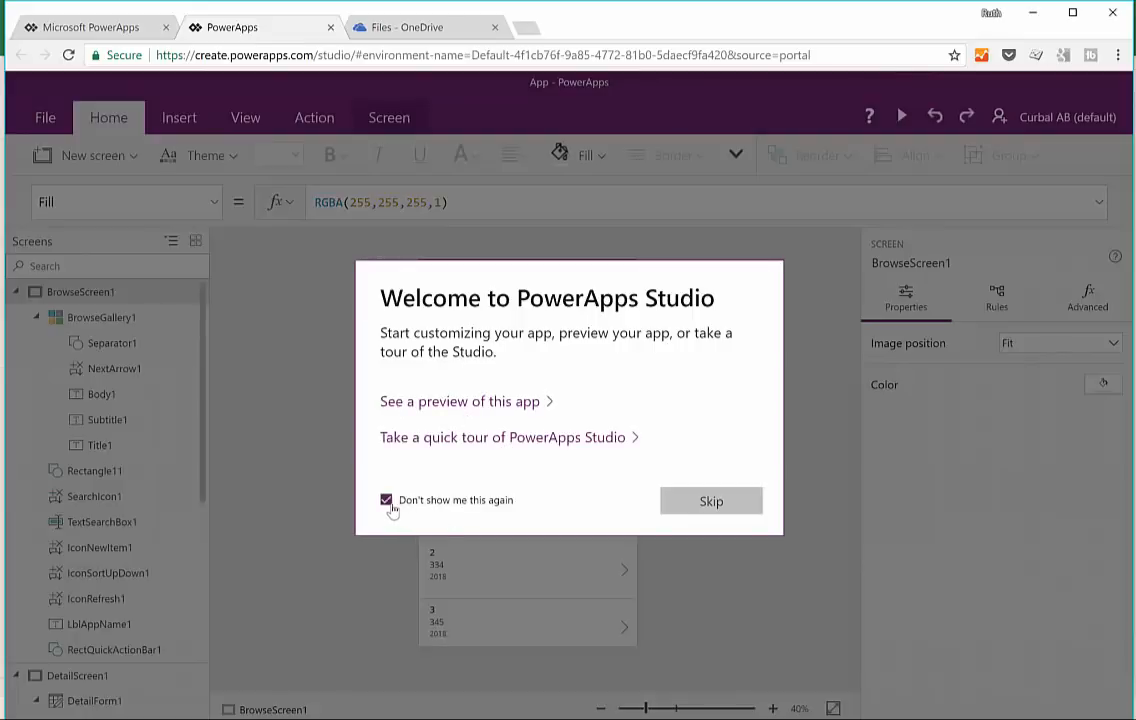
click(742, 502)
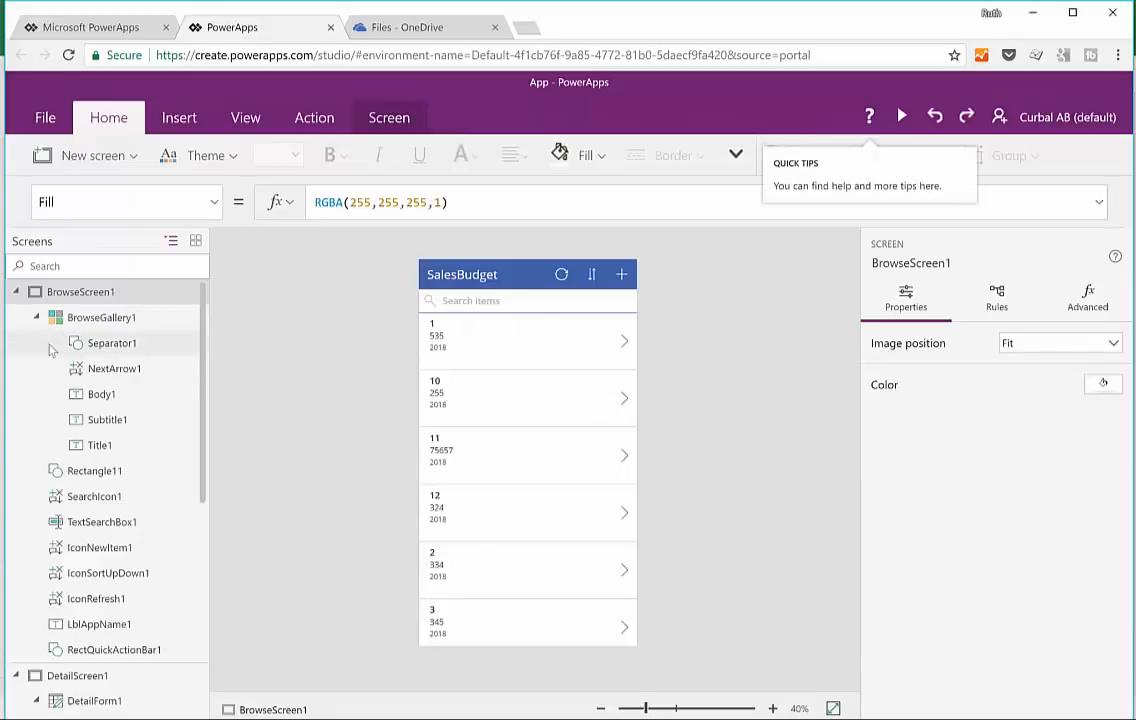
click(16, 292)
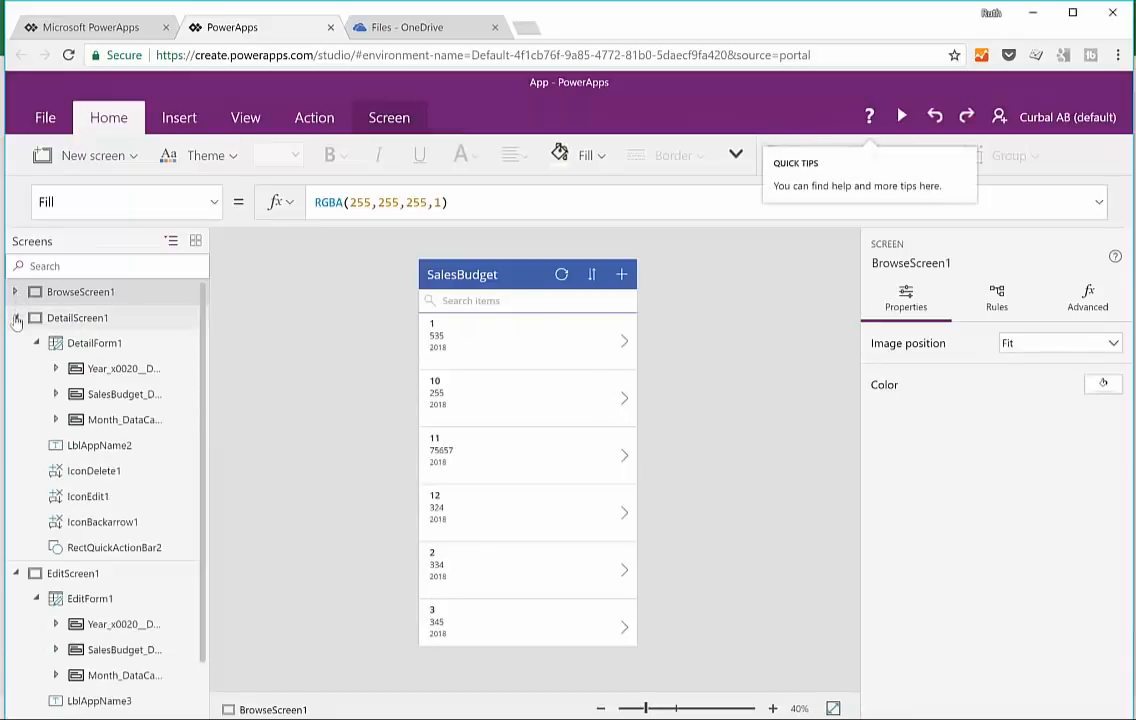
click(16, 318)
click(16, 343)
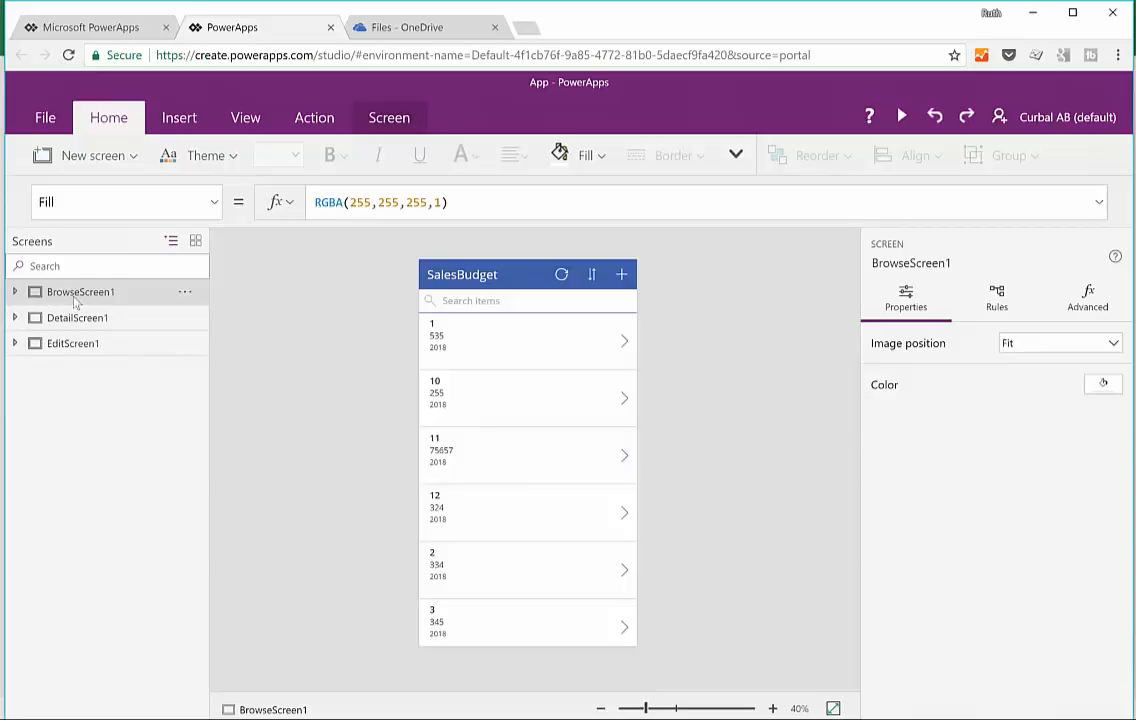
Step: Preview the app from BrowseScreen1 and look through the month records in the SalesBudget list
click(901, 119)
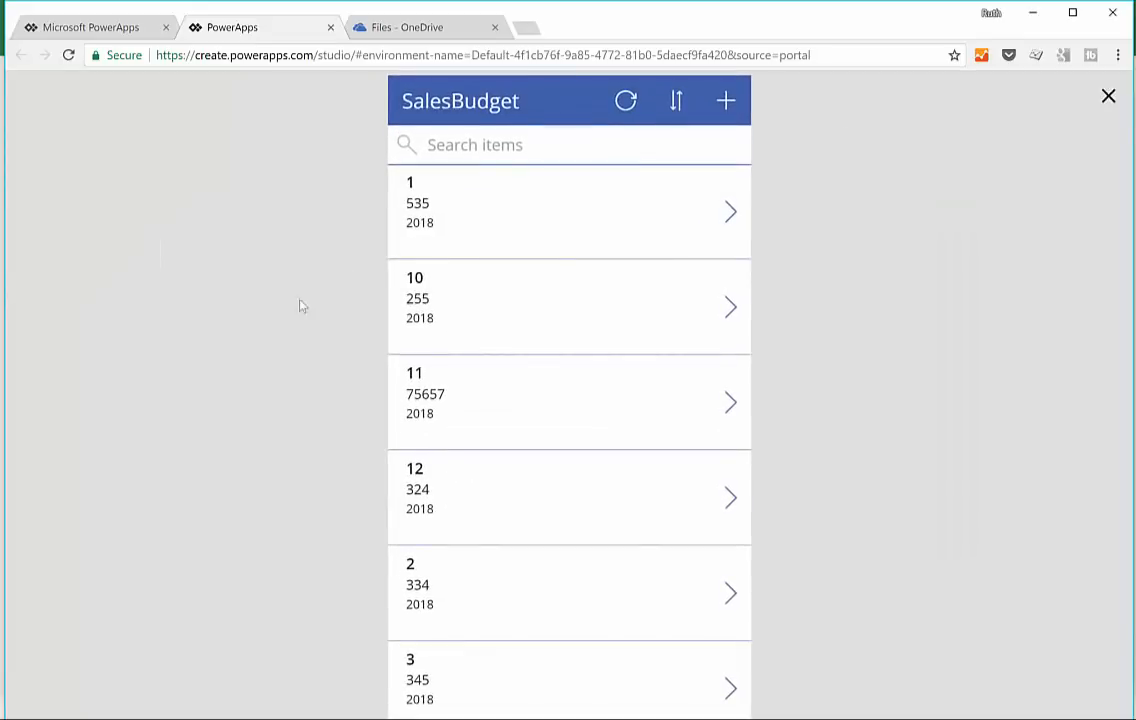
scroll(530, 478, down, 5)
scroll(555, 470, up, 3)
scroll(560, 457, up, 3)
scroll(505, 338, down, 4)
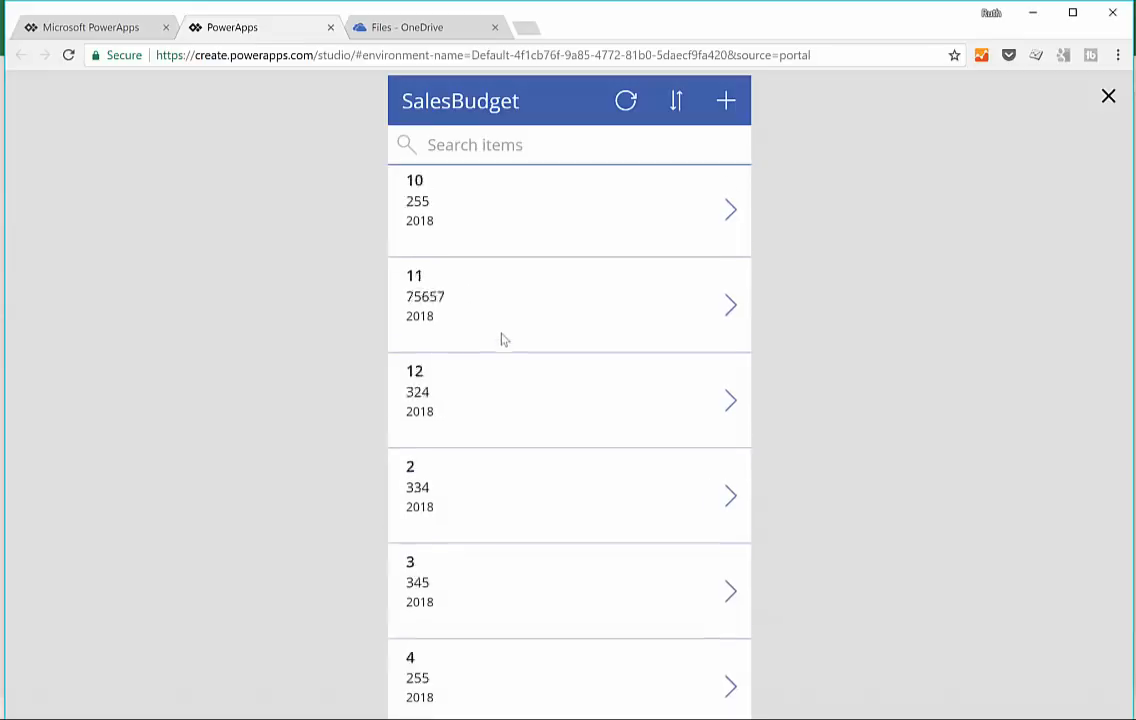
scroll(520, 336, up, 4)
scroll(525, 322, down, 3)
scroll(497, 312, up, 3)
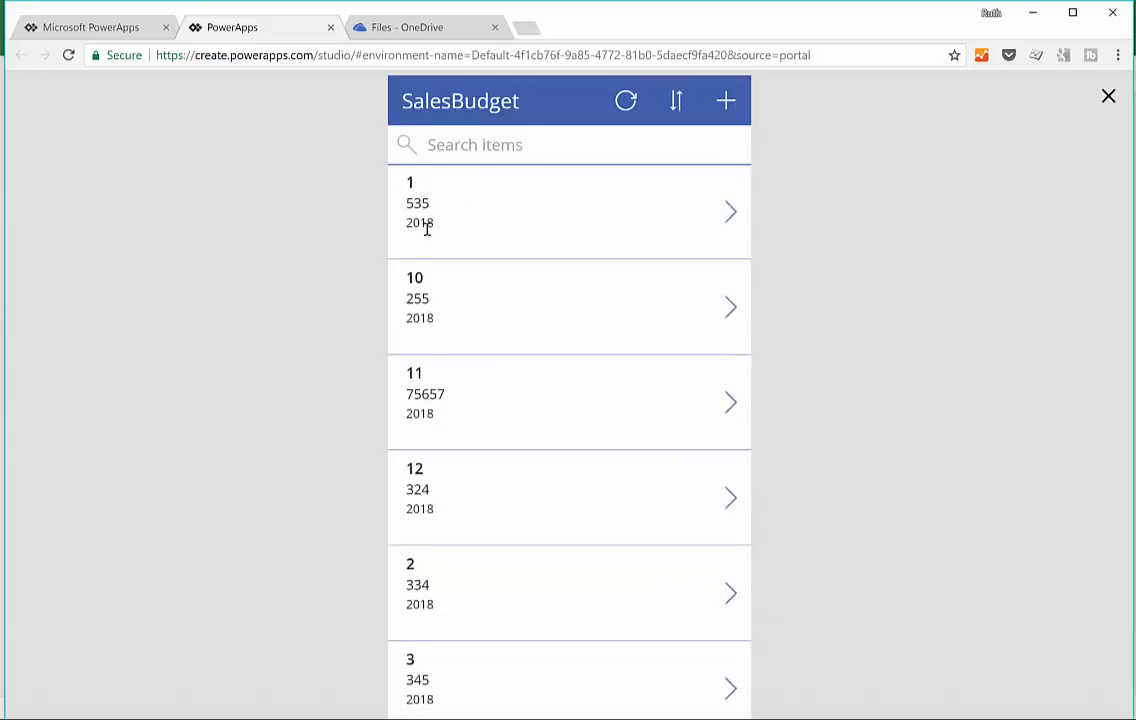
drag(417, 298, 398, 327)
click(400, 328)
Step: Search the previewed list for 10 and view the matching record's details before leaving the preview
click(488, 152)
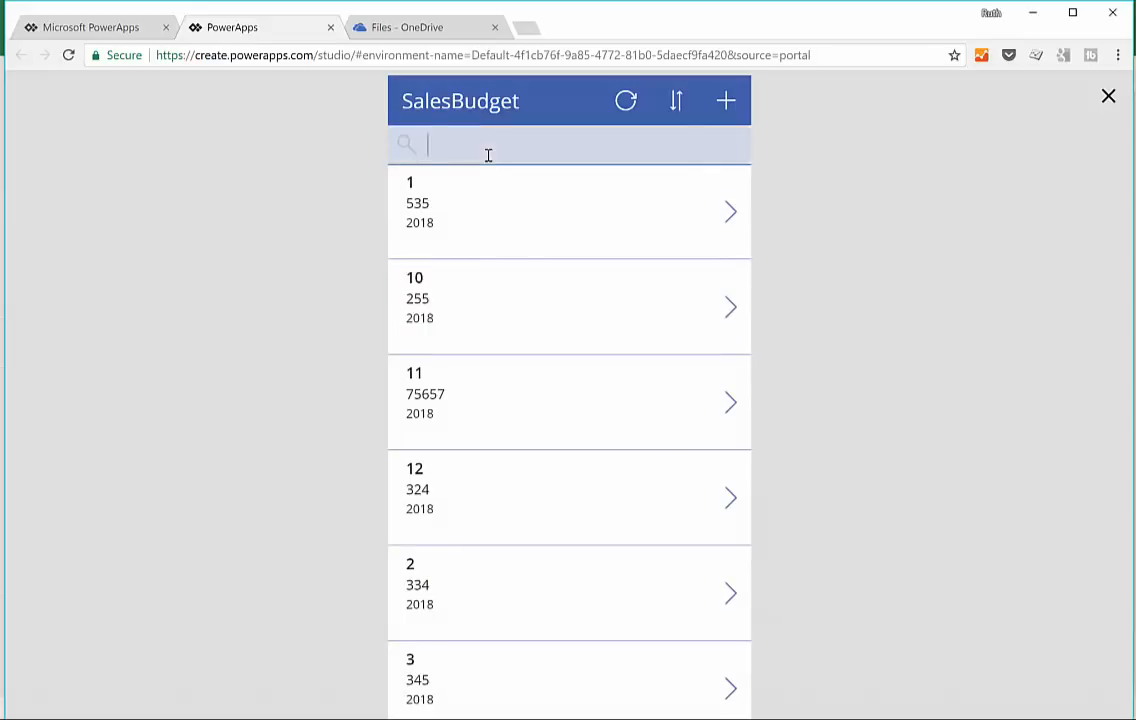
text(10)
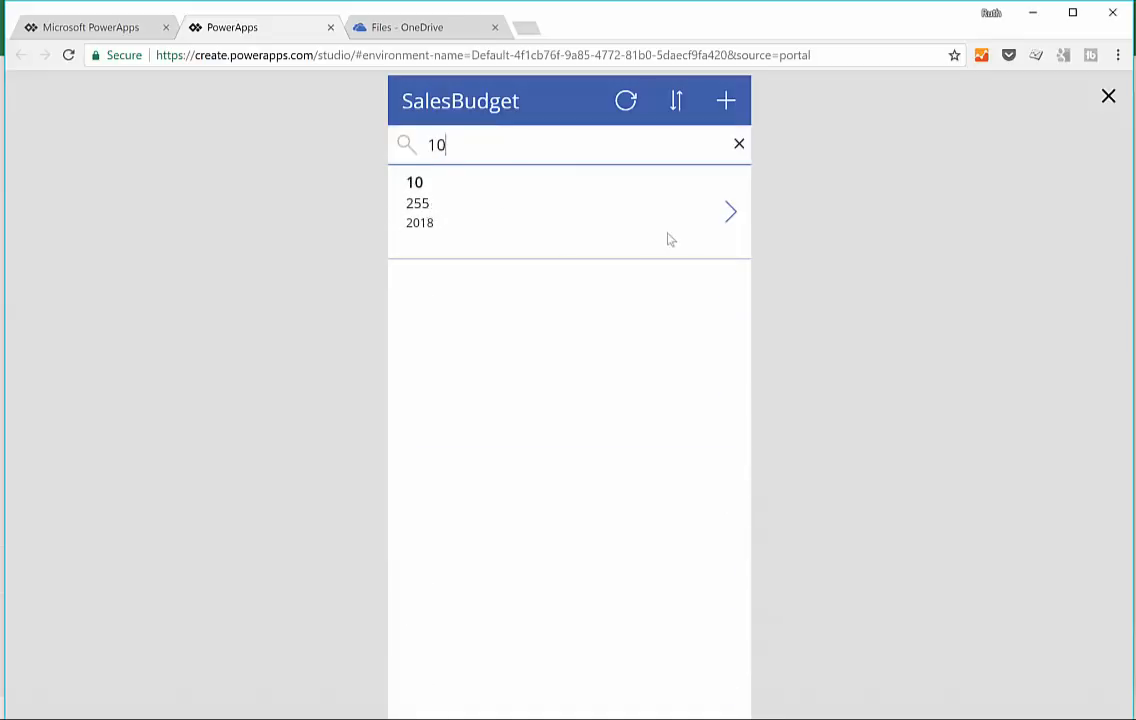
click(731, 213)
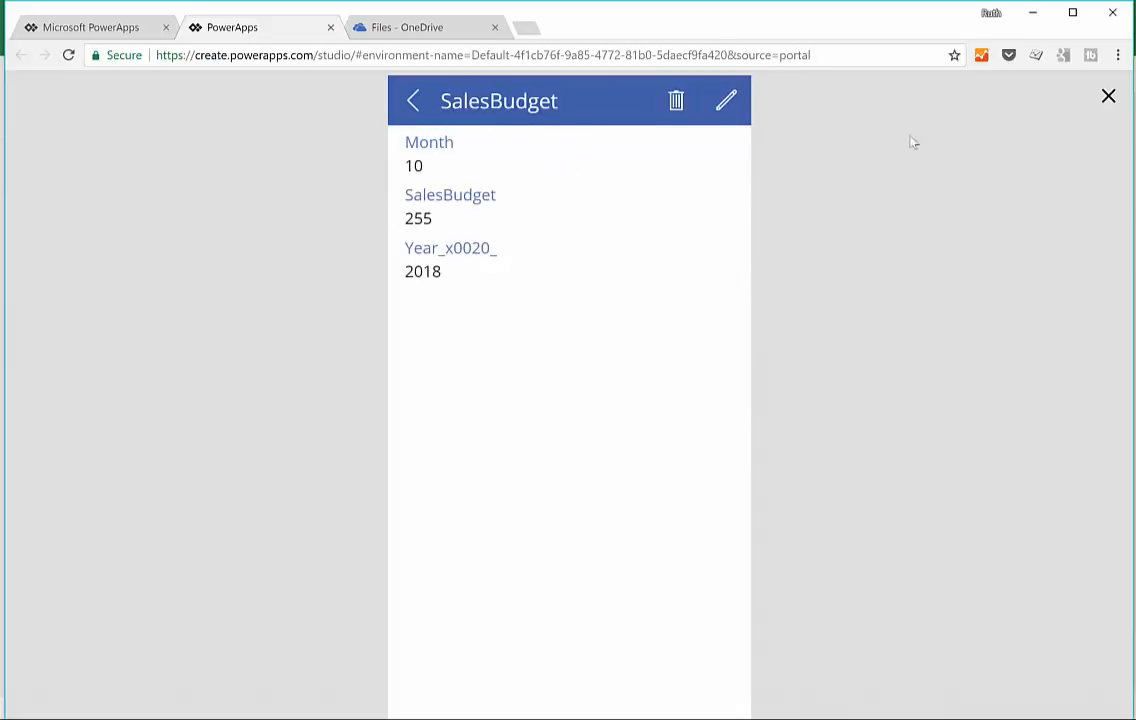
click(1107, 96)
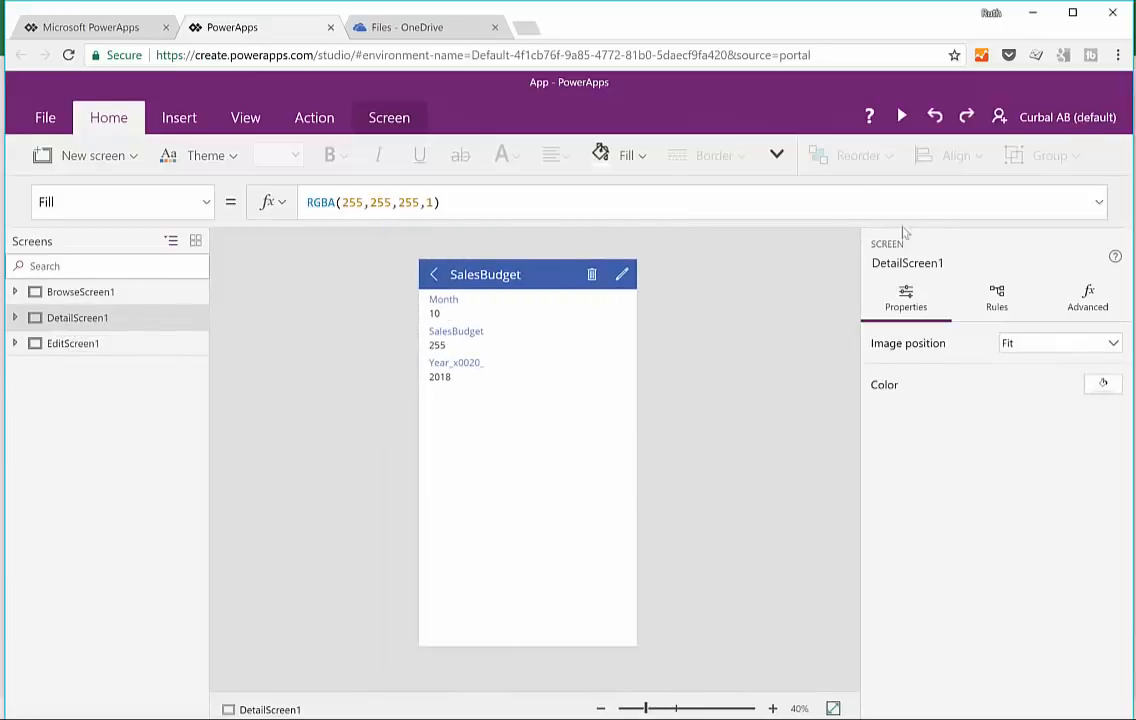
Step: Preview DetailScreen1 and open the month 10 record in its edit form, leaving the preview without changing any field
click(901, 118)
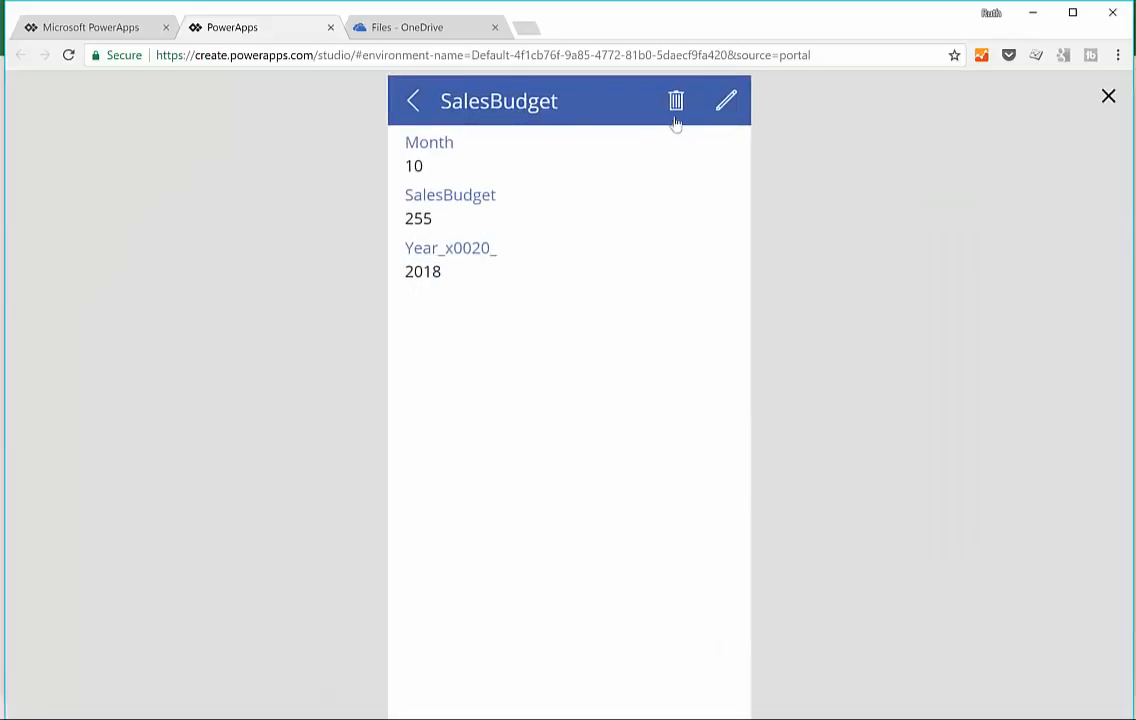
click(727, 104)
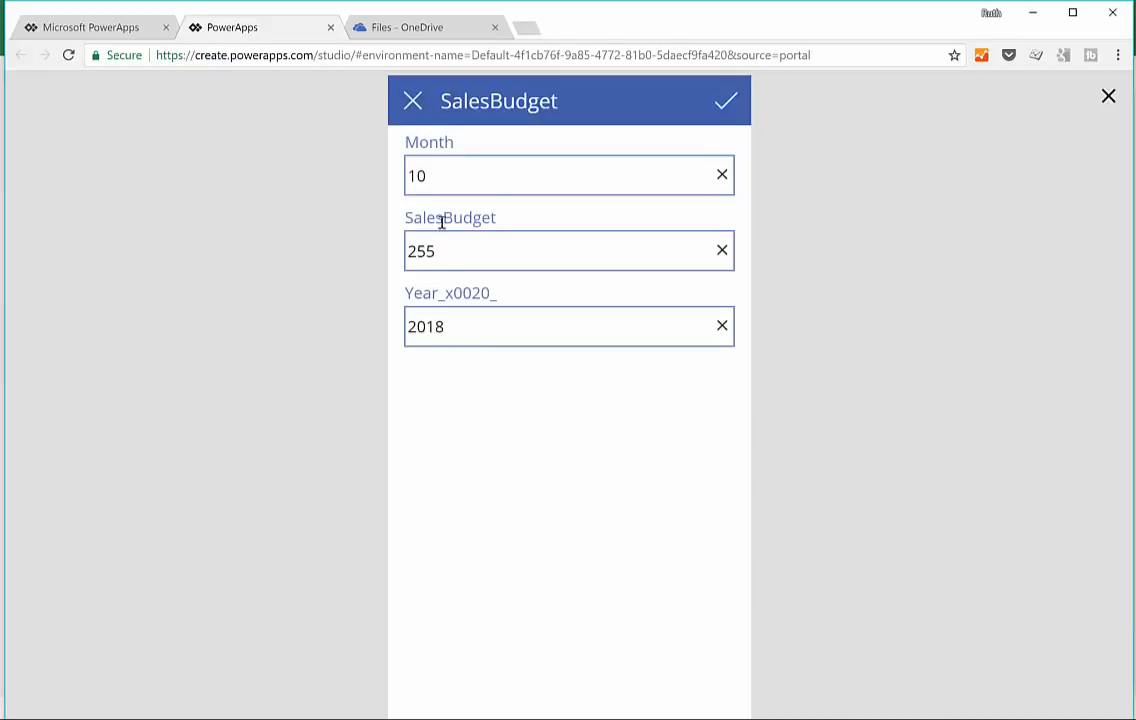
click(1108, 96)
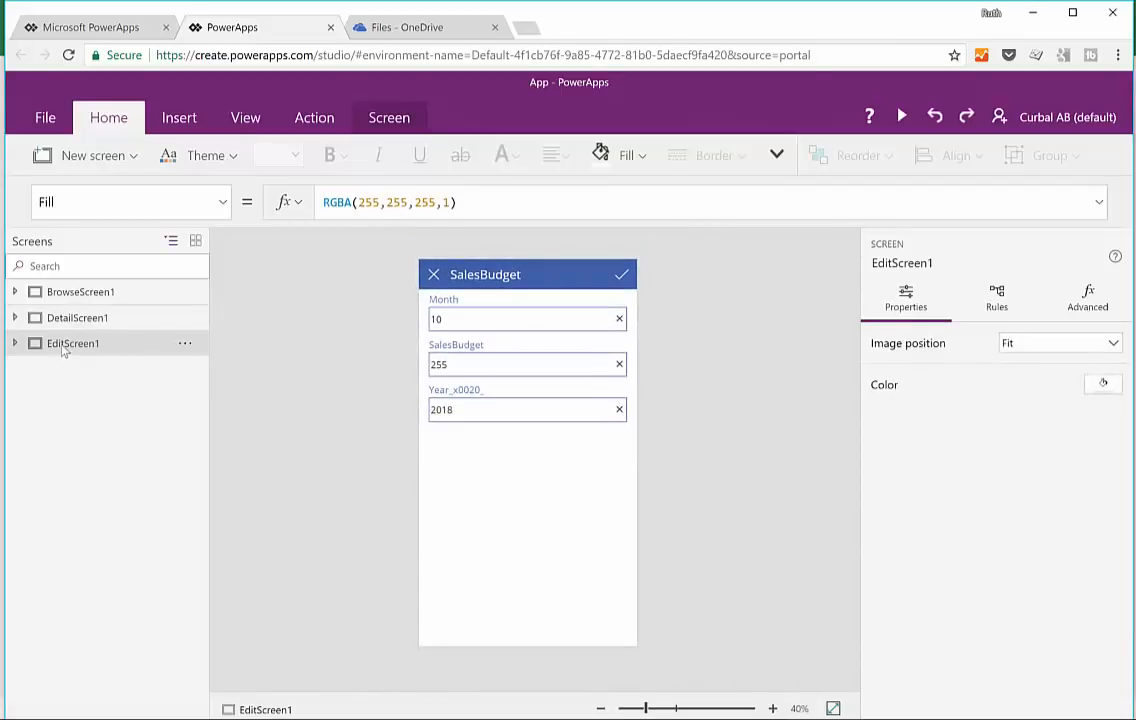
Step: Preview BrowseScreen1, view the blank form for a new record, and return to BrowseScreen1 in the editor
click(82, 296)
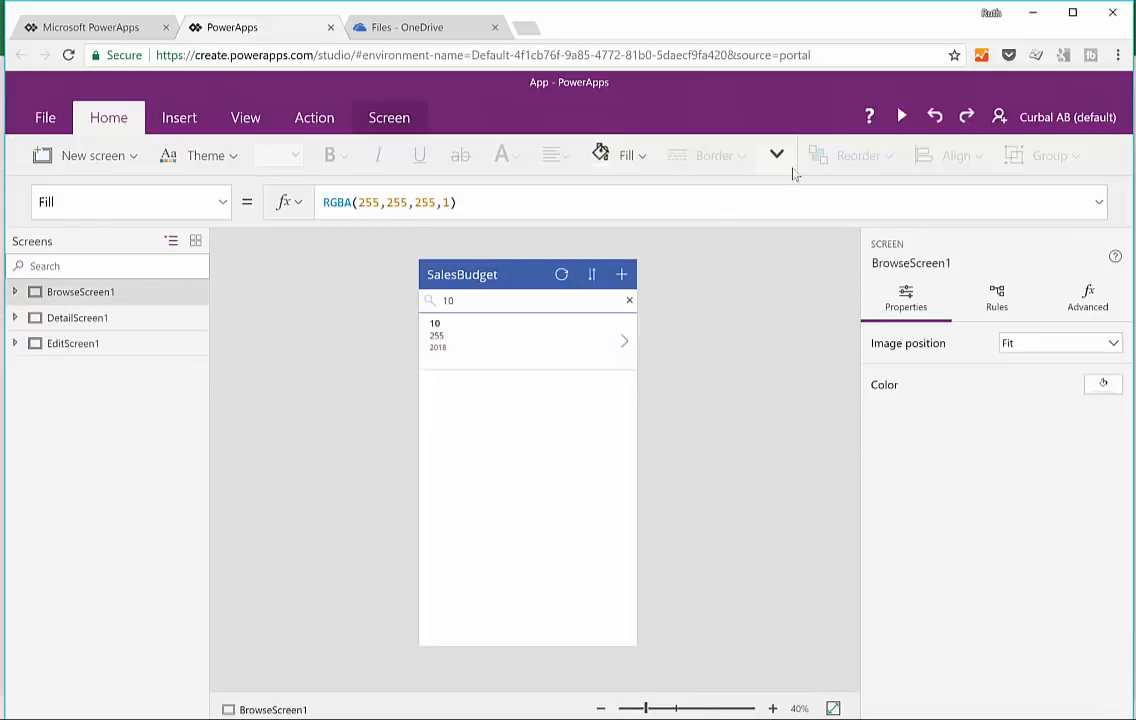
click(901, 116)
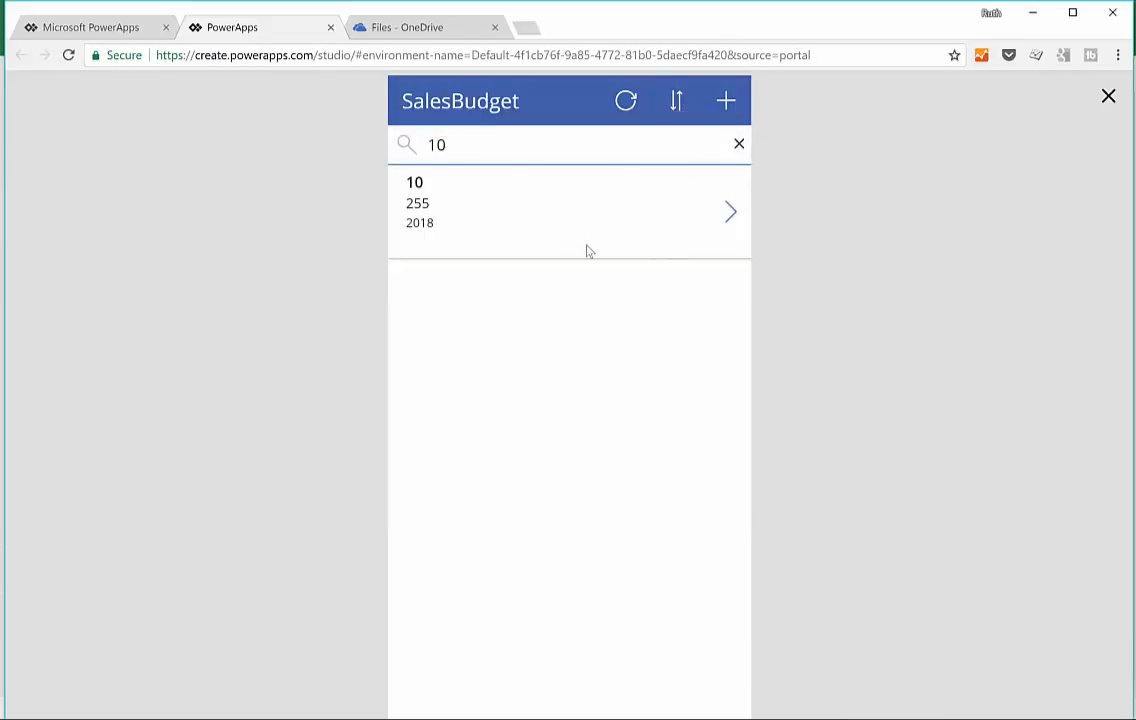
click(724, 110)
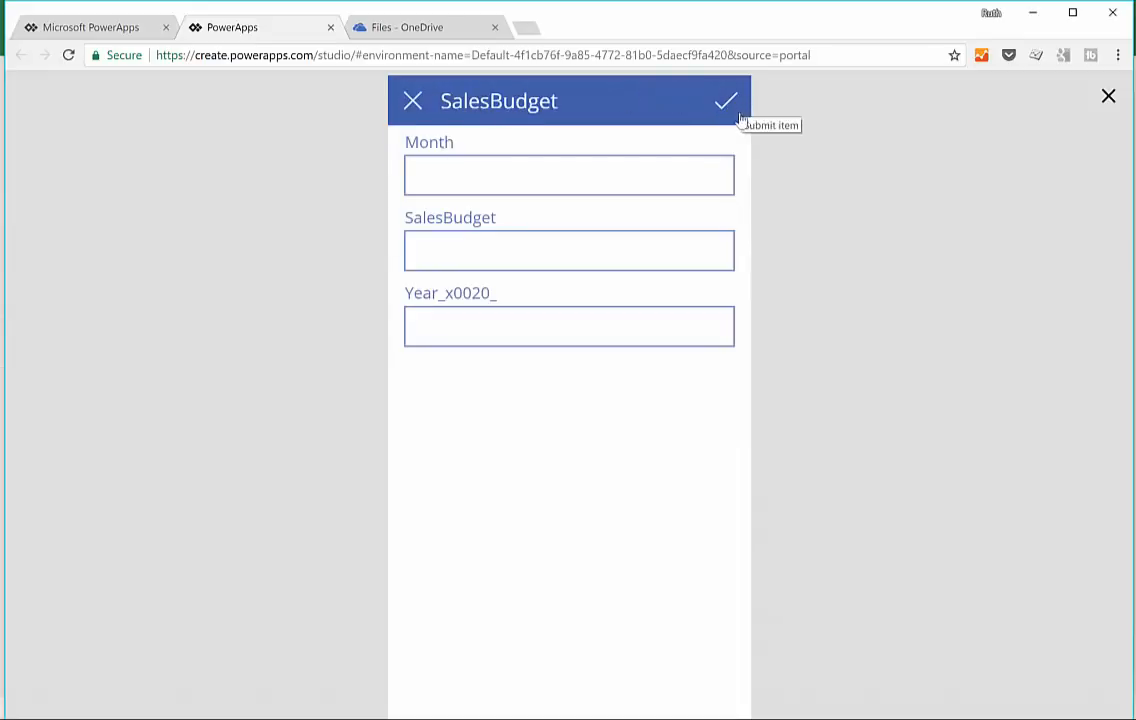
click(1108, 96)
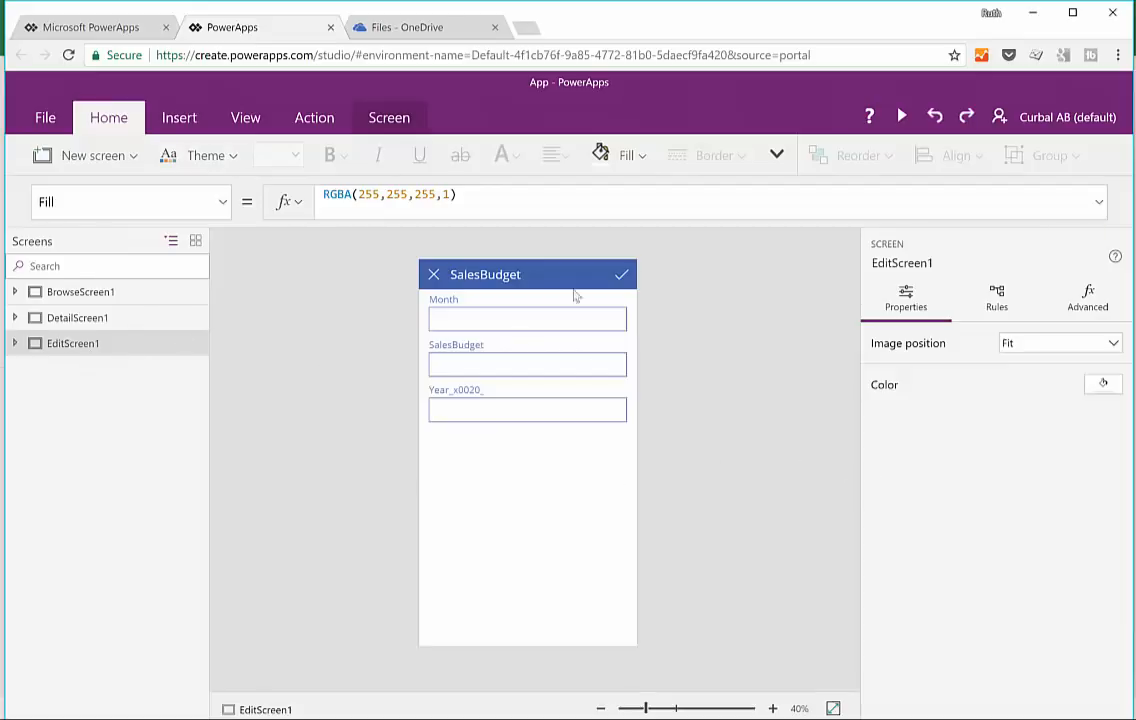
click(75, 293)
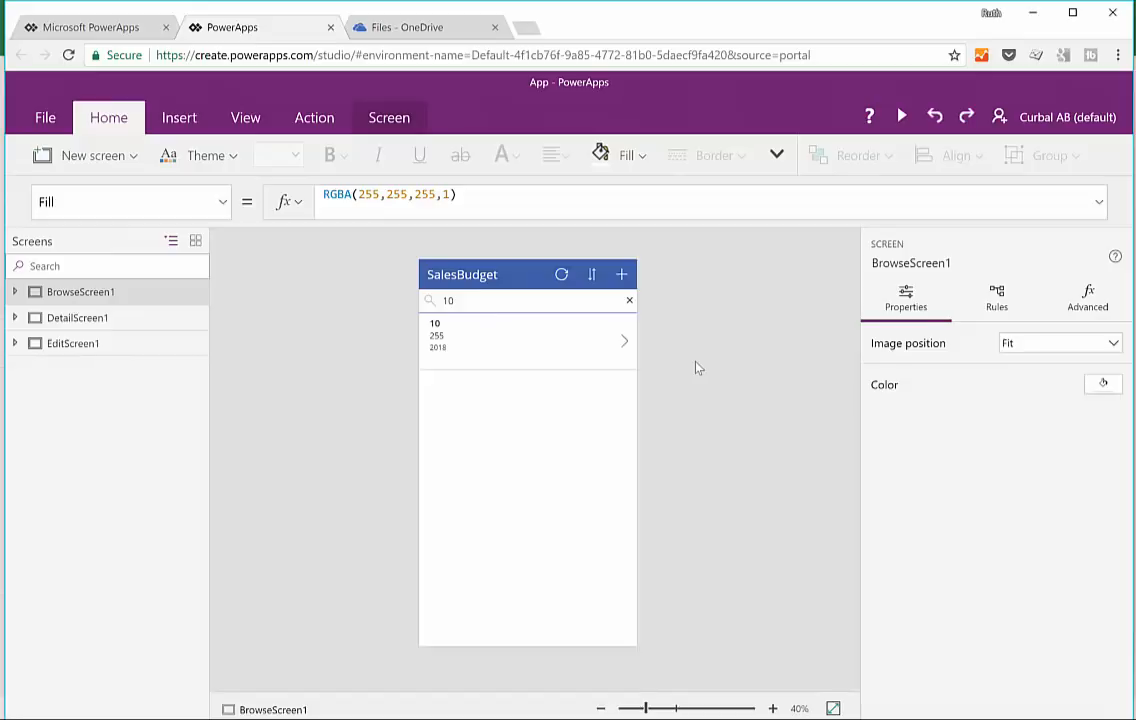
Step: Change the layout of BrowseGallery1 on BrowseScreen1 to Title and subtitle, closing the data settings when done
click(570, 535)
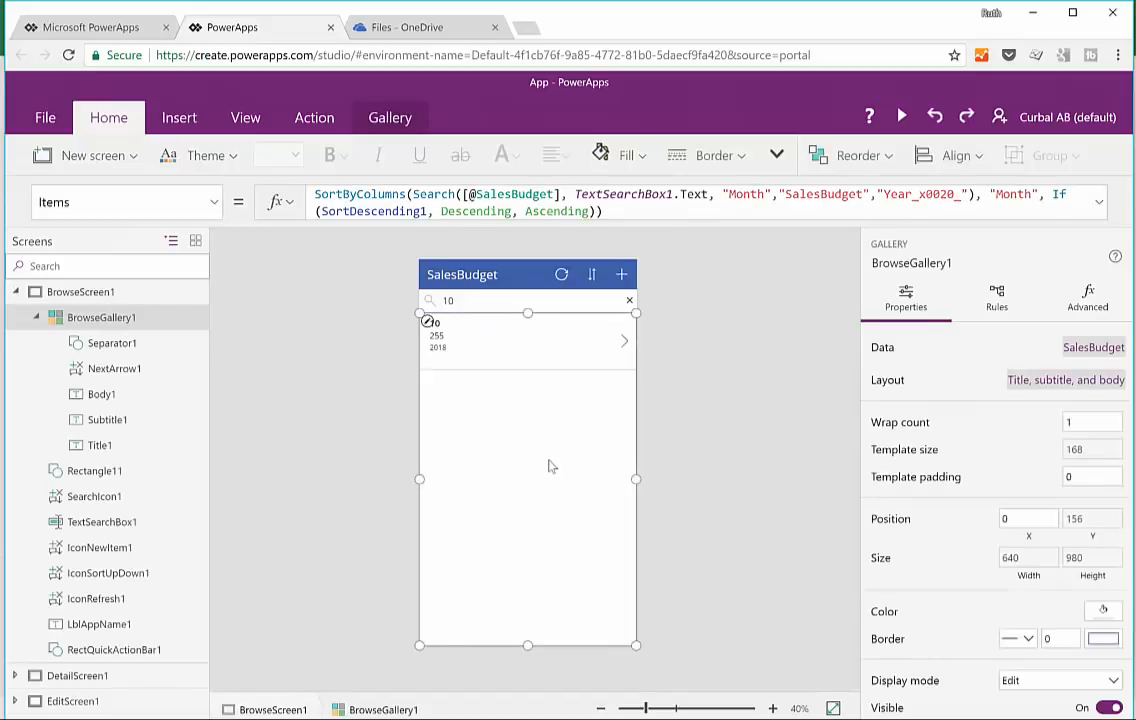
click(307, 430)
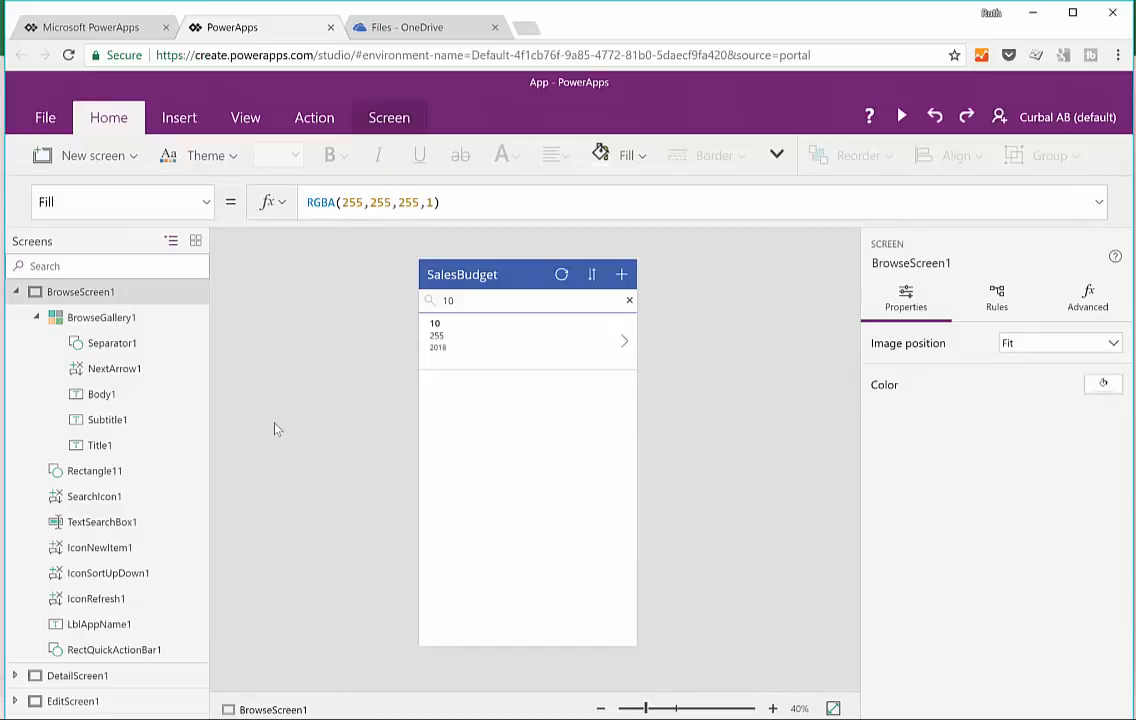
click(577, 469)
click(479, 350)
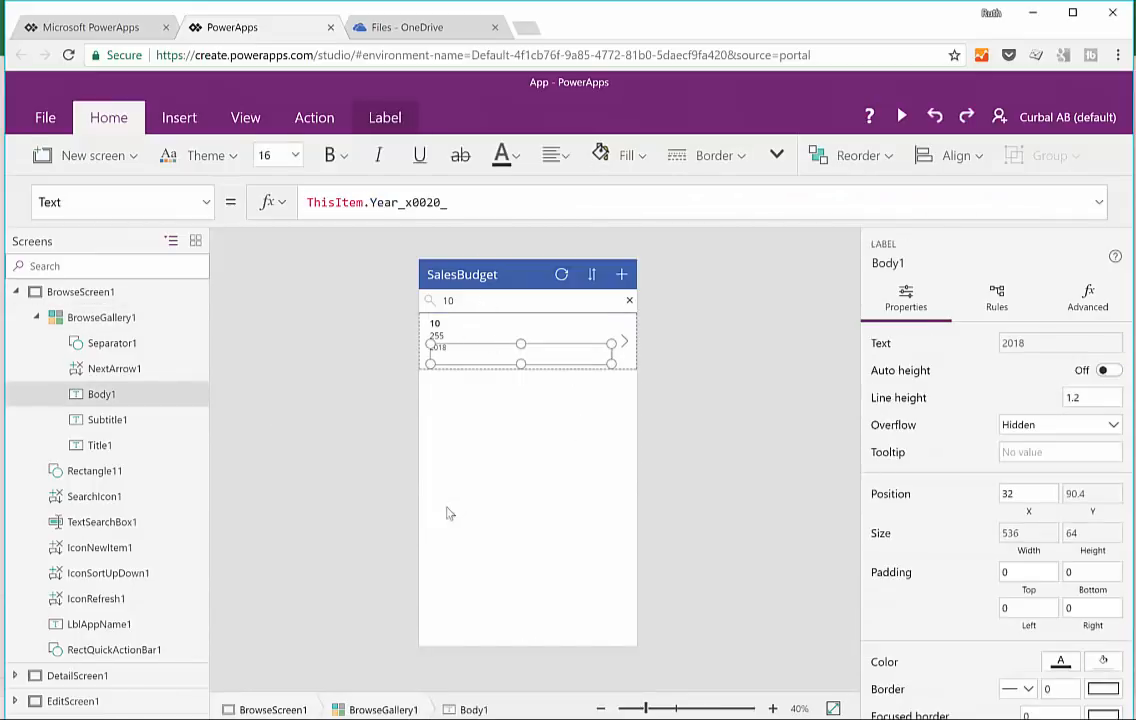
click(470, 472)
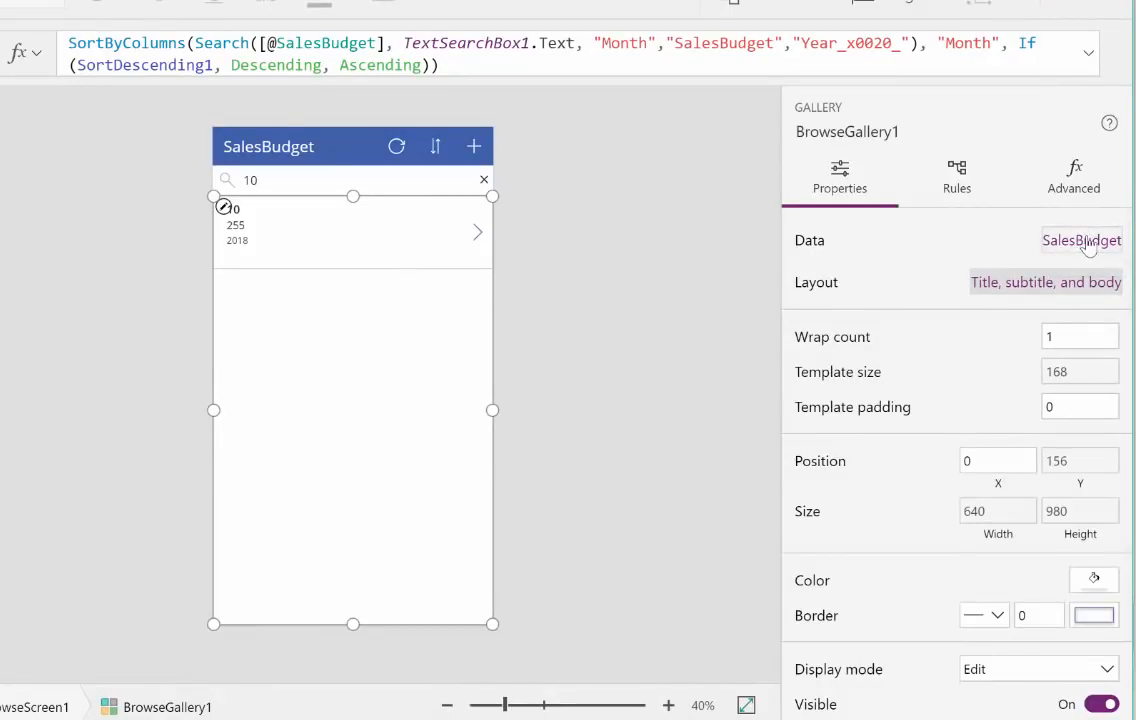
click(1054, 290)
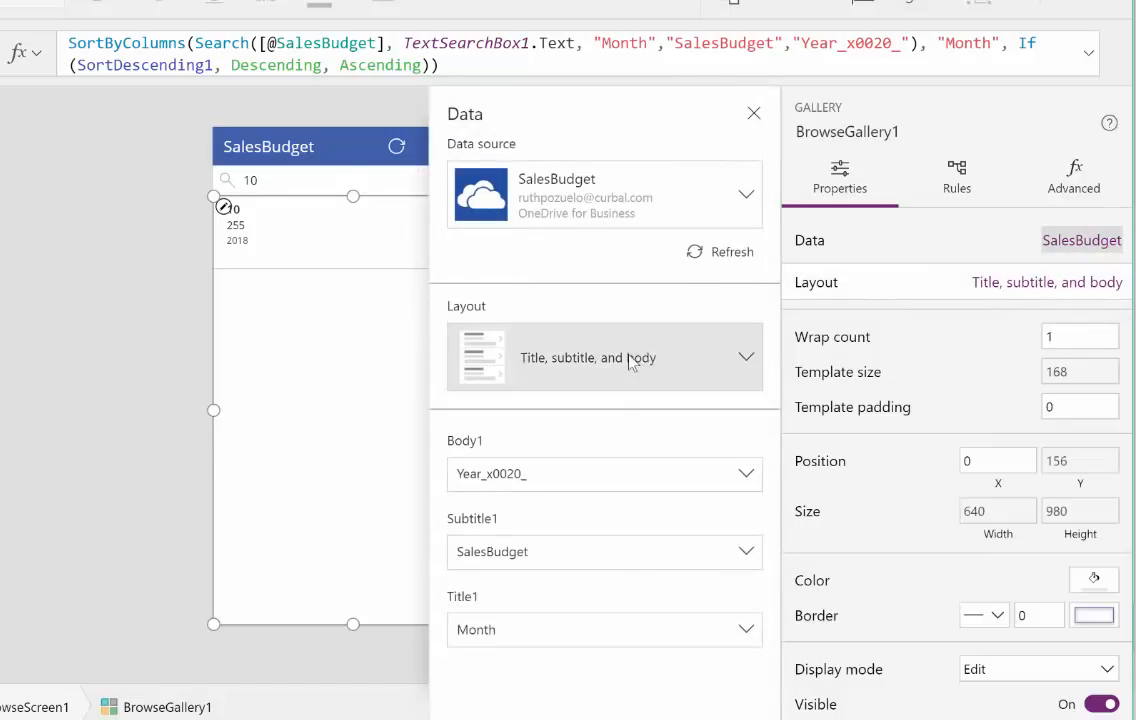
click(745, 360)
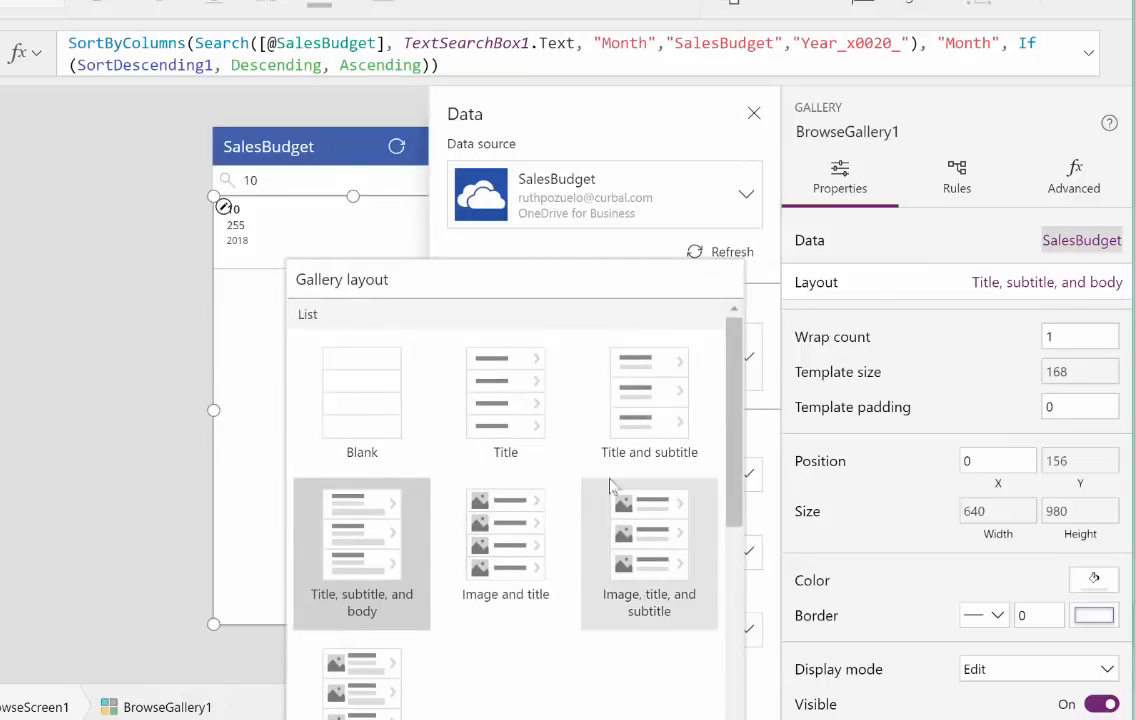
click(645, 420)
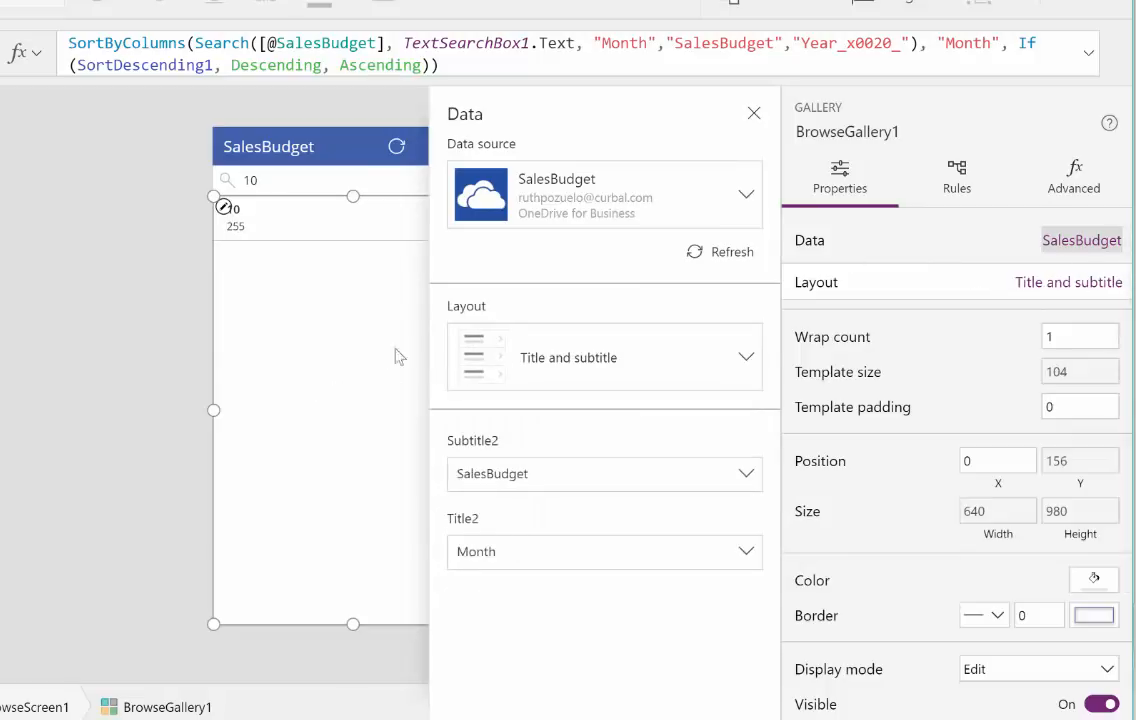
click(753, 114)
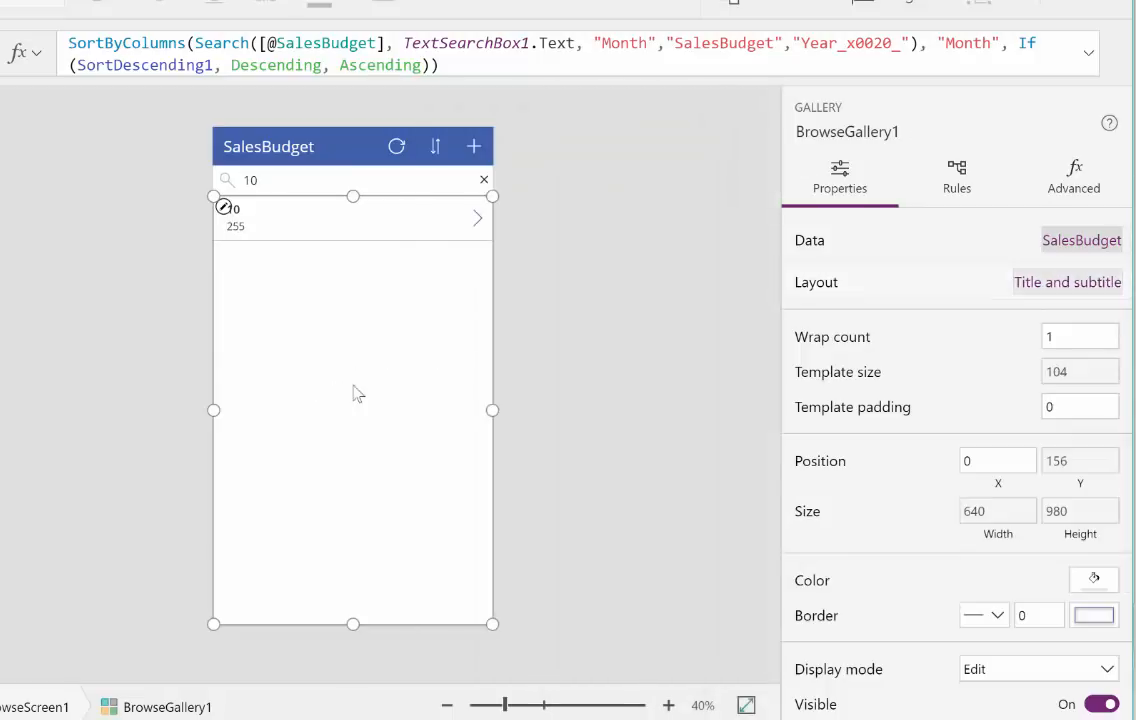
Step: Edit the gallery title's text formula to combine year and month as ThisItem.Year_x0020_&ThisItem.Month
click(251, 227)
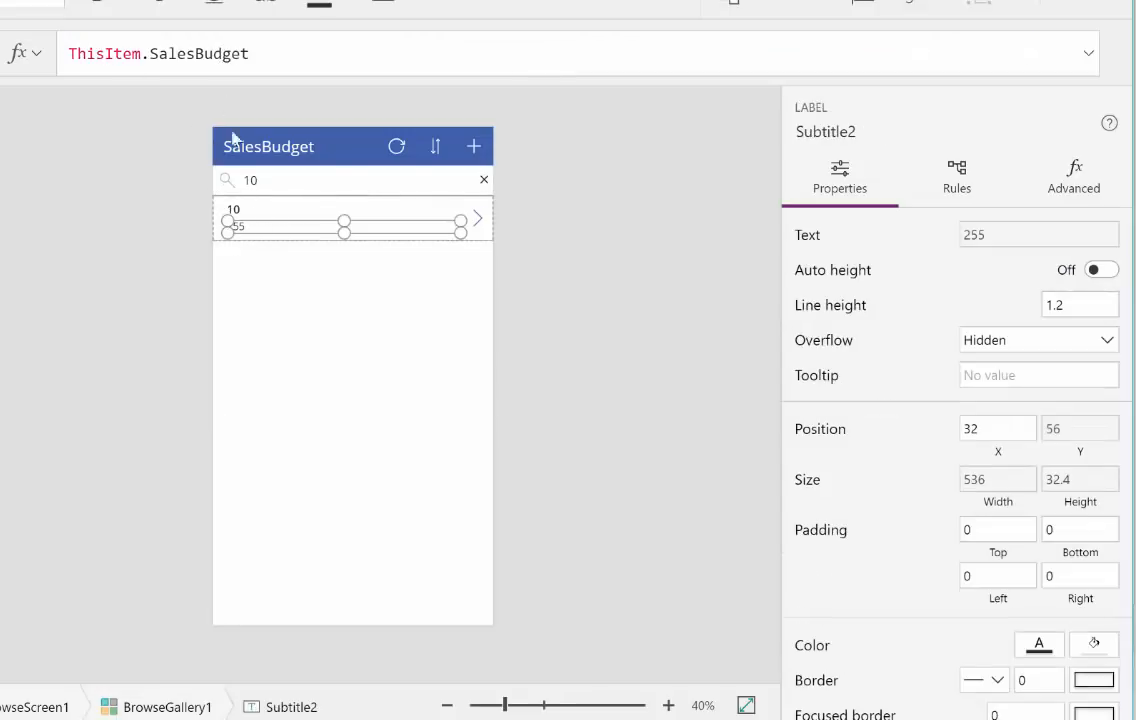
click(230, 208)
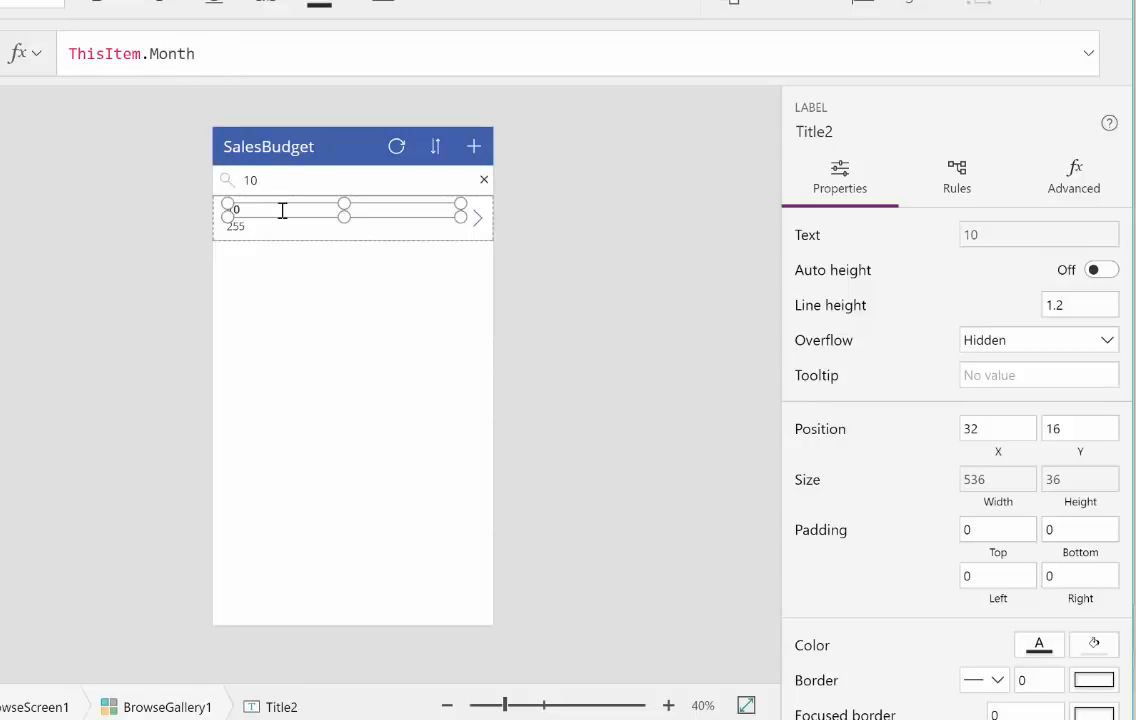
click(71, 53)
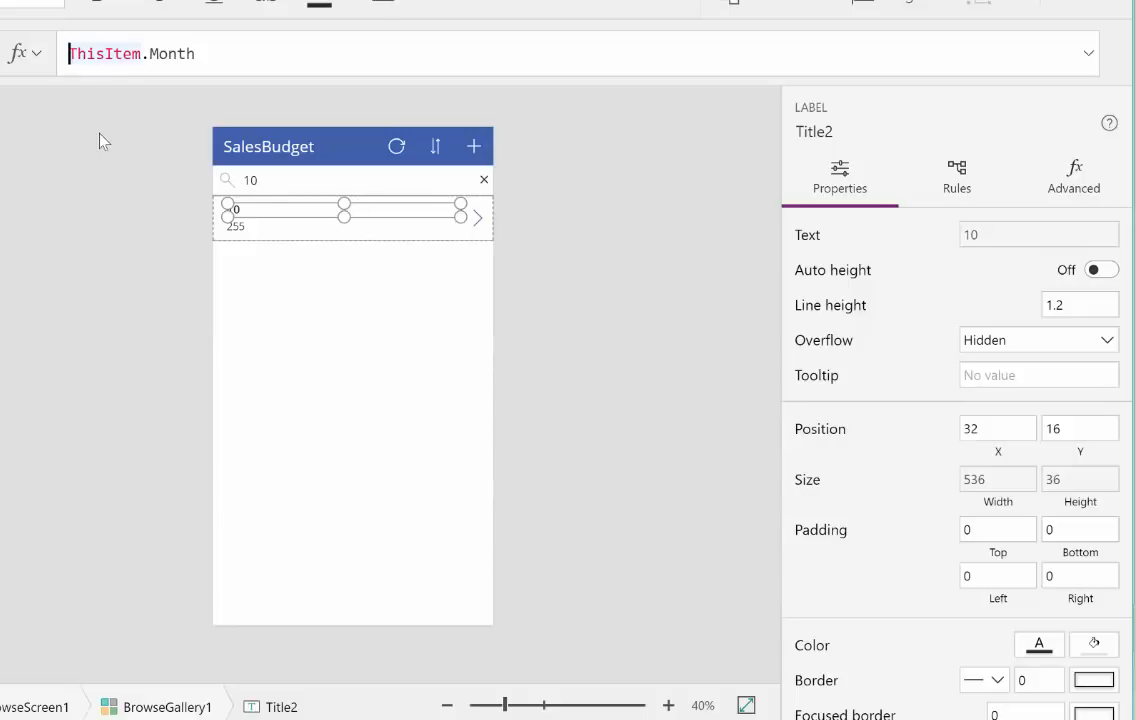
text(This)
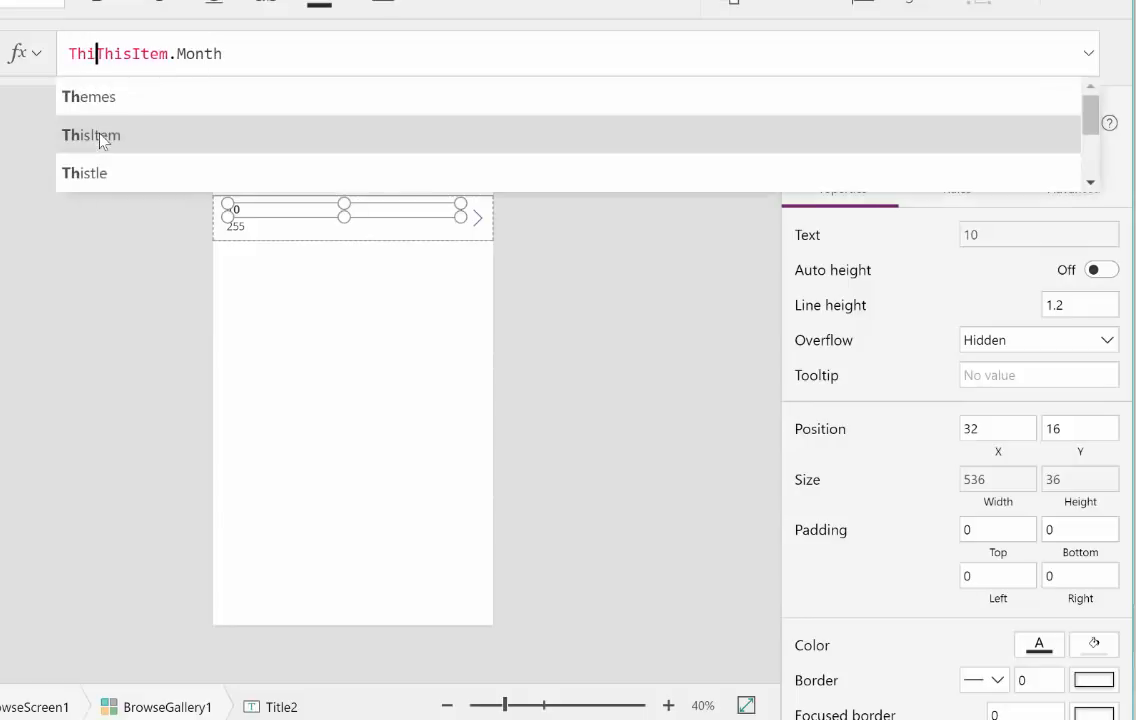
key(Down)
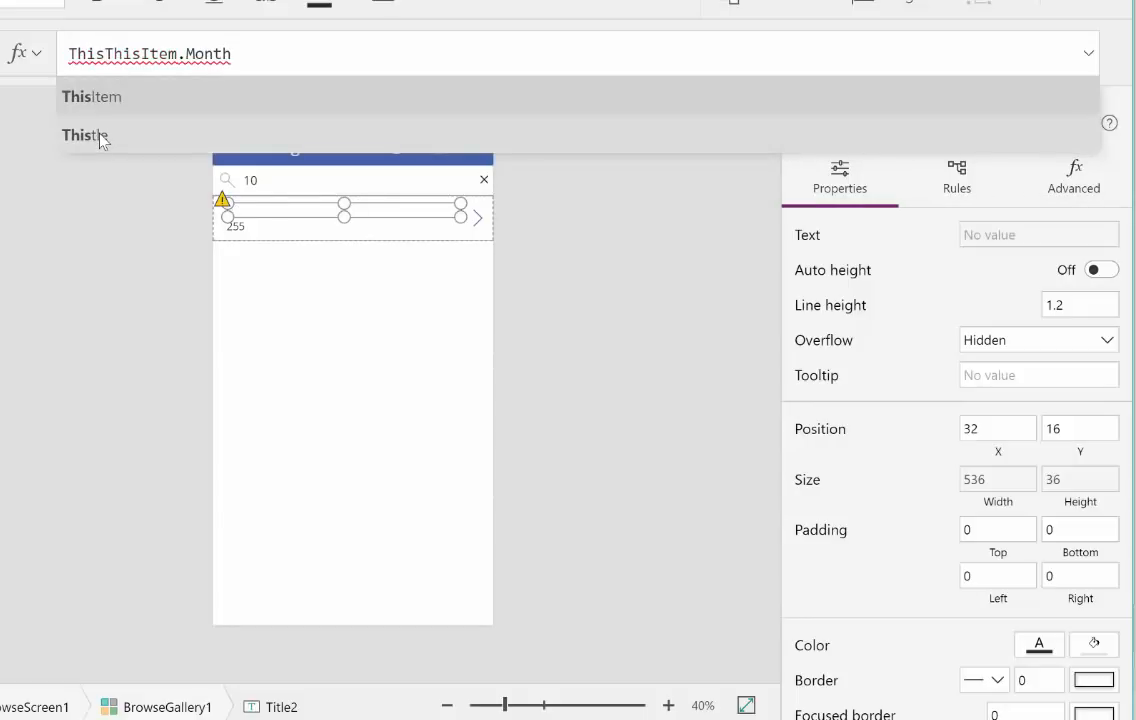
key(Tab)
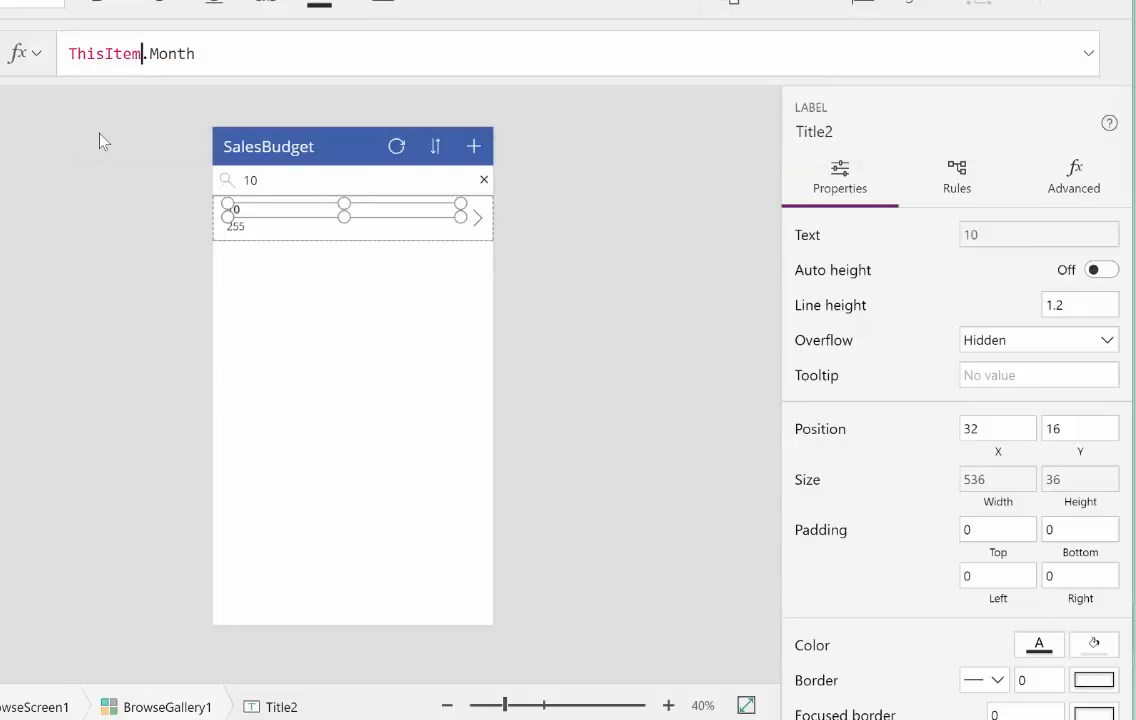
text(.)
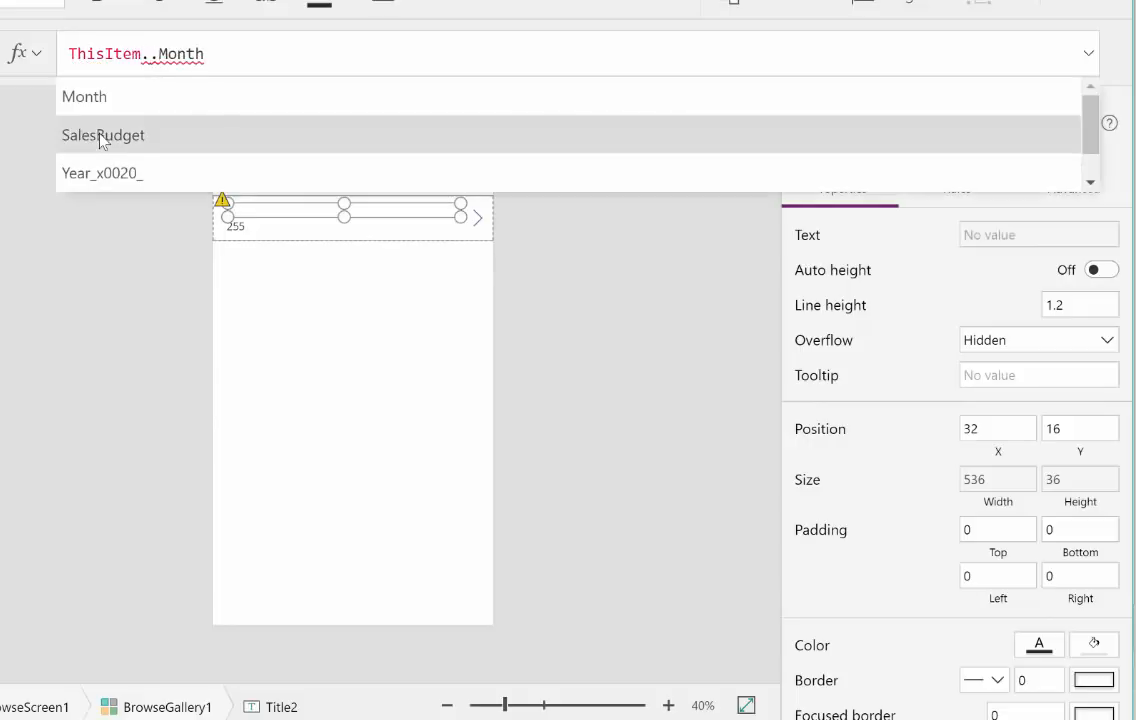
text(Year)
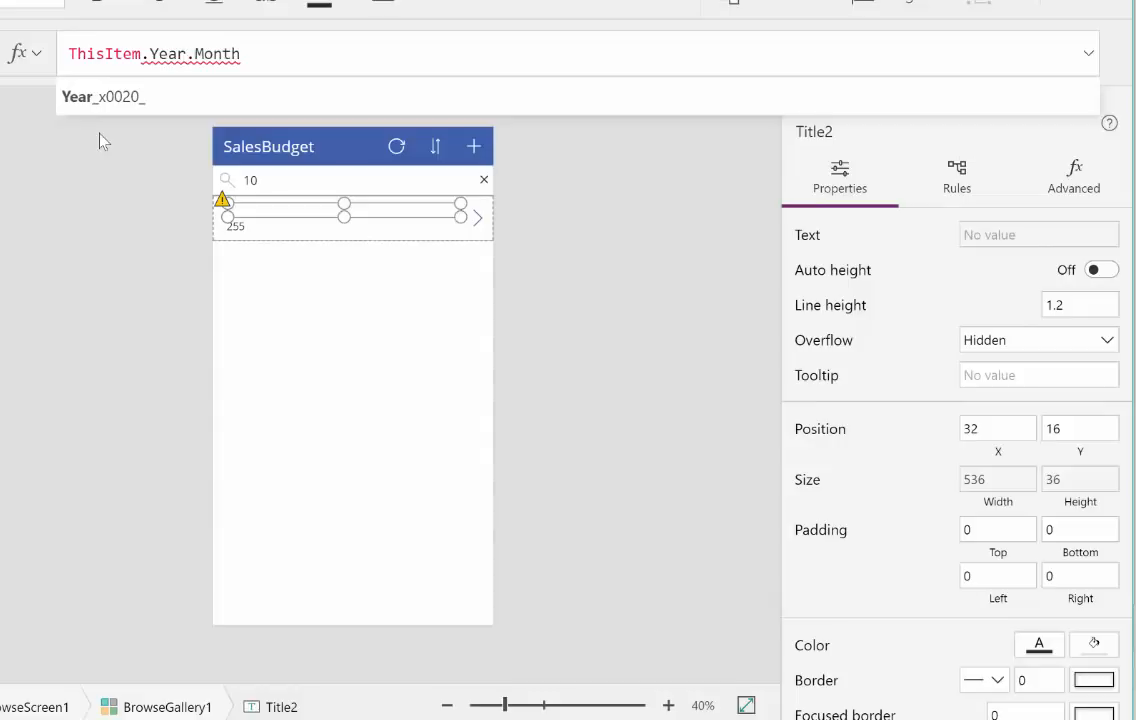
key(Down)
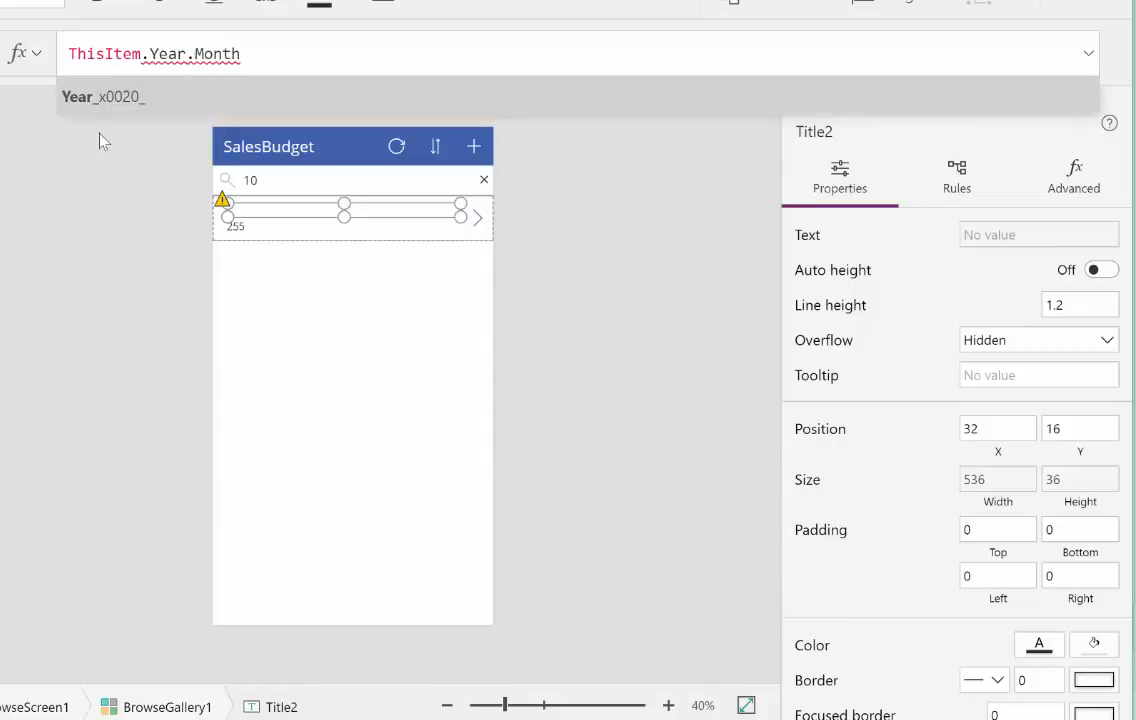
key(Tab)
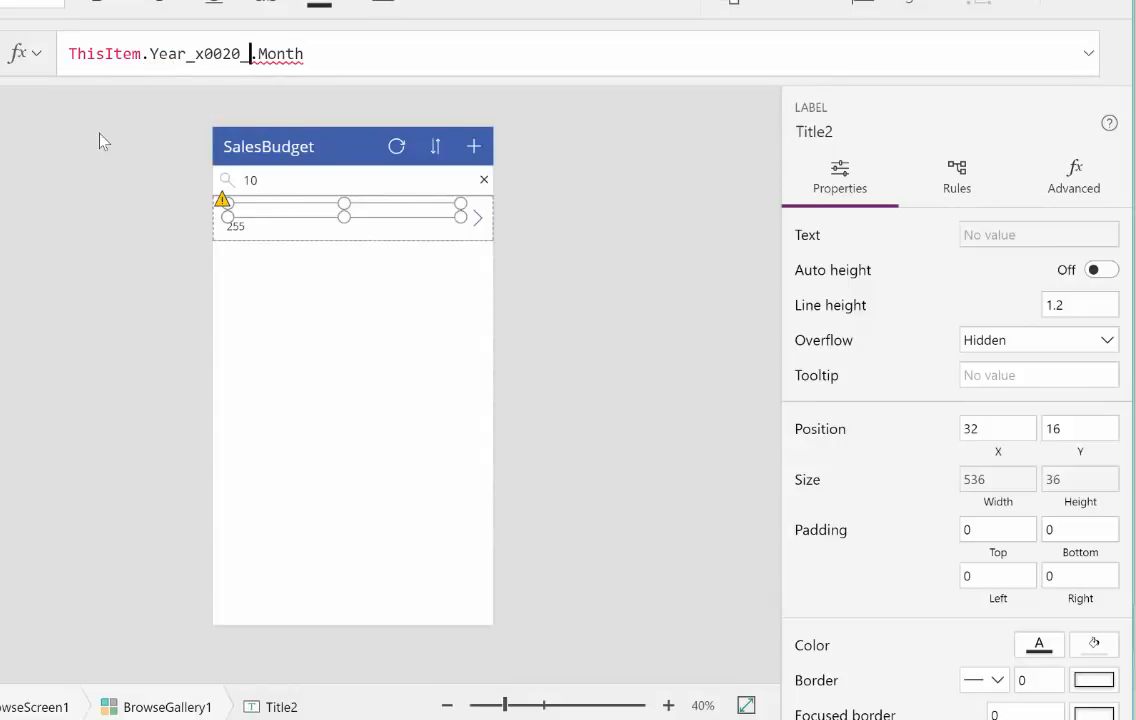
text(&T)
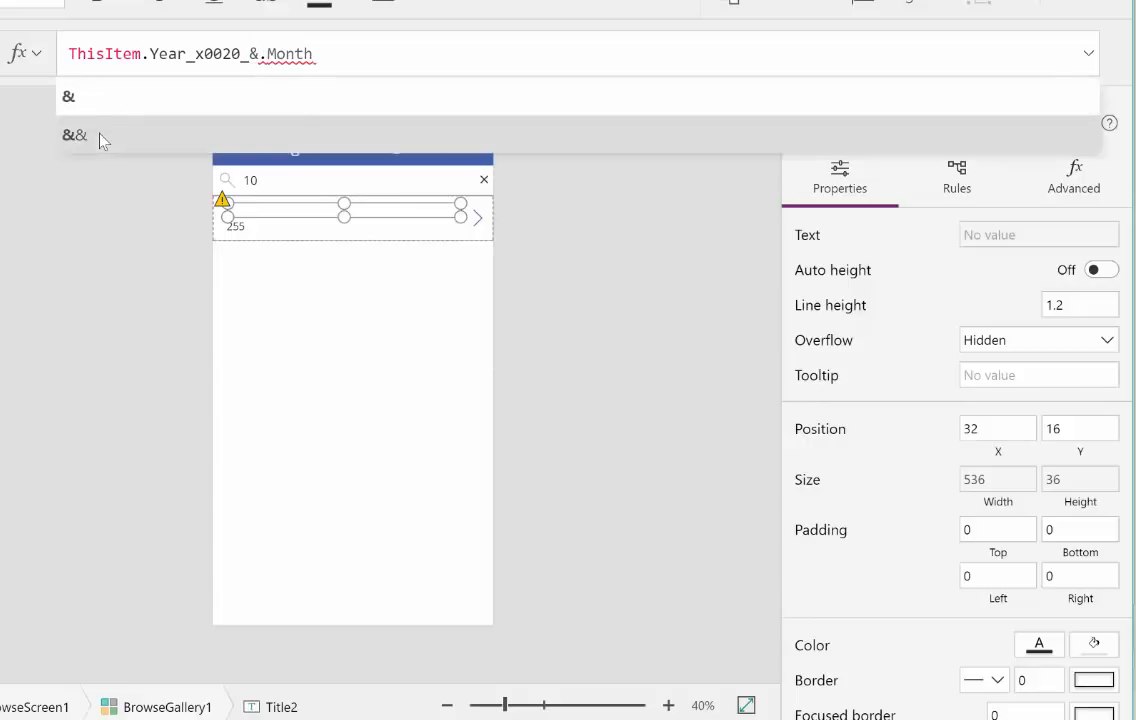
text(hisit)
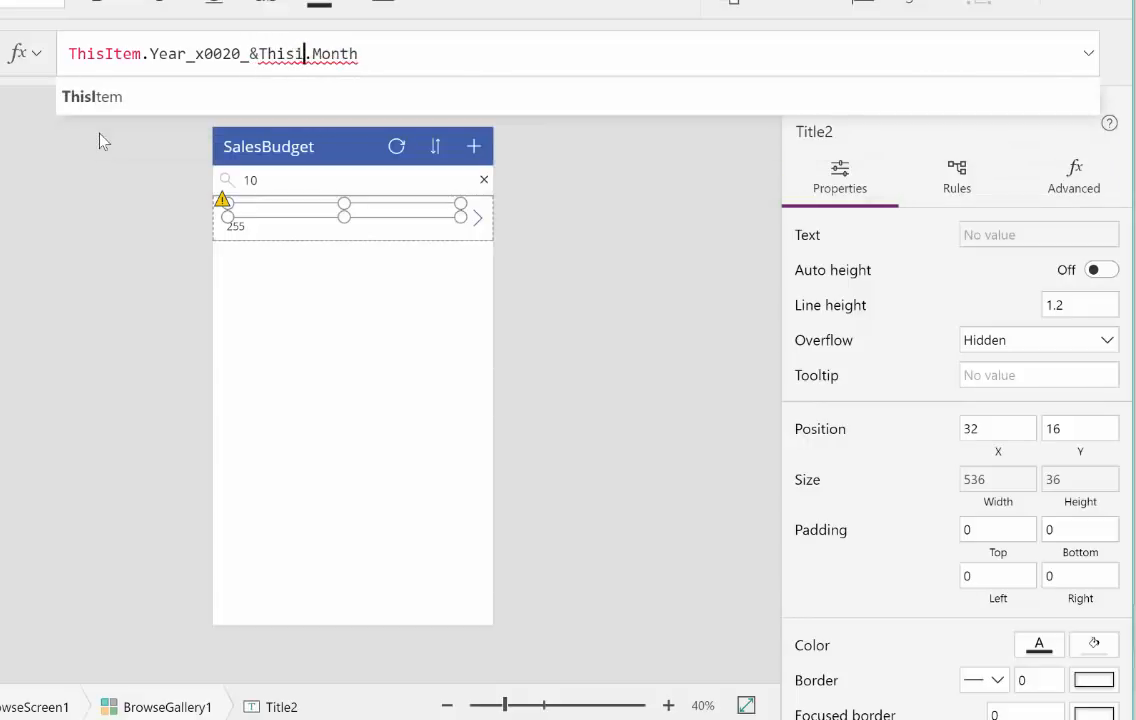
key(Tab)
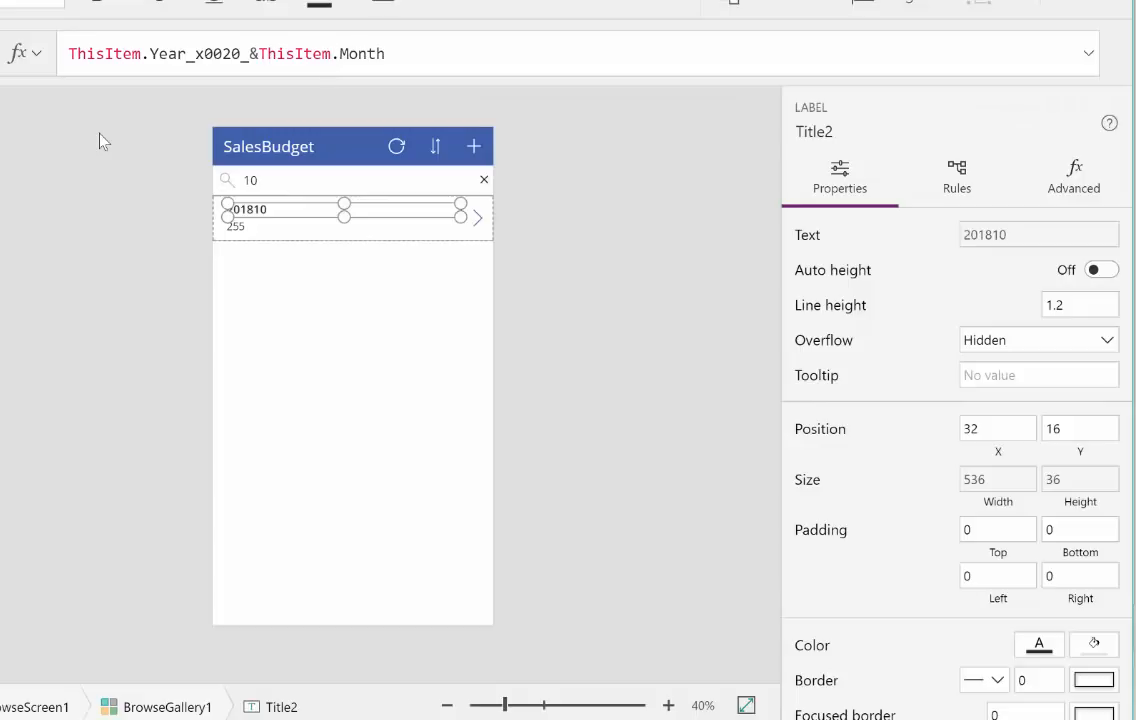
Step: Insert a "-" separator between year and month so the title formula reads ThisItem.Year_x0020_&"-"&ThisItem.Month
key(Left)
key(Left)
key(Left)
key(Left)
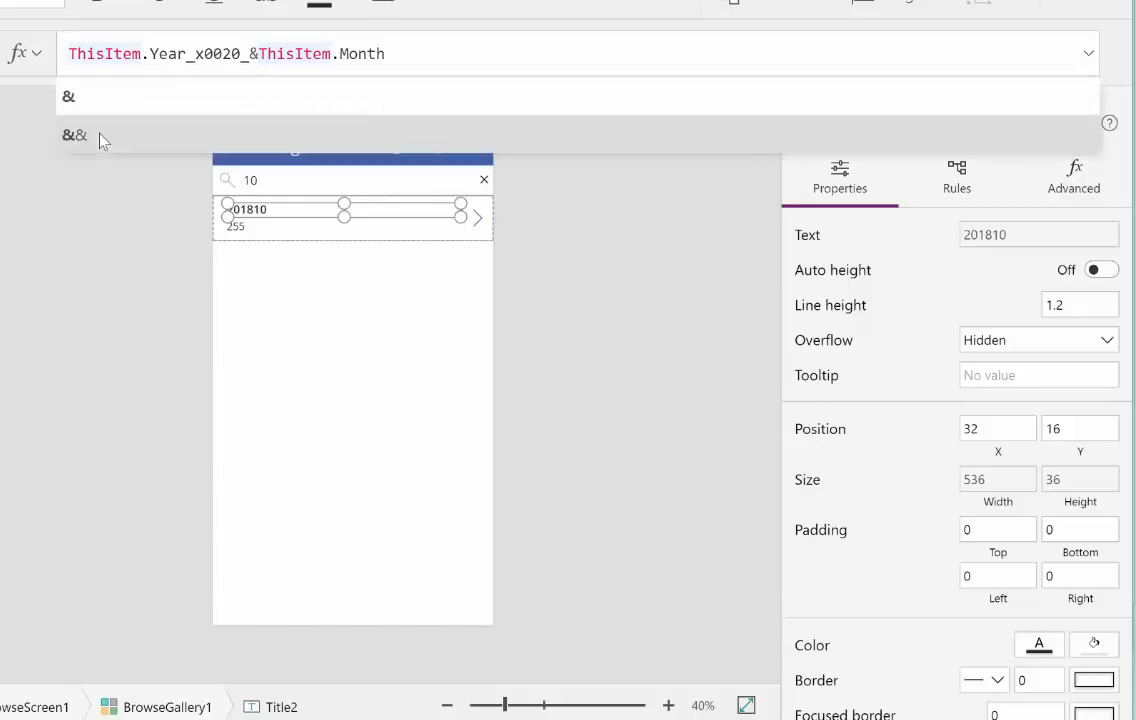
text("-")
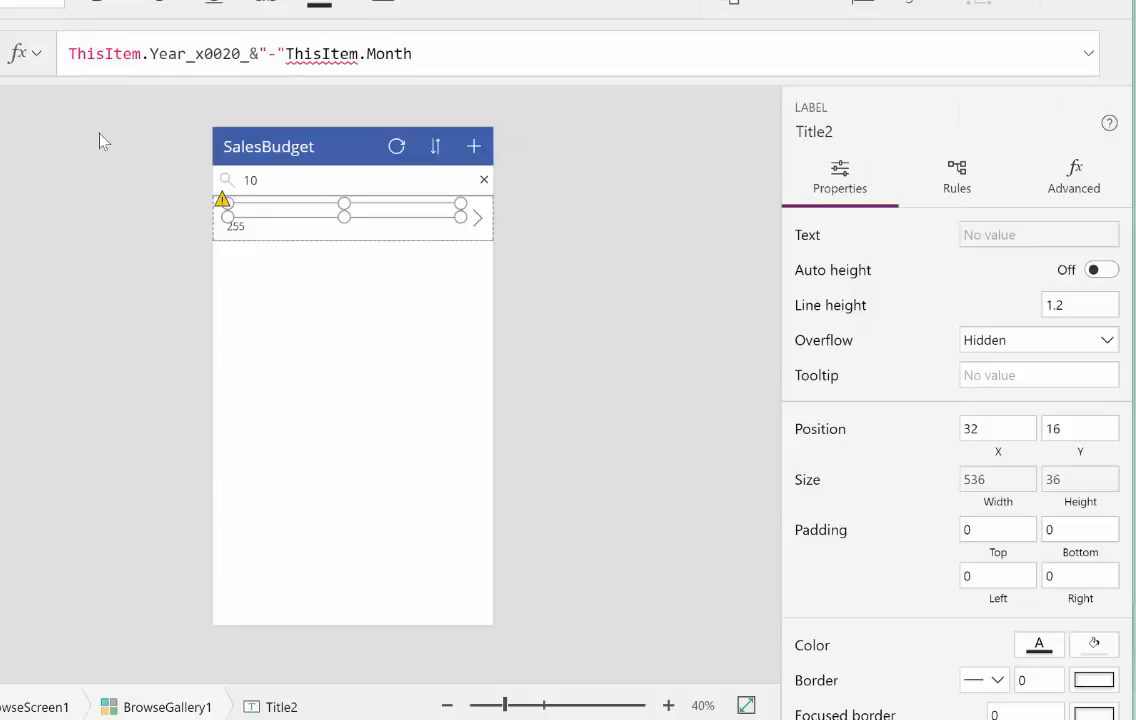
text(&)
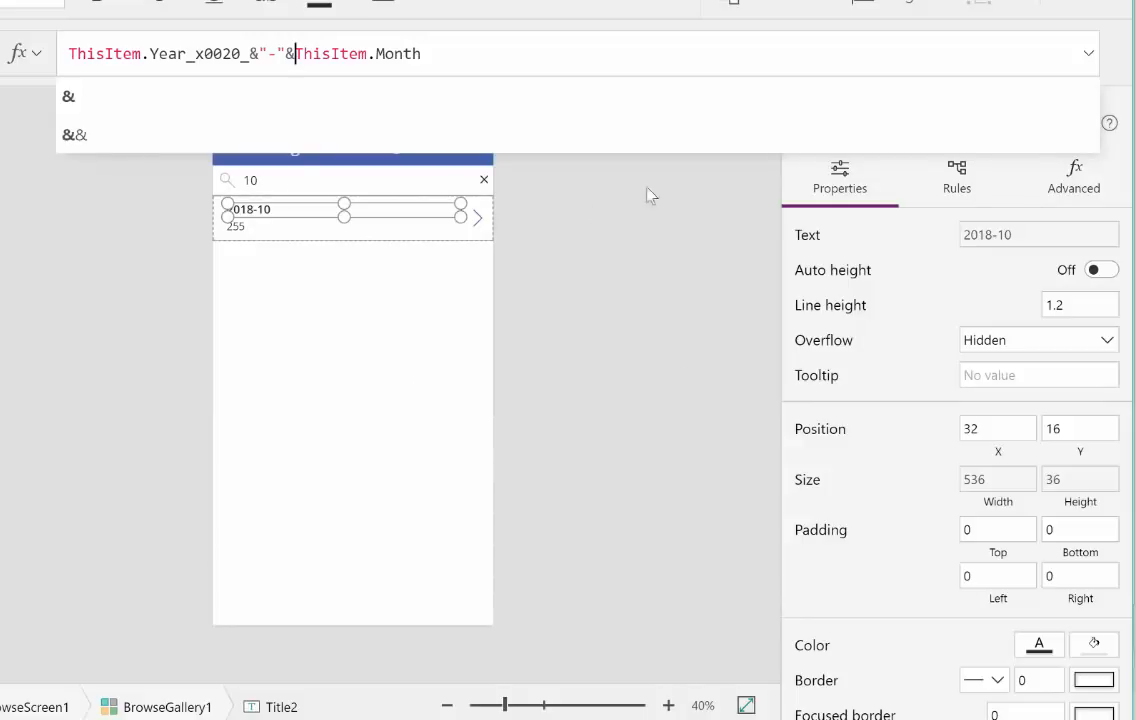
click(347, 335)
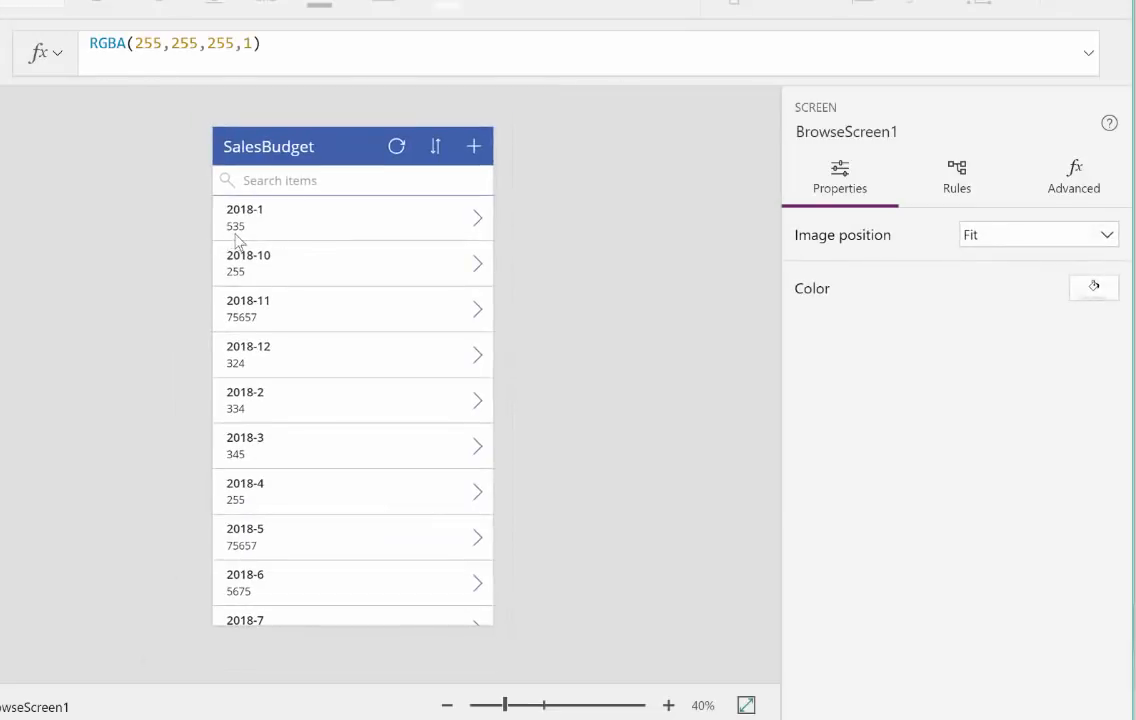
Step: Prefix the gallery subtitle's value with a text label, making its formula "Sales Volume"&ThisItem.SalesBudget
click(249, 68)
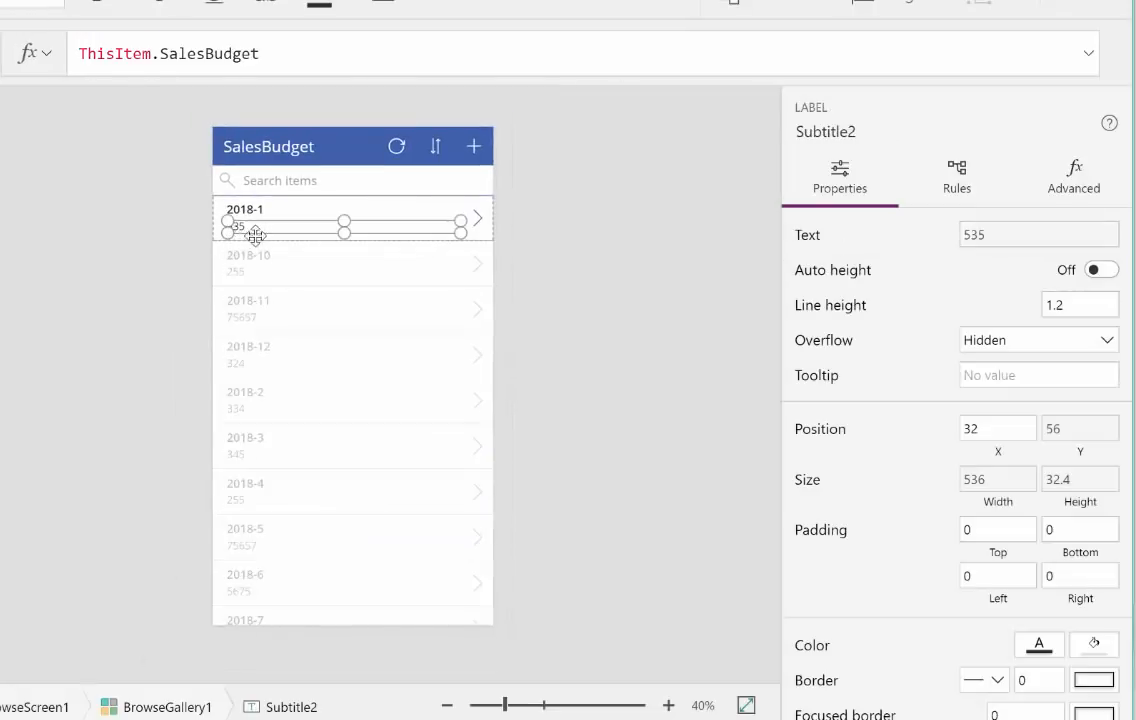
click(79, 53)
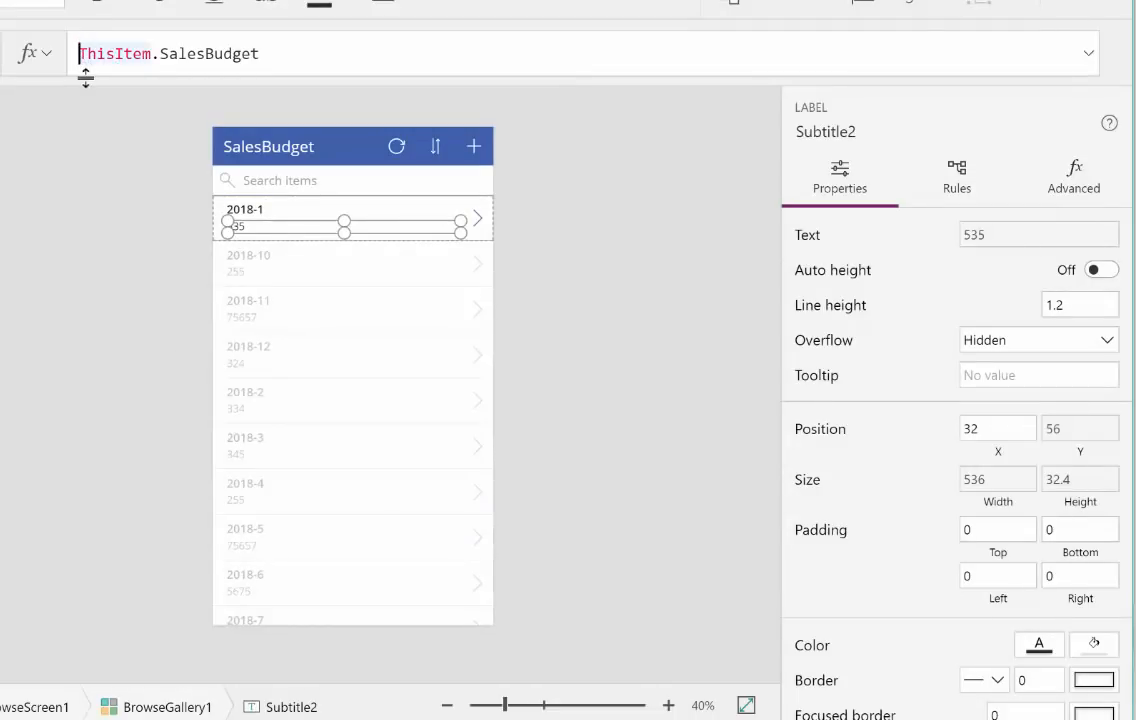
text("V)
key(BackSpace)
text(<s)
key(BackSpace)
key(BackSpace)
text(Sales Volum)
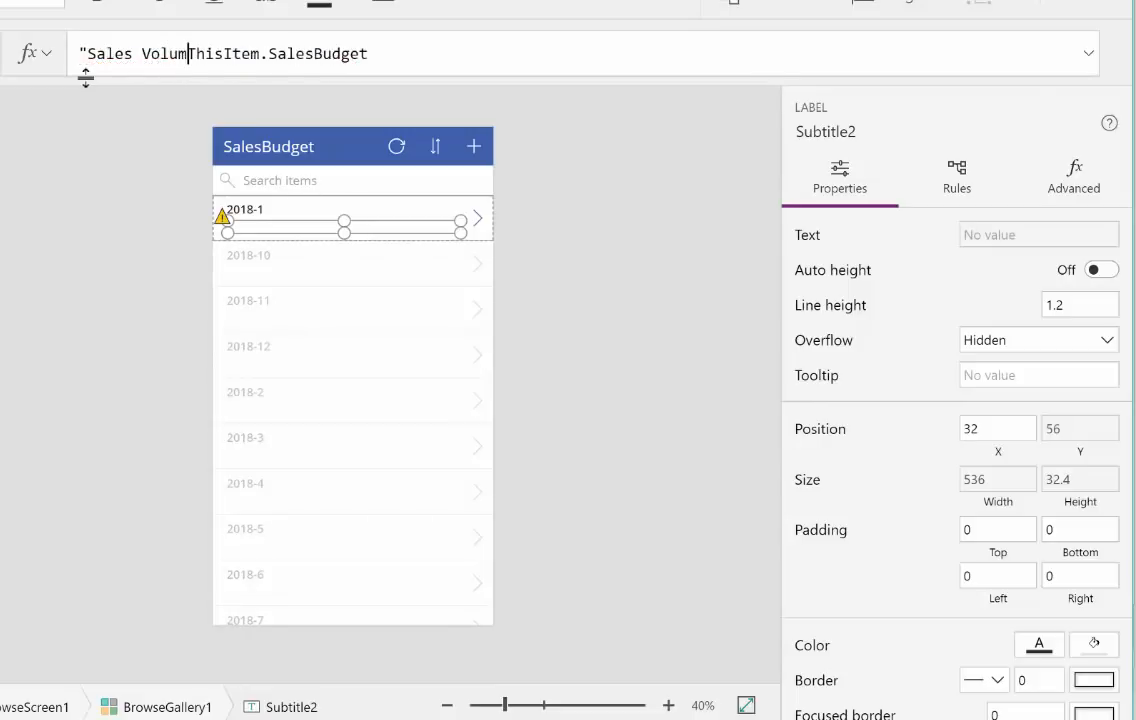
text(nw)
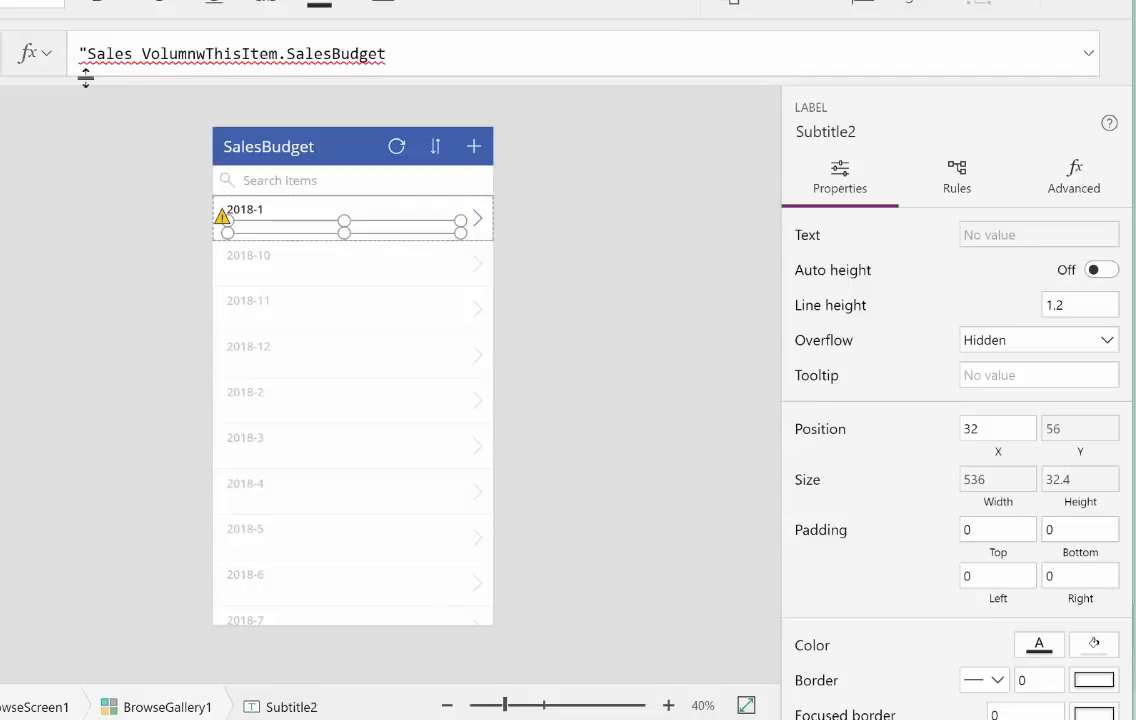
key(BackSpace)
text(e)
key(BackSpace)
key(BackSpace)
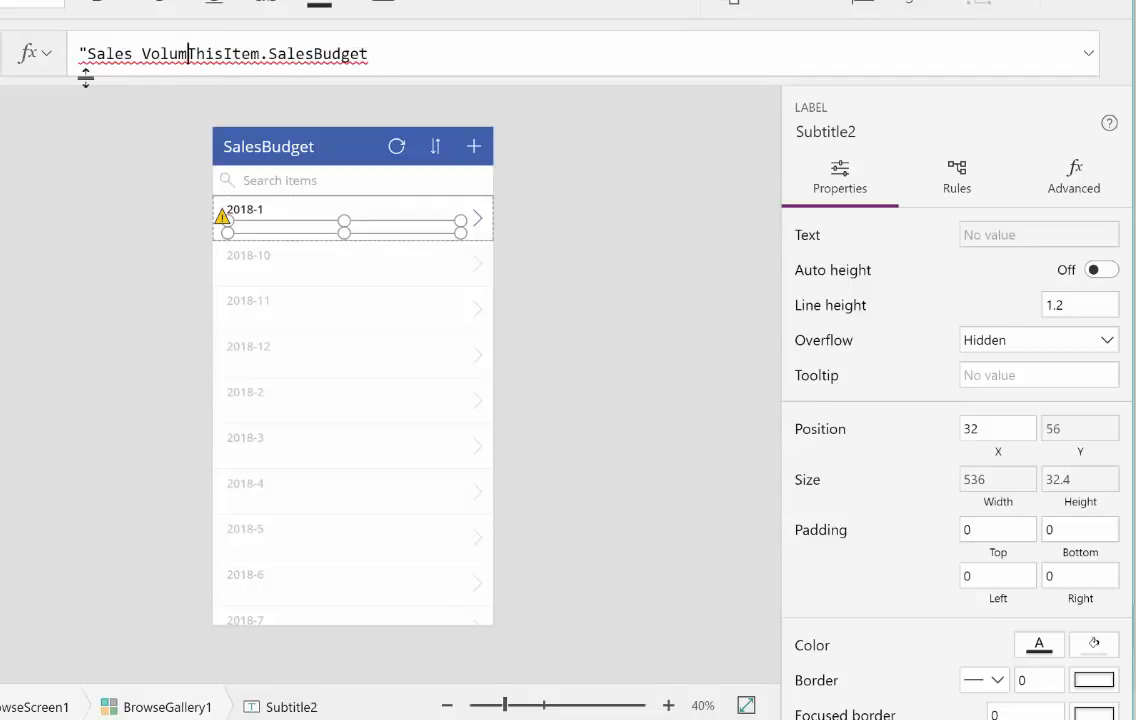
text(e)
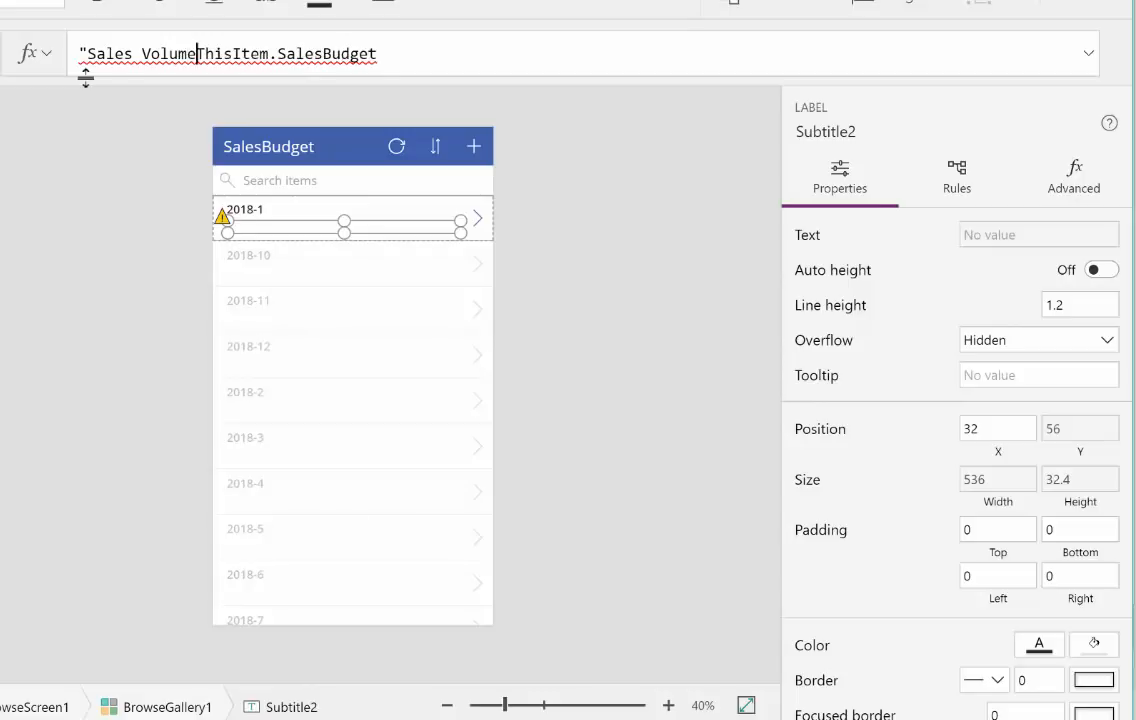
text(")
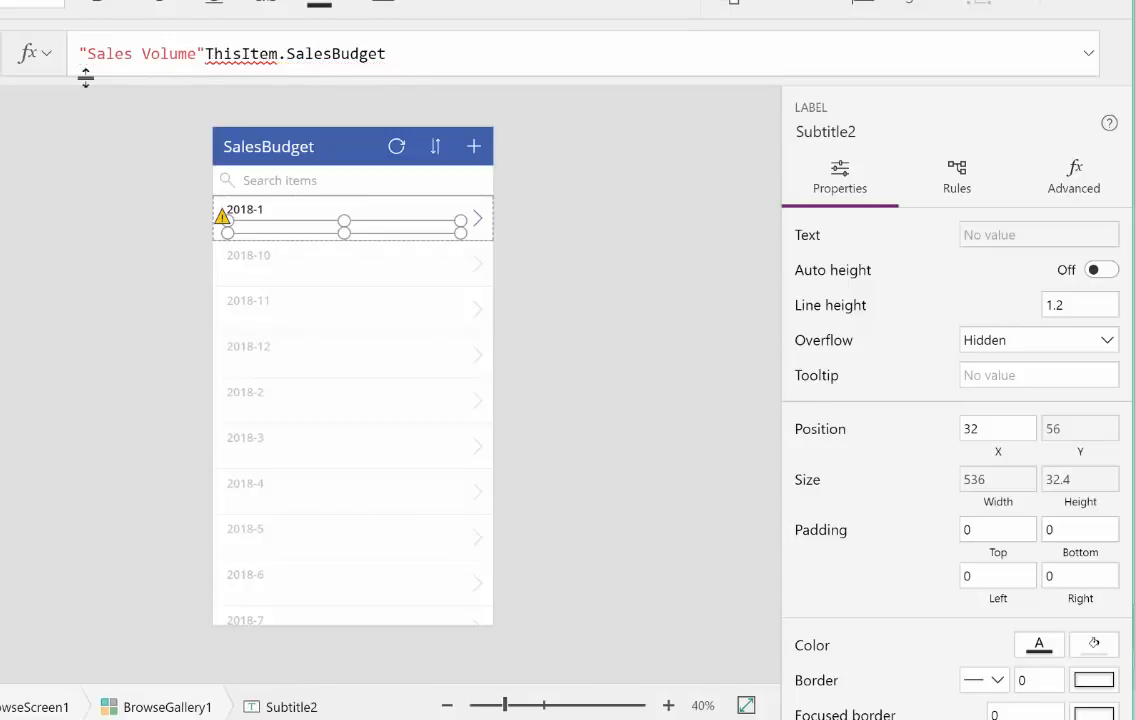
text(&)
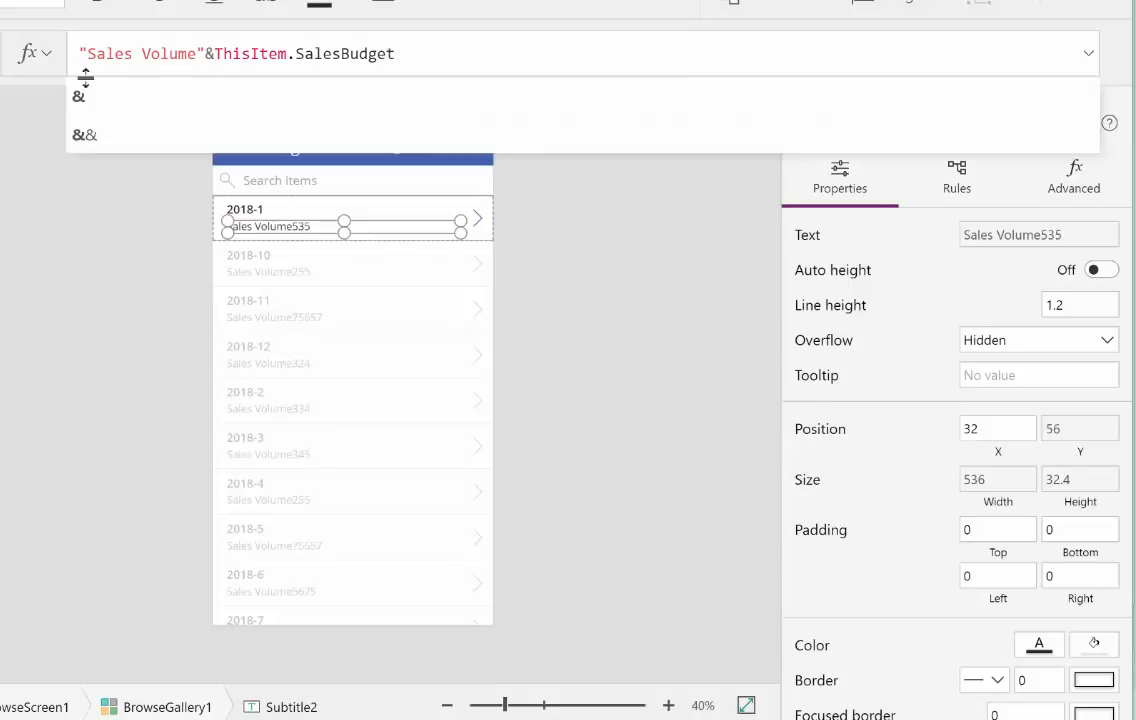
Step: Add a colon and a line break after Sales Volume inside the subtitle formula's quoted text
key(Left)
key(Left)
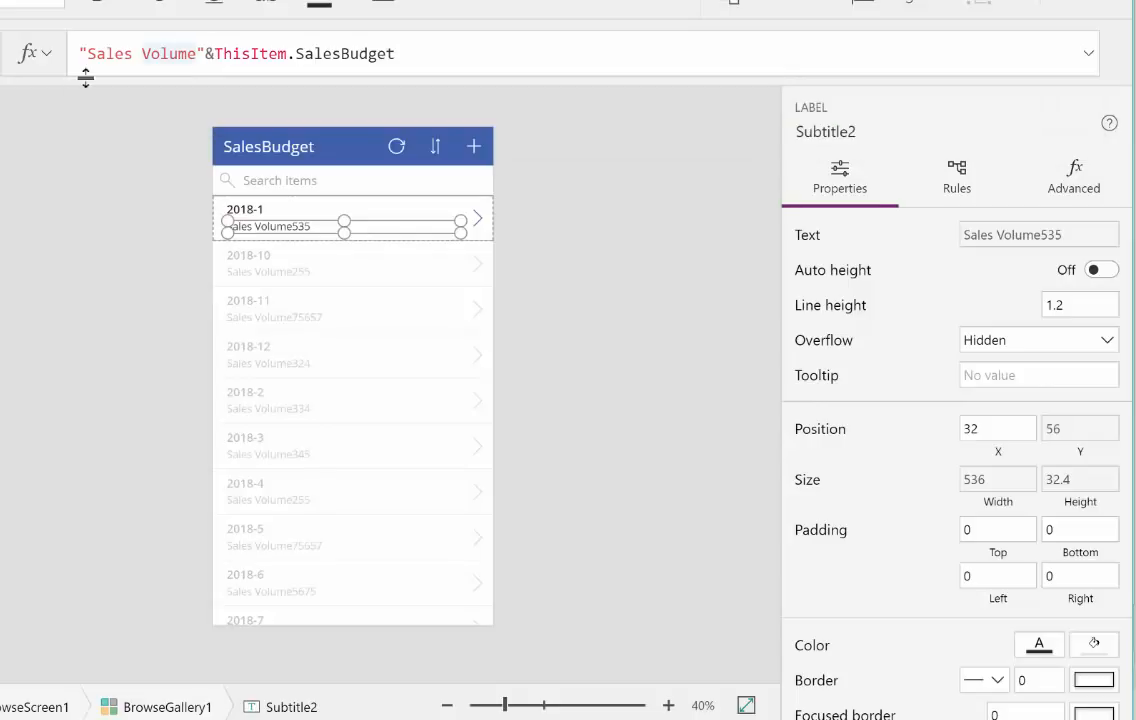
text(:)
key(shift+Return)
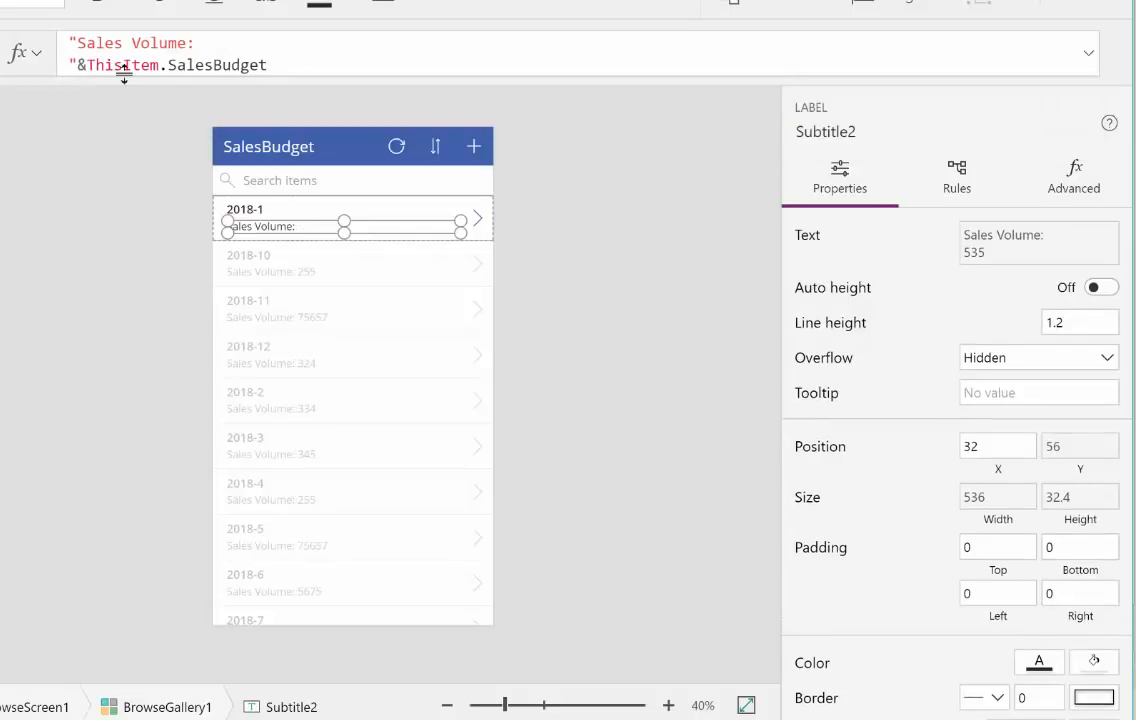
Step: Remove the line break after "Sales Volume: " in the gallery subtitle's text formula
key(BackSpace)
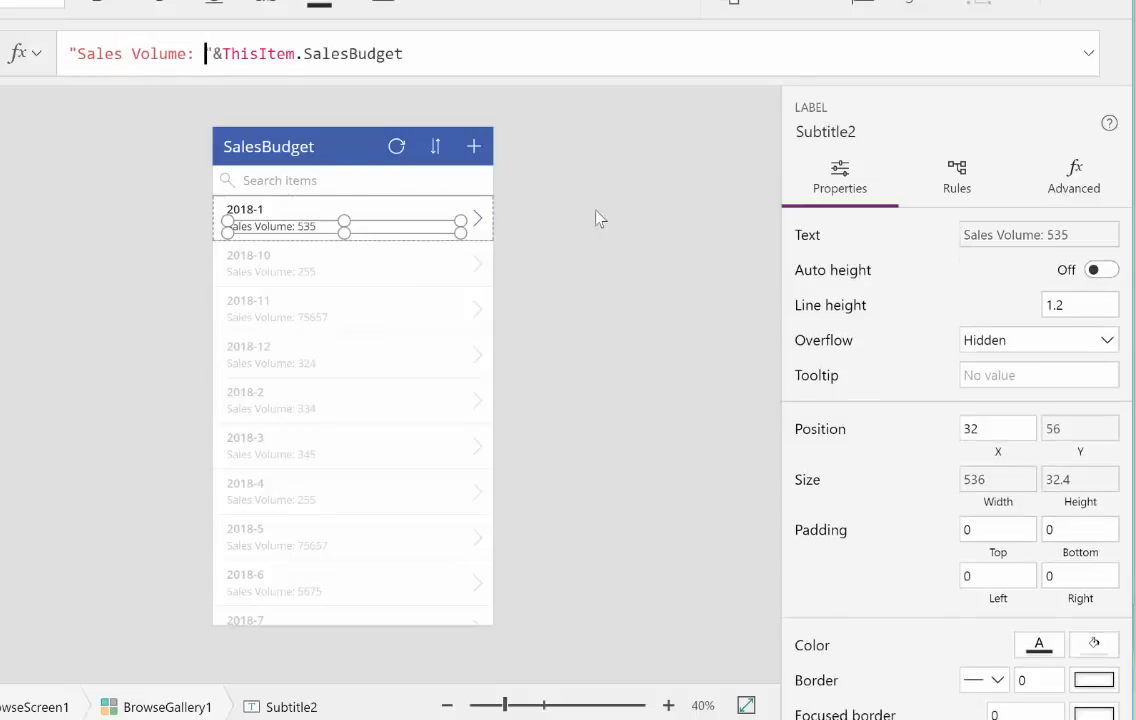
click(629, 218)
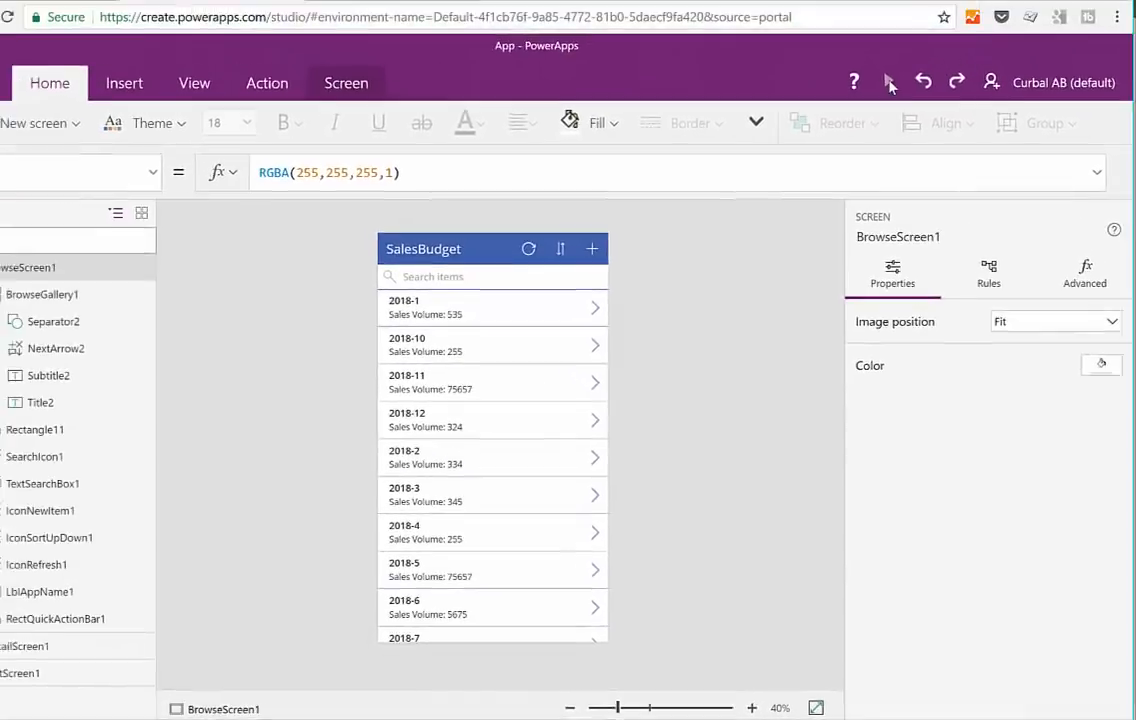
Step: Preview the app, search the gallery for 2018-1, and close the preview
click(888, 83)
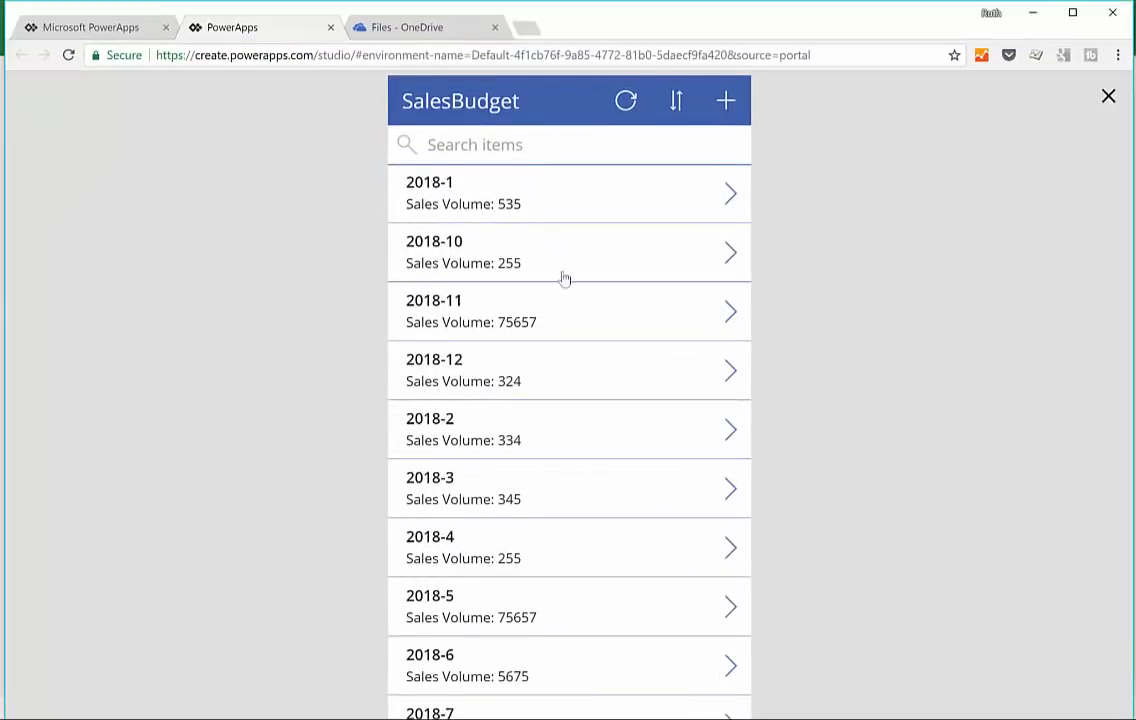
click(482, 146)
text(2018)
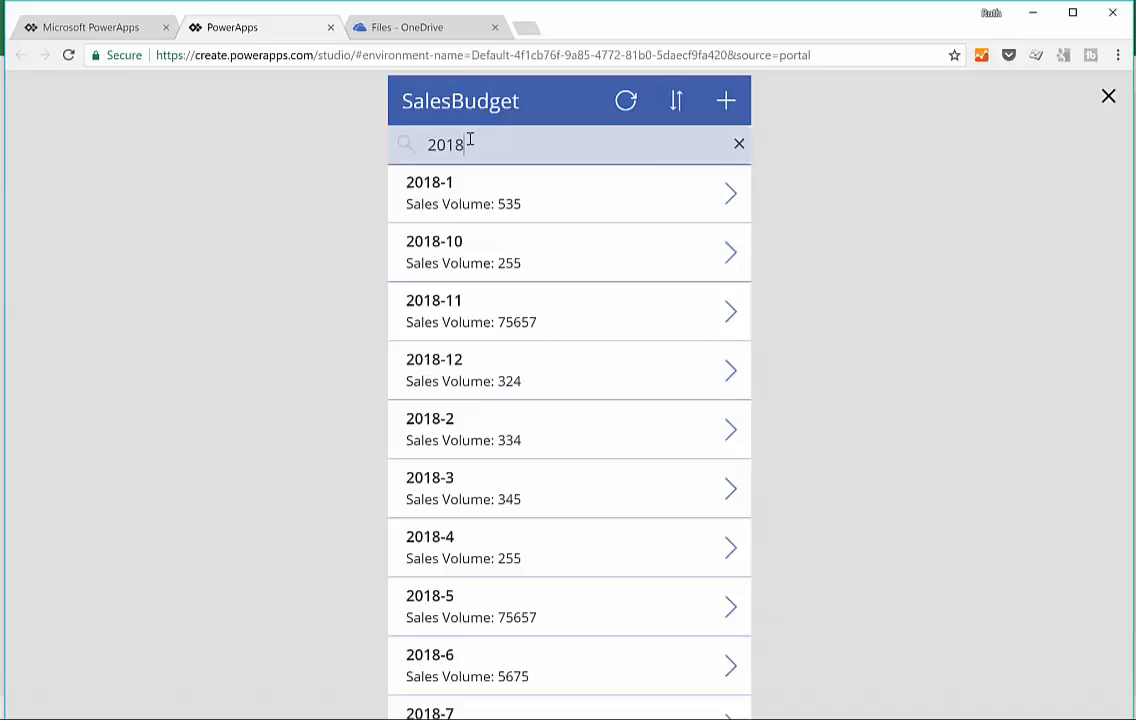
text(-1)
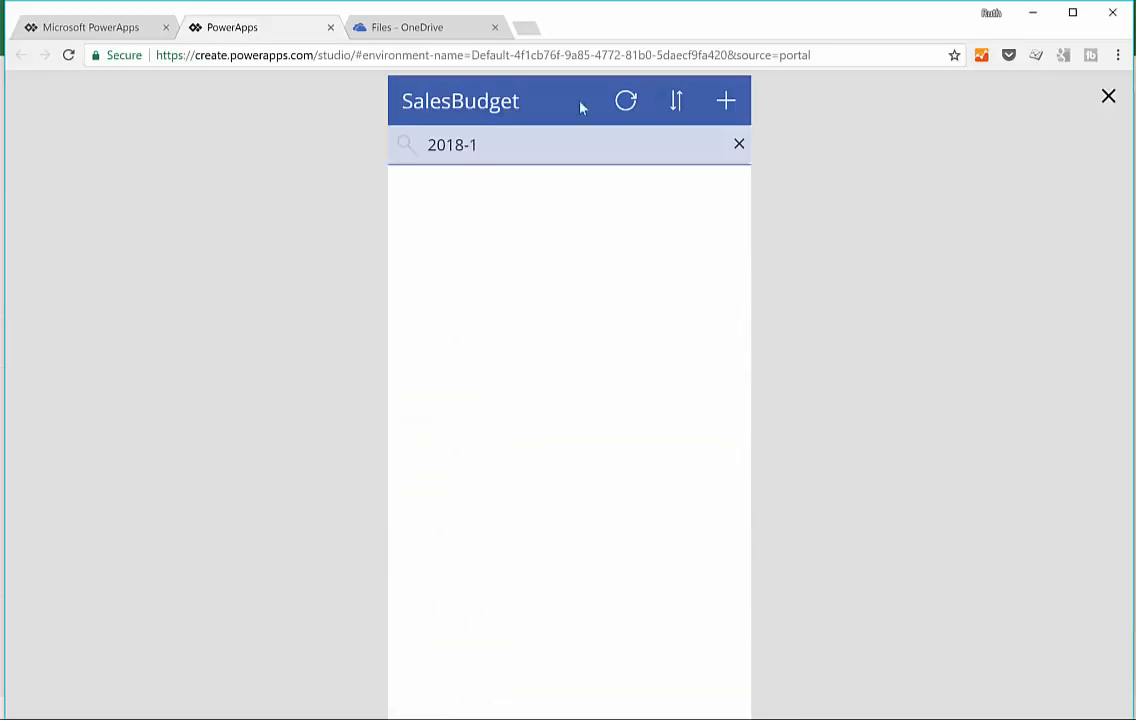
click(1108, 96)
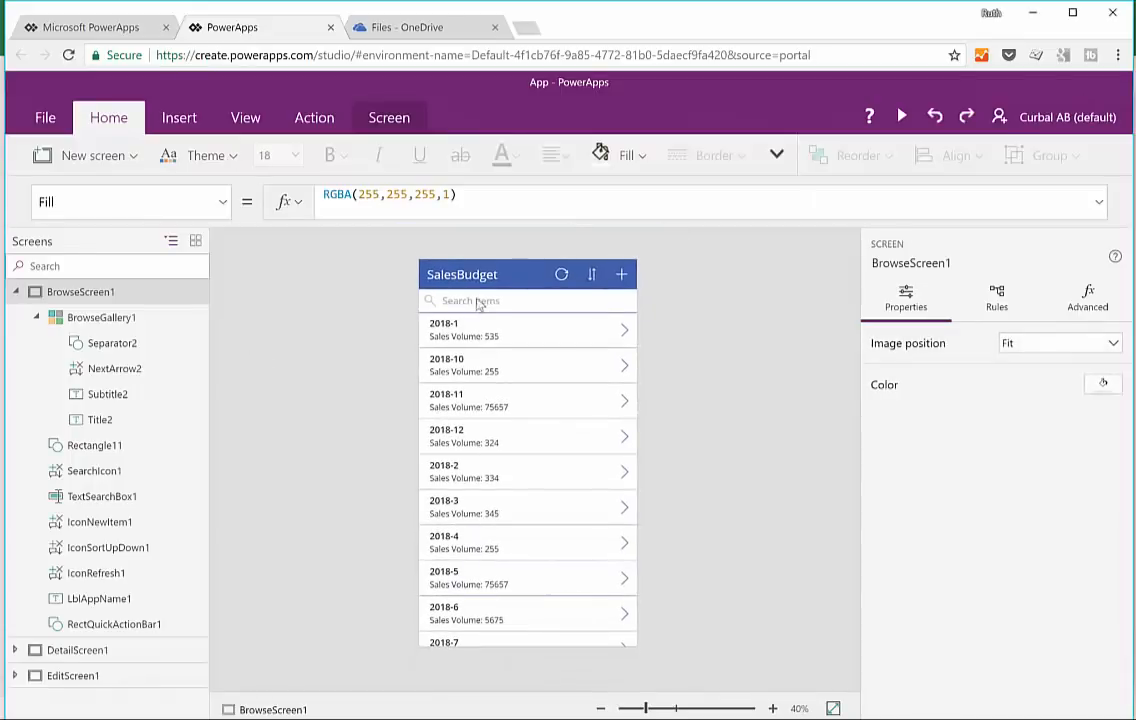
Step: Examine the search box's properties and available formulas on BrowseScreen1
click(478, 302)
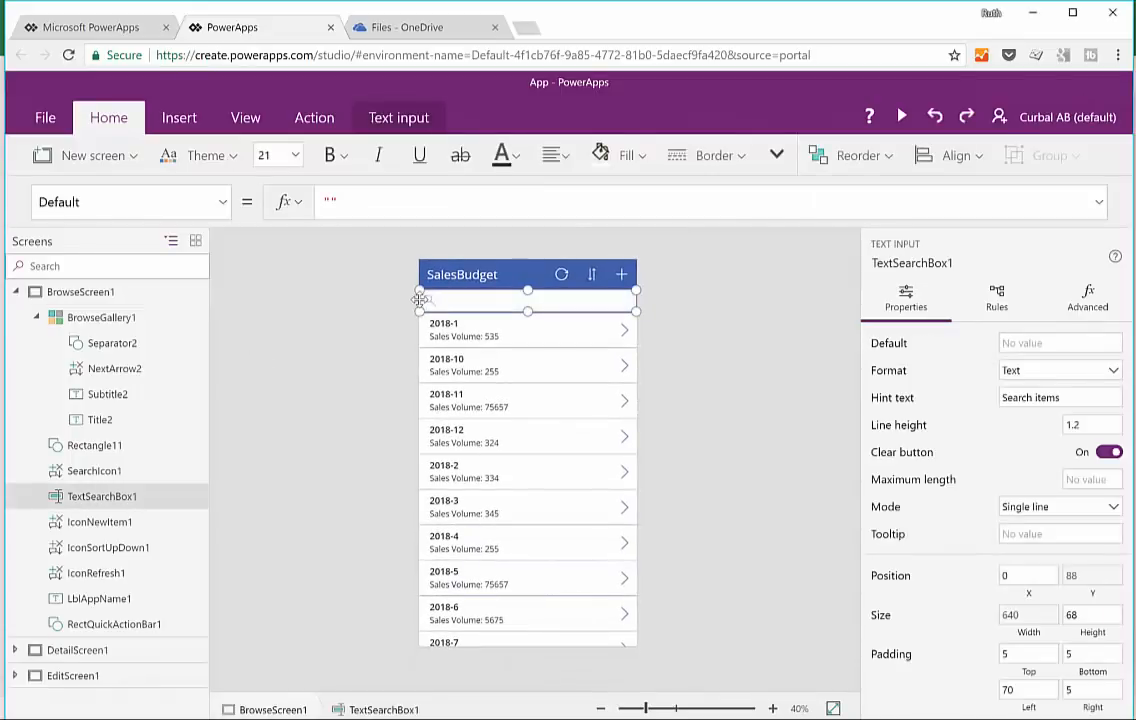
click(222, 202)
scroll(145, 330, down, 3)
scroll(200, 320, up, 2)
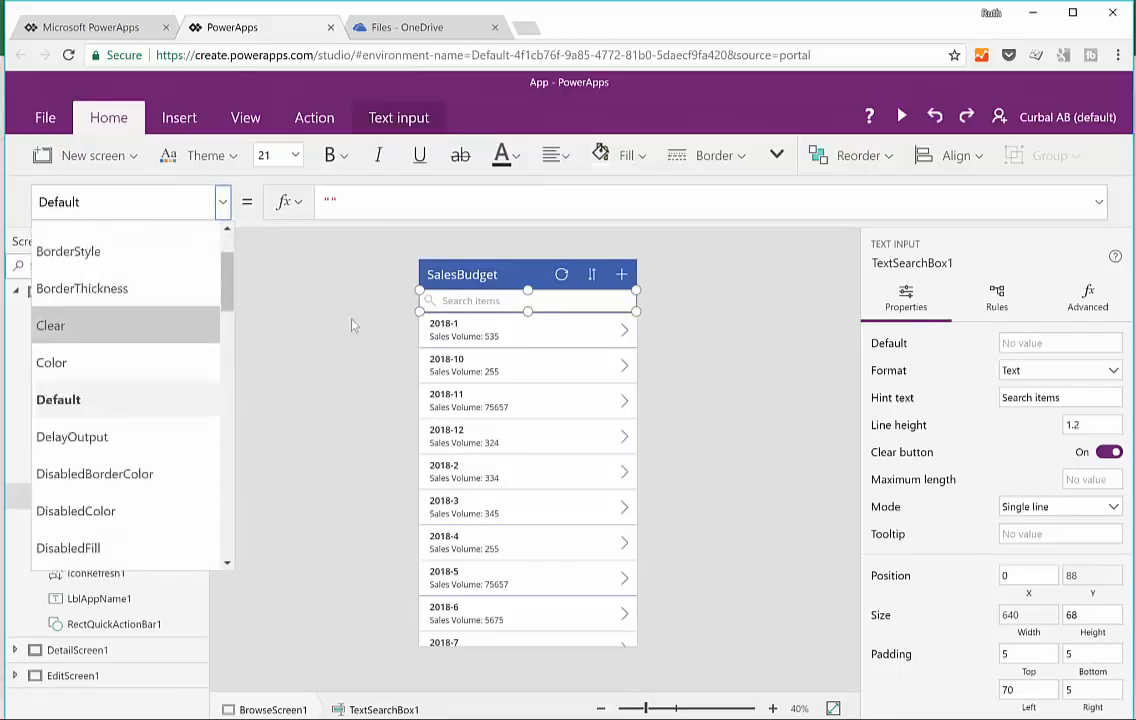
scroll(200, 330, up, 2)
click(657, 317)
click(623, 311)
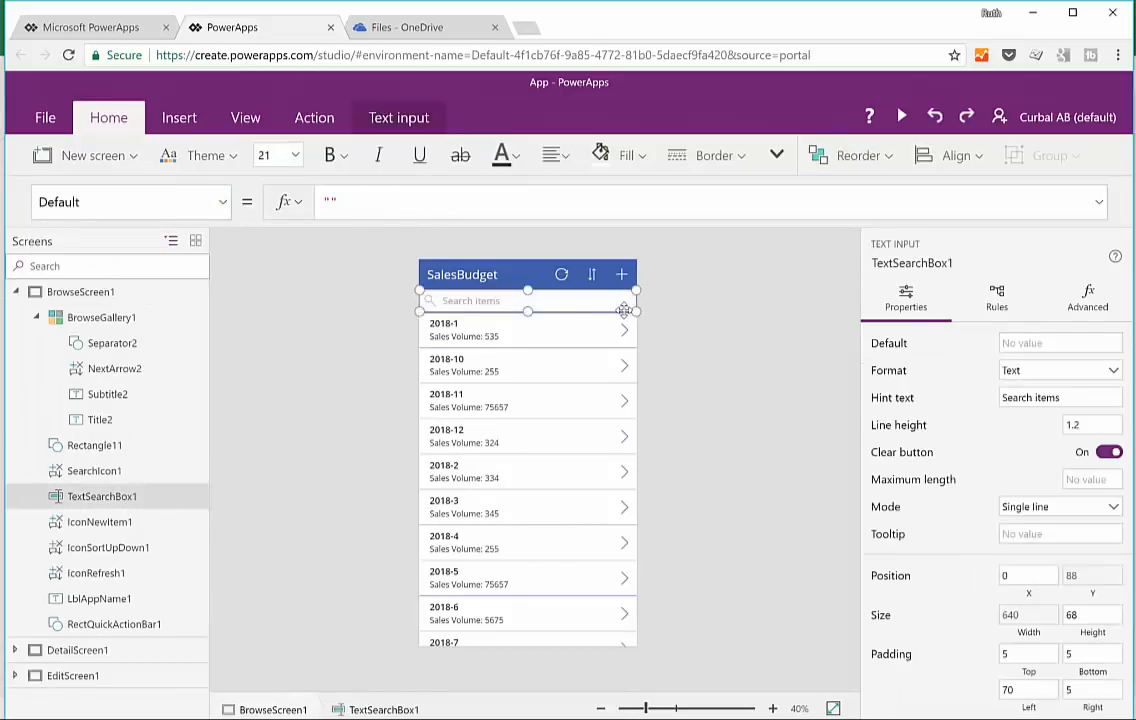
click(681, 318)
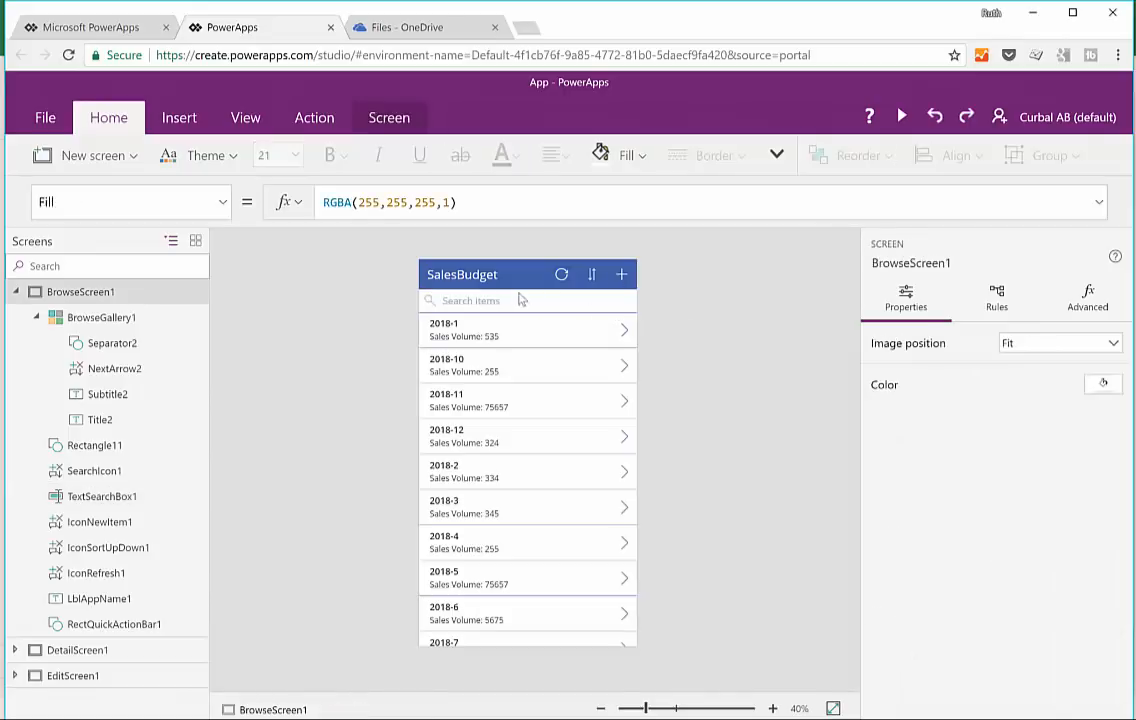
click(495, 300)
click(495, 300)
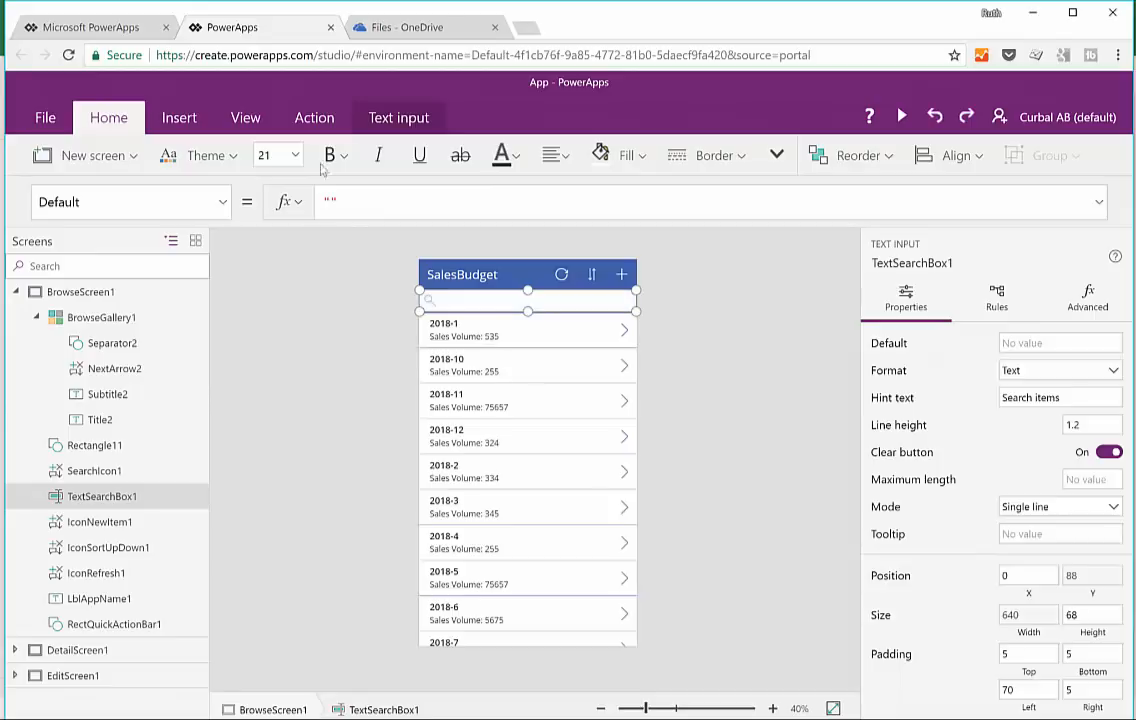
click(702, 281)
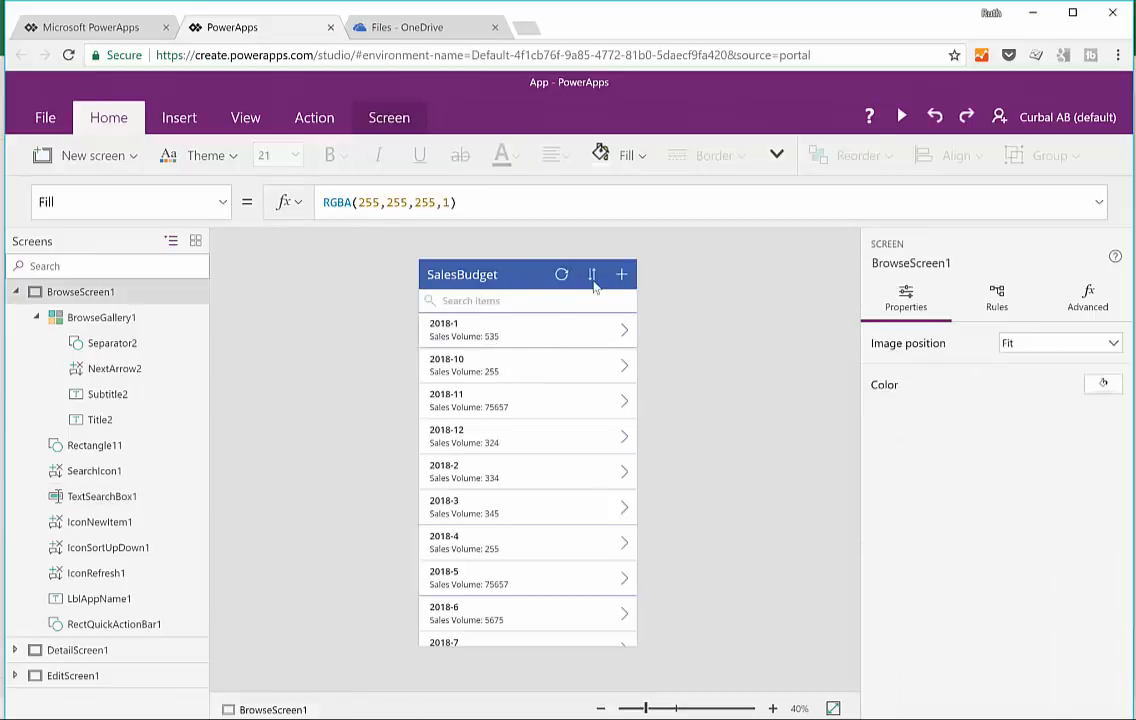
click(592, 279)
click(565, 302)
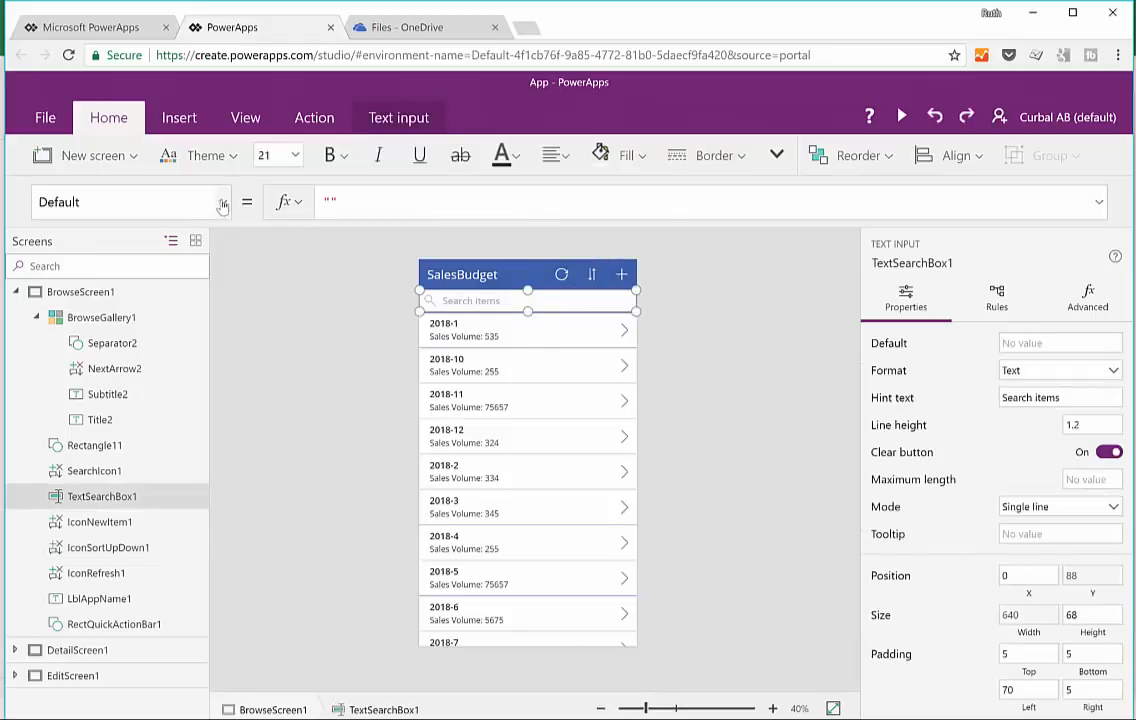
Step: Inspect the search icon and the header bar rectangle, and collapse BrowseScreen1's control tree
click(100, 470)
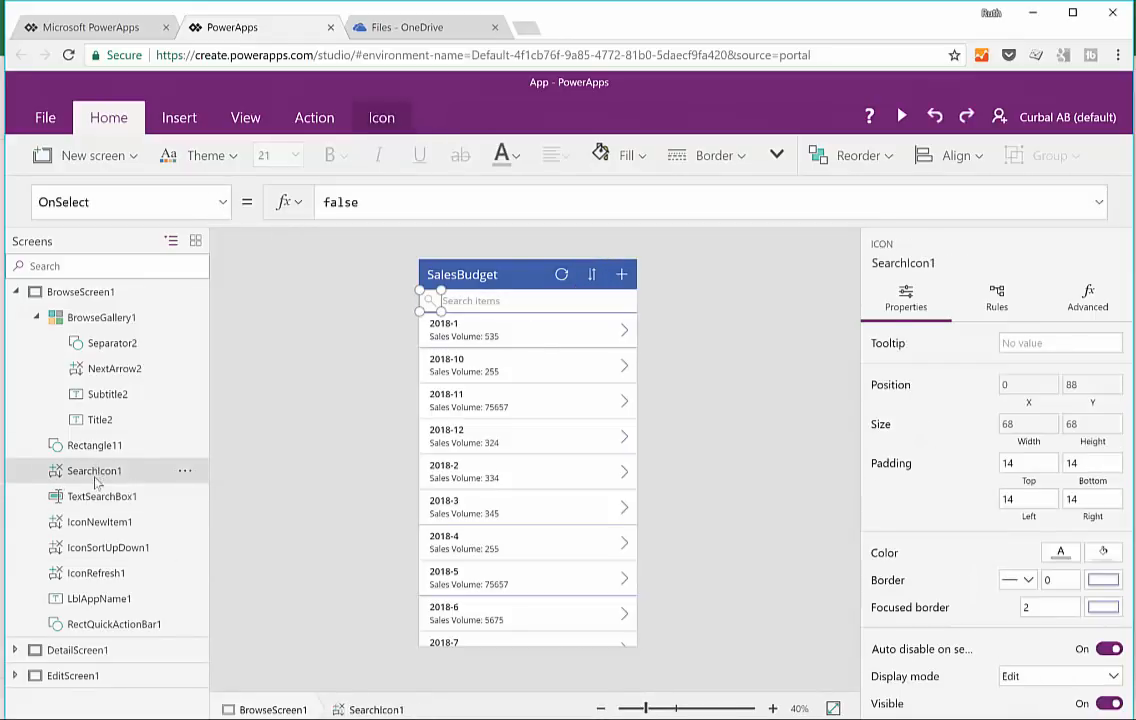
click(107, 626)
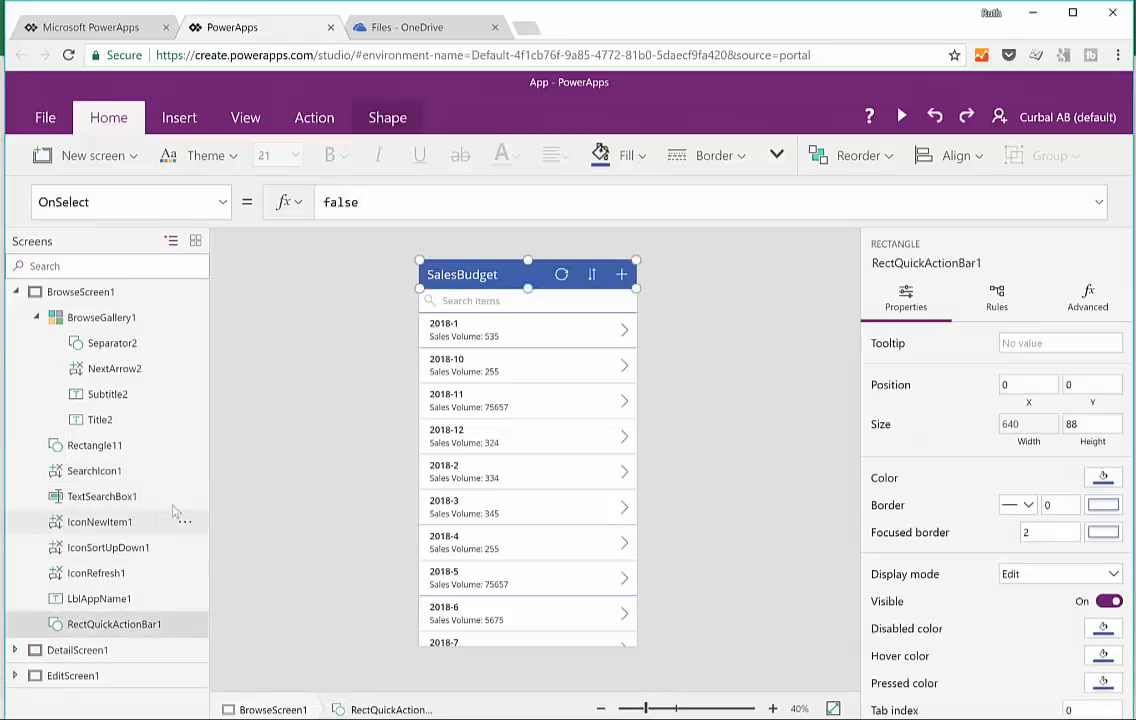
click(36, 318)
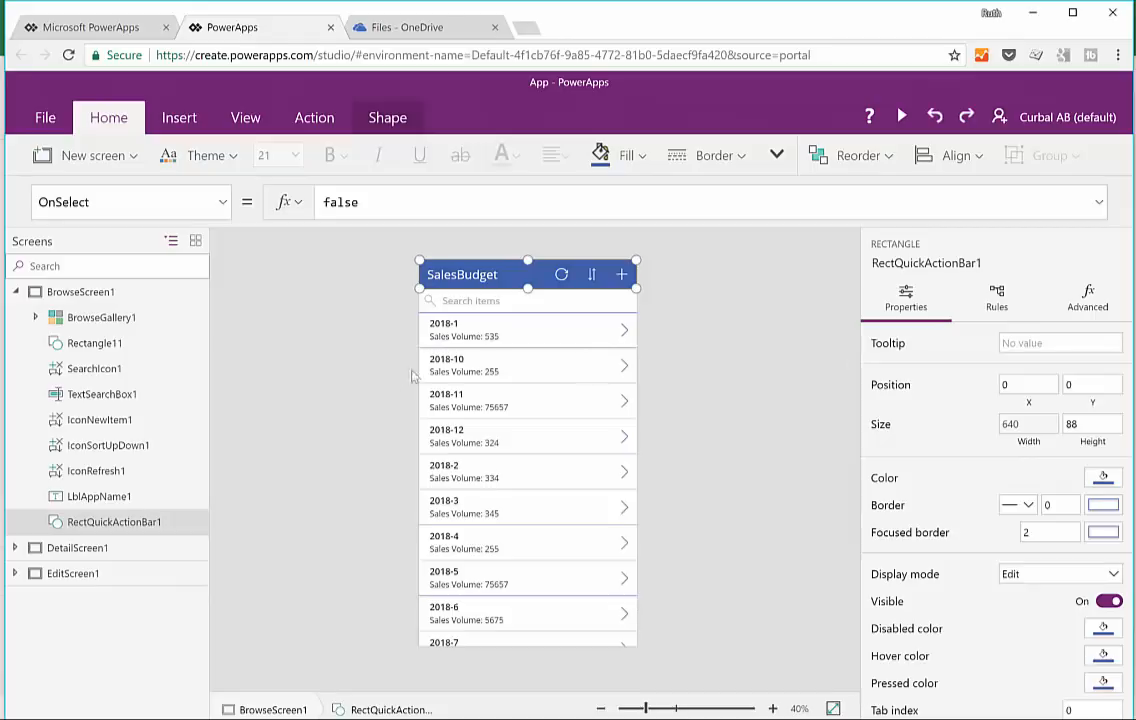
click(315, 387)
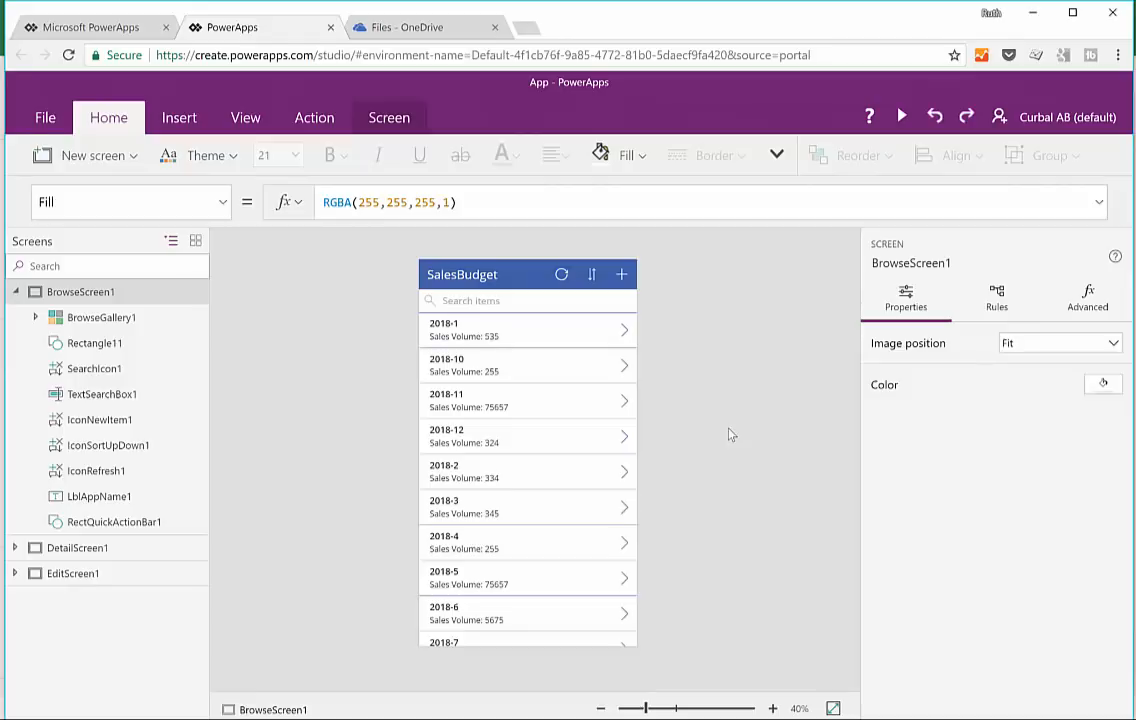
click(13, 292)
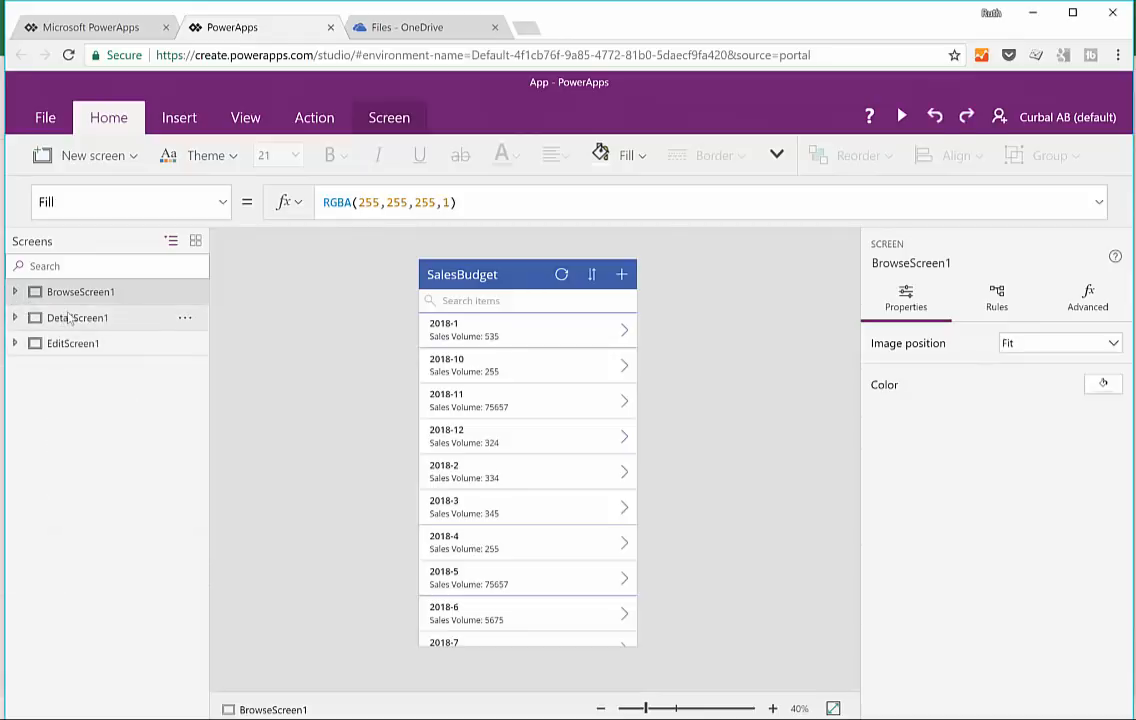
Step: Preview the app and look at the blank new-record form, cancelling it without saving
click(901, 117)
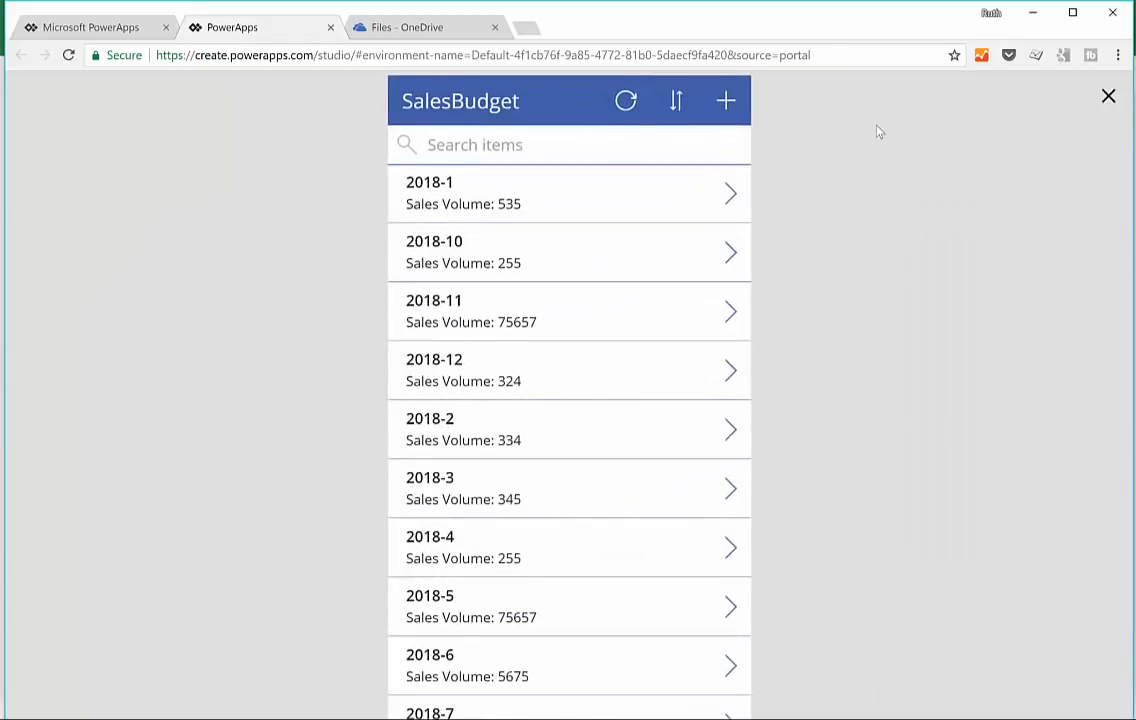
click(726, 101)
click(633, 183)
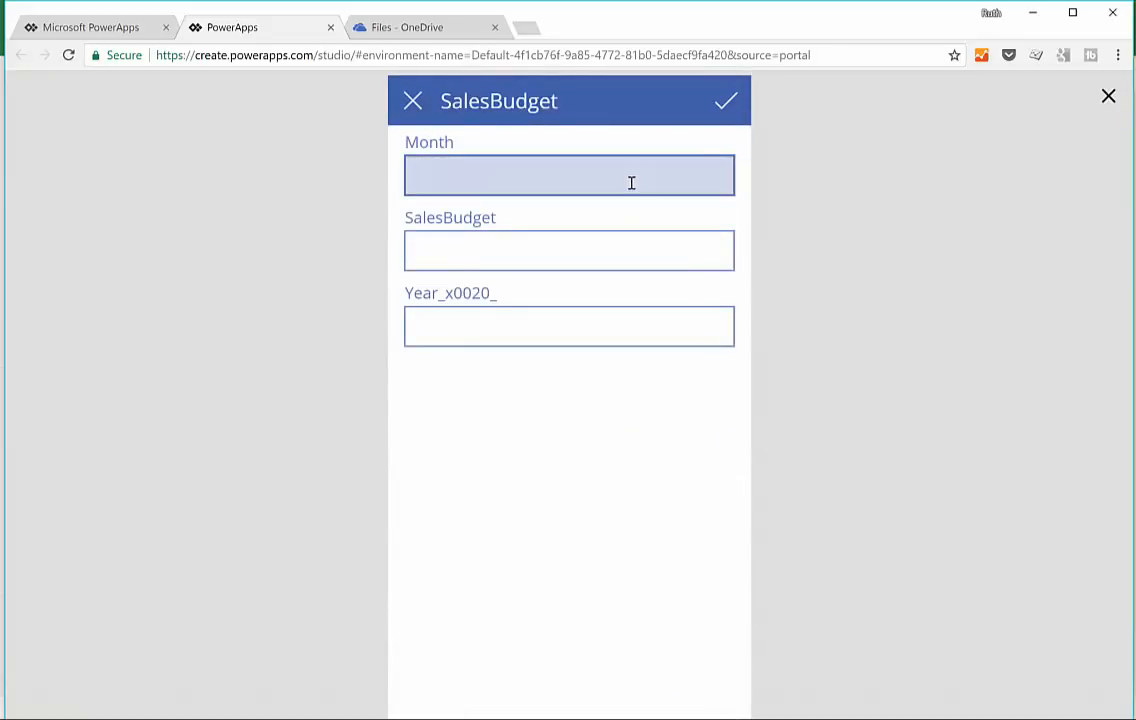
click(411, 103)
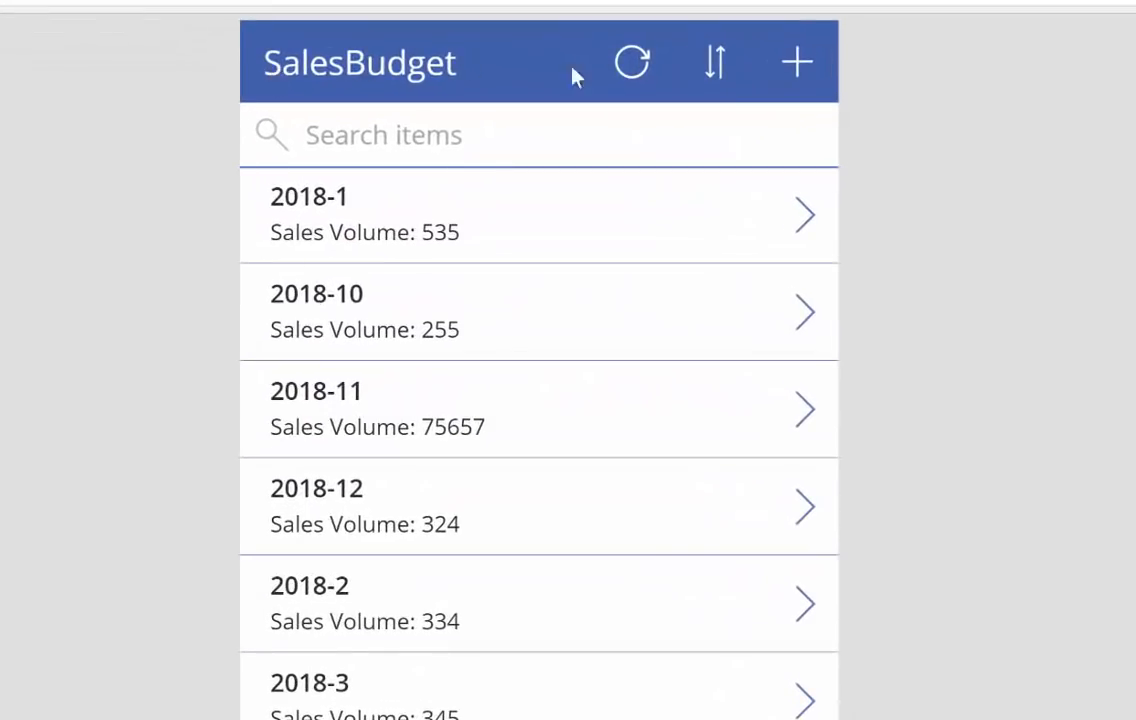
Step: Add a new record with Month 01, Year 2019 and SalesBudget 234234, and save it
click(795, 72)
click(494, 203)
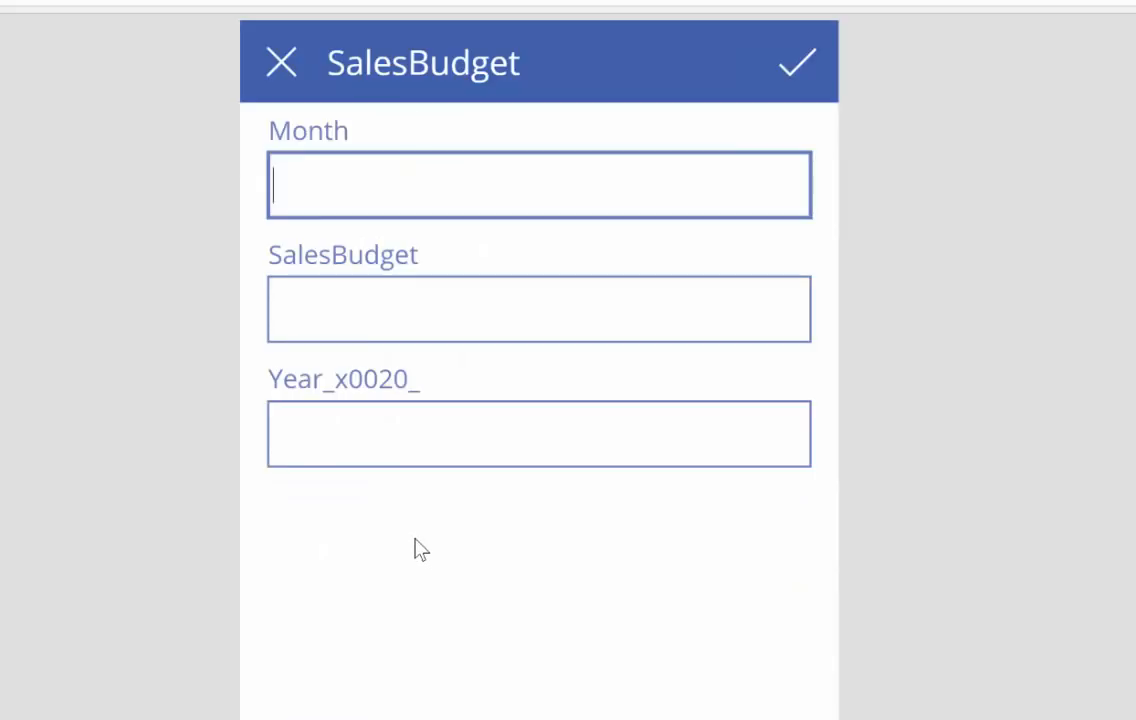
text(01)
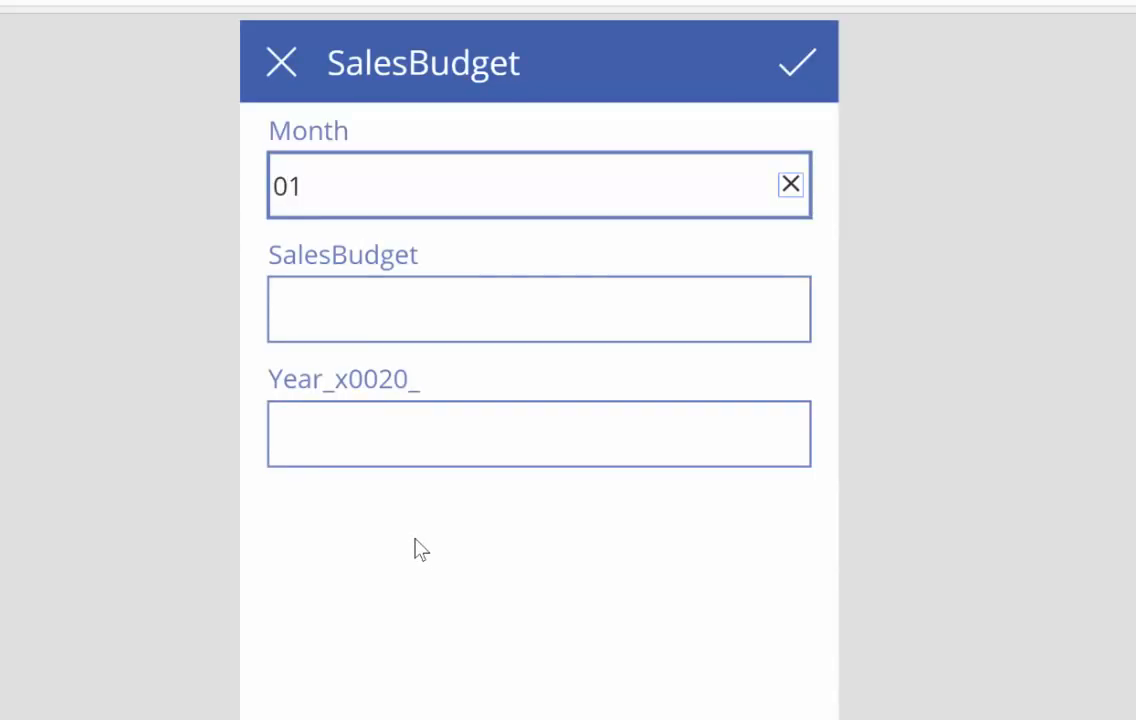
key(Tab)
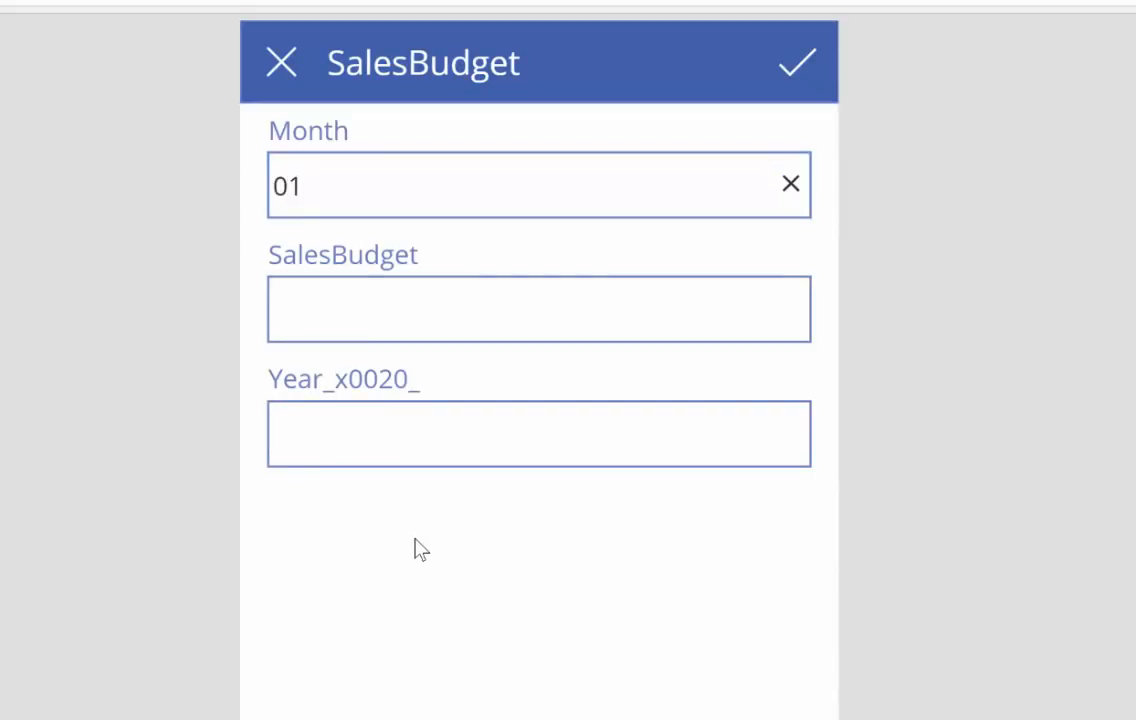
click(505, 431)
text(2018)
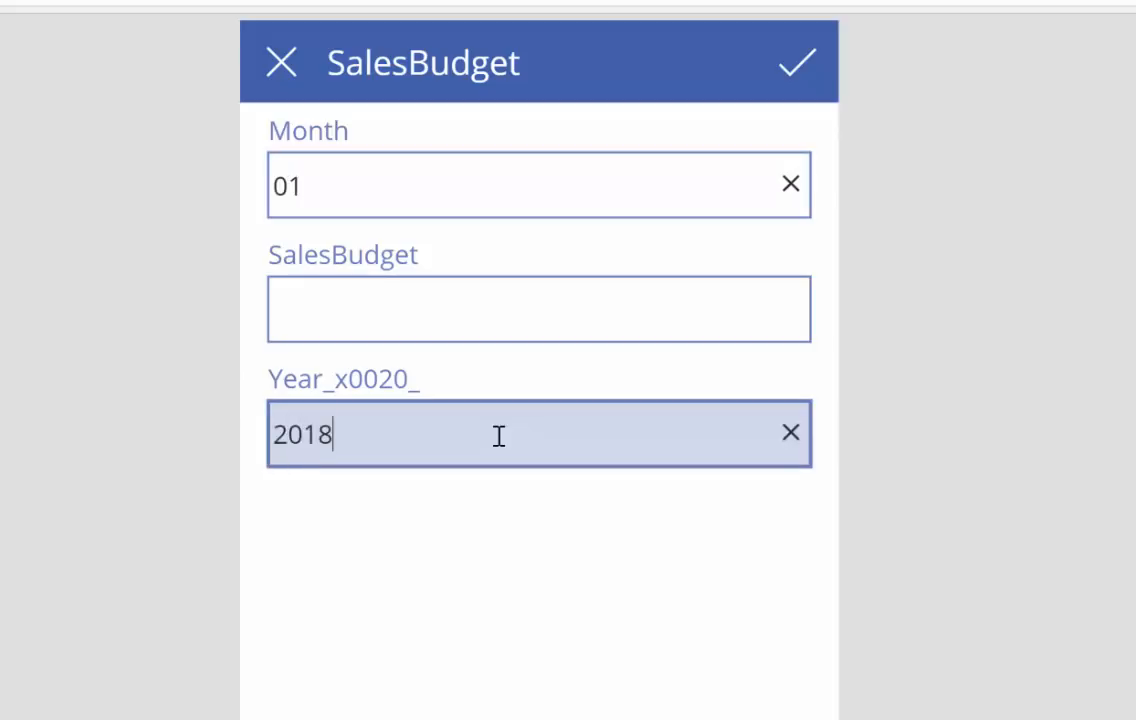
key(BackSpace)
text(9)
click(626, 310)
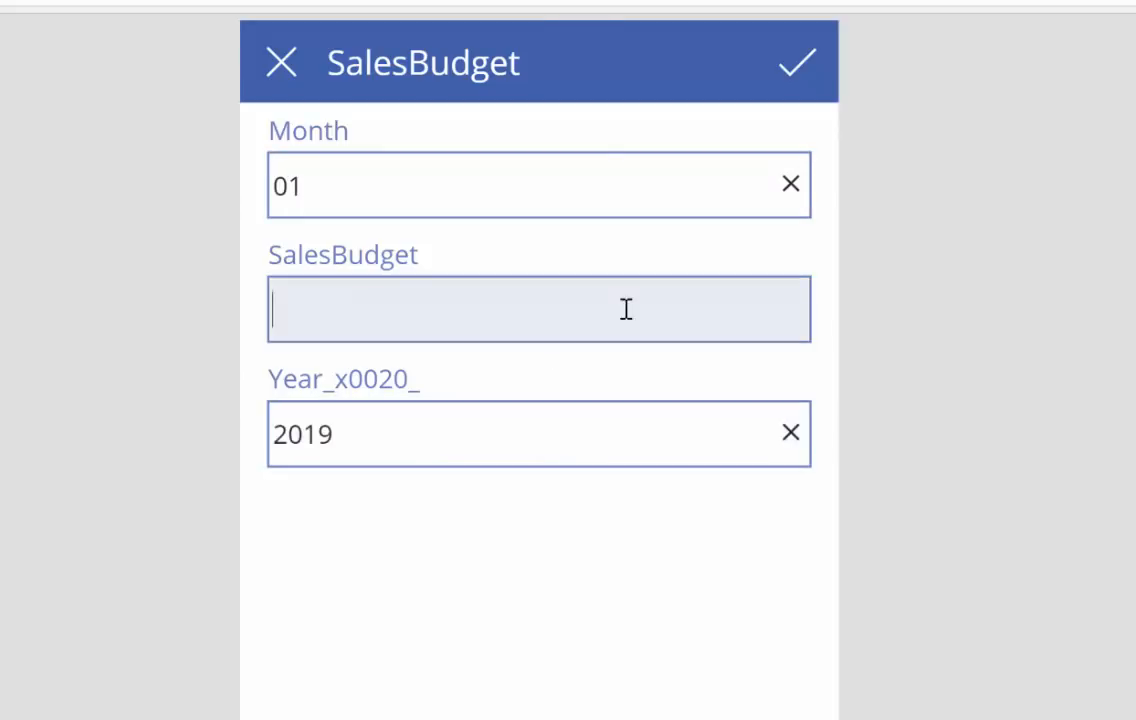
text(234234)
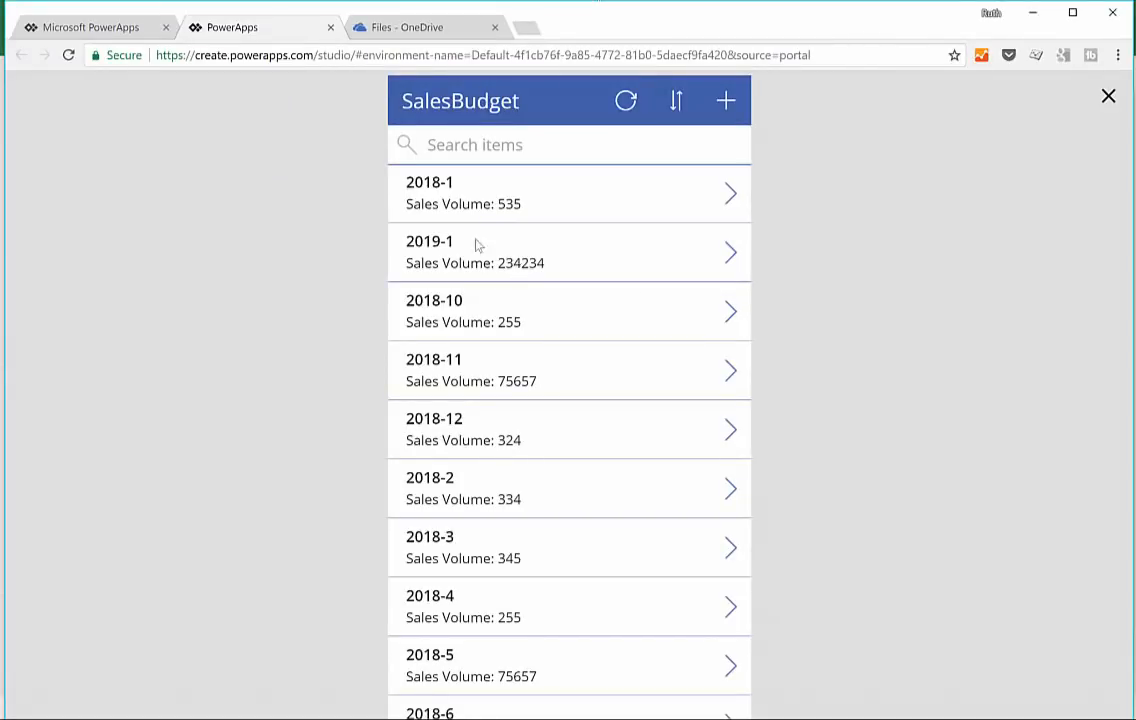
Step: Switch to OneDrive, refresh the file list, and check SalesBudget2018.xlsx in Excel Online for the added record
click(367, 28)
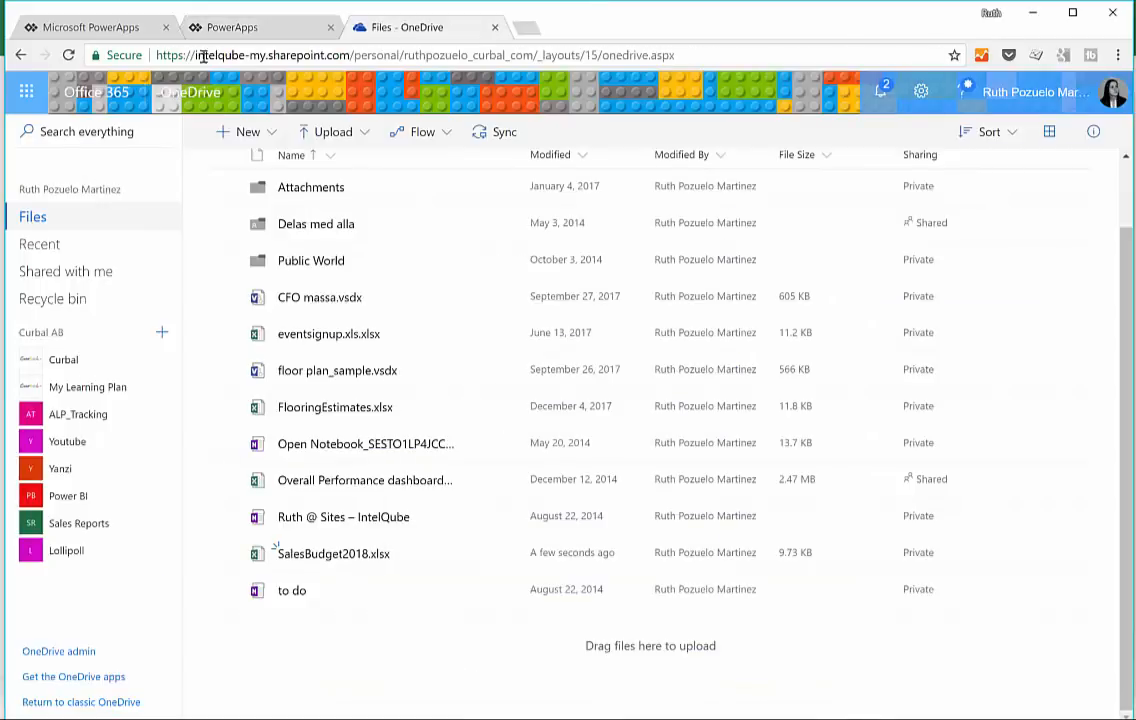
click(69, 55)
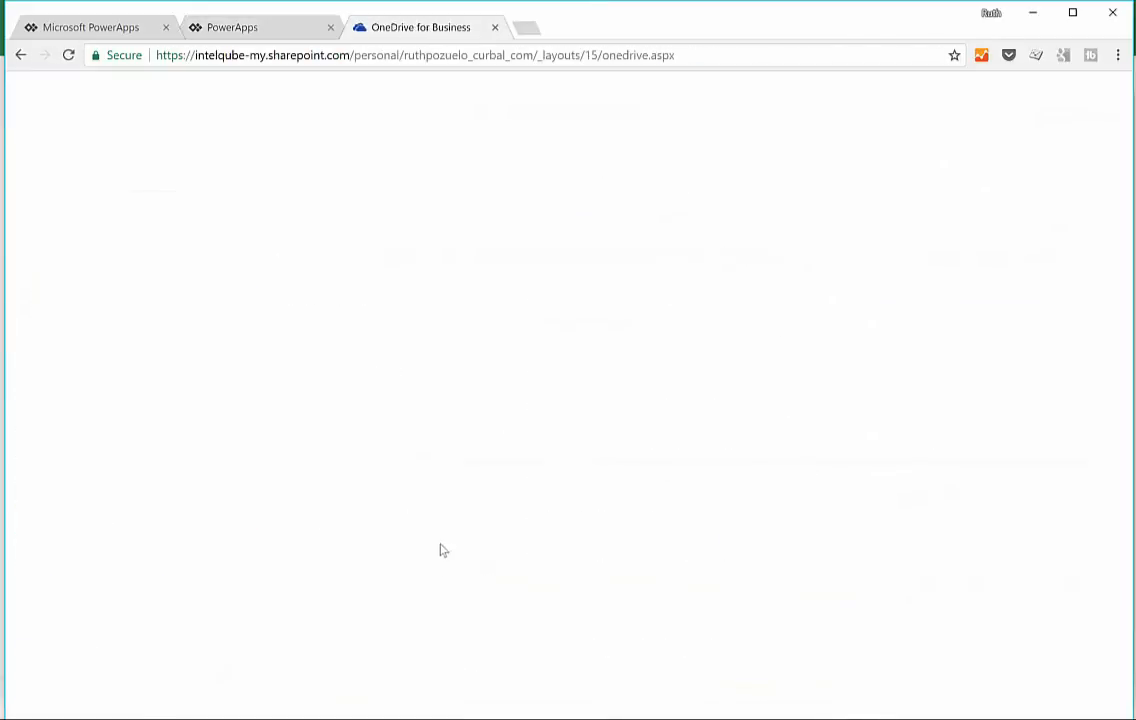
click(318, 632)
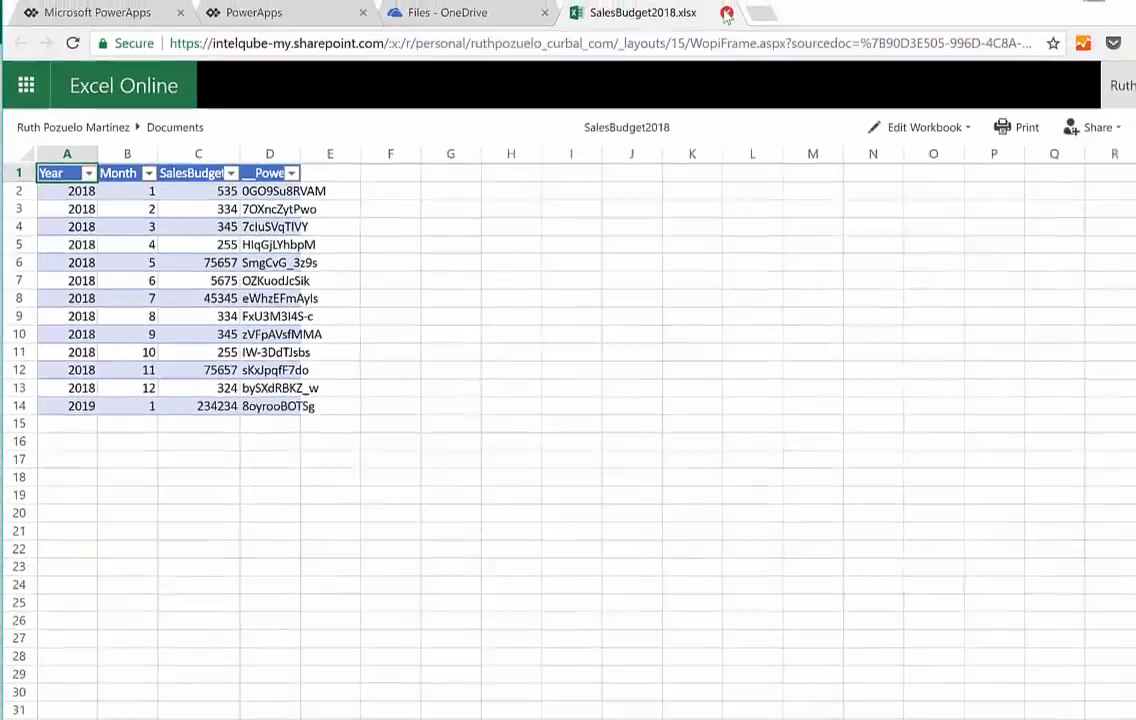
click(726, 13)
Step: Switch back to the PowerApps preview, change the 2018-11 record's SalesBudget to 756, save it and close the preview
click(235, 32)
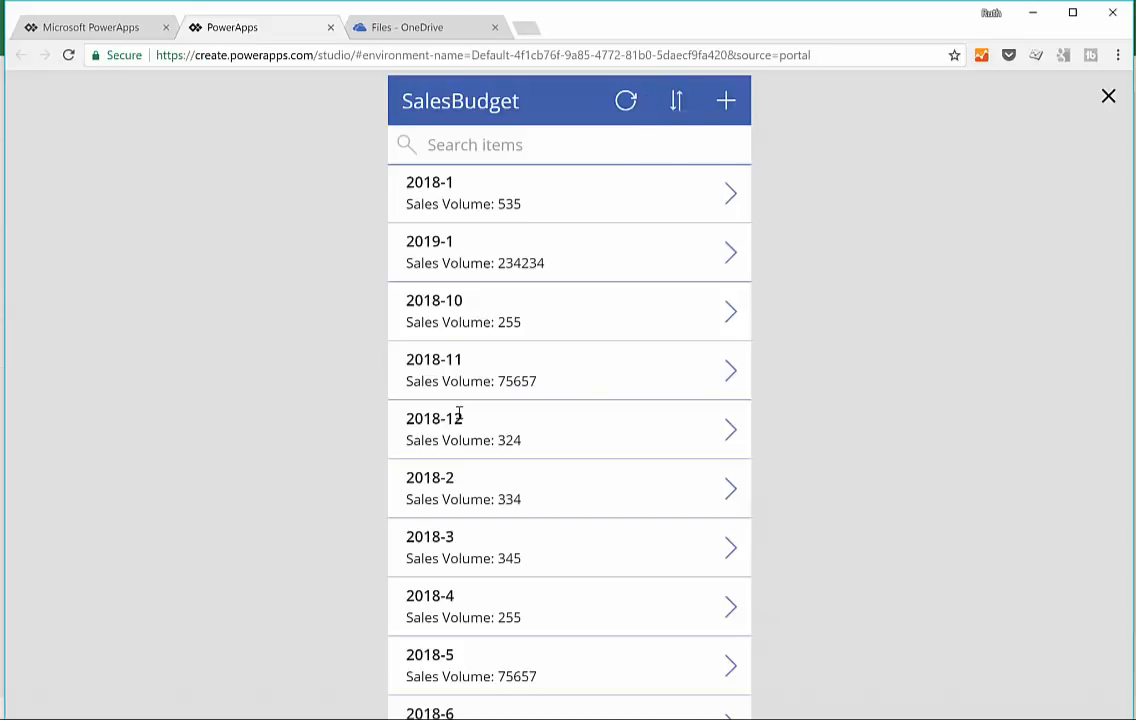
click(735, 373)
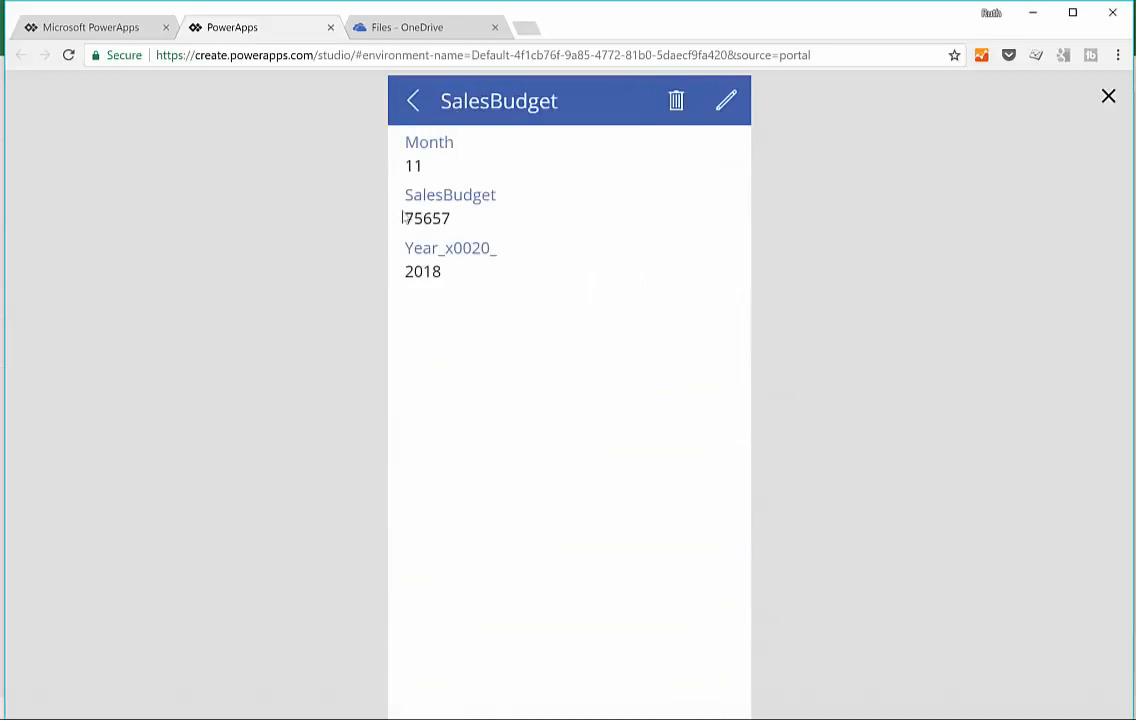
click(726, 100)
click(491, 256)
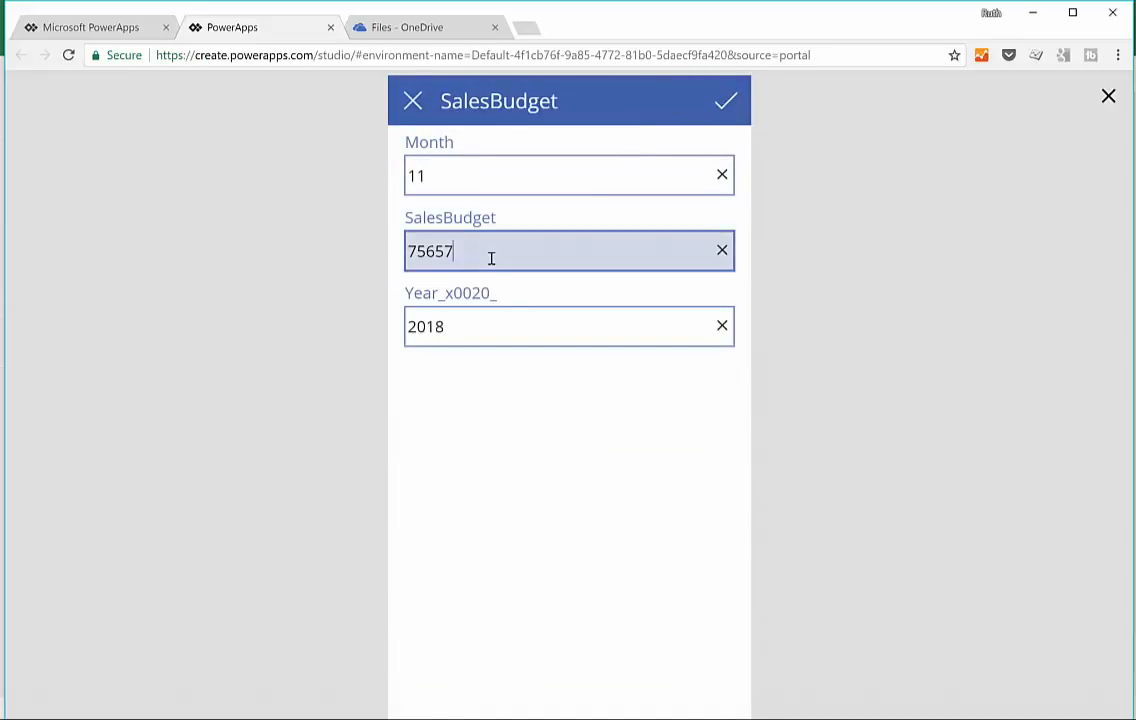
key(BackSpace)
key(BackSpace)
click(726, 100)
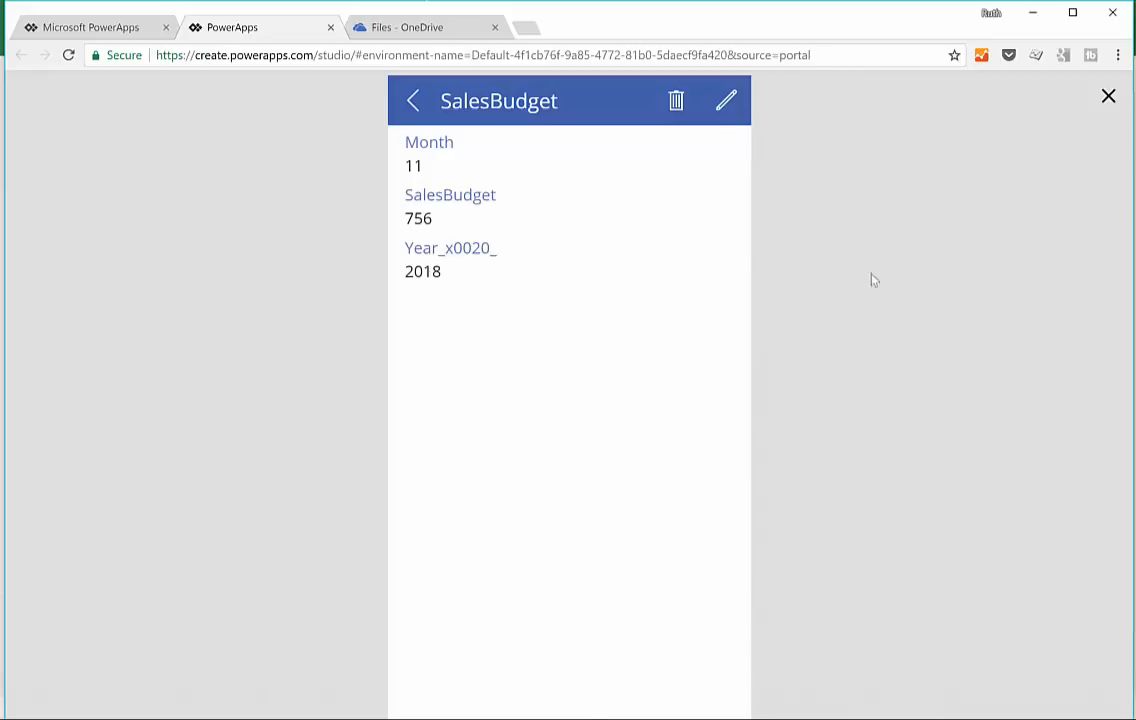
click(1108, 96)
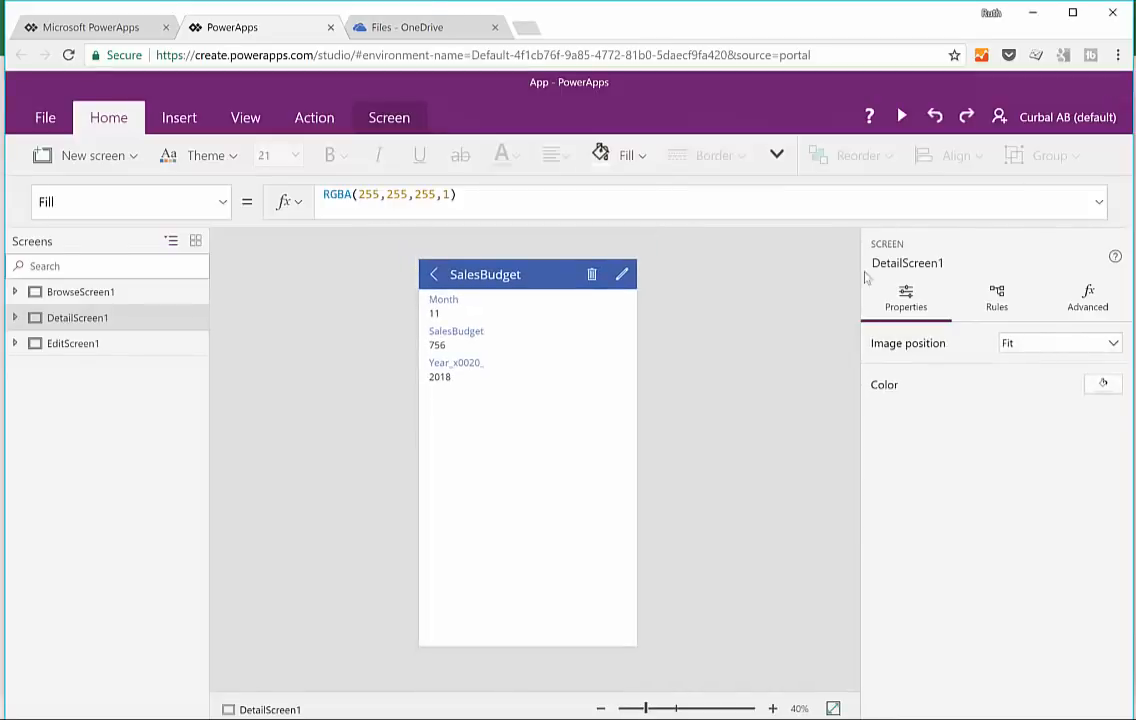
Step: Reorder the detail form's fields so that Year_x0020_ comes first, above Month and SalesBudget
click(459, 373)
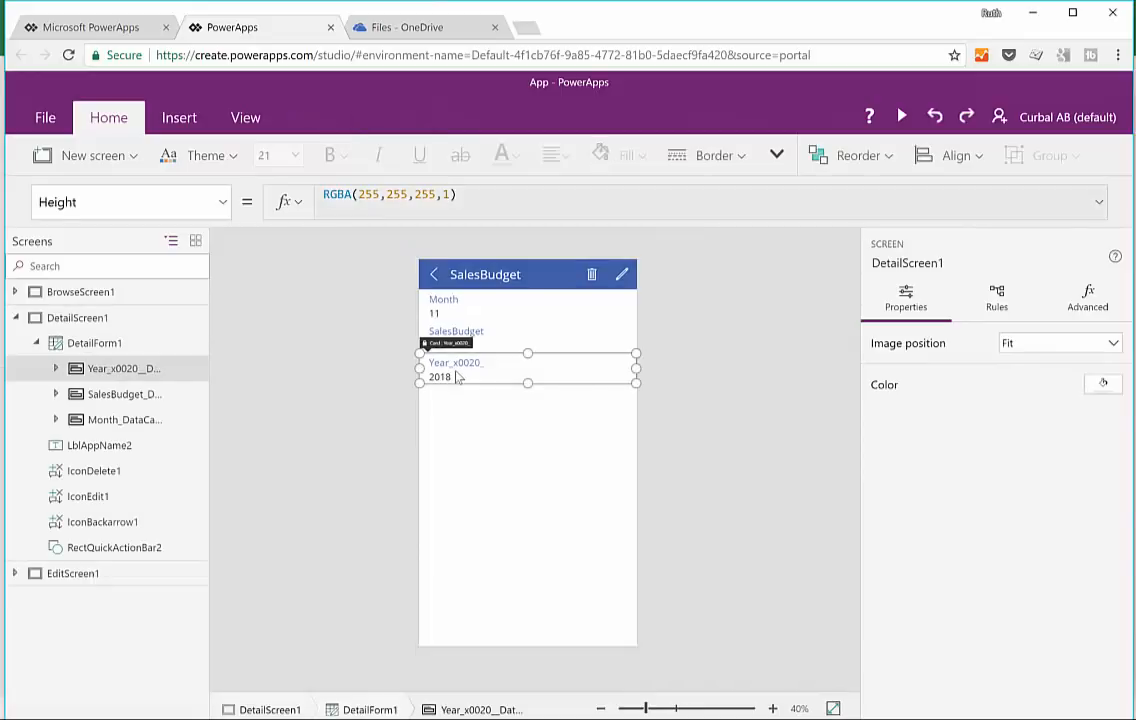
click(520, 497)
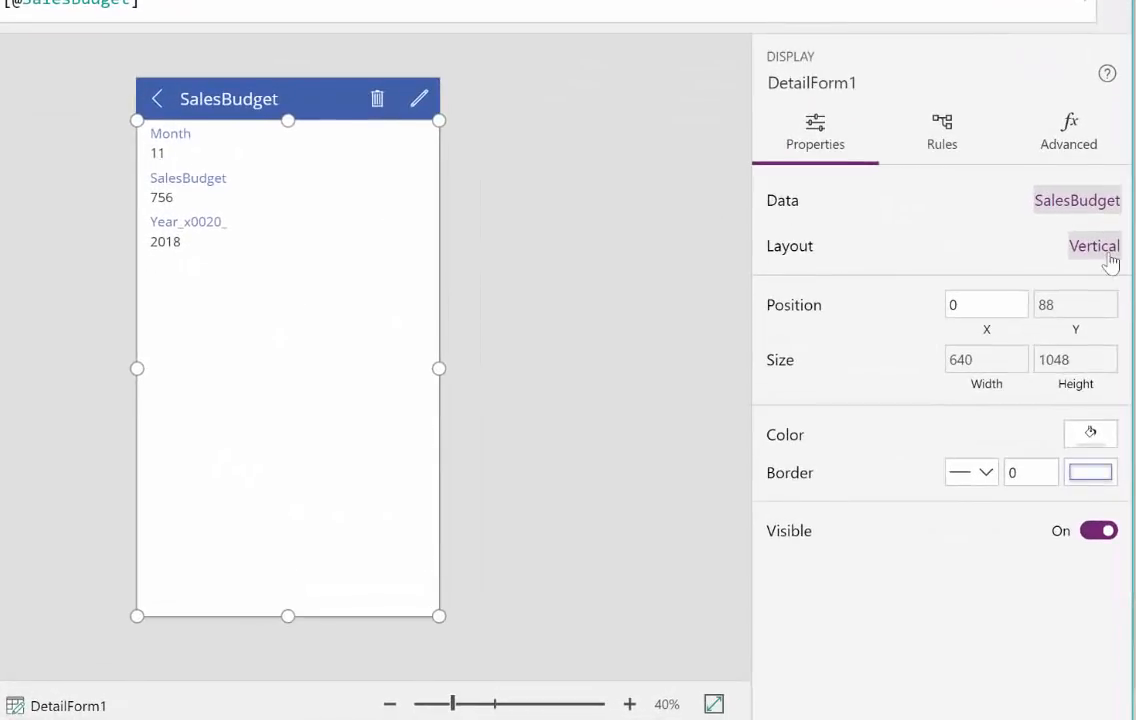
click(1088, 206)
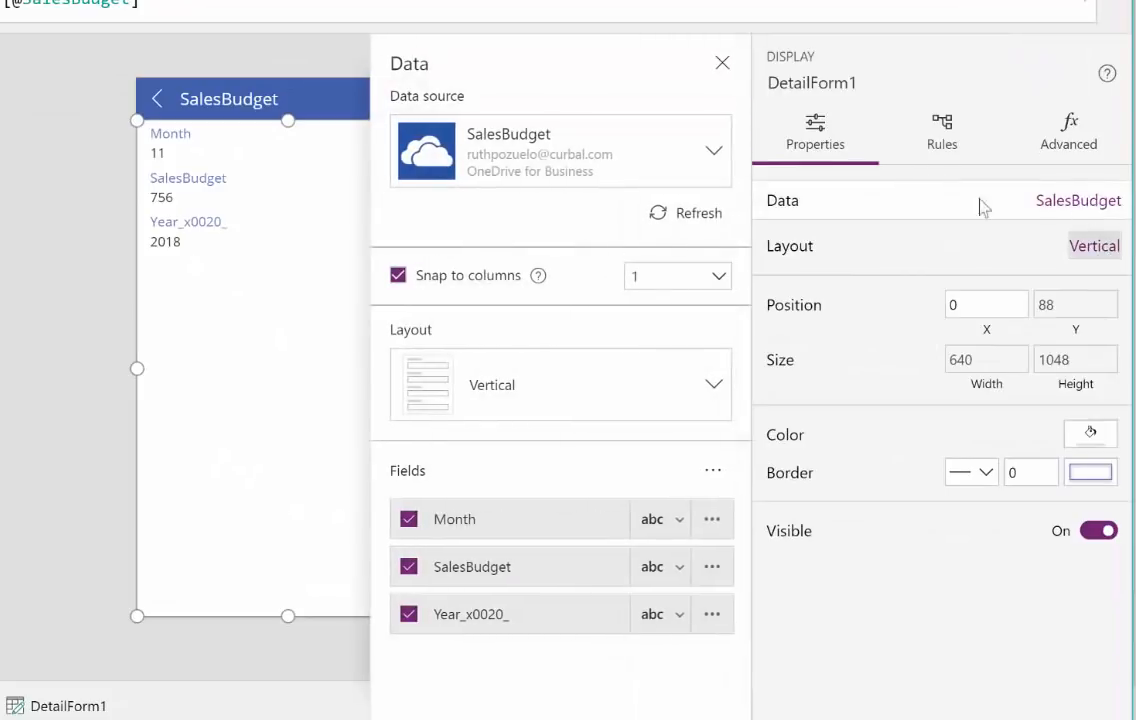
drag(420, 611, 458, 510)
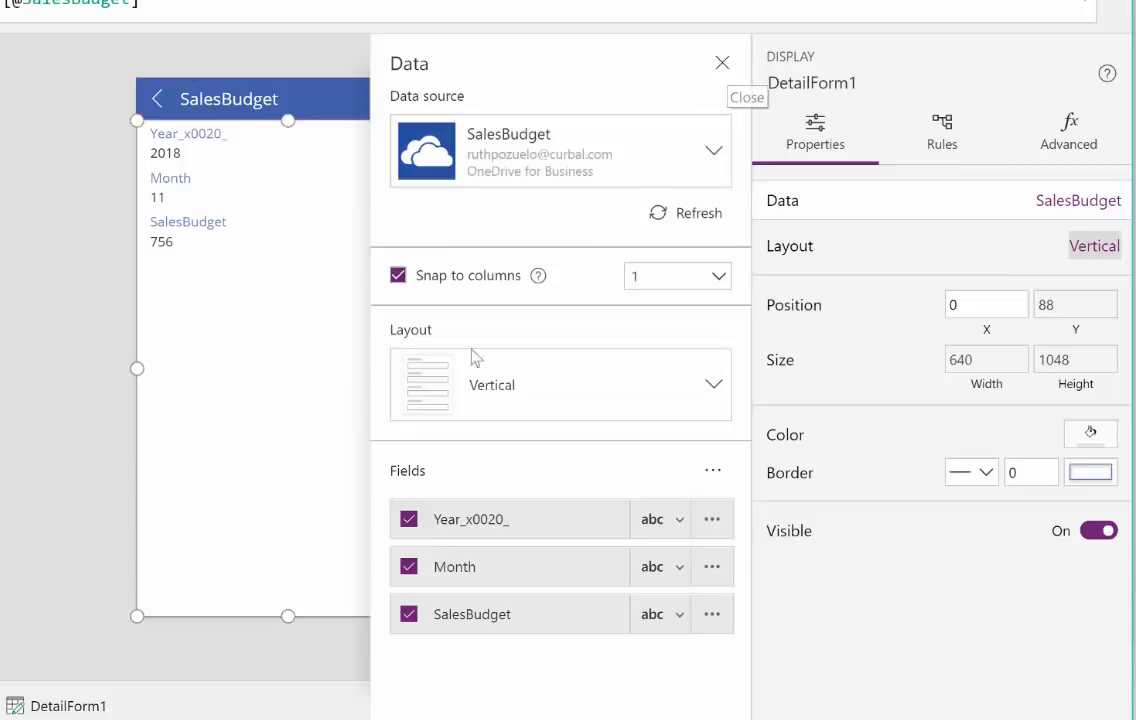
click(724, 68)
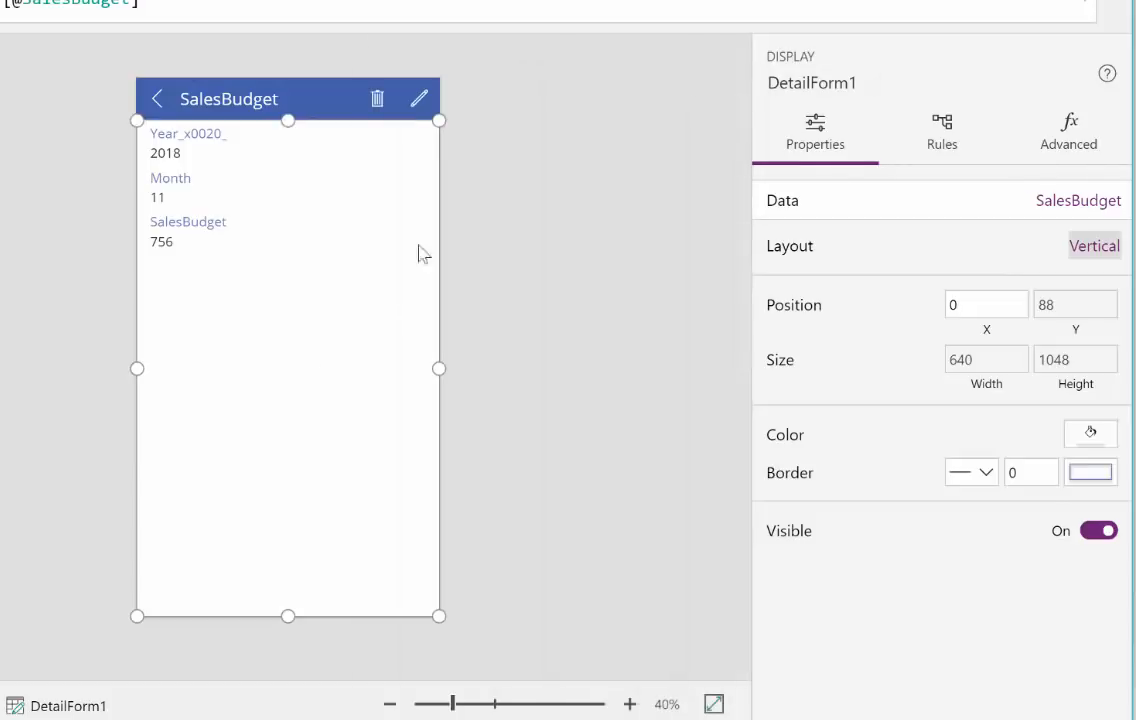
Step: Rename the detail form's Year_x0020_ card as Year_DataCard1
click(197, 141)
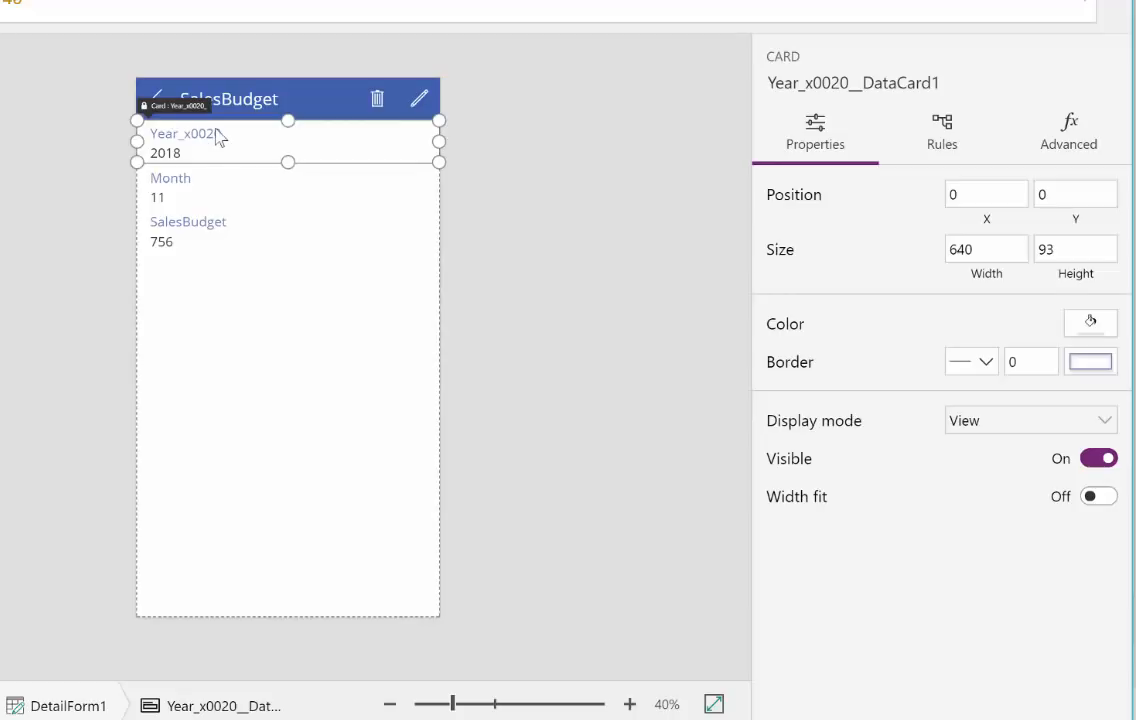
click(218, 138)
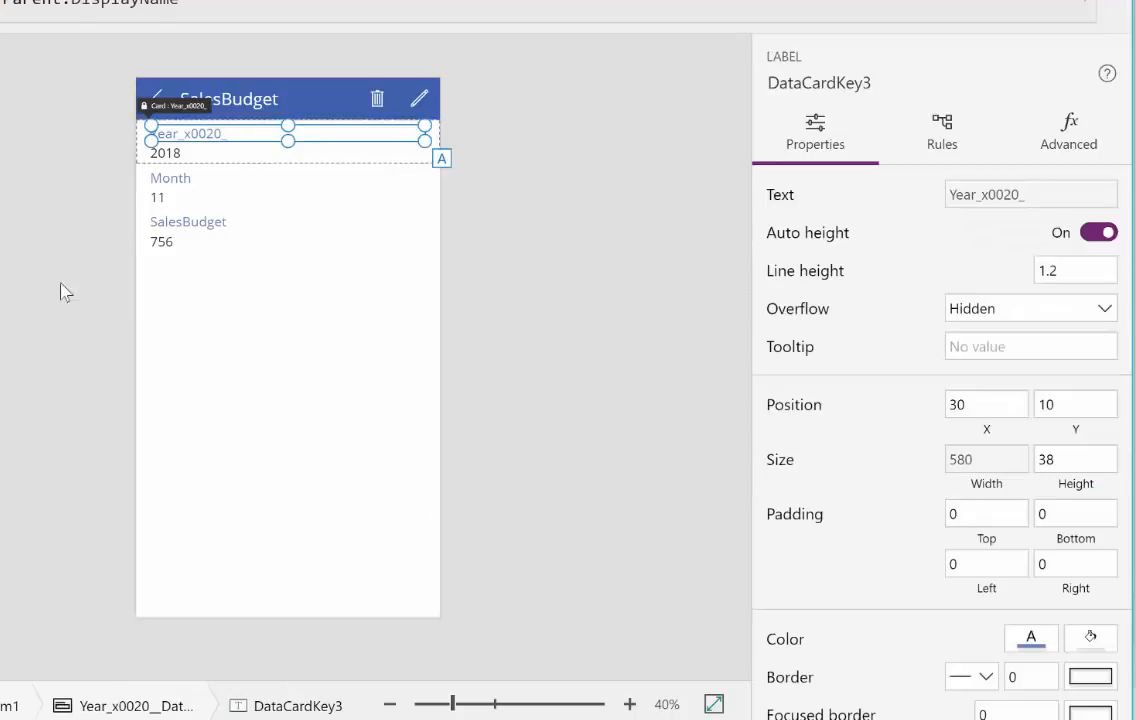
click(0, 290)
click(0, 265)
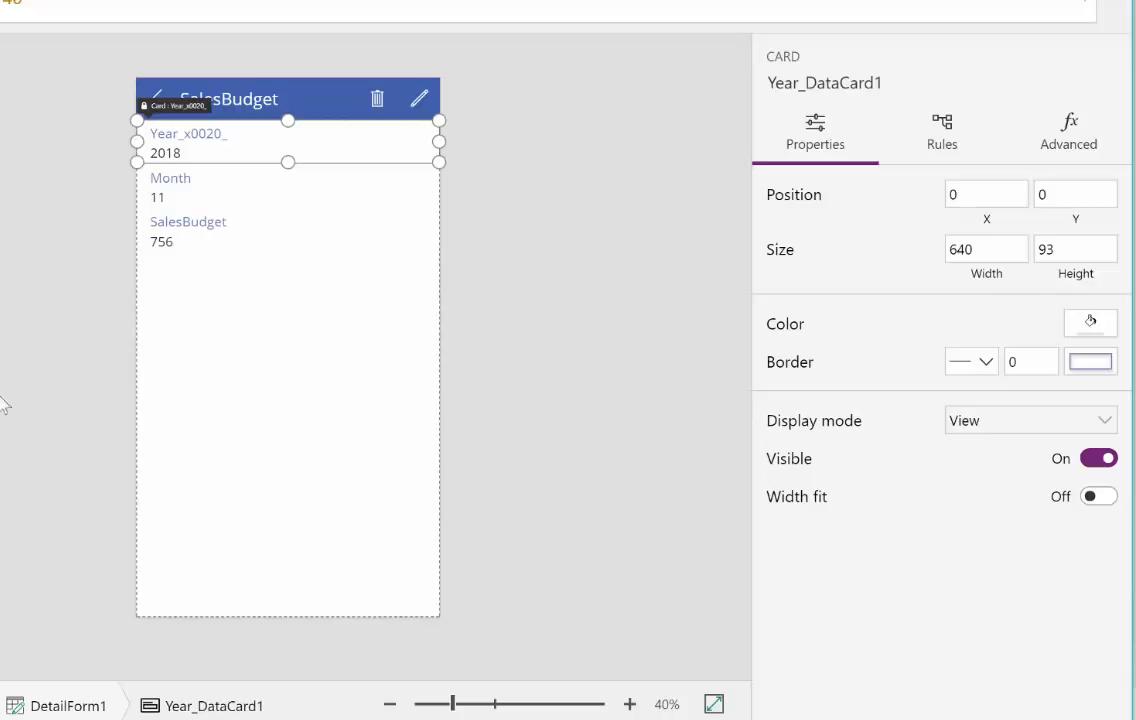
click(13, 311)
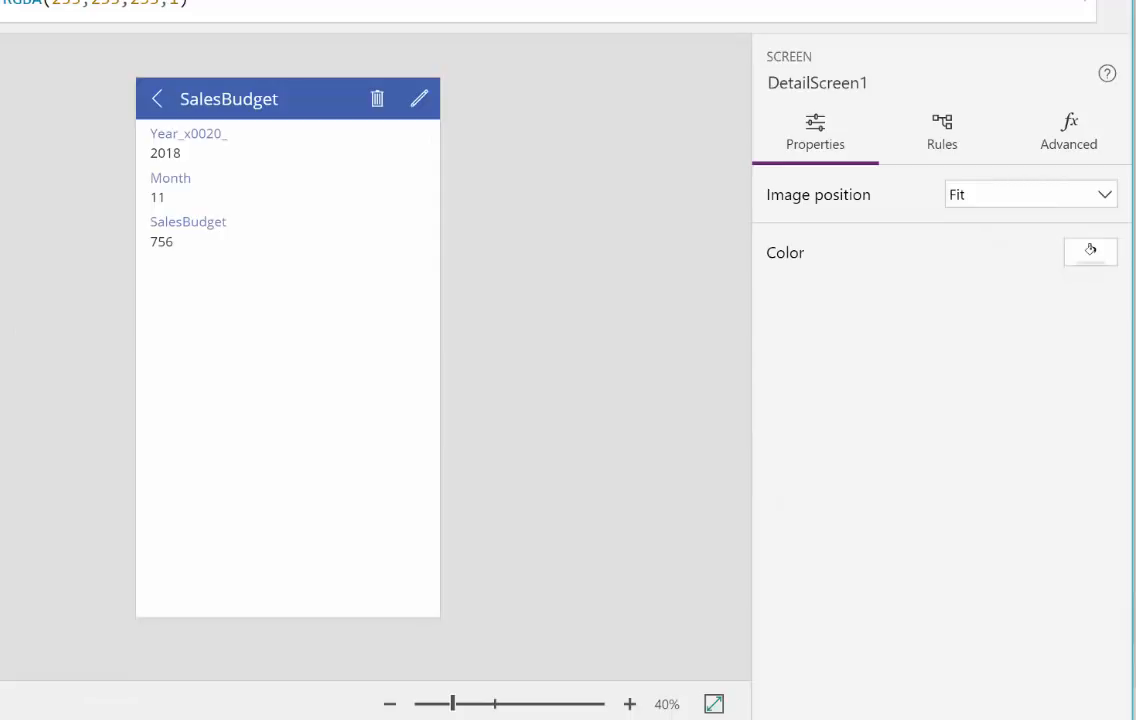
Step: Change the Year_x0020_ field label on the detail screen to Year
click(219, 126)
click(218, 115)
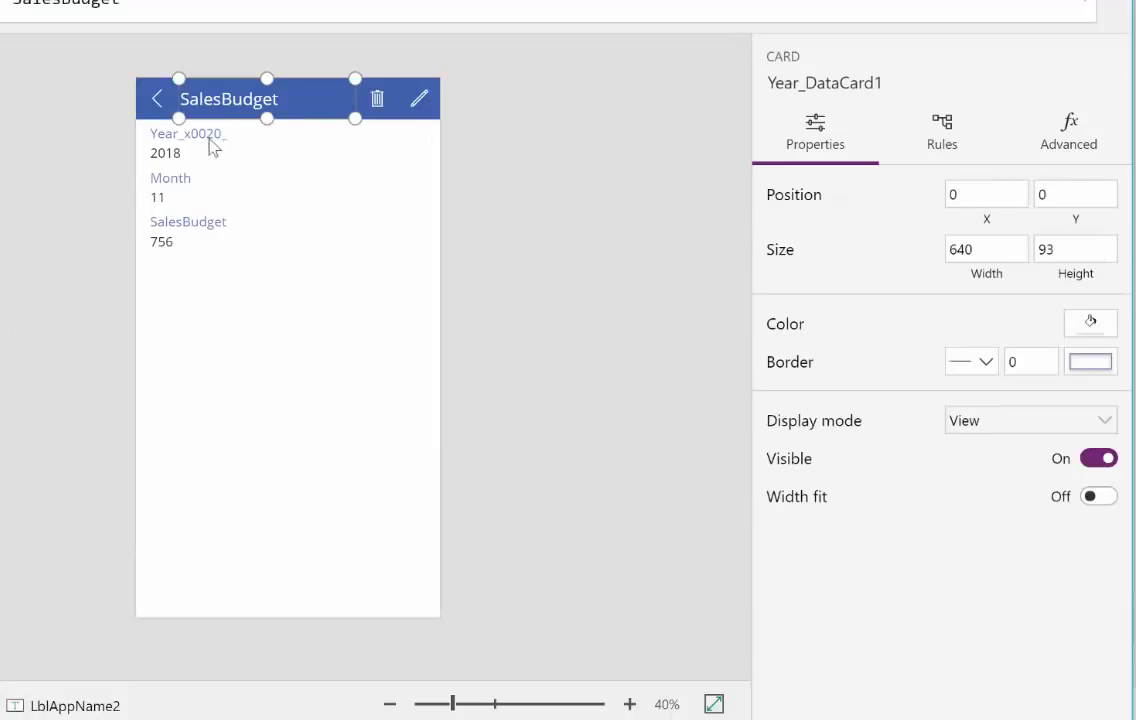
click(214, 131)
click(216, 129)
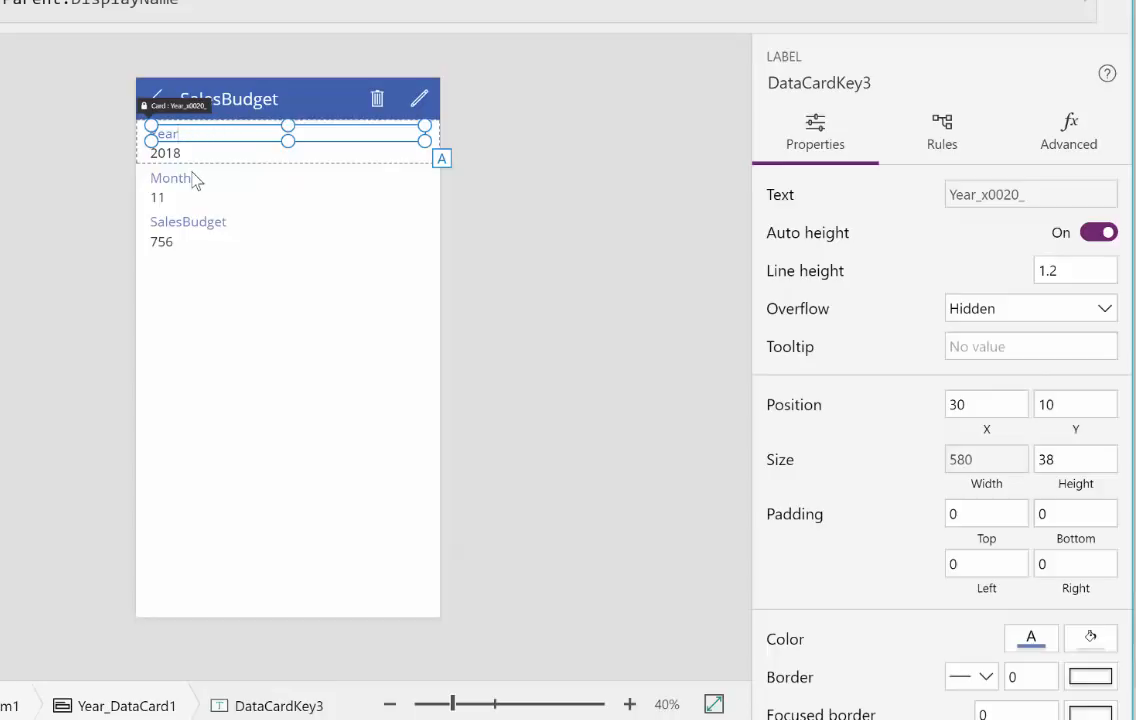
click(265, 325)
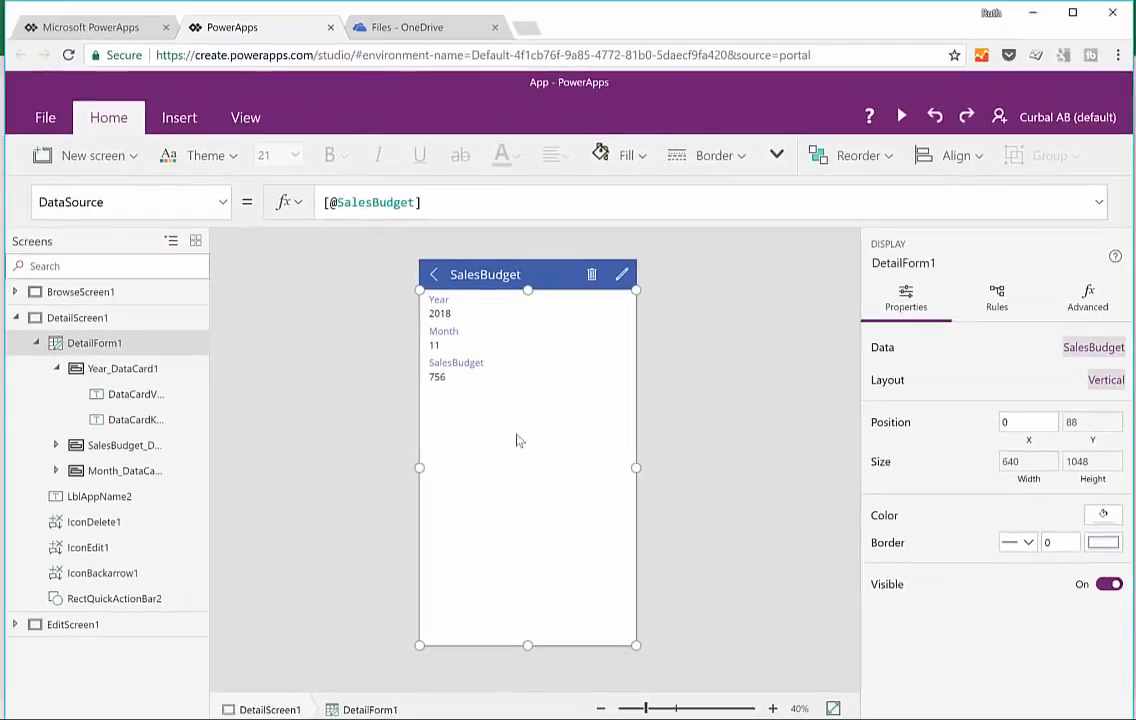
Step: Preview the app, change the 2018-11 record's SalesBudget to 7565, save it and close the preview
click(901, 116)
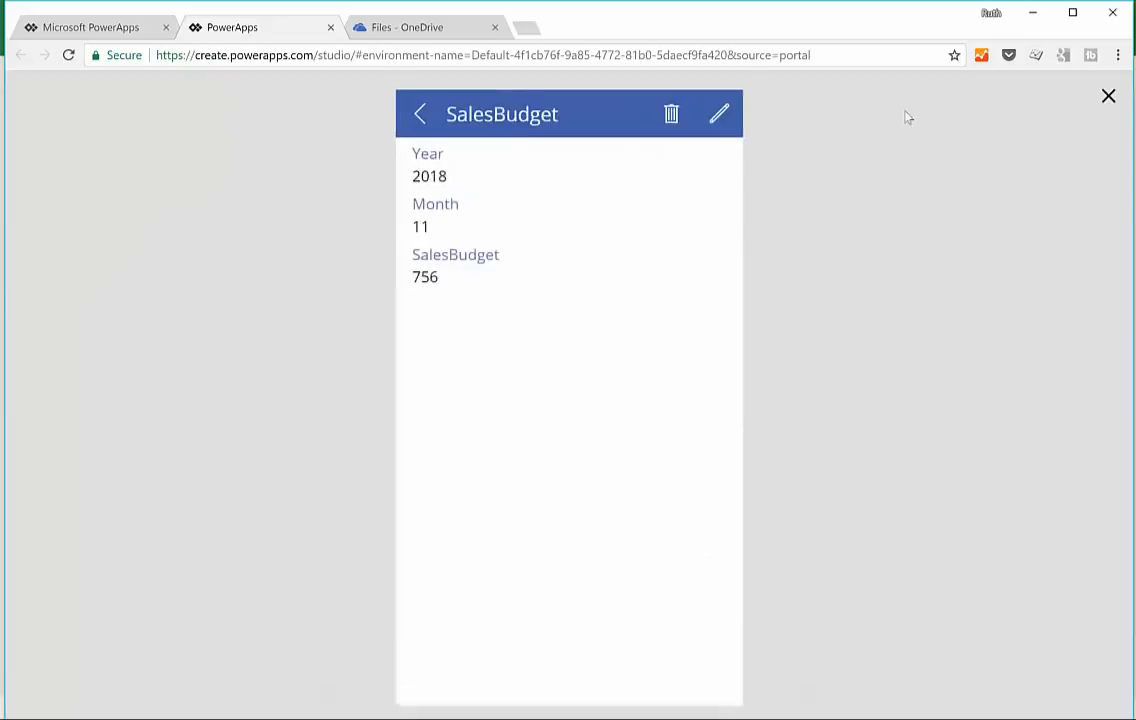
click(725, 101)
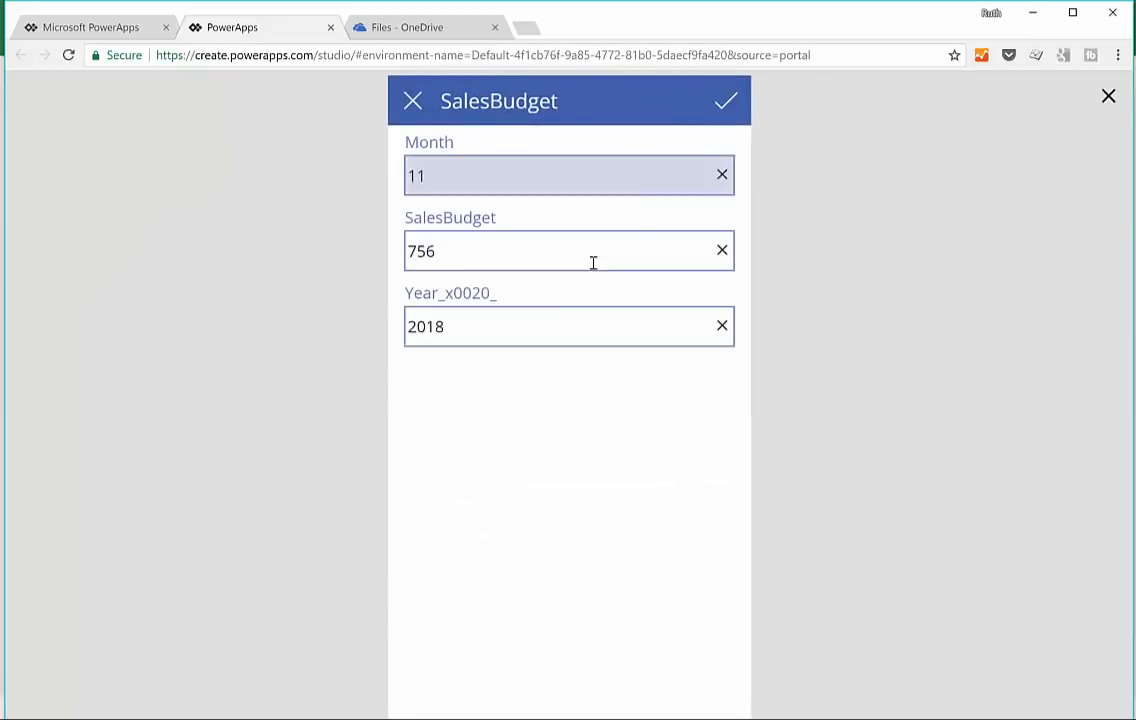
click(499, 254)
text(5)
click(725, 101)
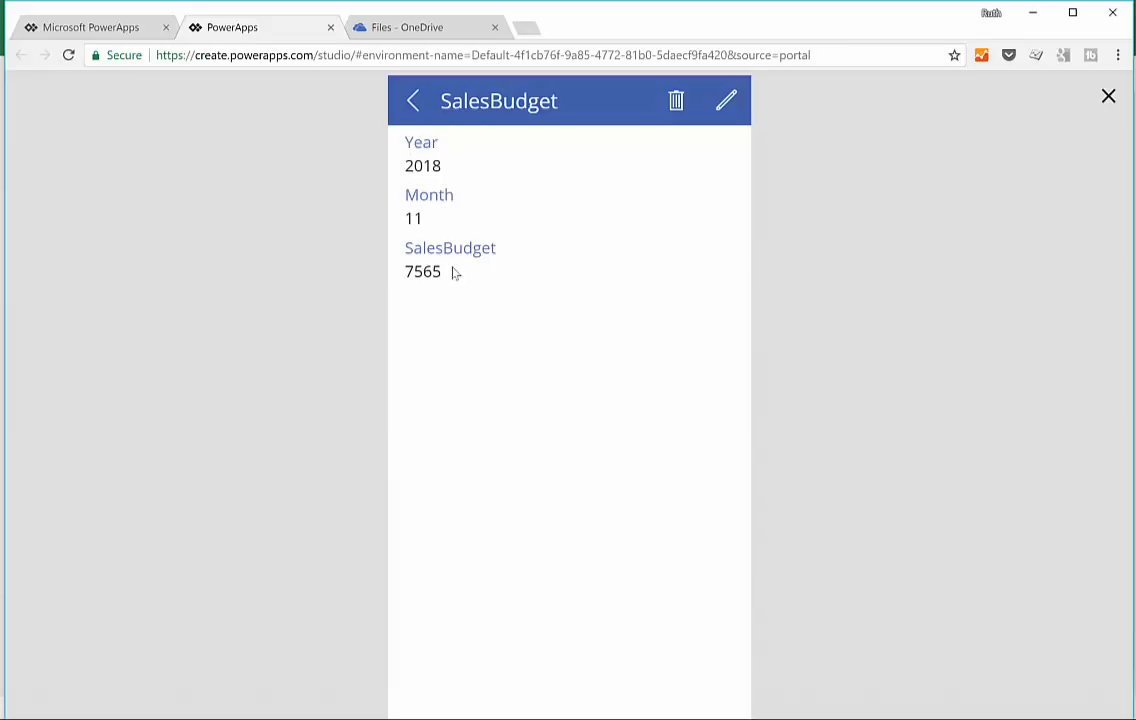
click(1109, 97)
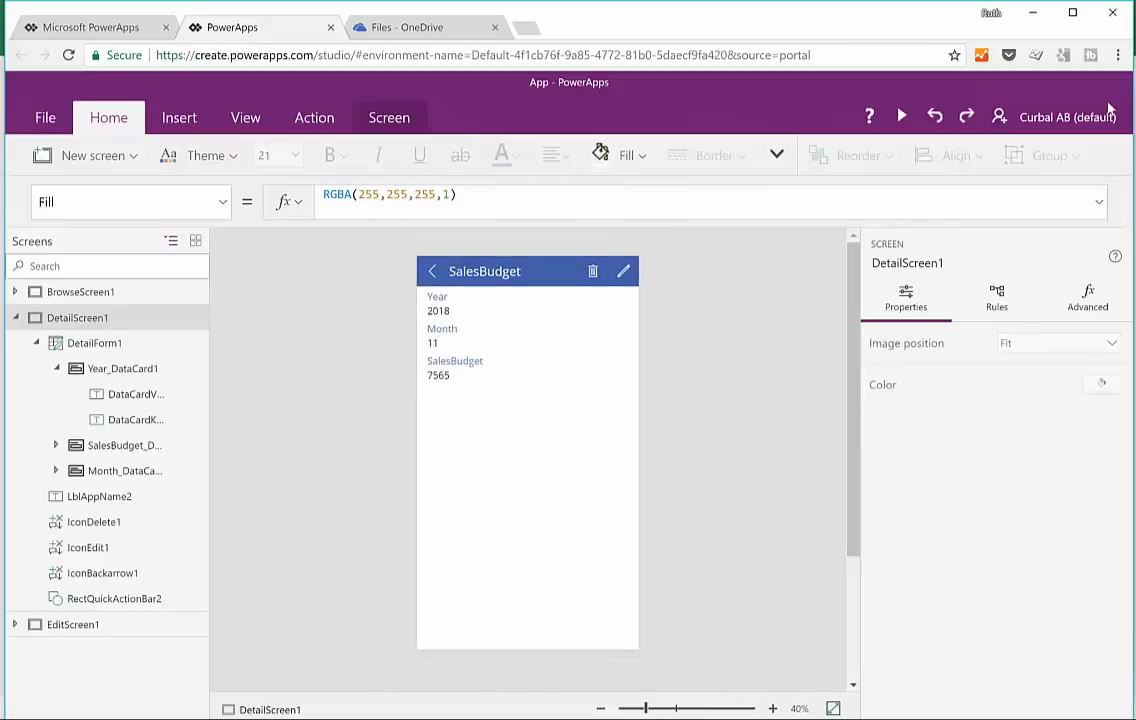
Step: Preview the browse screen, test its search box with "ty" and "sales", clear the search and close the preview
click(903, 112)
click(413, 114)
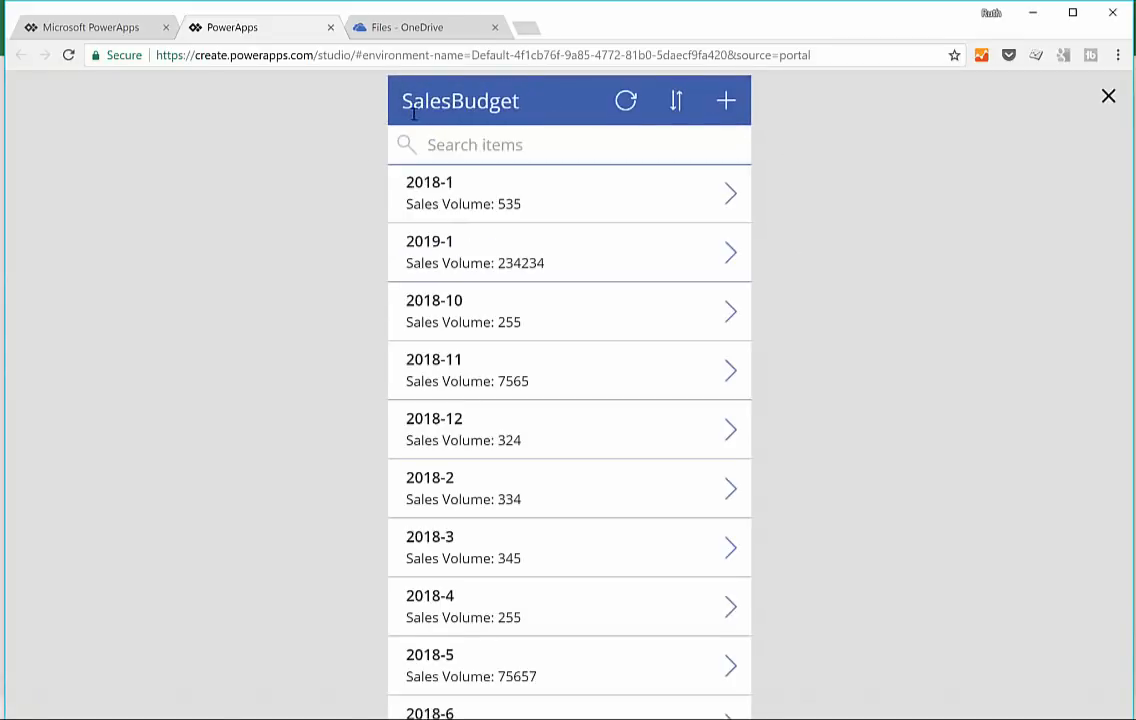
click(440, 146)
text(ty)
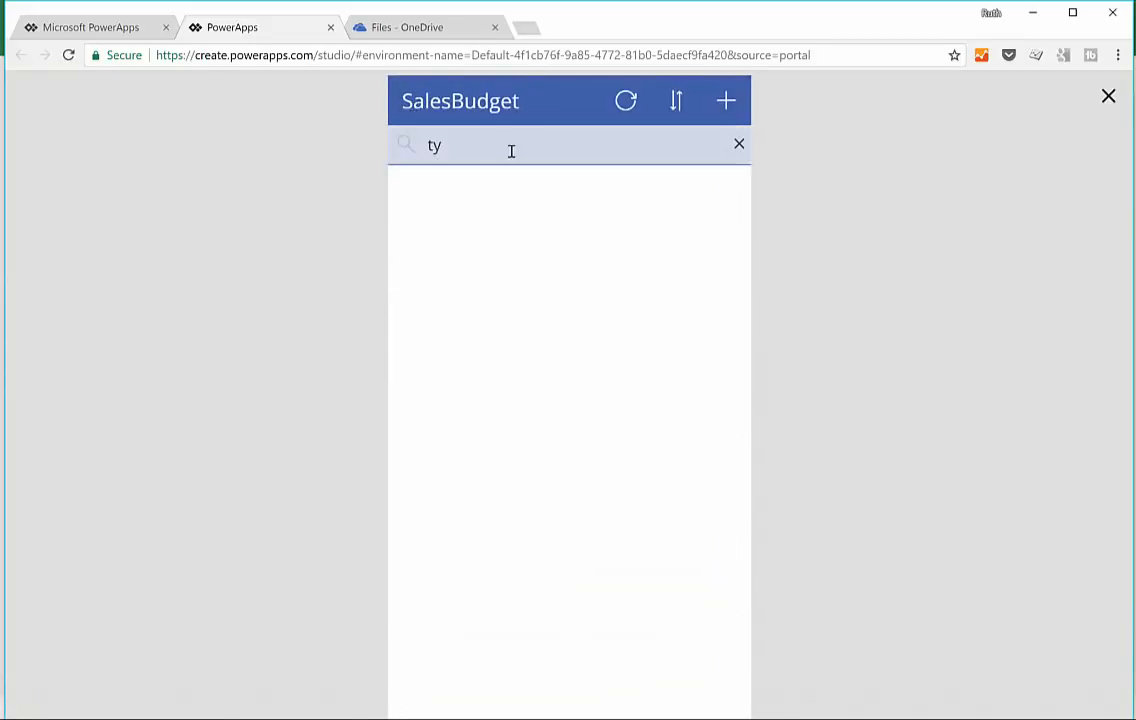
text(ales)
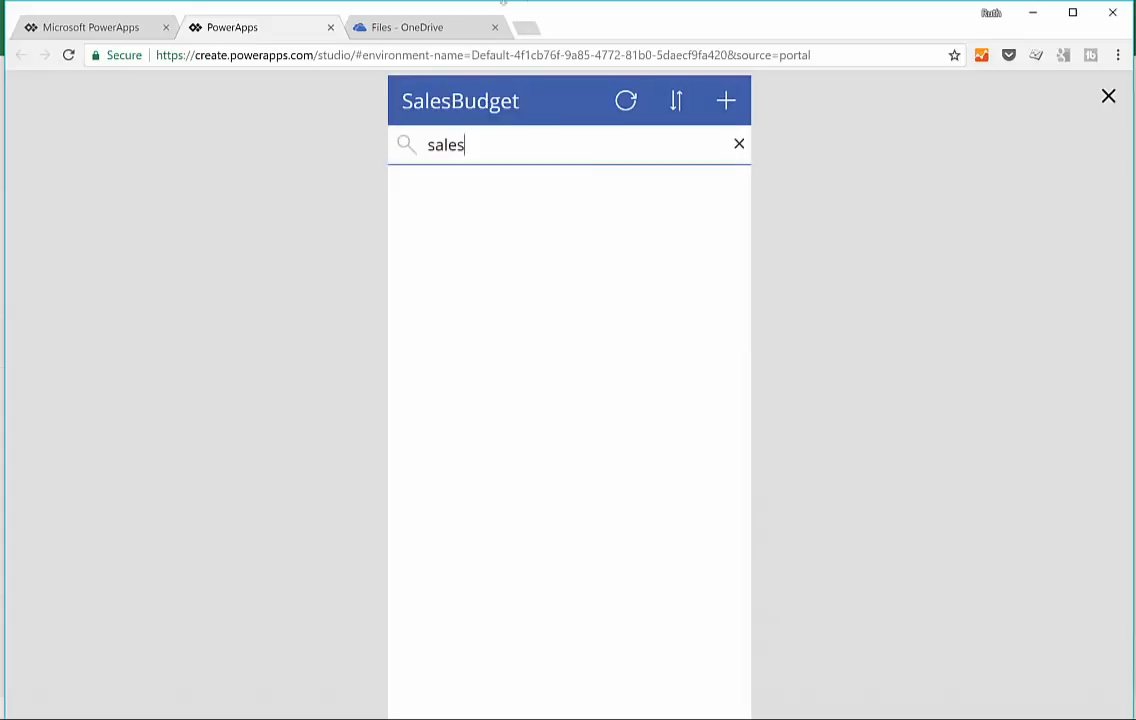
click(740, 146)
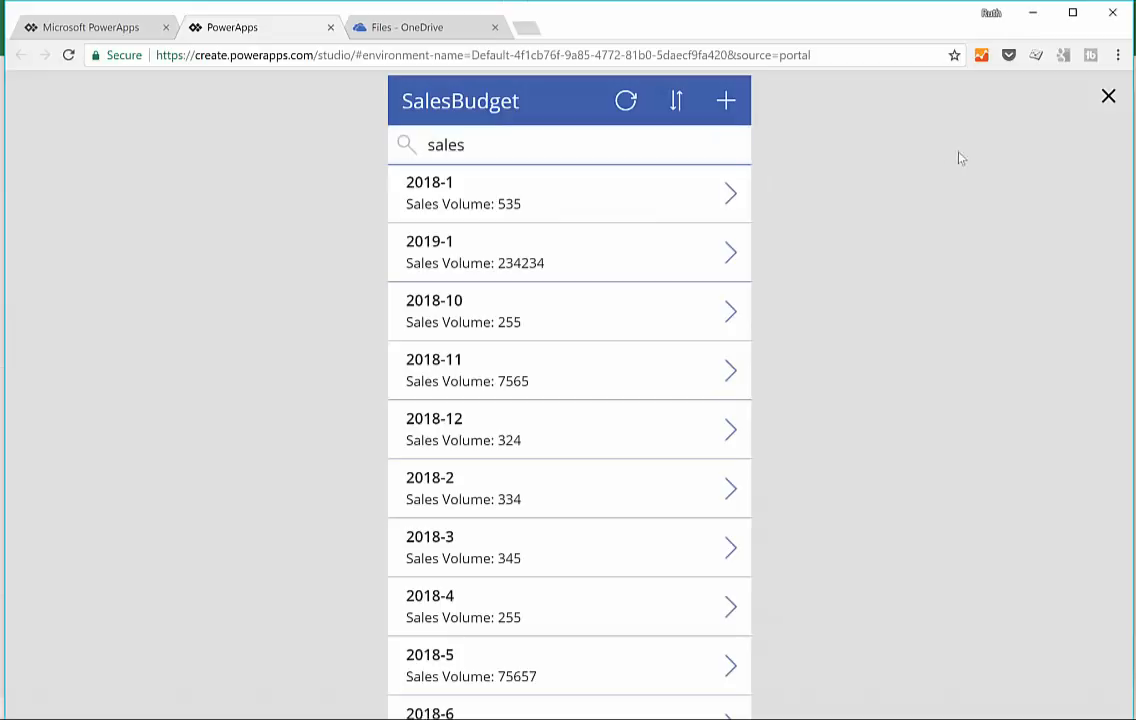
click(1108, 98)
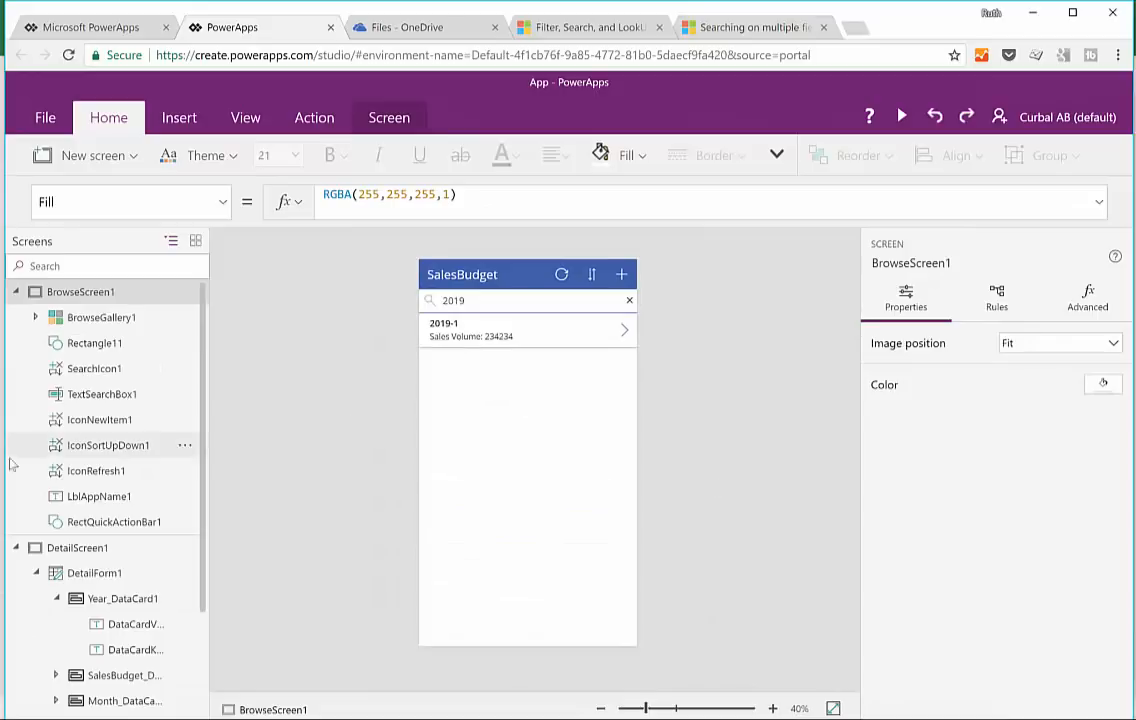
Step: Change the sort column in BrowseGallery1's SortByColumns formula to "SalesBudget"
click(101, 320)
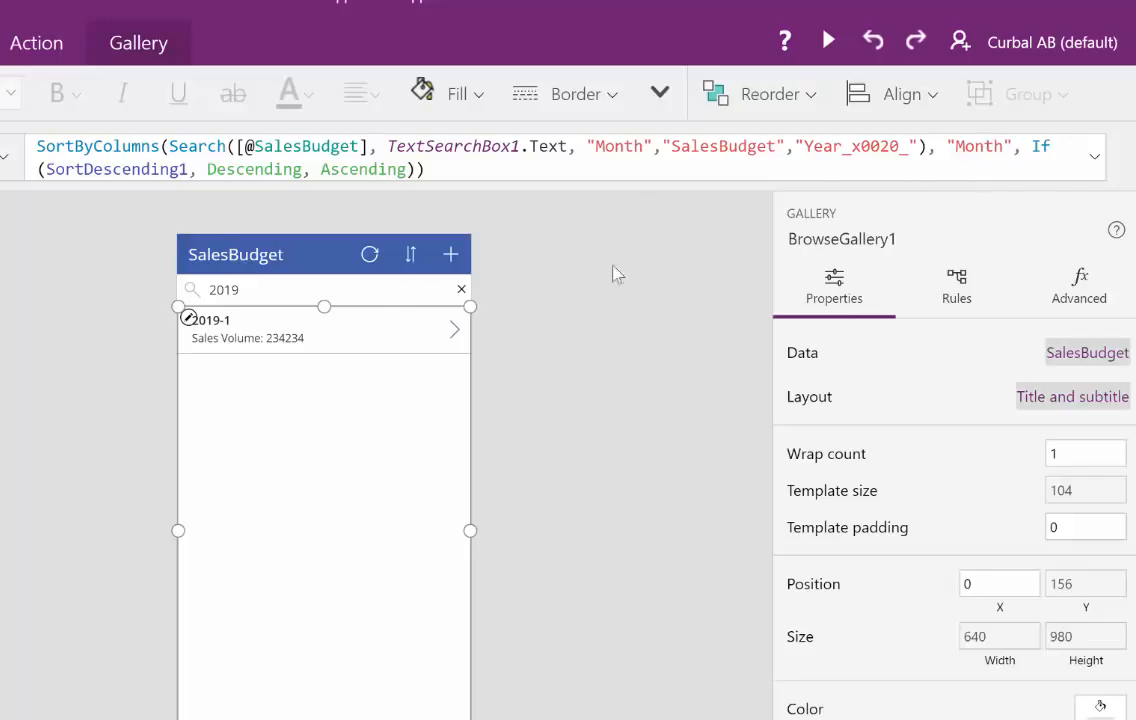
click(1003, 147)
key(BackSpace)
key(BackSpace)
key(BackSpace)
key(BackSpace)
key(BackSpace)
text(Sale3s)
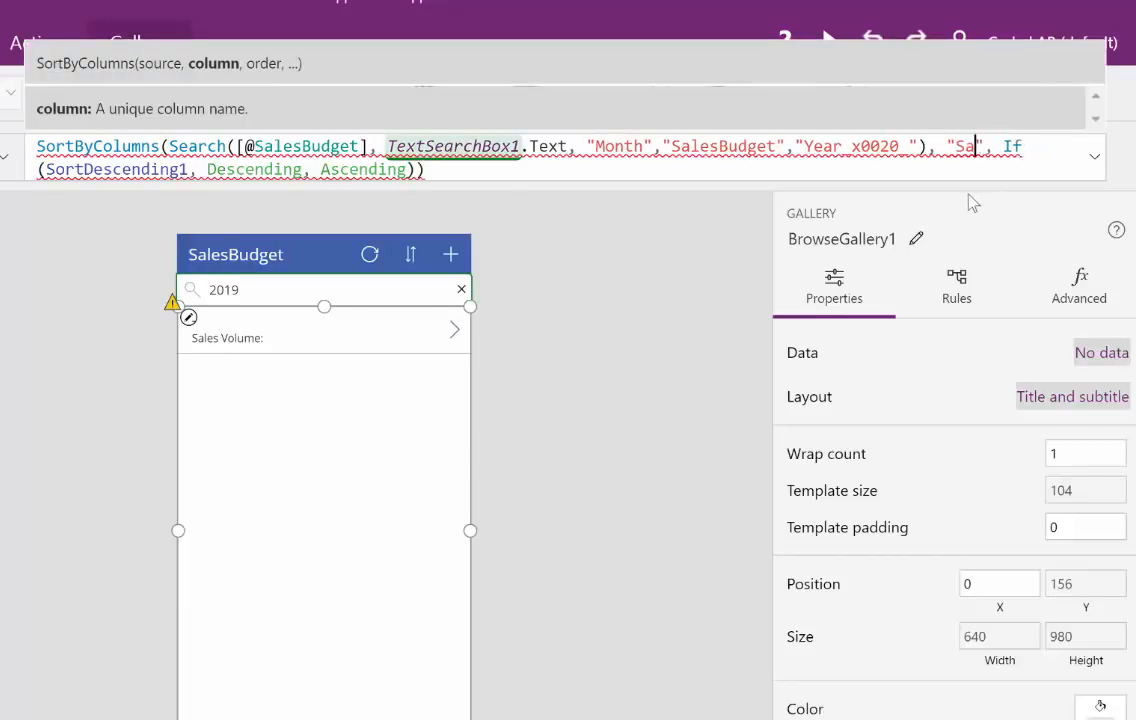
key(BackSpace)
key(BackSpace)
text(sBu)
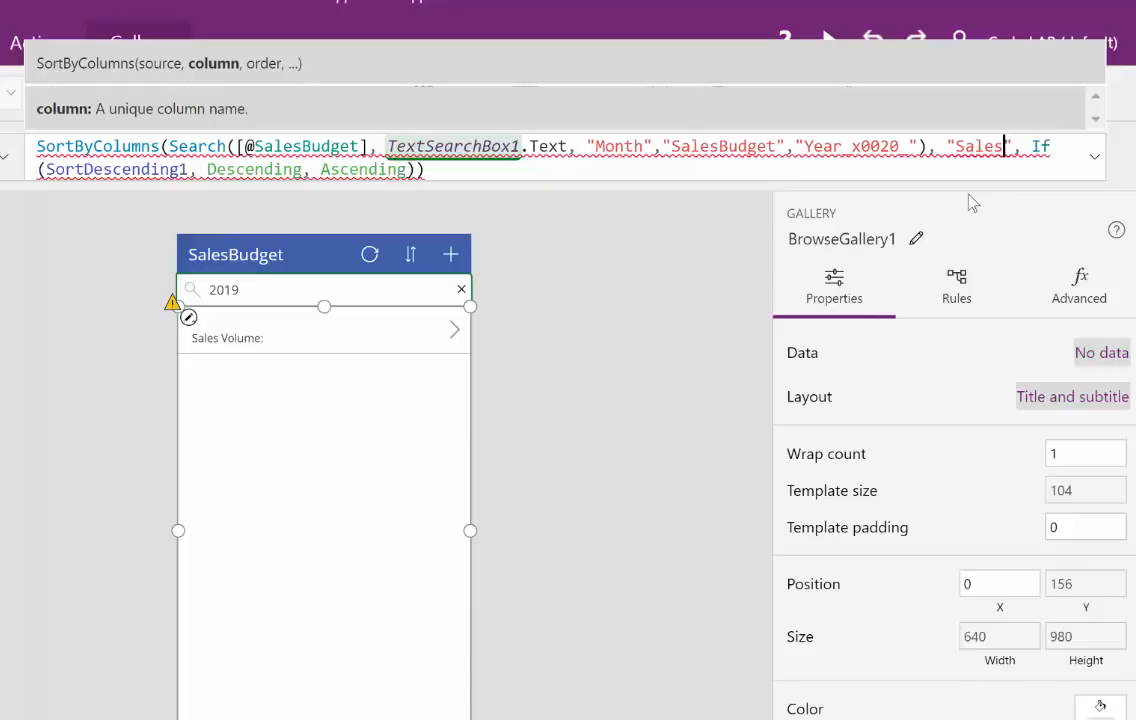
text(dget)
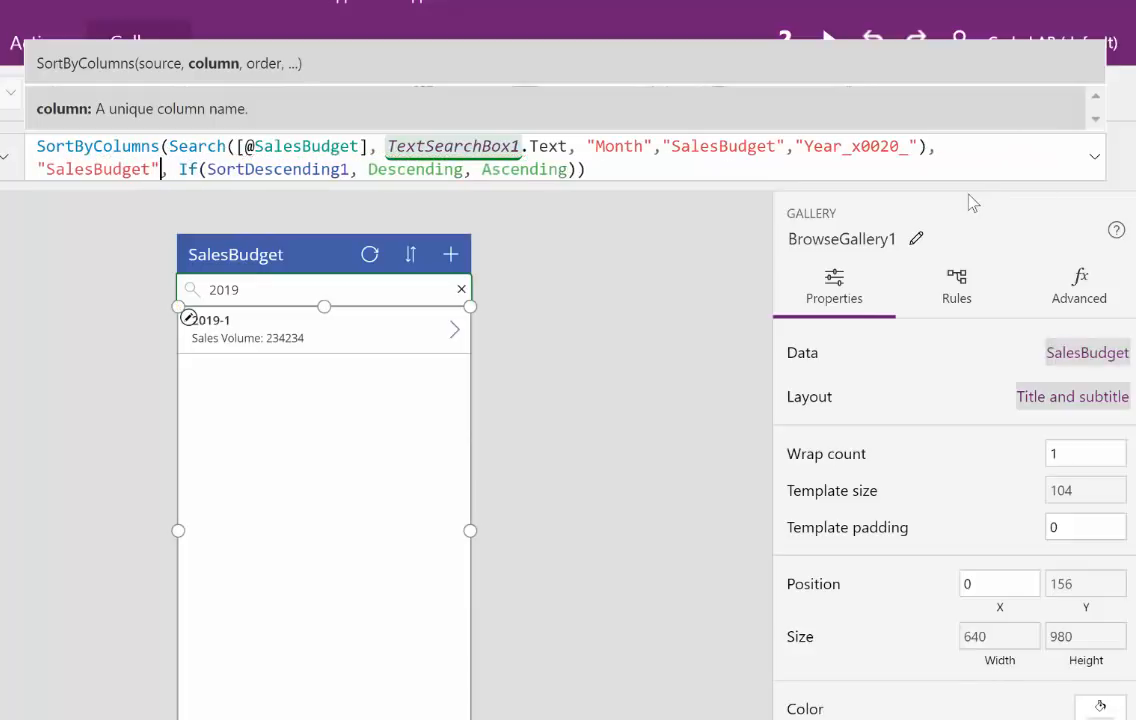
click(671, 167)
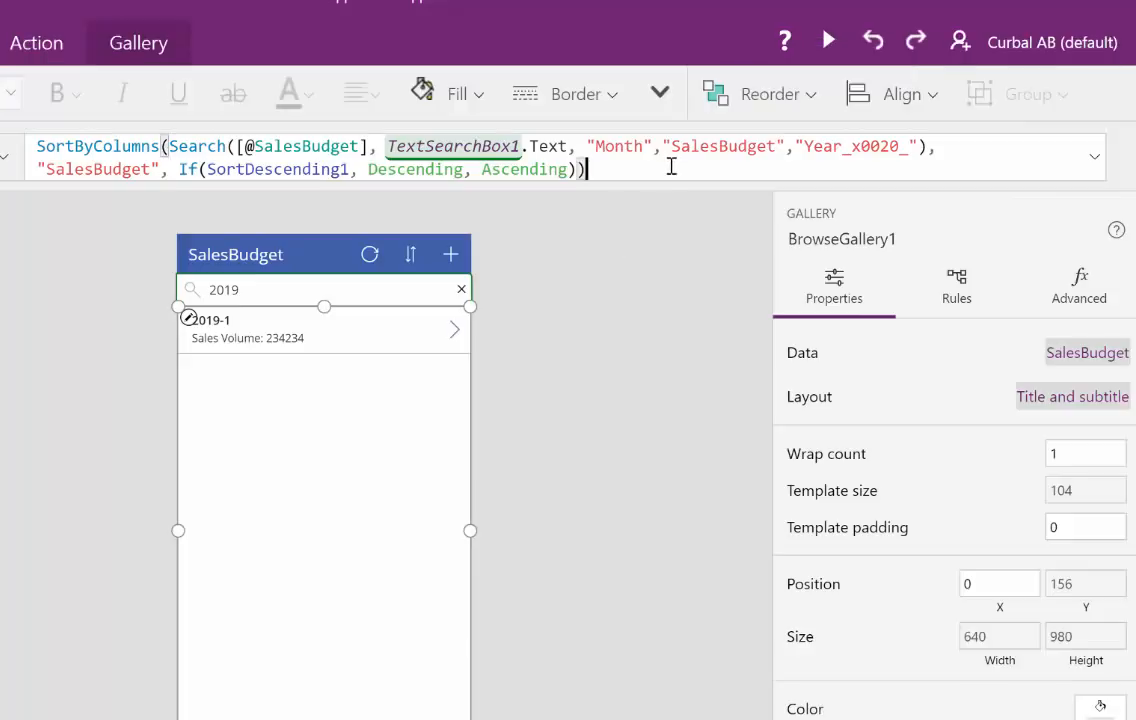
click(629, 390)
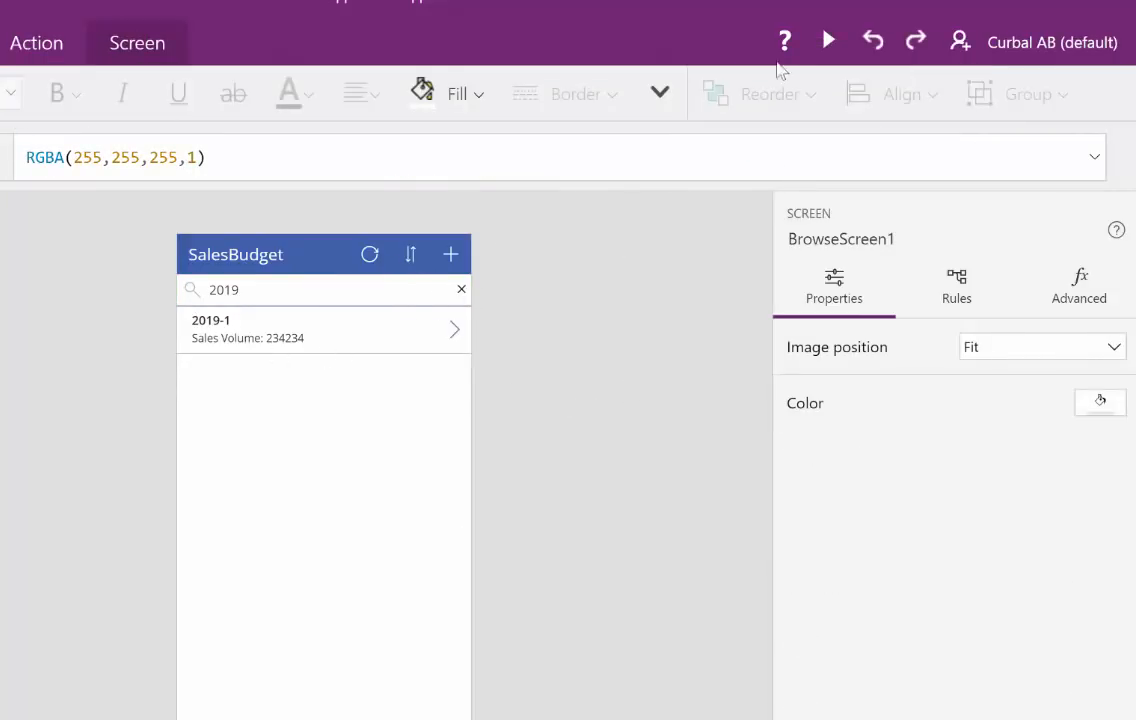
Step: Preview the app, test the search box with 2018 and 35, and close the preview
click(828, 40)
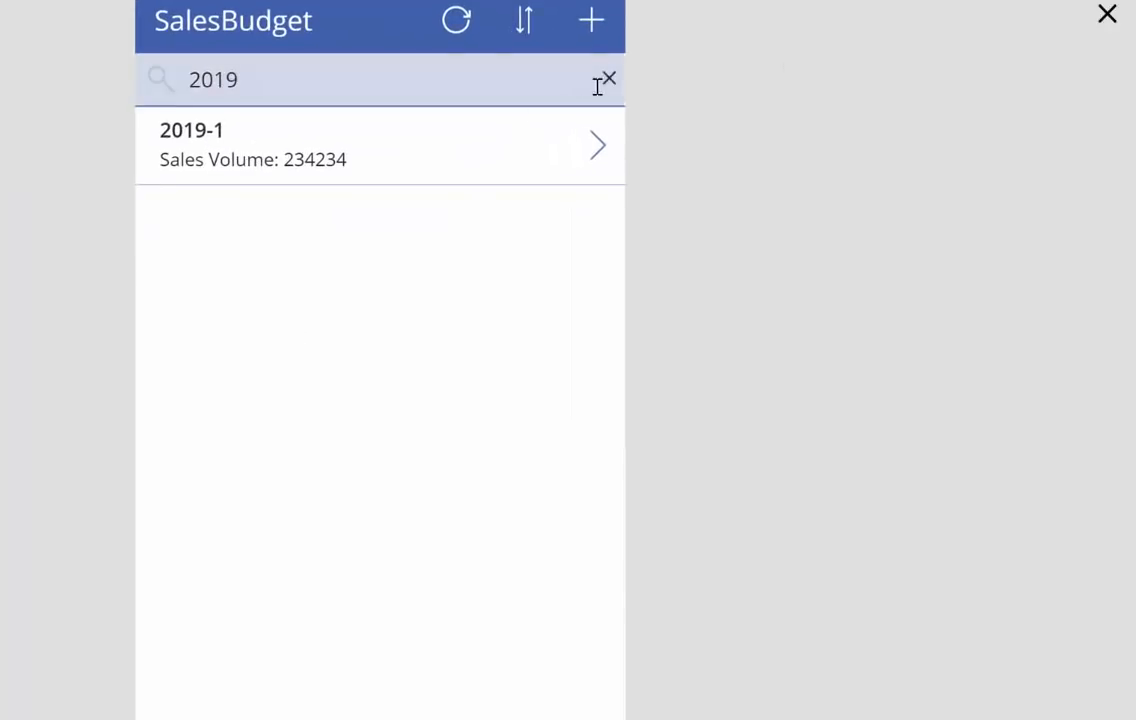
click(608, 82)
click(295, 86)
text(2018)
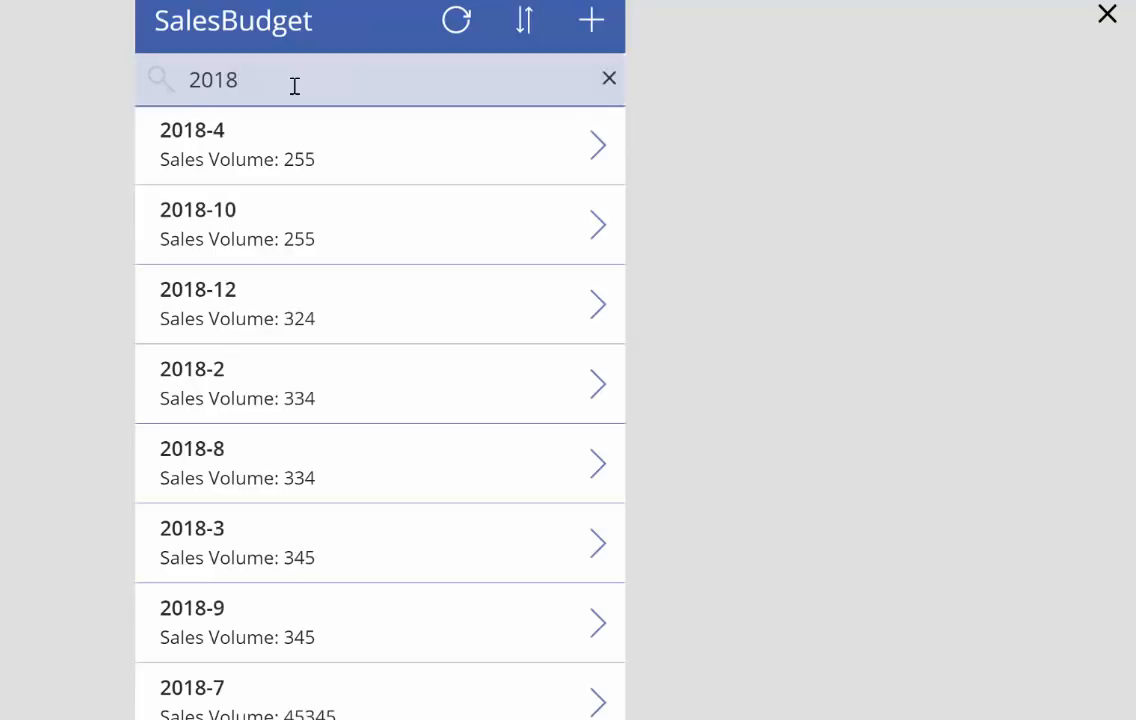
key(BackSpace)
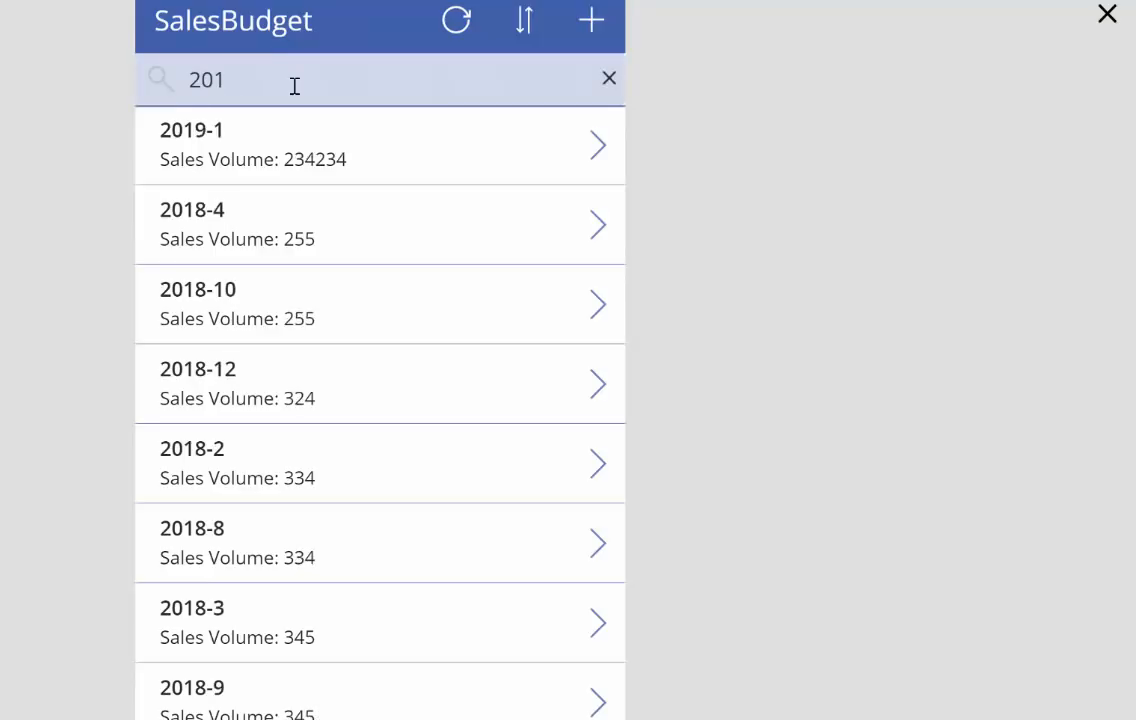
key(BackSpace)
key(BackSpace)
text(36)
text(5)
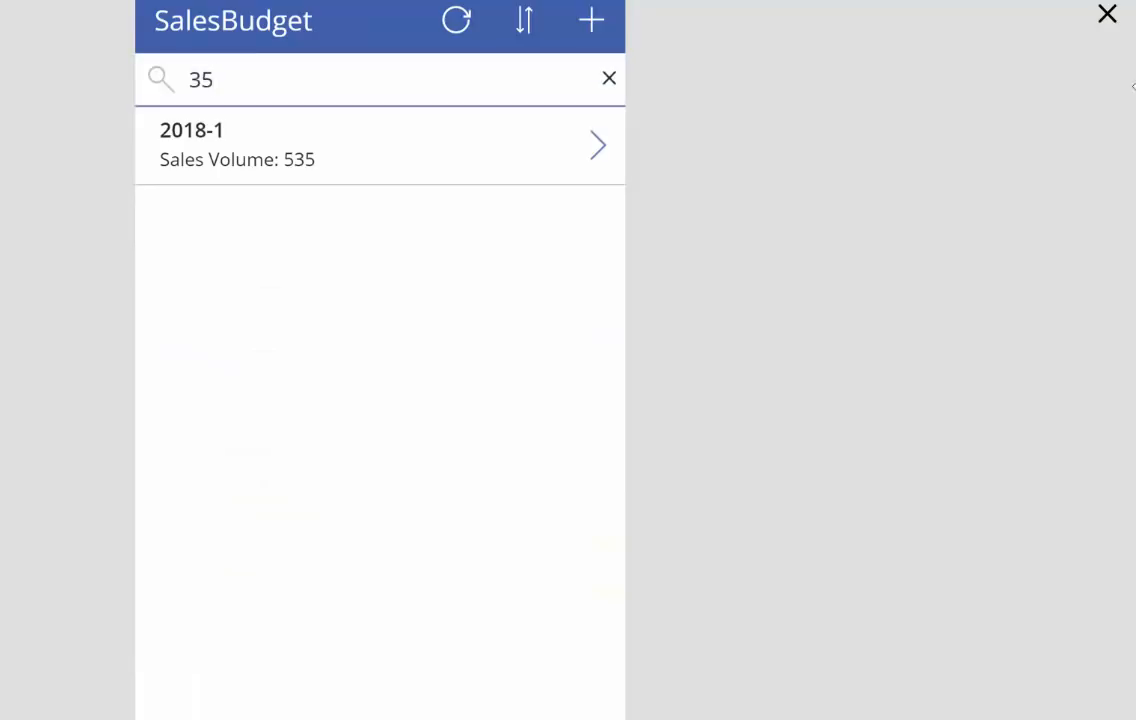
click(1105, 16)
Step: Clear the search text on the browse screen in preview mode and close the preview
click(200, 325)
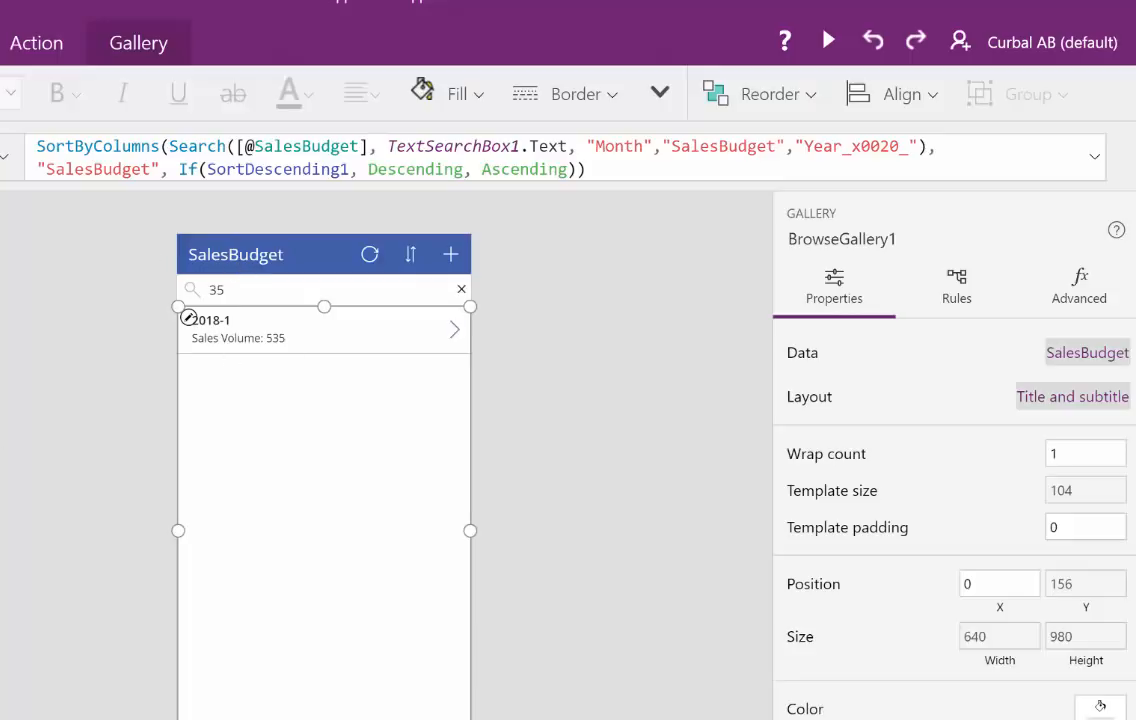
click(746, 287)
click(464, 292)
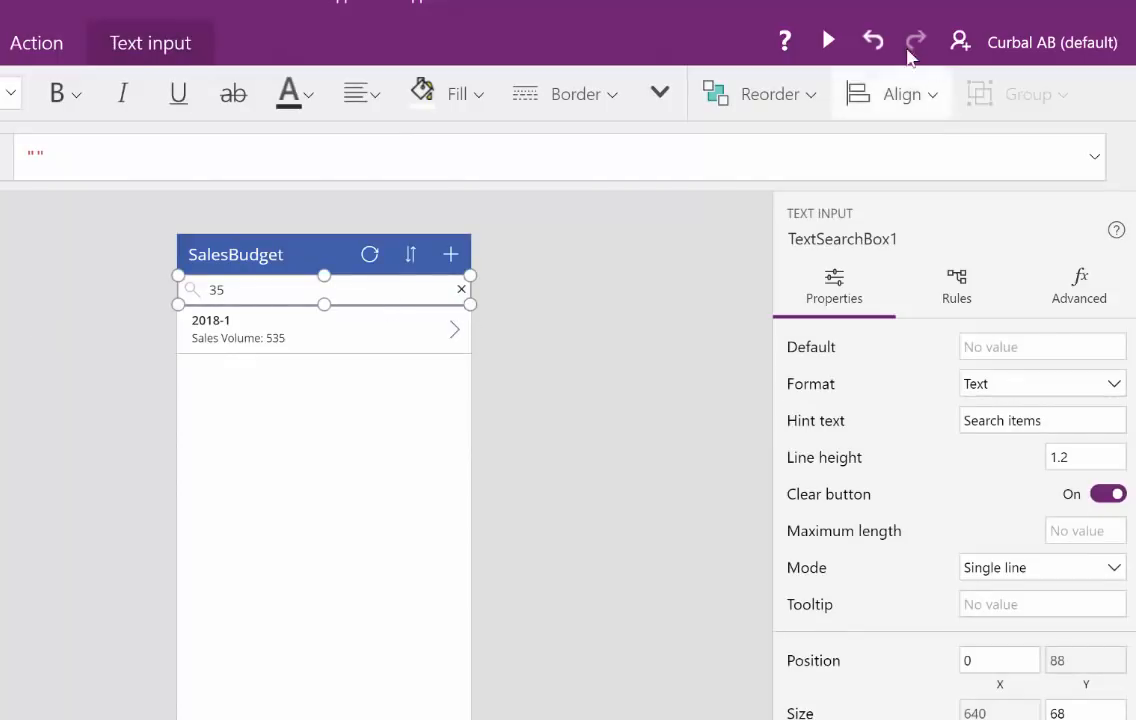
click(829, 40)
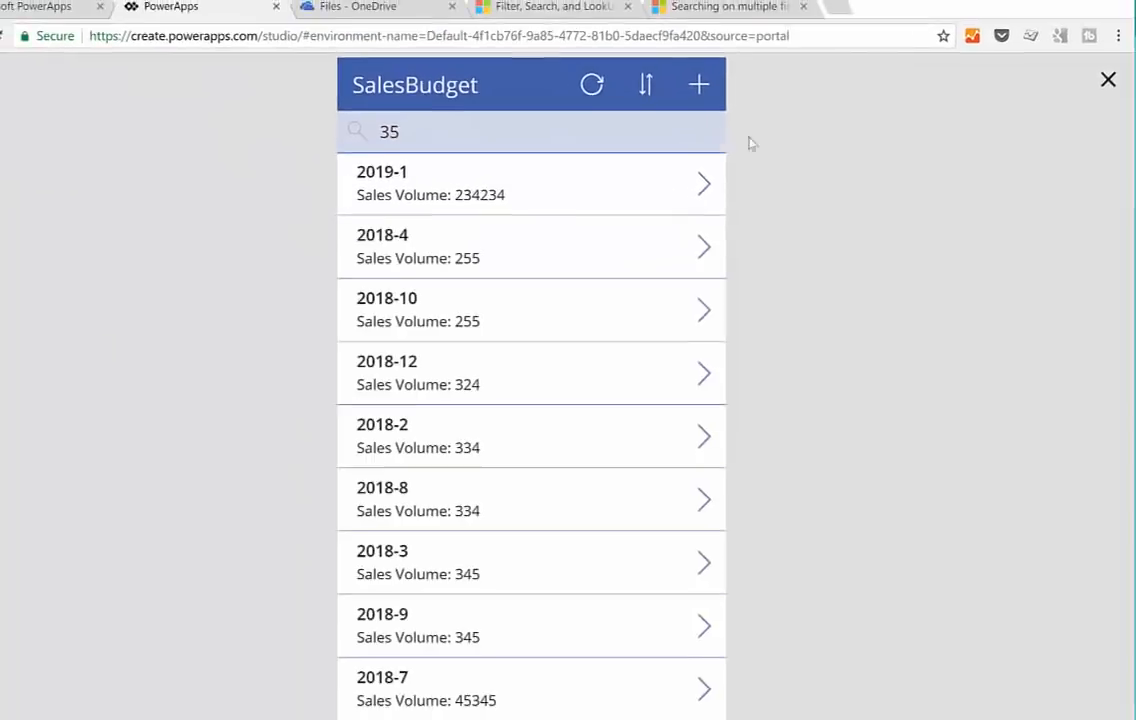
click(1108, 77)
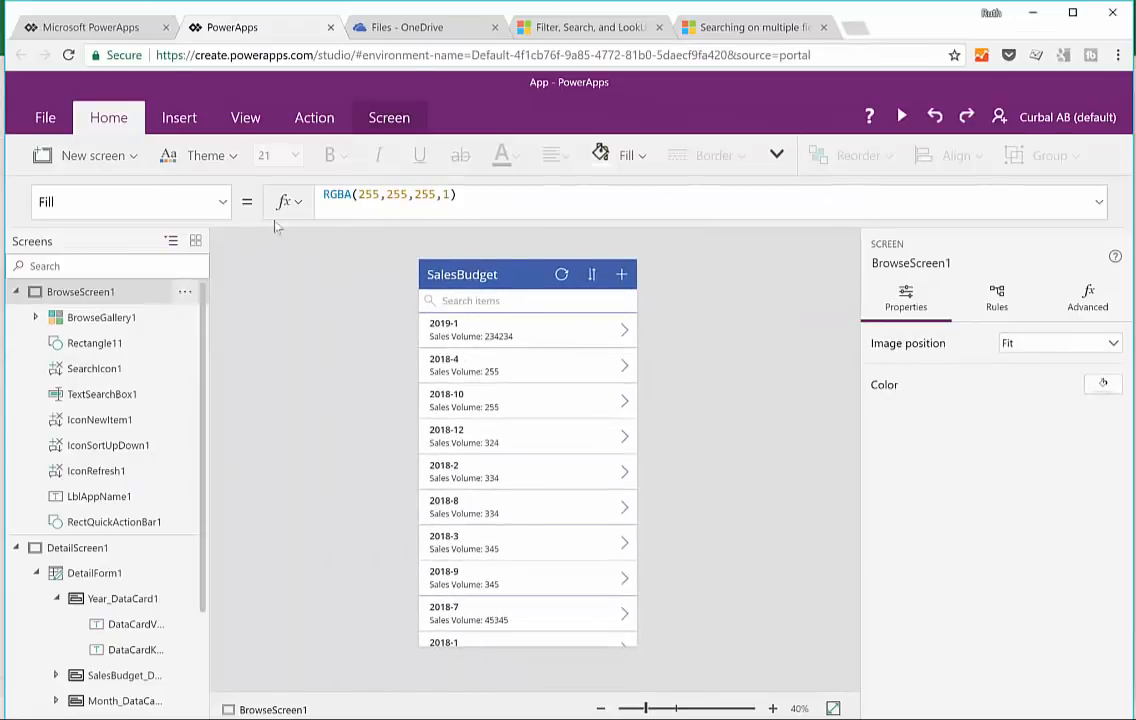
Step: Try the Red and Brown themes and apply the Forest theme to the app
click(200, 155)
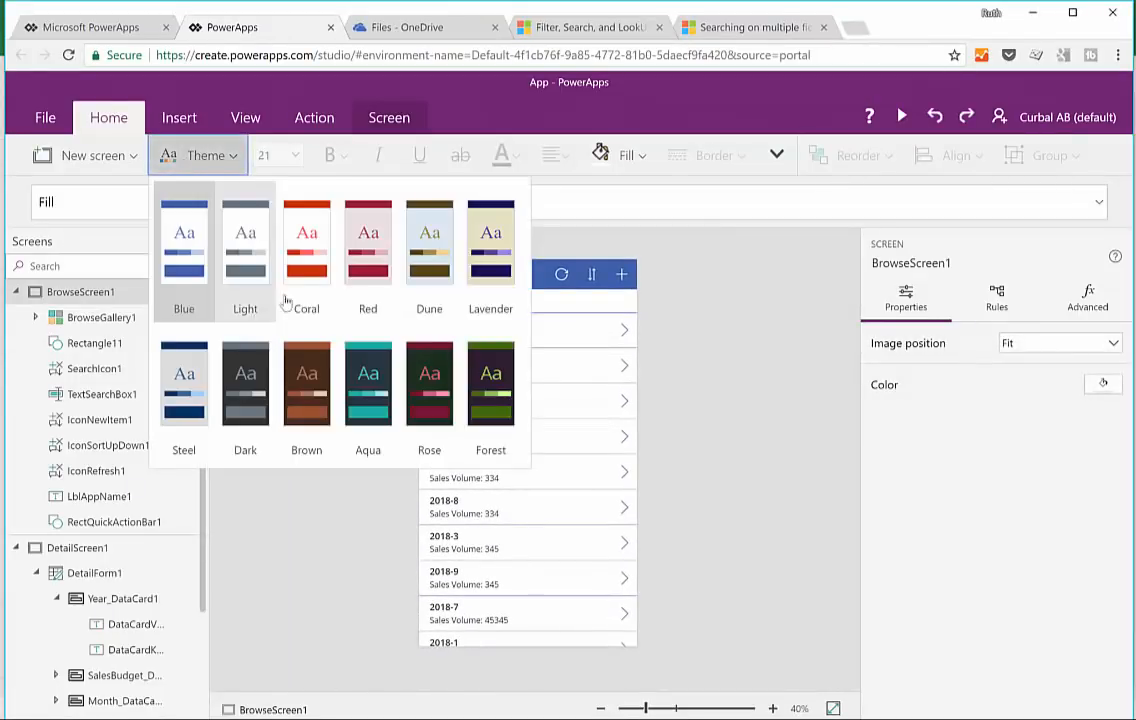
click(381, 260)
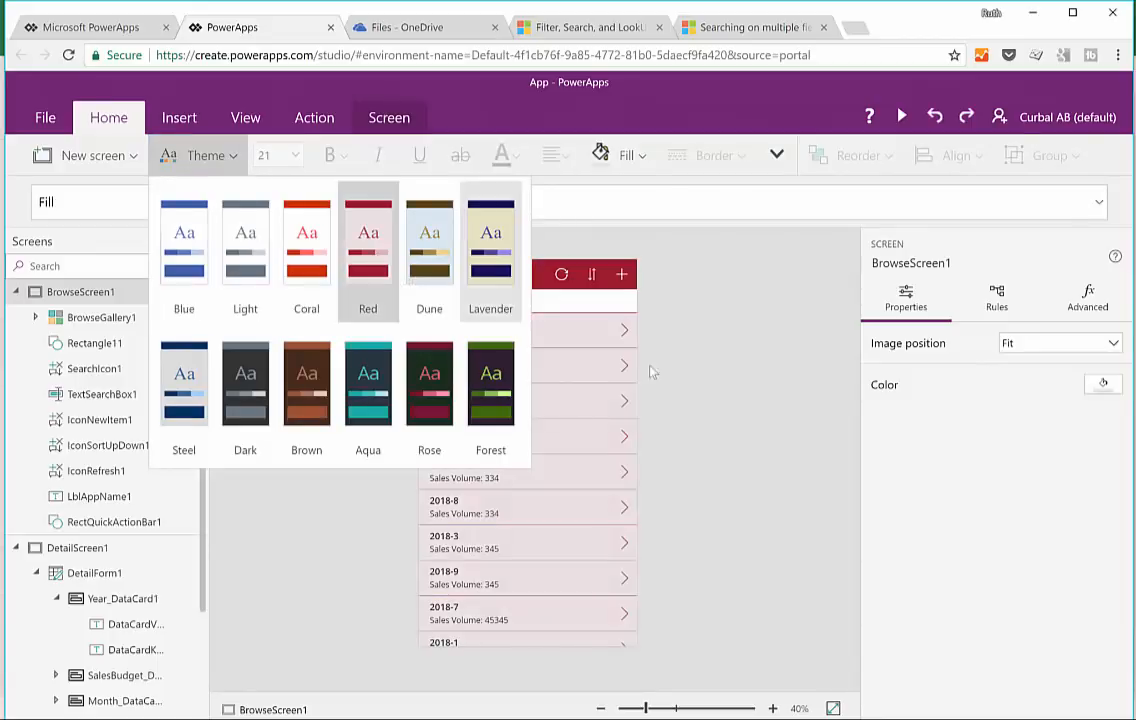
click(745, 370)
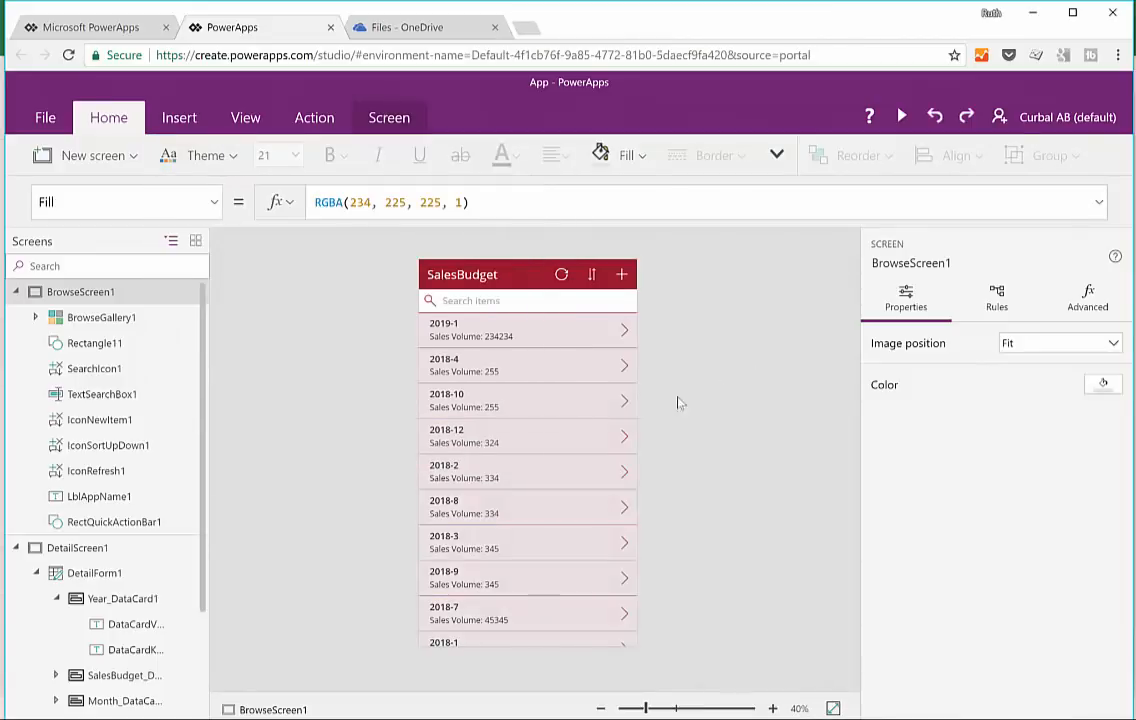
click(174, 157)
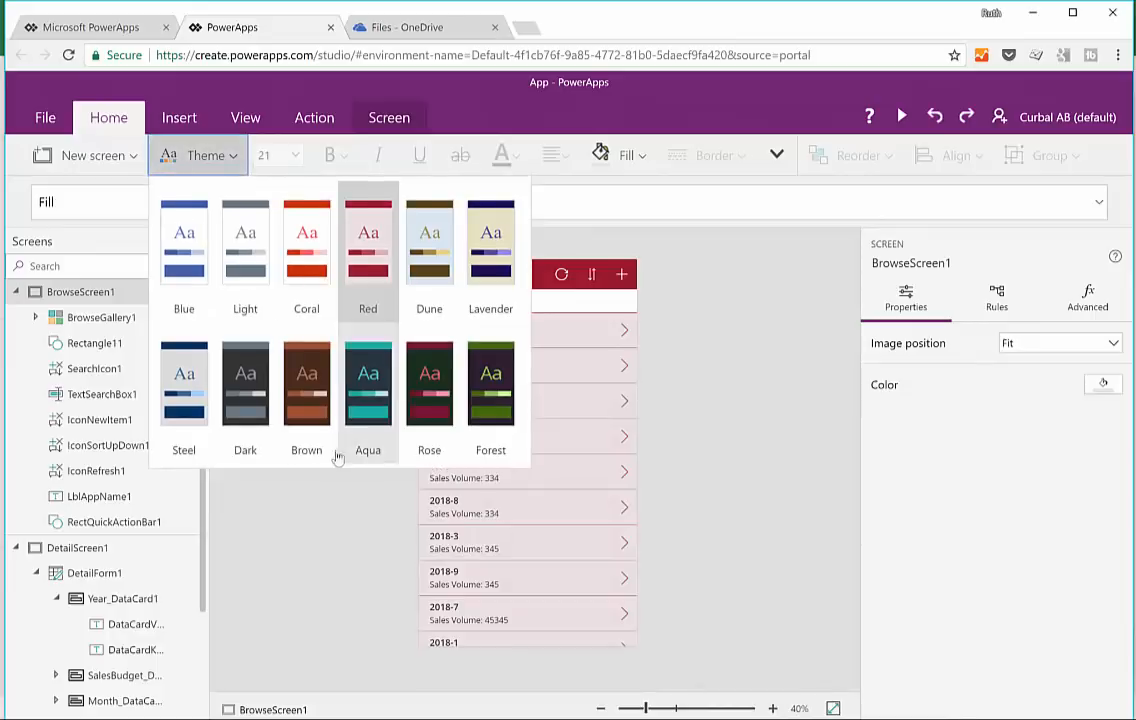
click(316, 375)
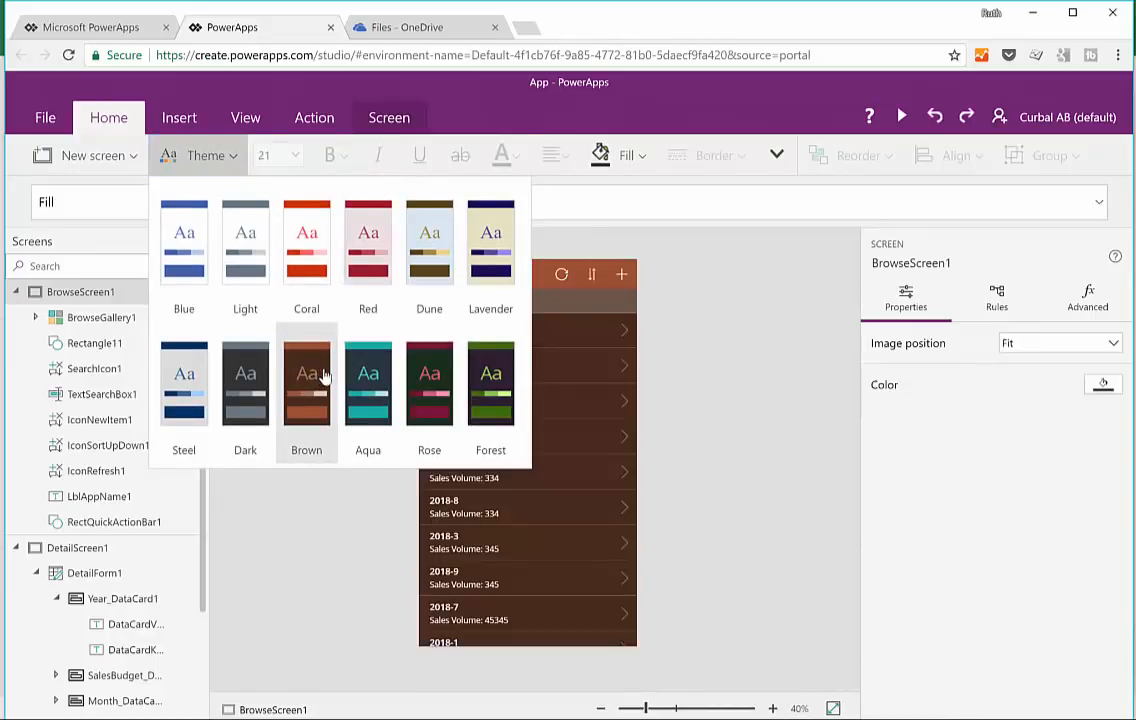
click(491, 395)
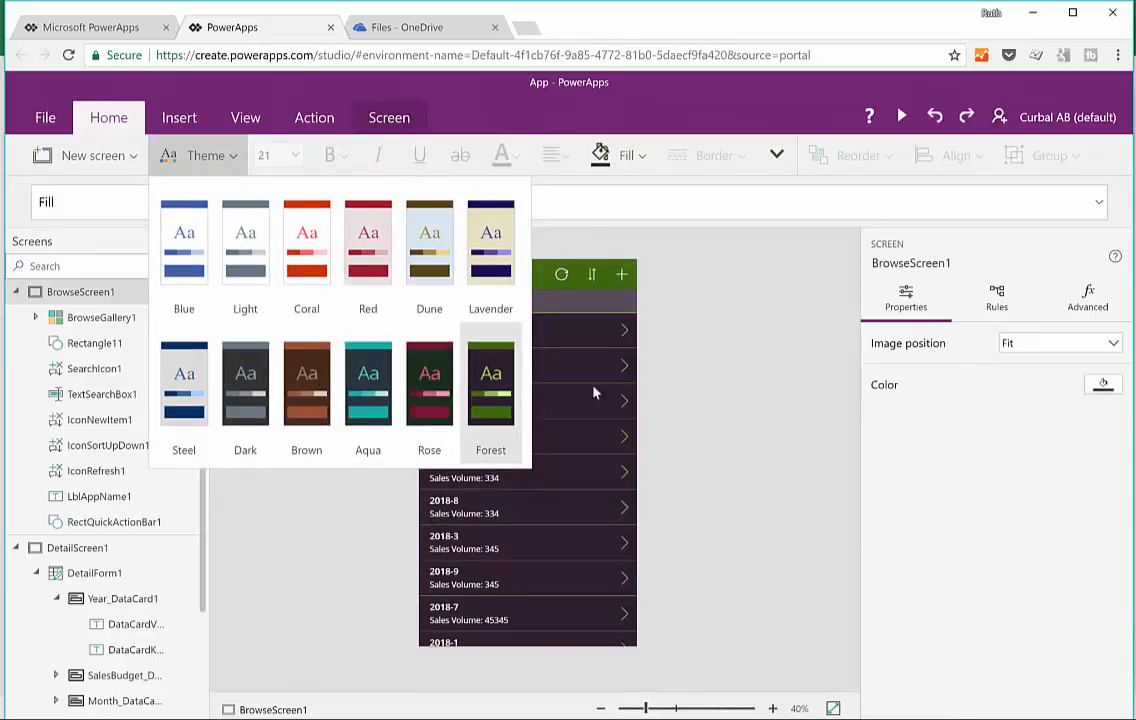
click(755, 379)
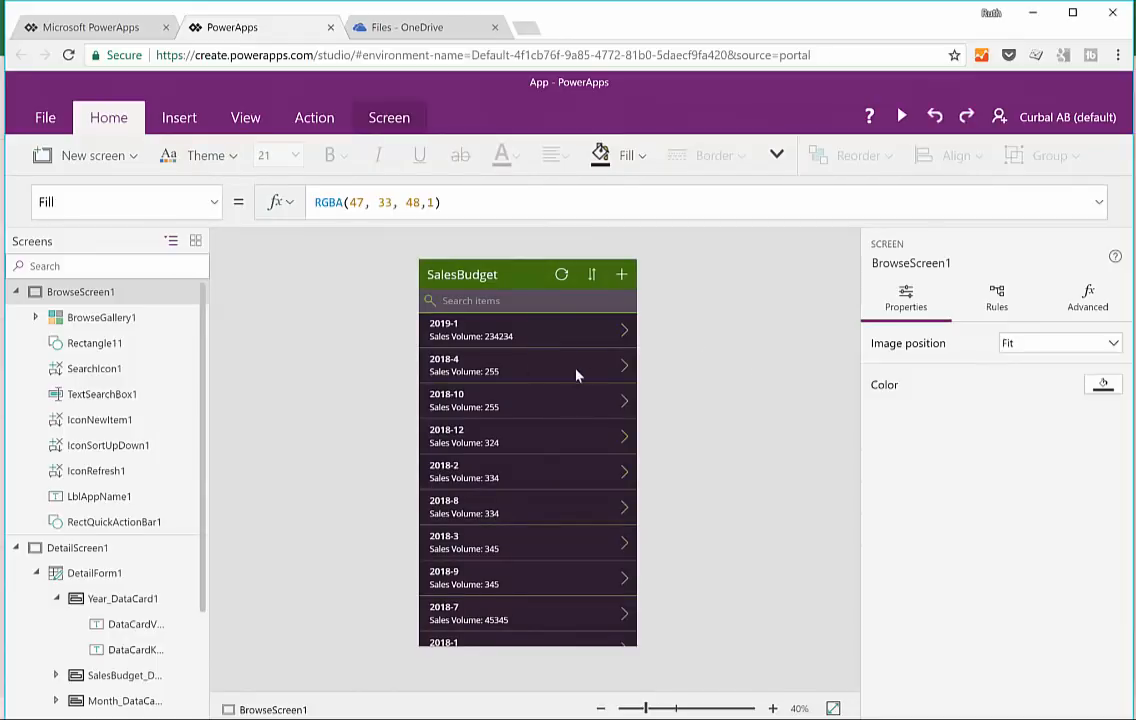
Step: Save the app to the cloud under the name SalesBudget
click(30, 112)
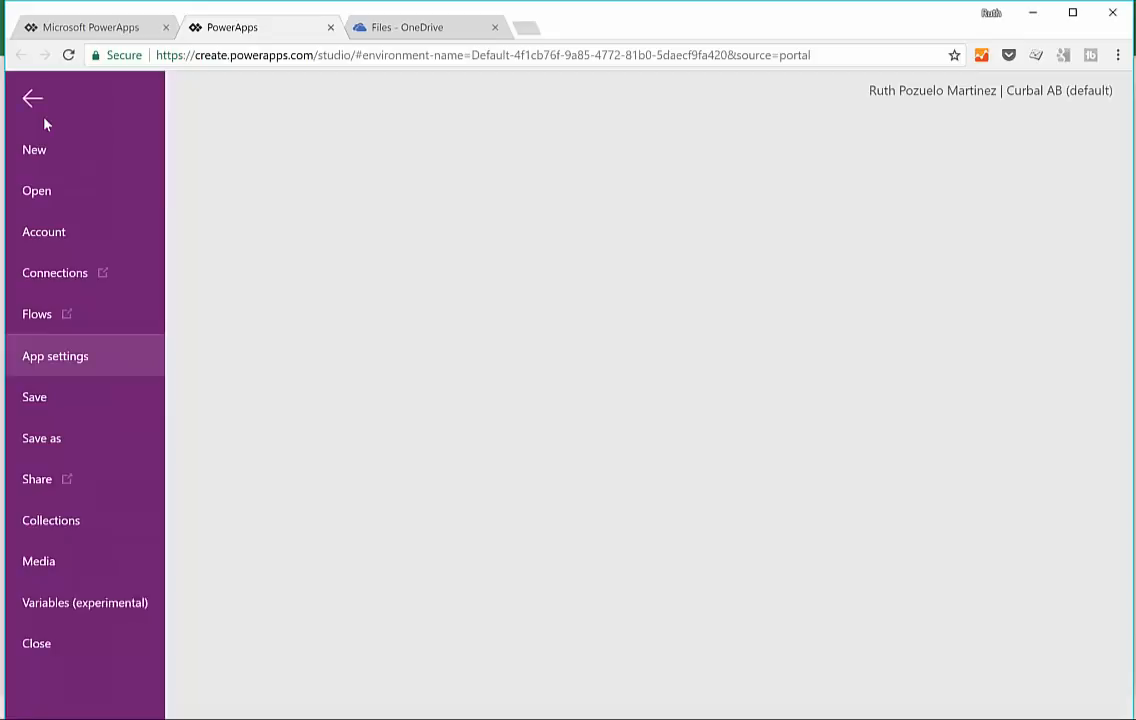
click(65, 406)
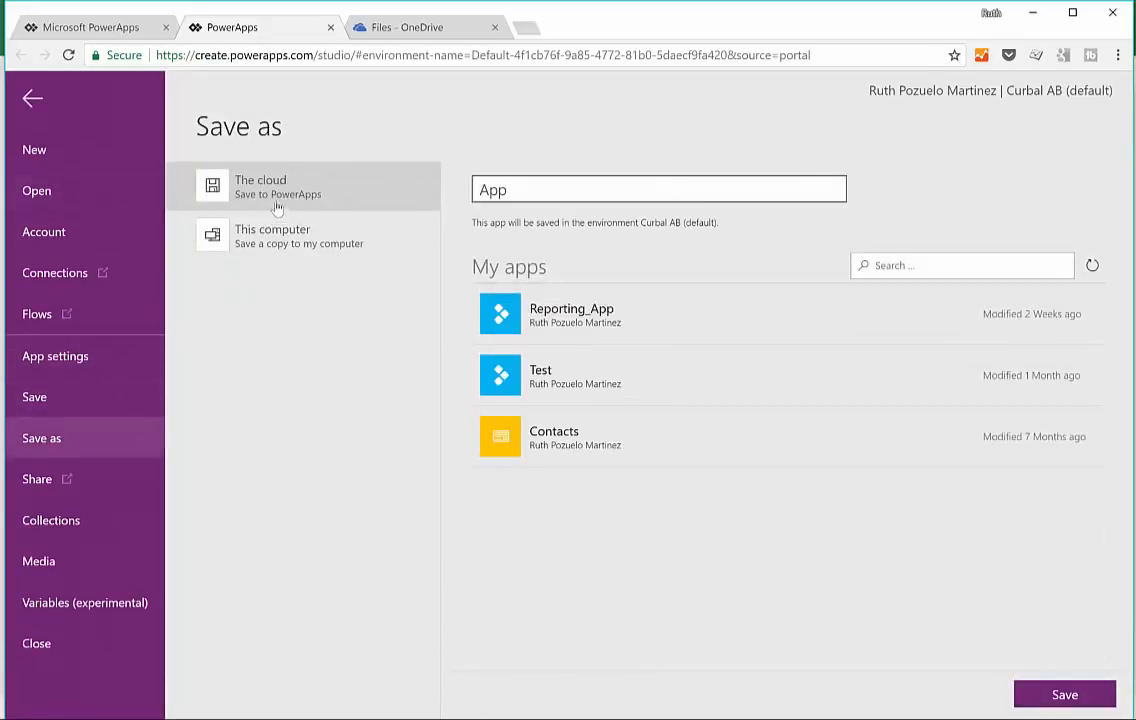
click(310, 190)
drag(518, 187, 411, 208)
drag(538, 197, 455, 206)
text(SalesBudget)
key(Return)
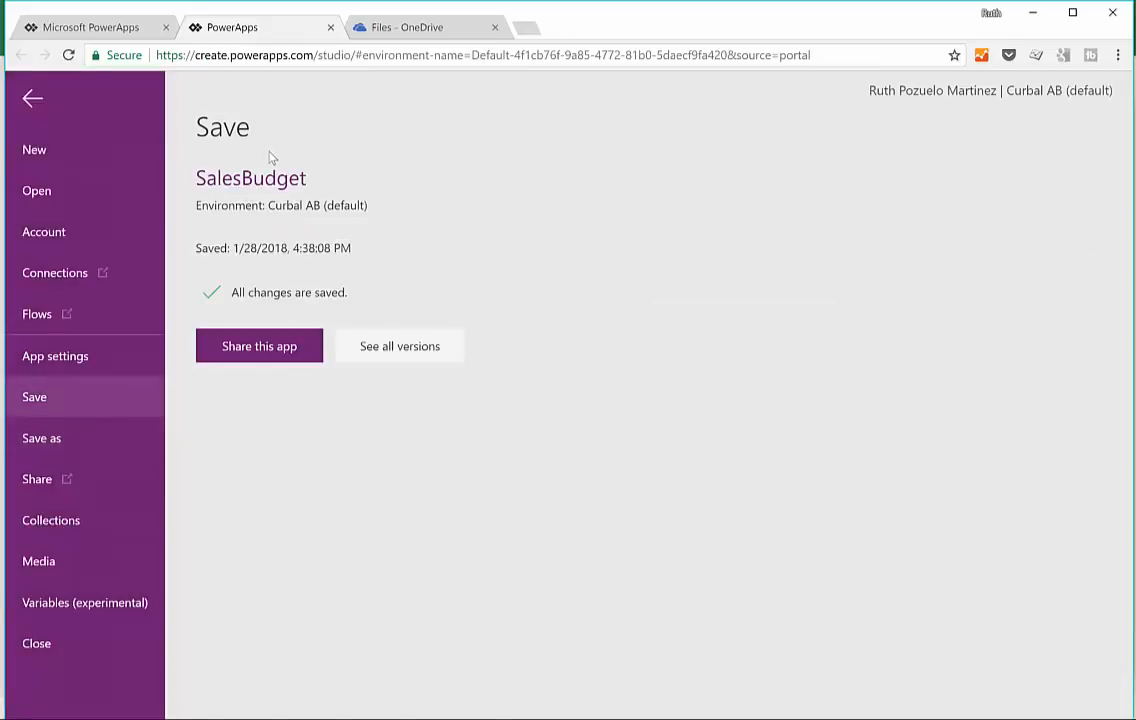
Step: Open the saved app's sharing page, try entering a recipient to share with, and clear the entry
click(268, 350)
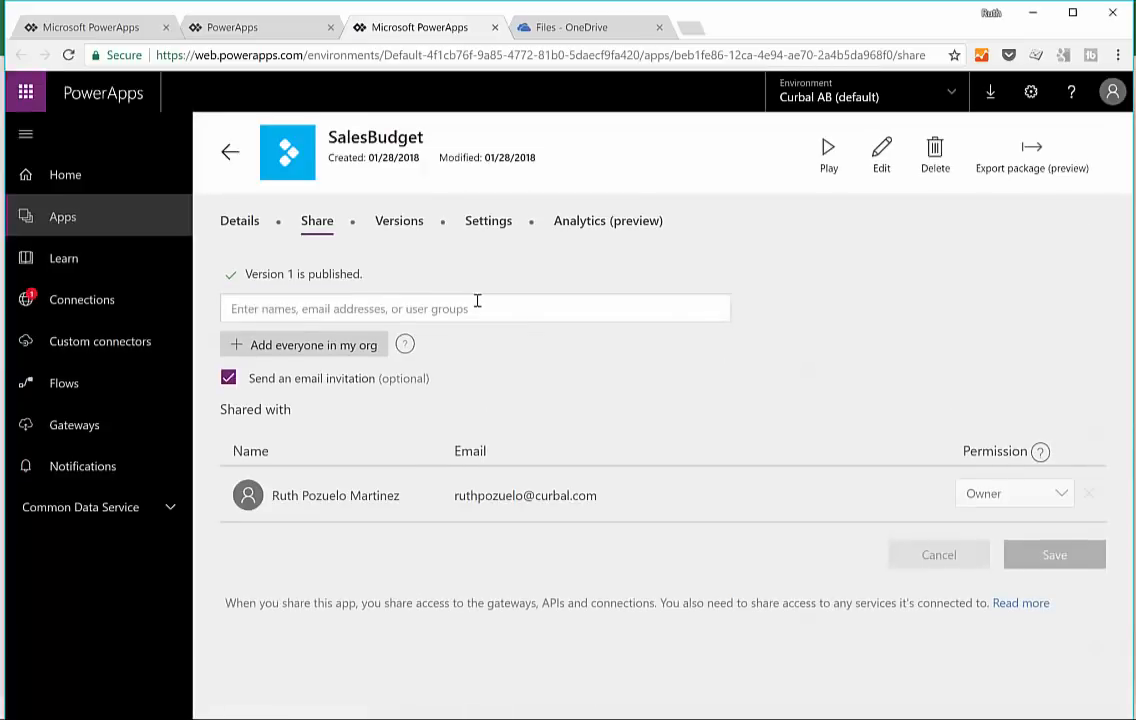
click(480, 305)
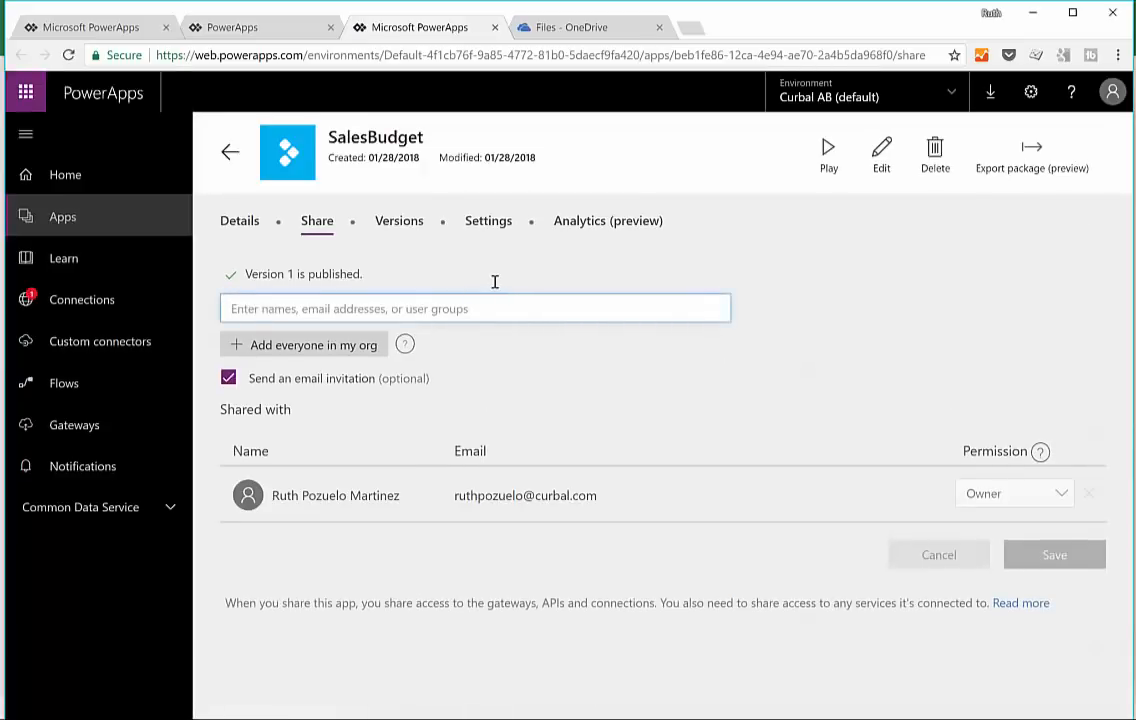
text(cle)
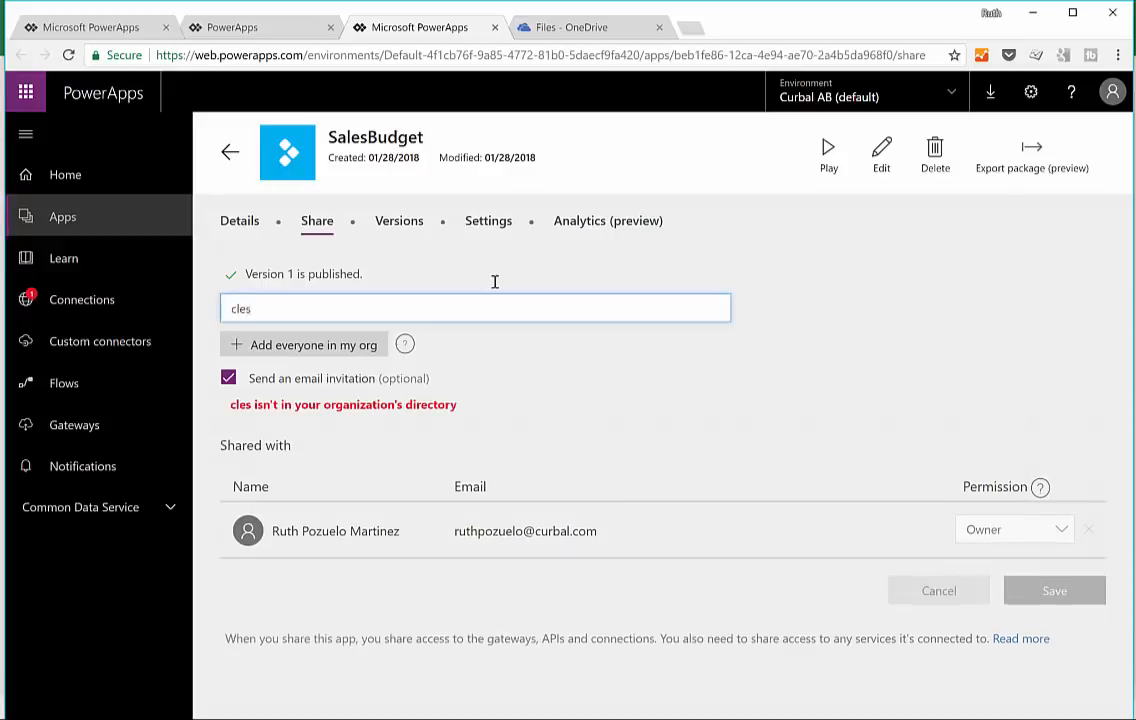
key(BackSpace)
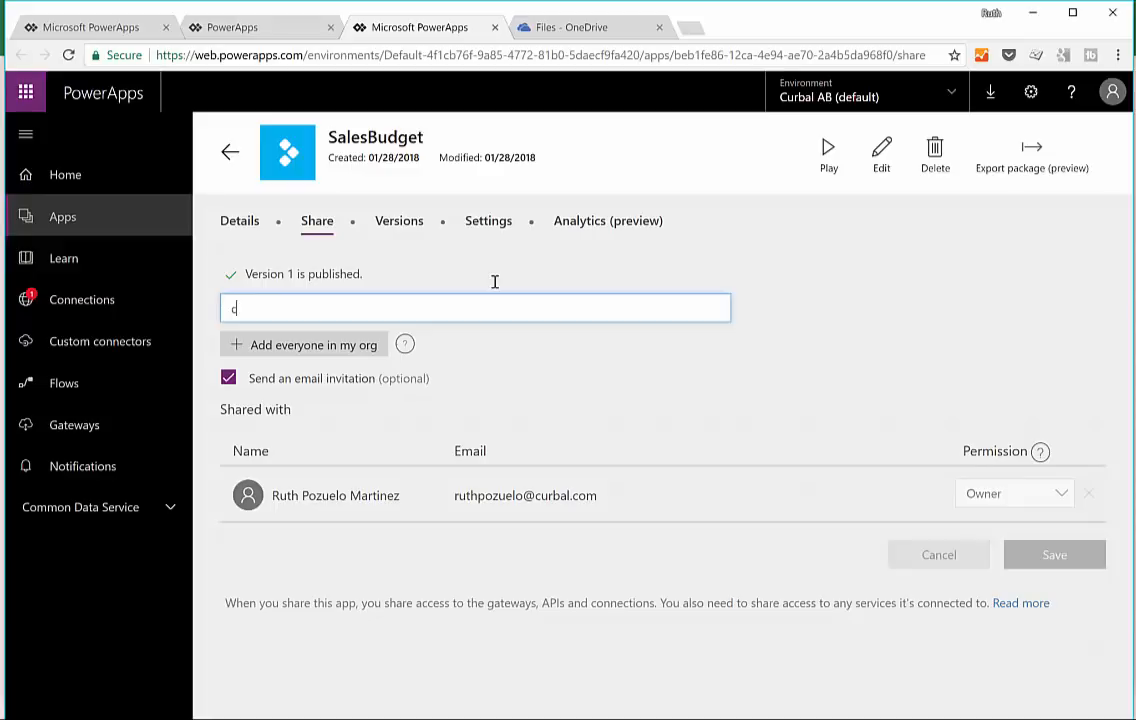
key(BackSpace)
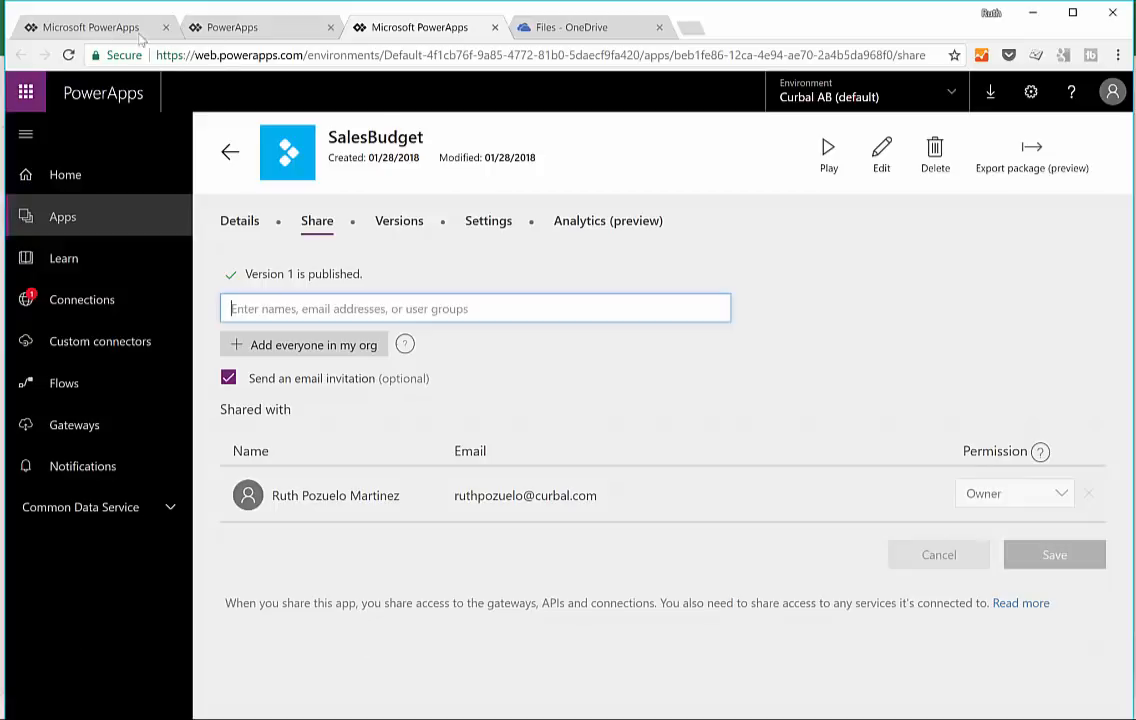
Step: Return to the Microsoft PowerApps portal page and reload it
click(246, 27)
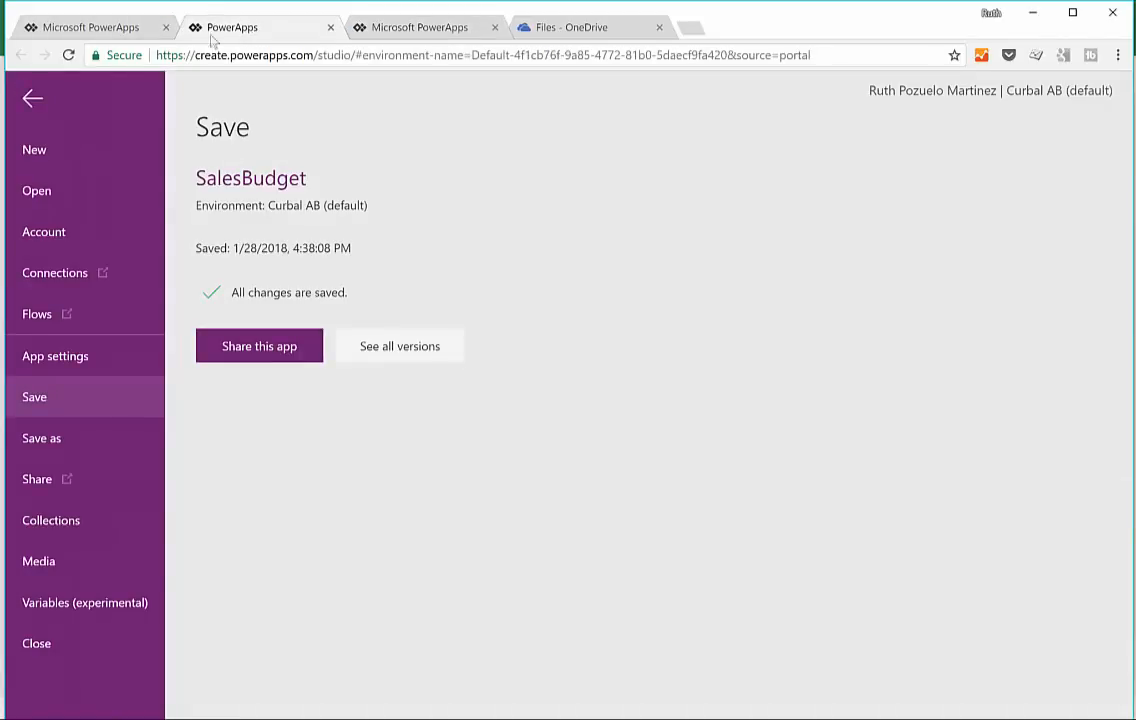
click(86, 29)
click(70, 56)
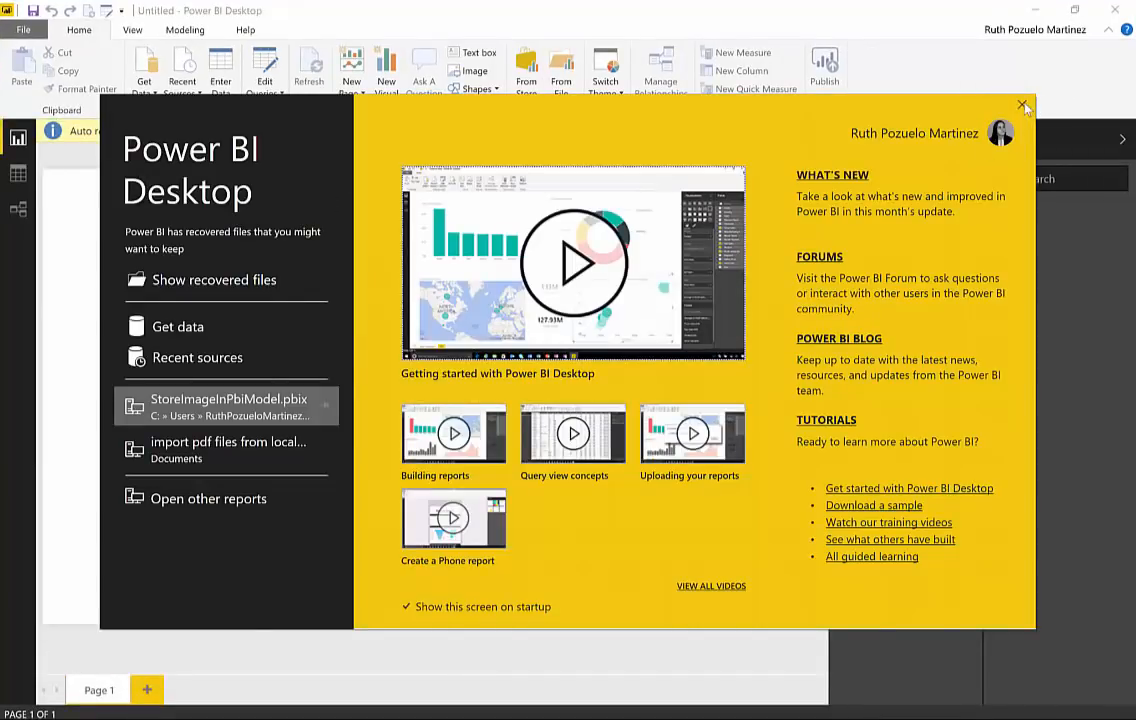
Step: Switch to Power BI Desktop, import the PowerApps (Preview) custom visual from the store and add it to the report page
click(1023, 104)
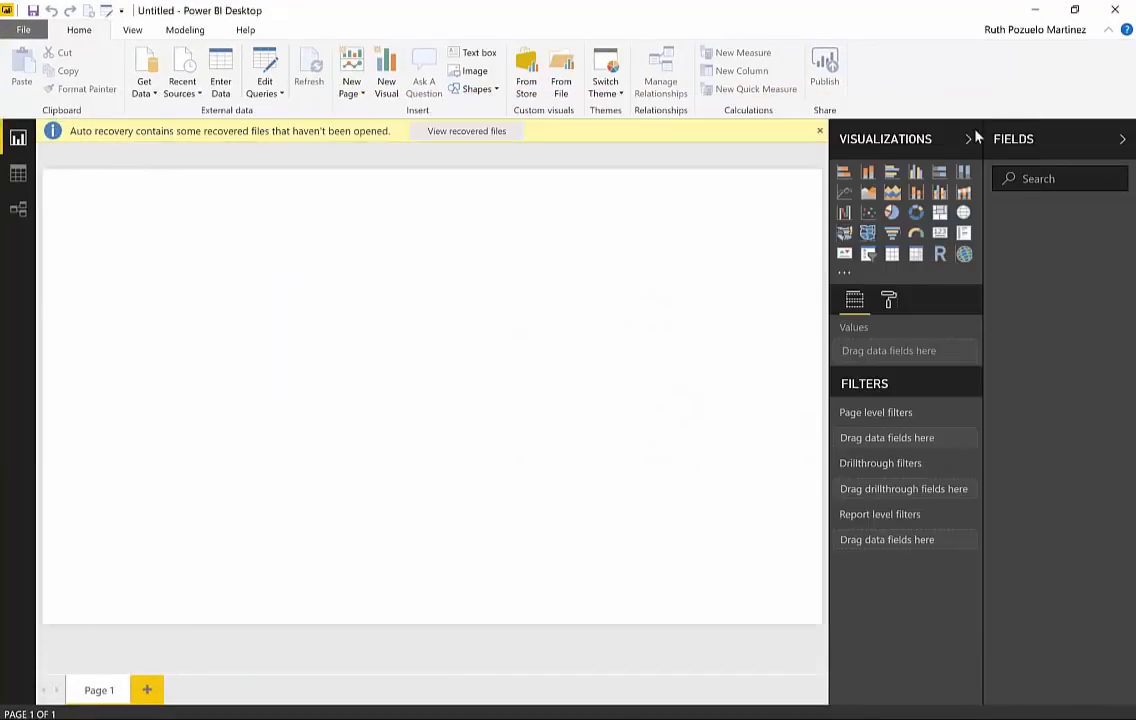
click(820, 132)
click(844, 273)
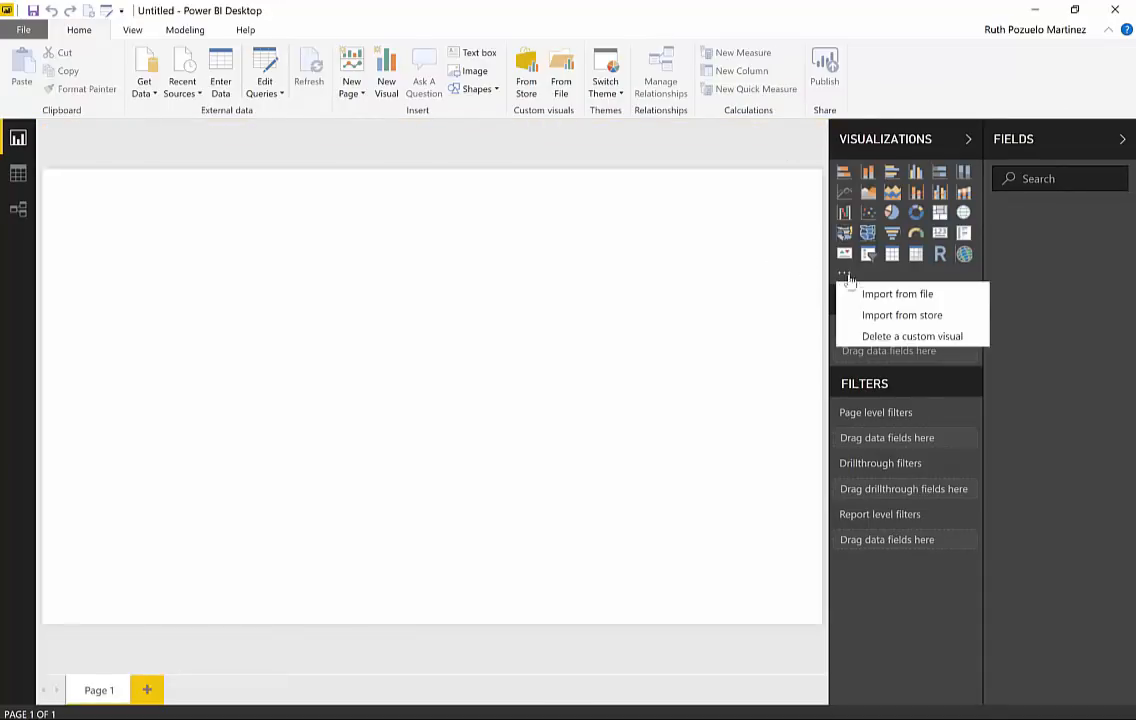
click(866, 315)
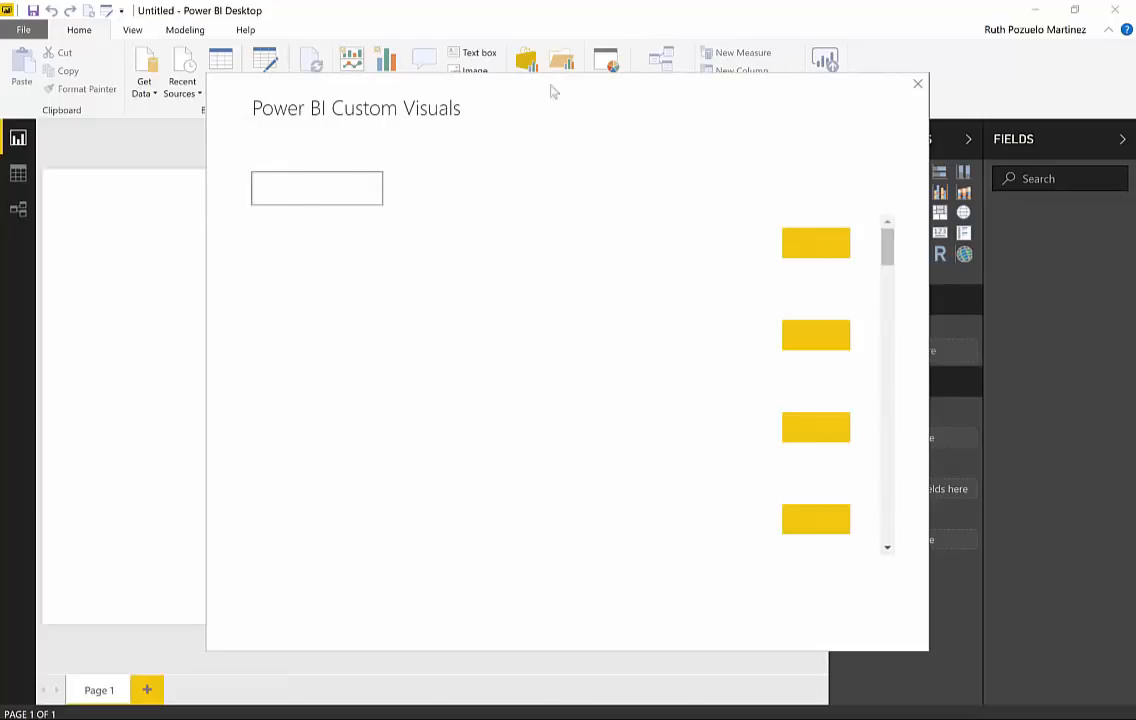
text(powerapps)
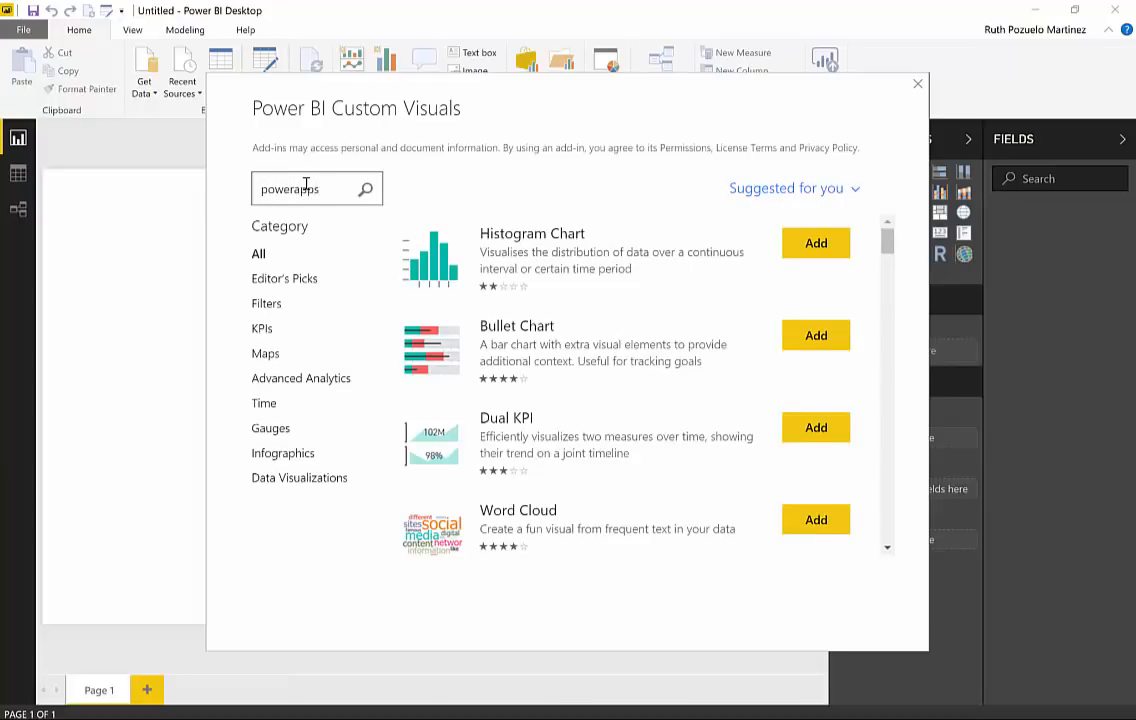
key(Return)
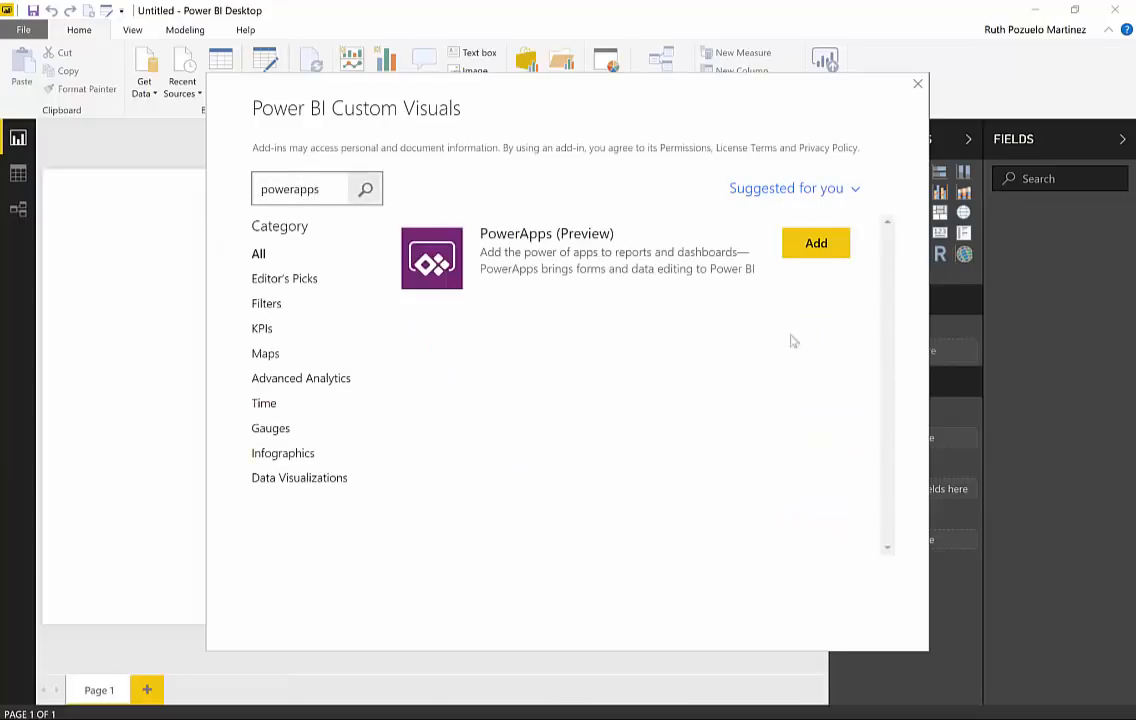
click(822, 251)
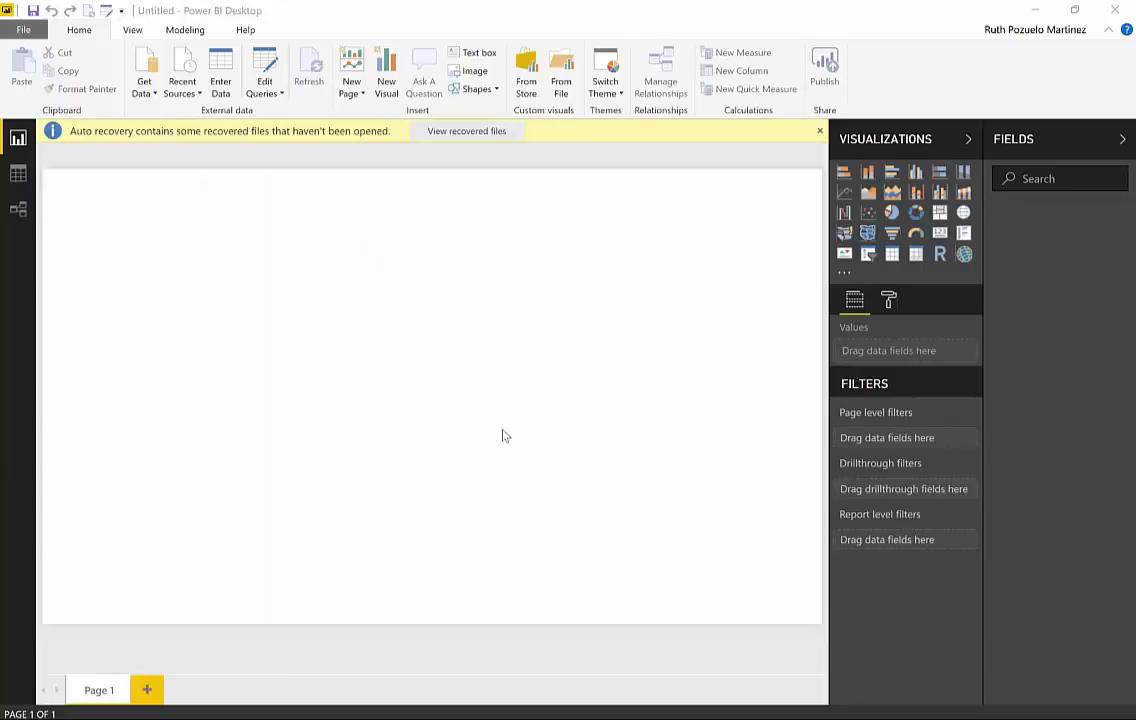
click(712, 397)
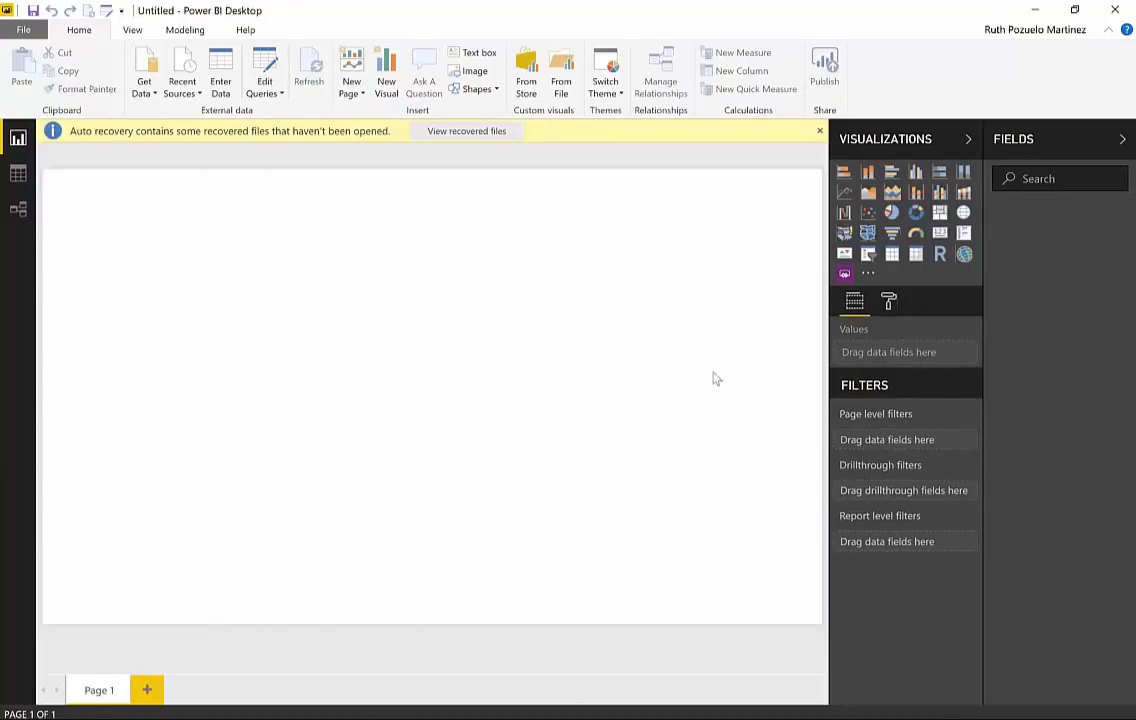
click(819, 131)
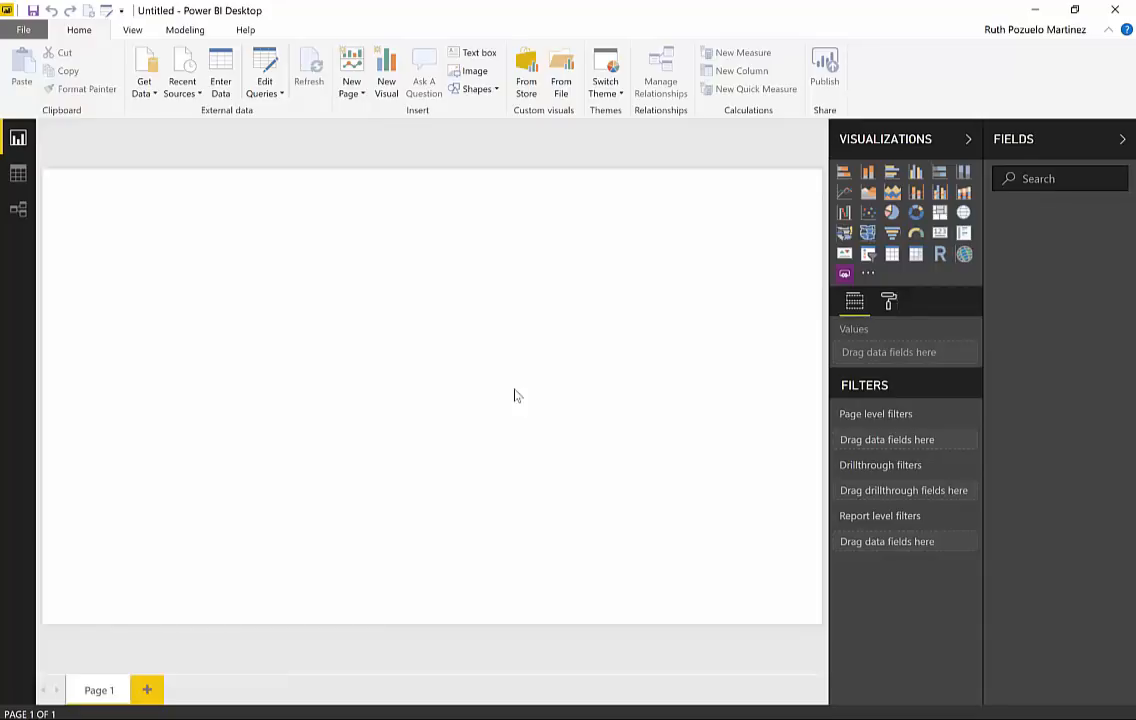
click(844, 276)
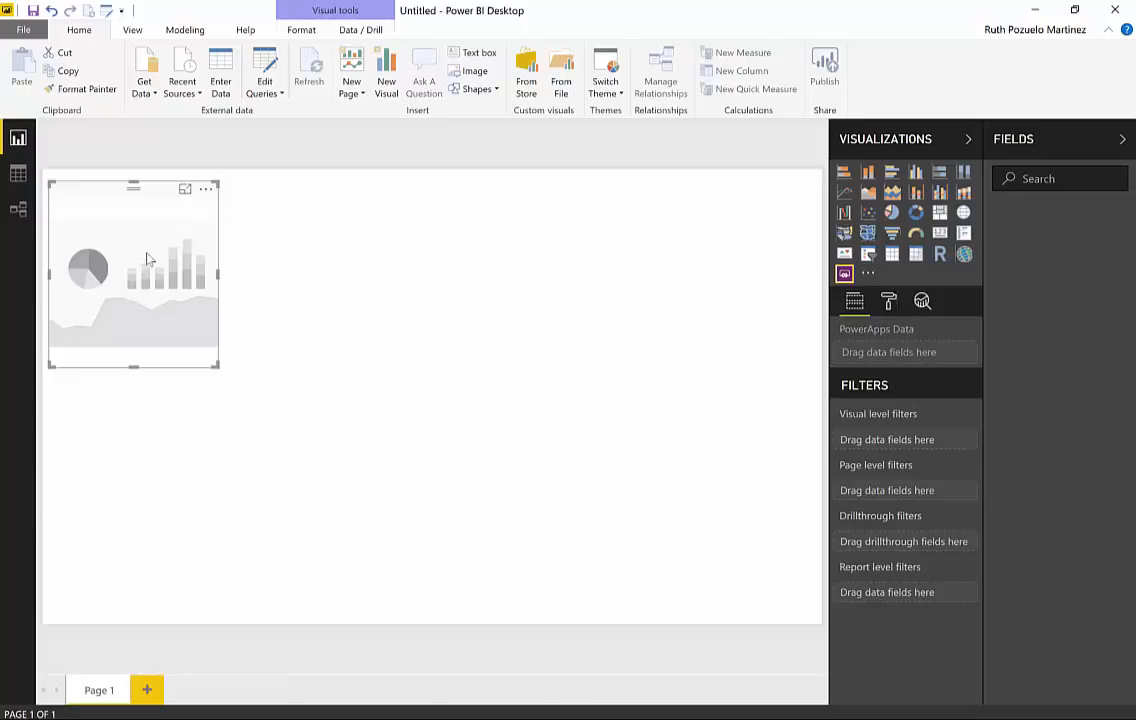
Step: Open the full list of data sources and search it for "one d"
click(148, 95)
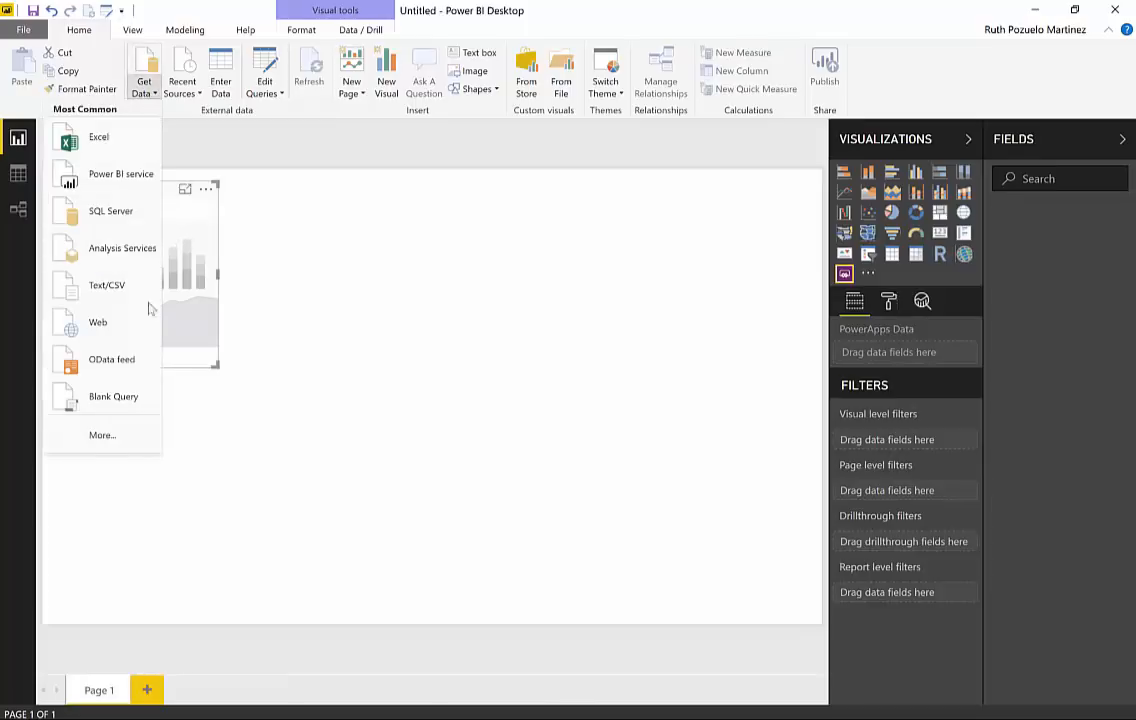
click(100, 367)
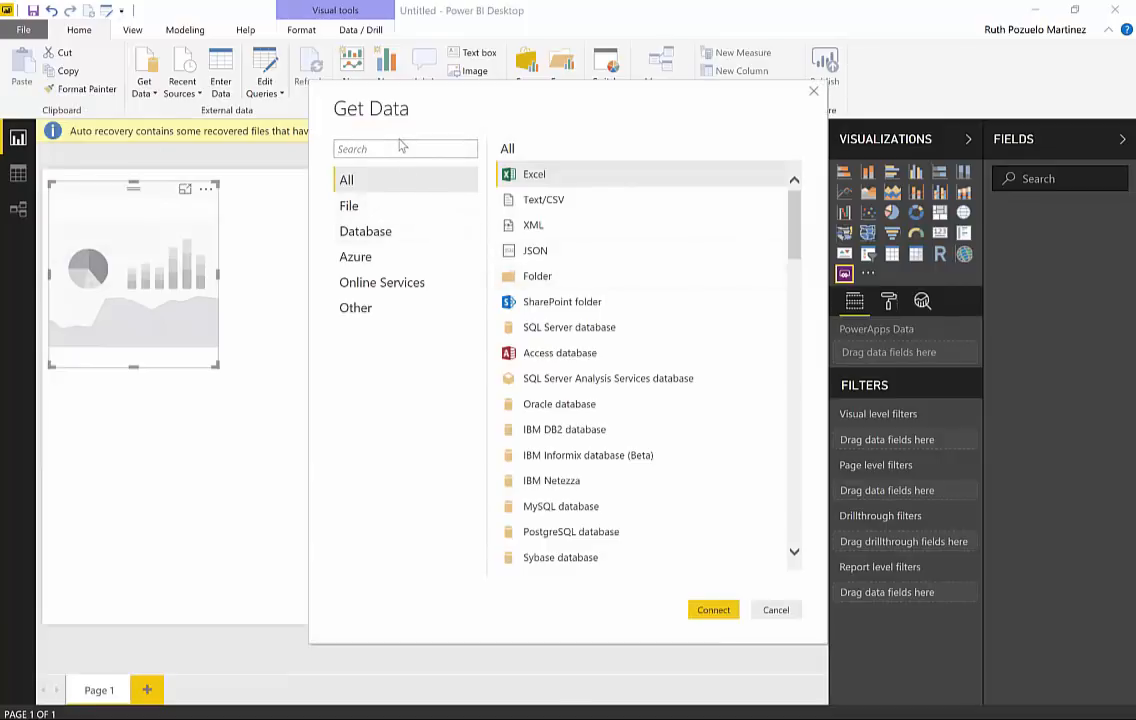
click(405, 149)
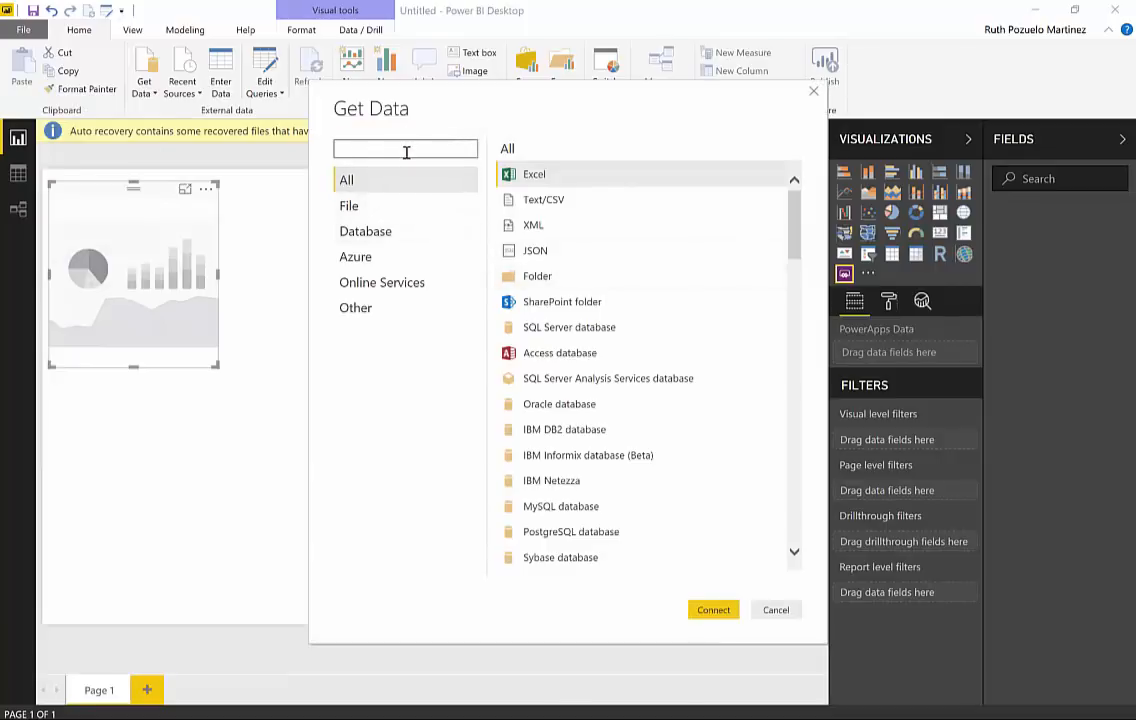
text(one d)
key(BackSpace)
key(BackSpace)
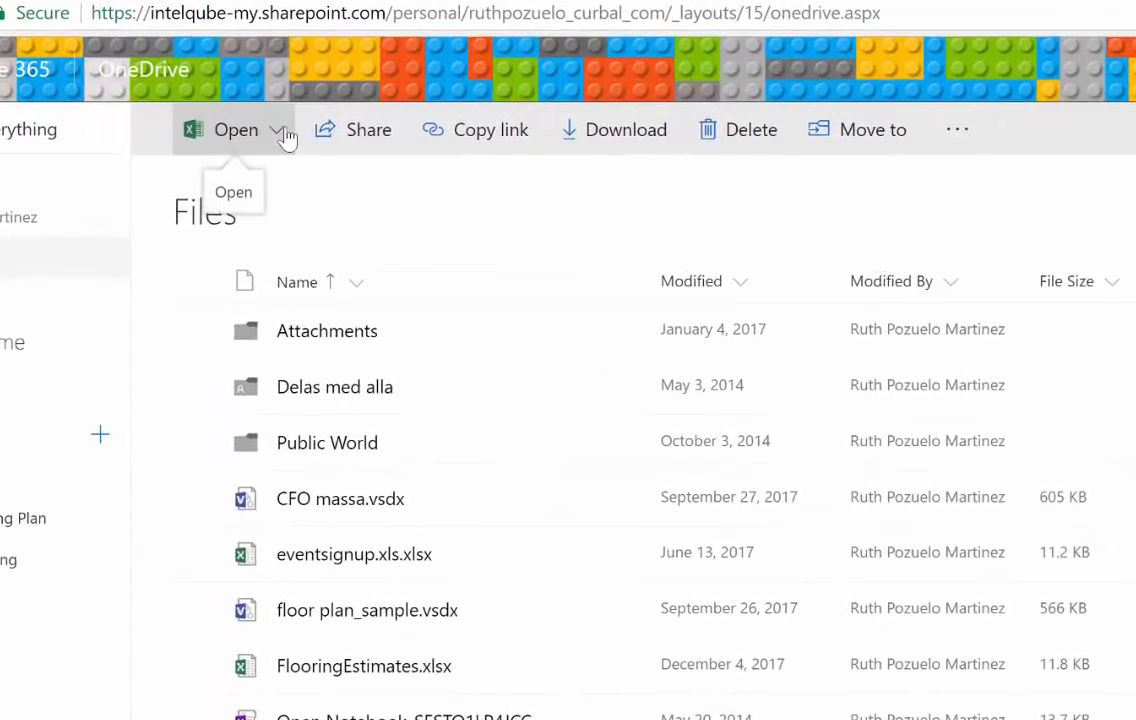
Step: In OneDrive, open SalesBudget2018.xlsx in the desktop Excel 2016 application
click(284, 132)
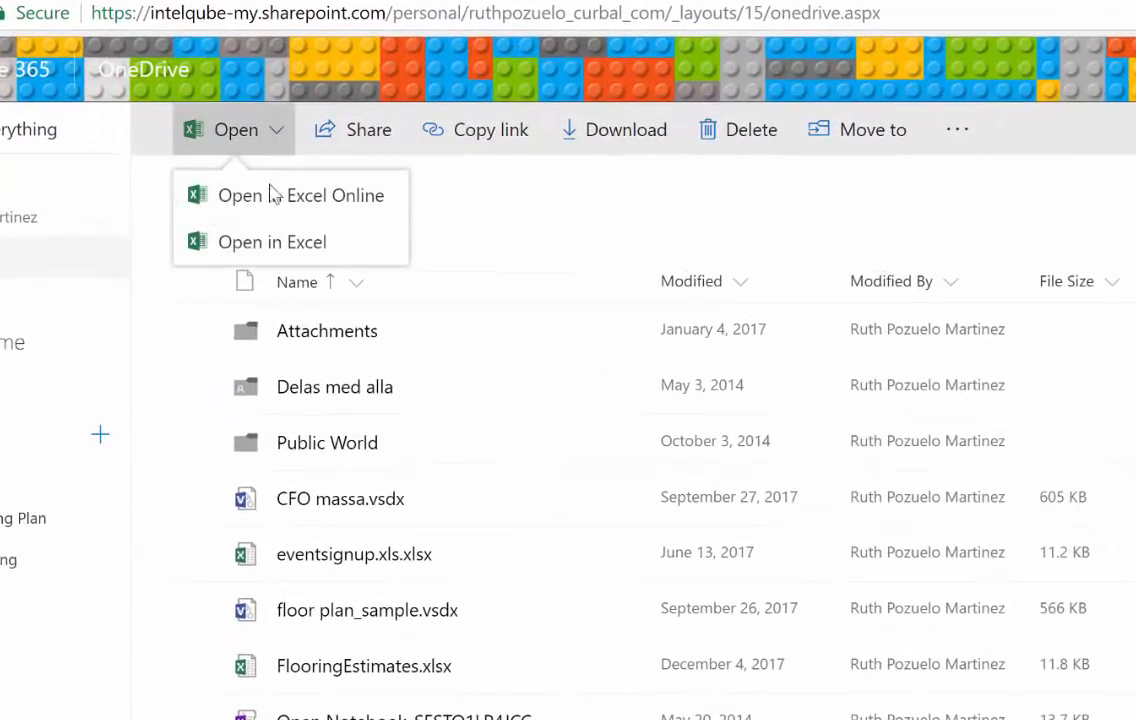
click(276, 245)
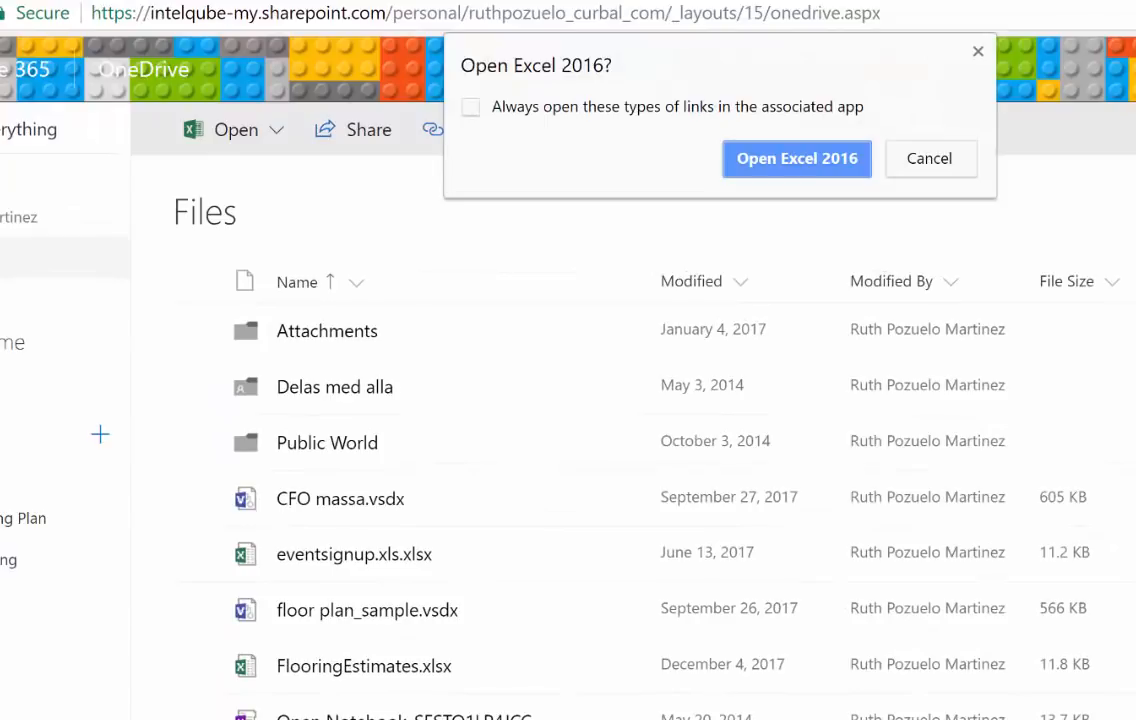
click(750, 152)
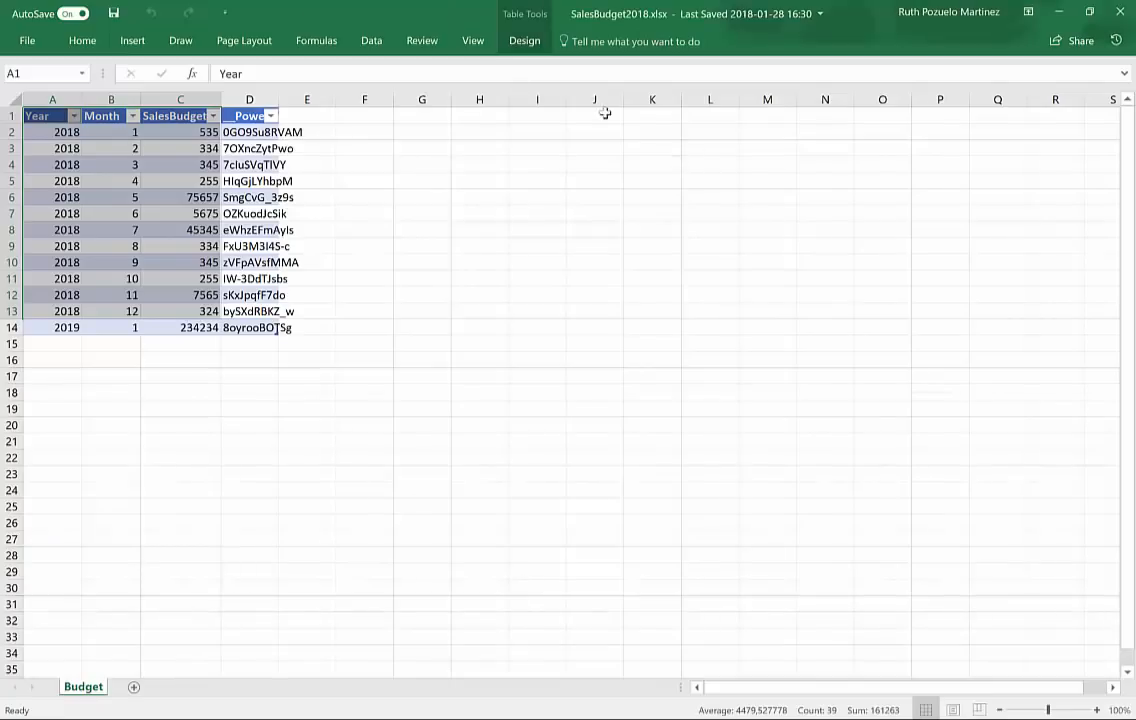
Step: Copy the OneDrive path of the SalesBudget2018 workbook to the clipboard
click(212, 246)
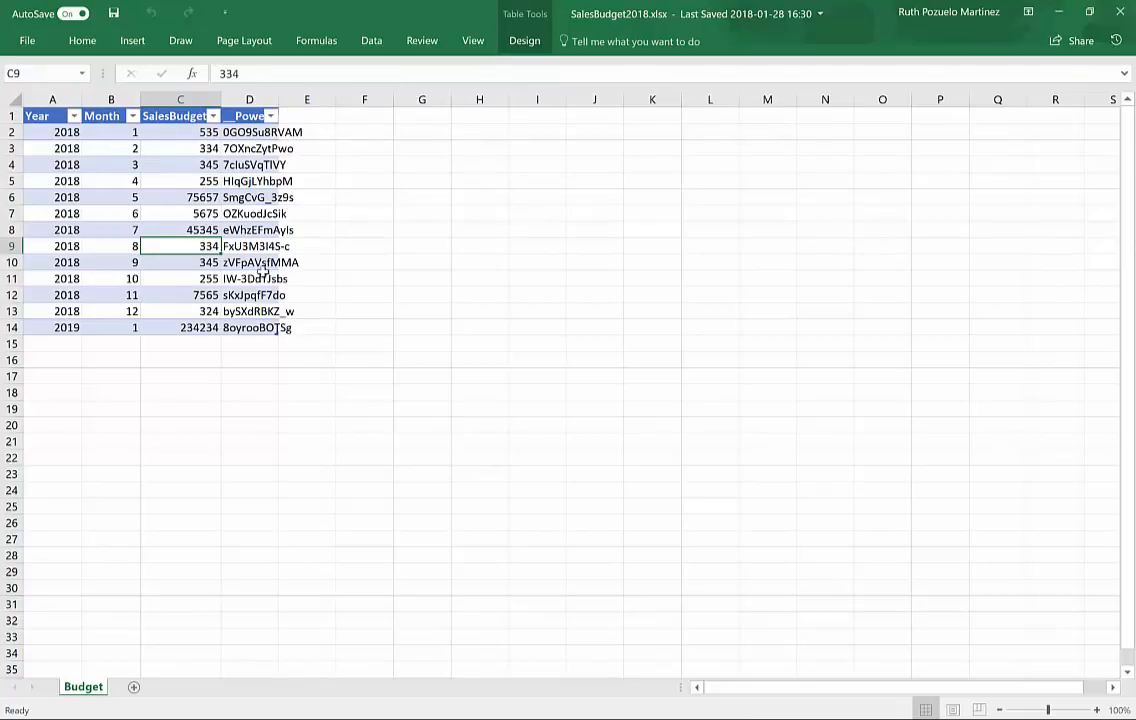
click(27, 40)
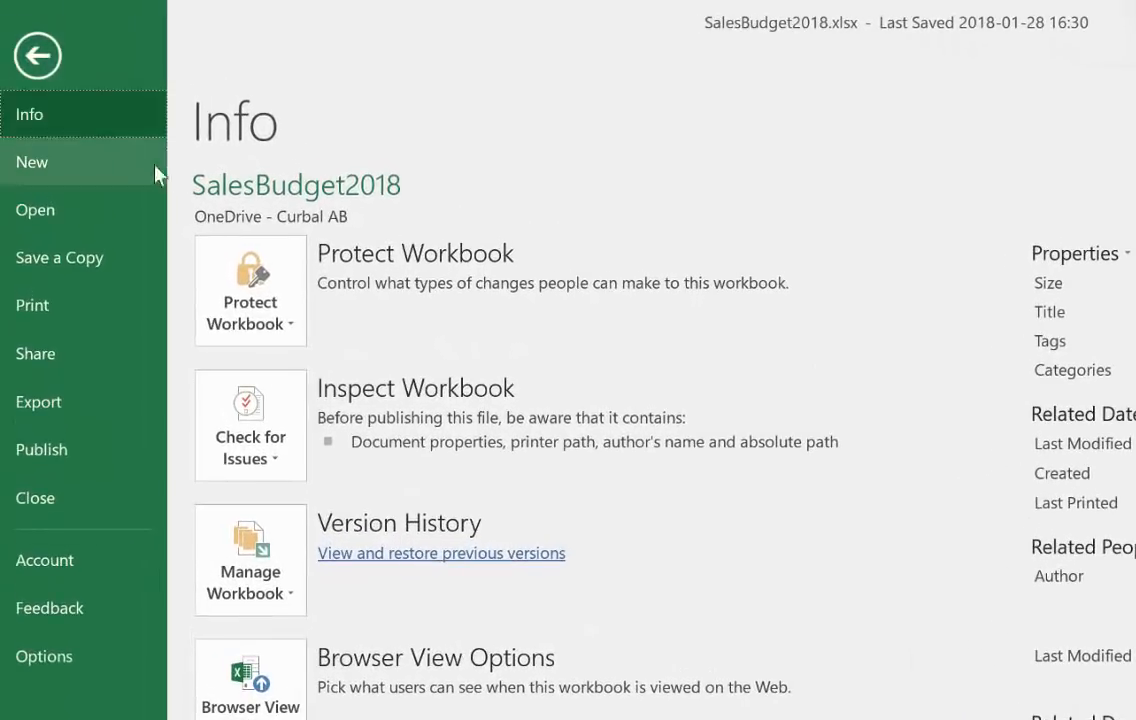
click(298, 218)
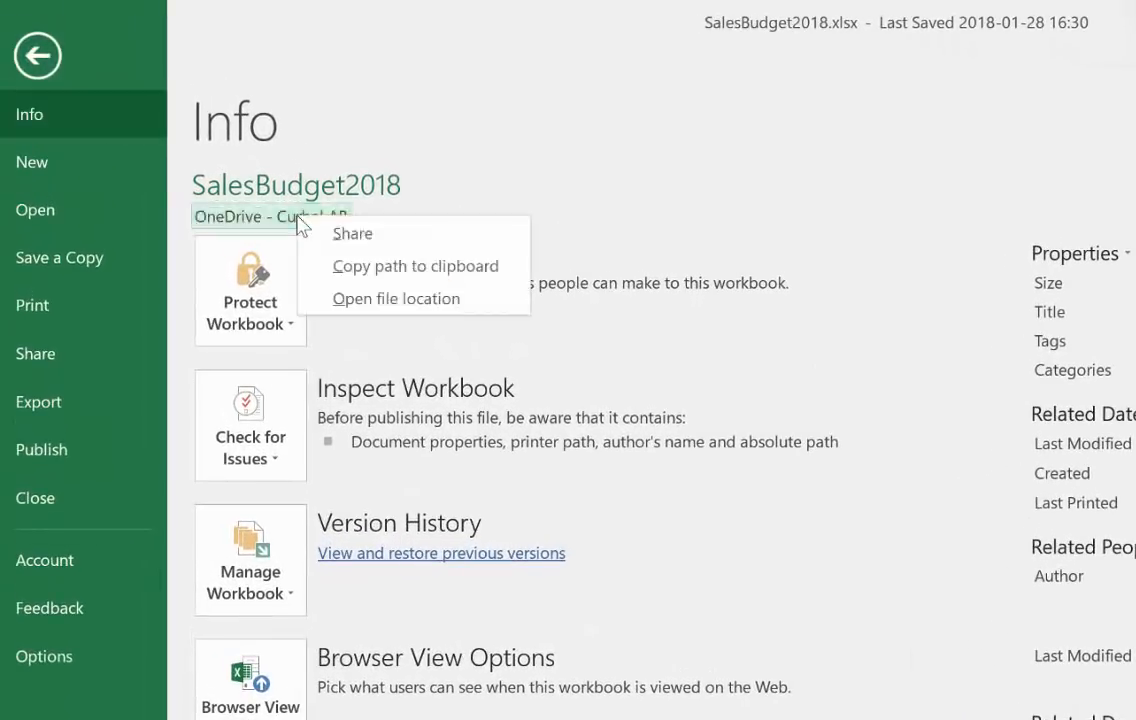
click(391, 266)
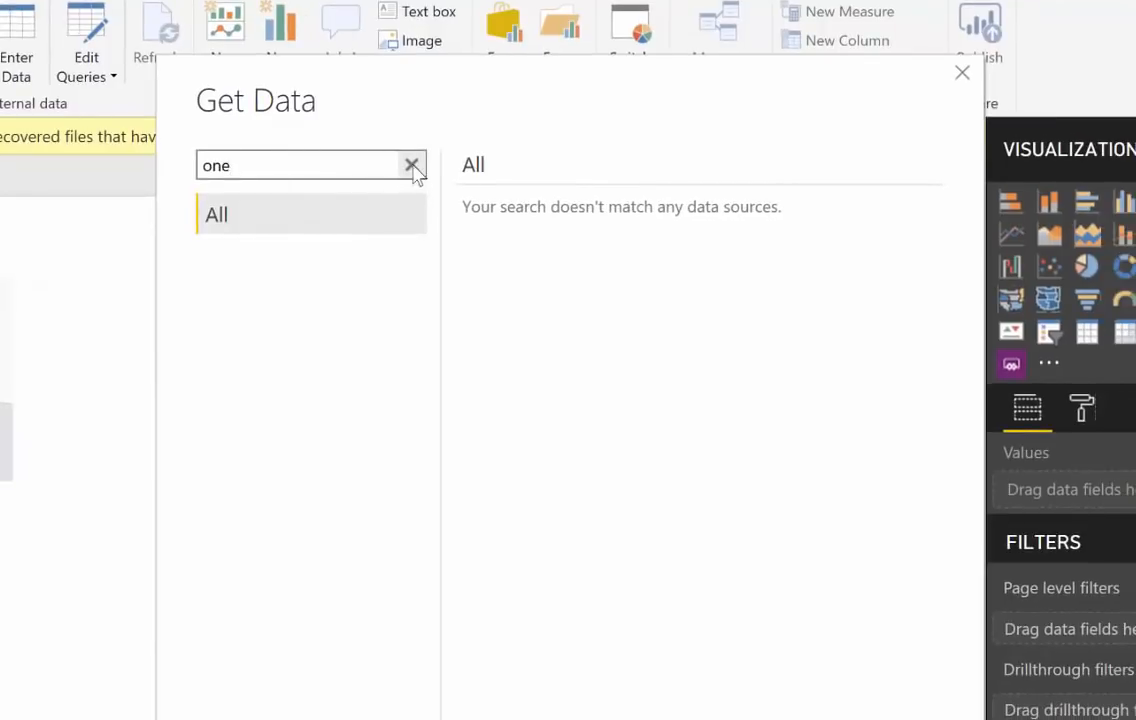
Step: Switch to Power BI Desktop, search the data sources for "web" and start a Web connection
click(411, 165)
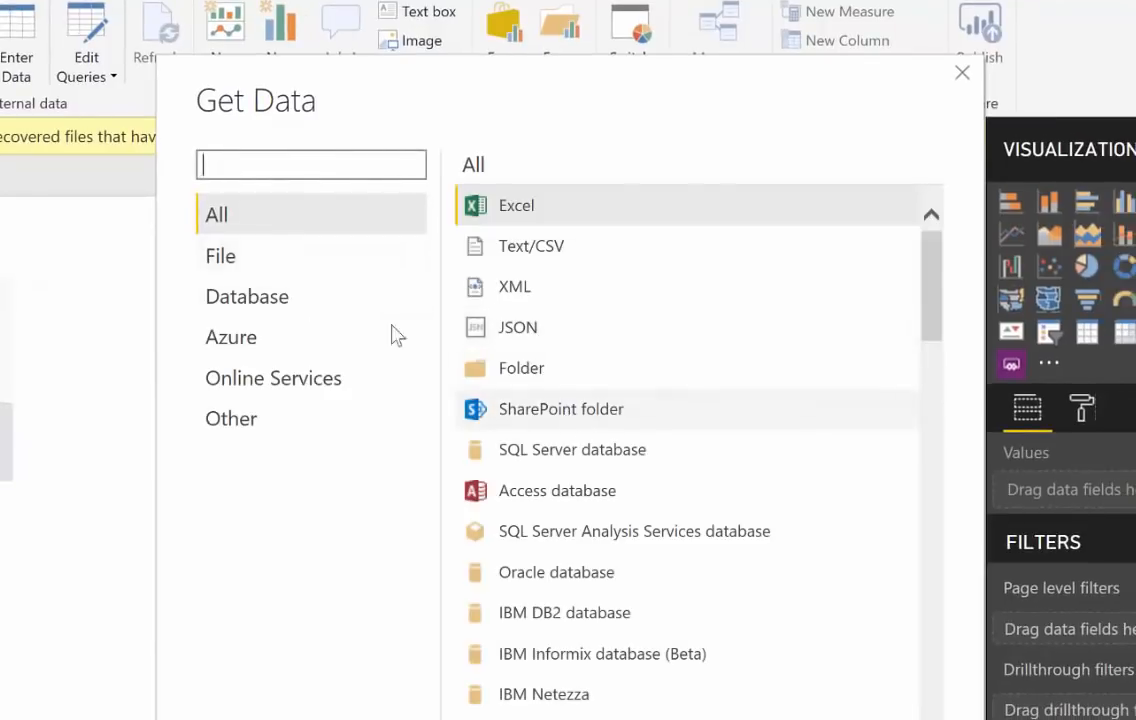
text(w)
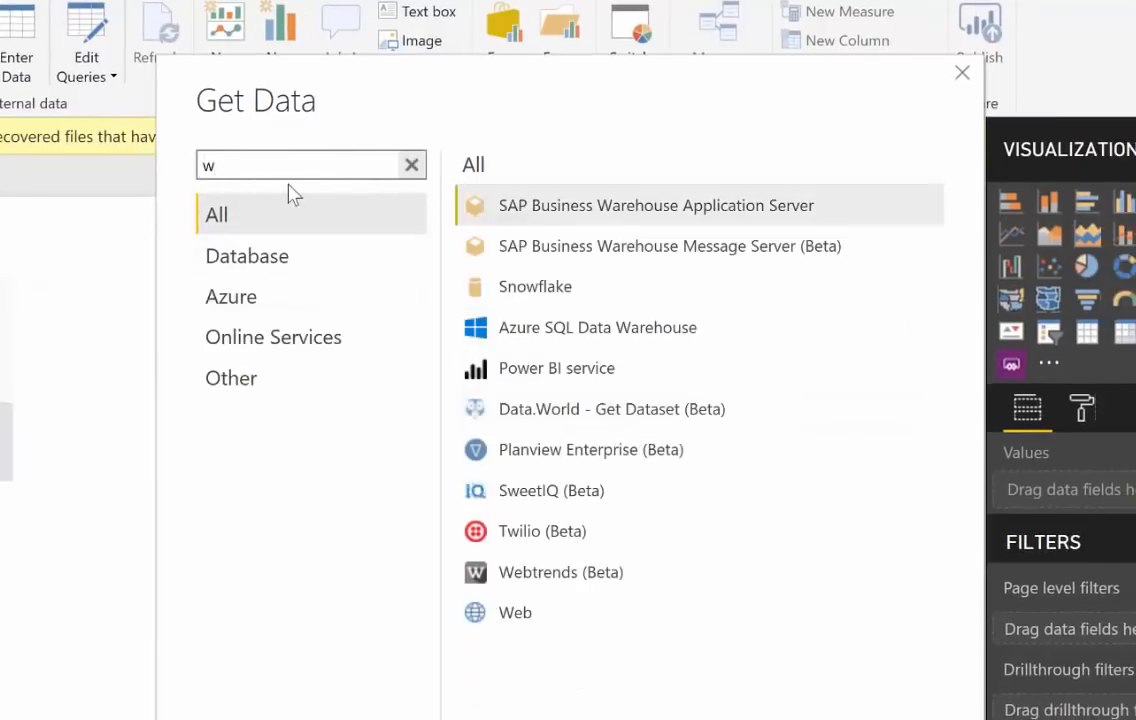
text(eb)
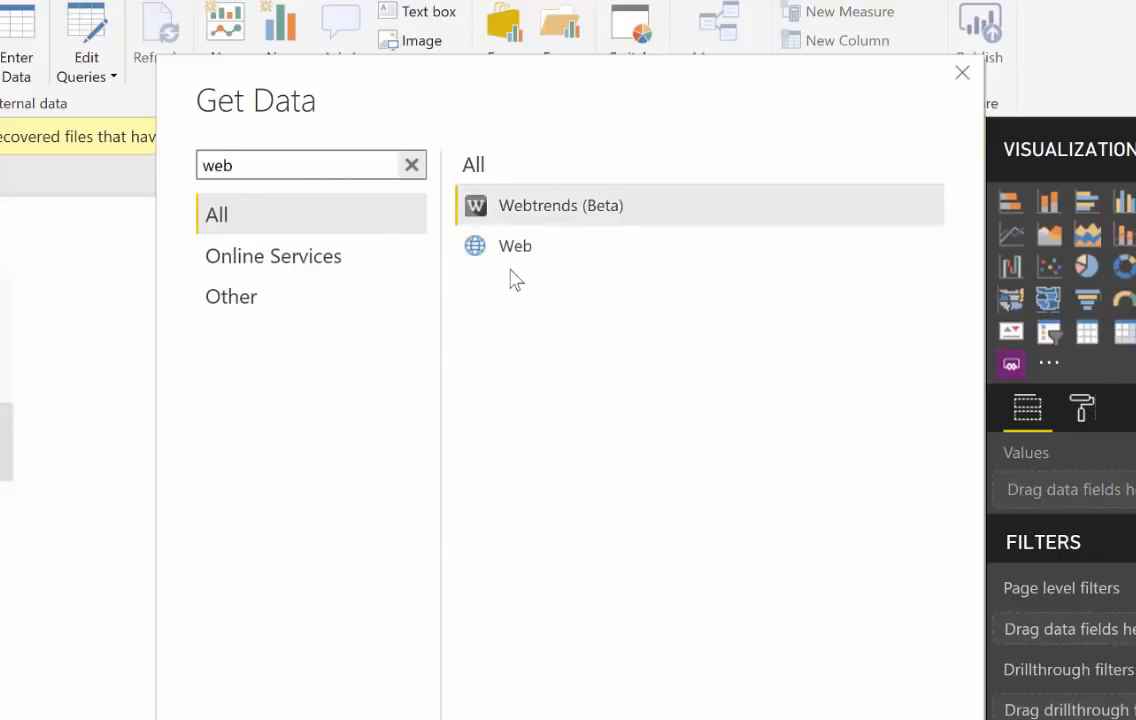
click(515, 262)
key(Return)
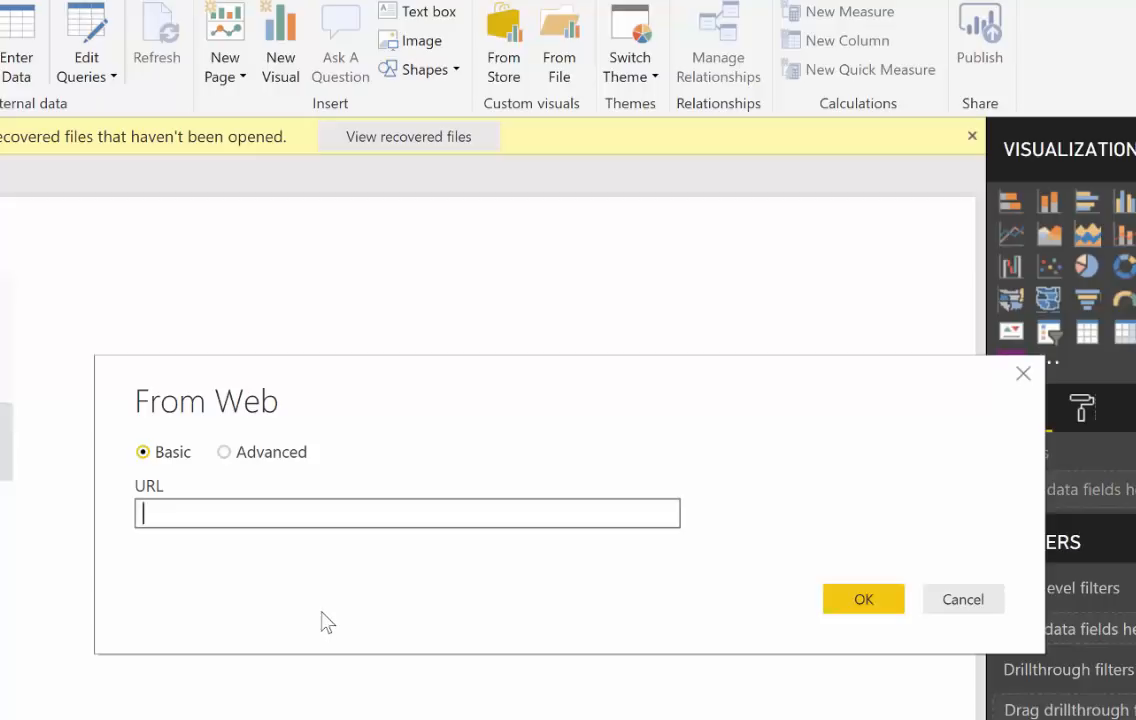
Step: Connect to the copied workbook path without its "?web=1" ending and choose to edit the SalesBudget table
key(ctrl+v)
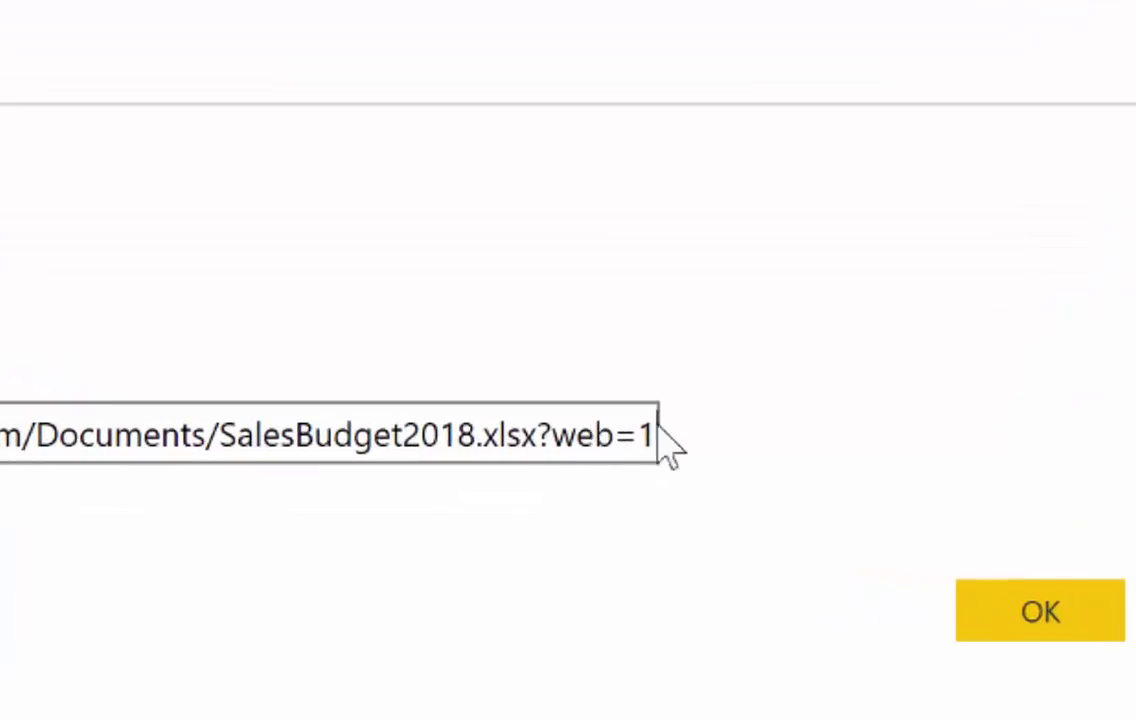
key(BackSpace)
key(BackSpace)
key(BackSpace)
key(BackSpace)
key(BackSpace)
key(BackSpace)
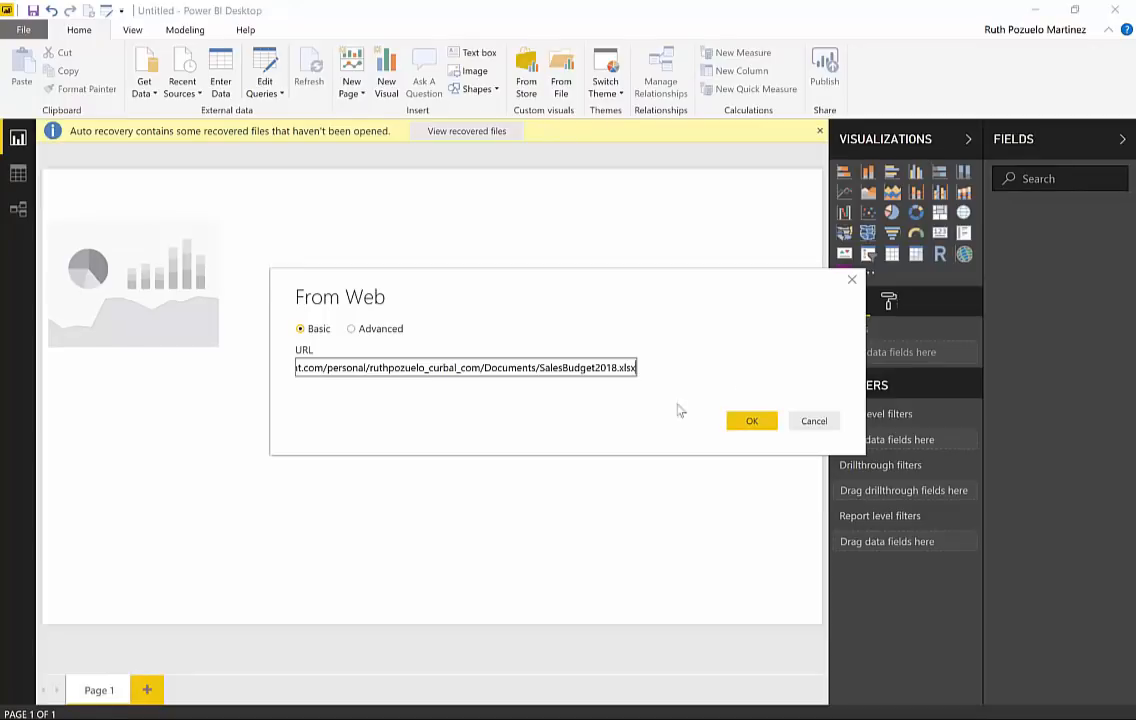
click(753, 425)
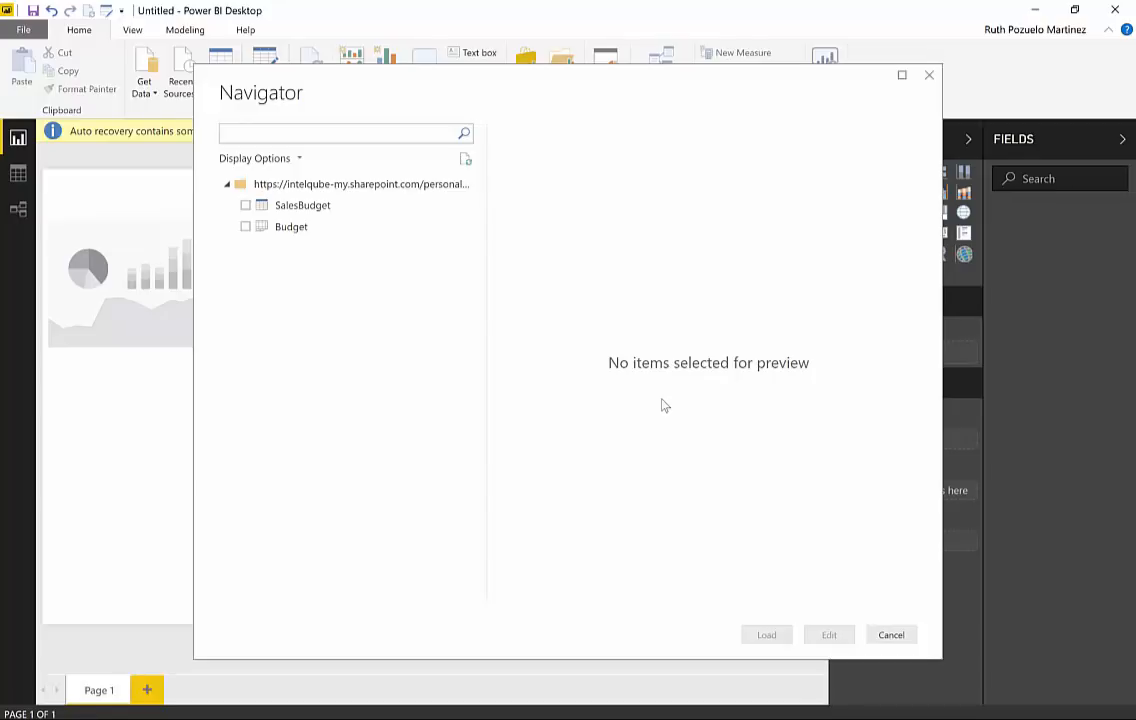
click(245, 205)
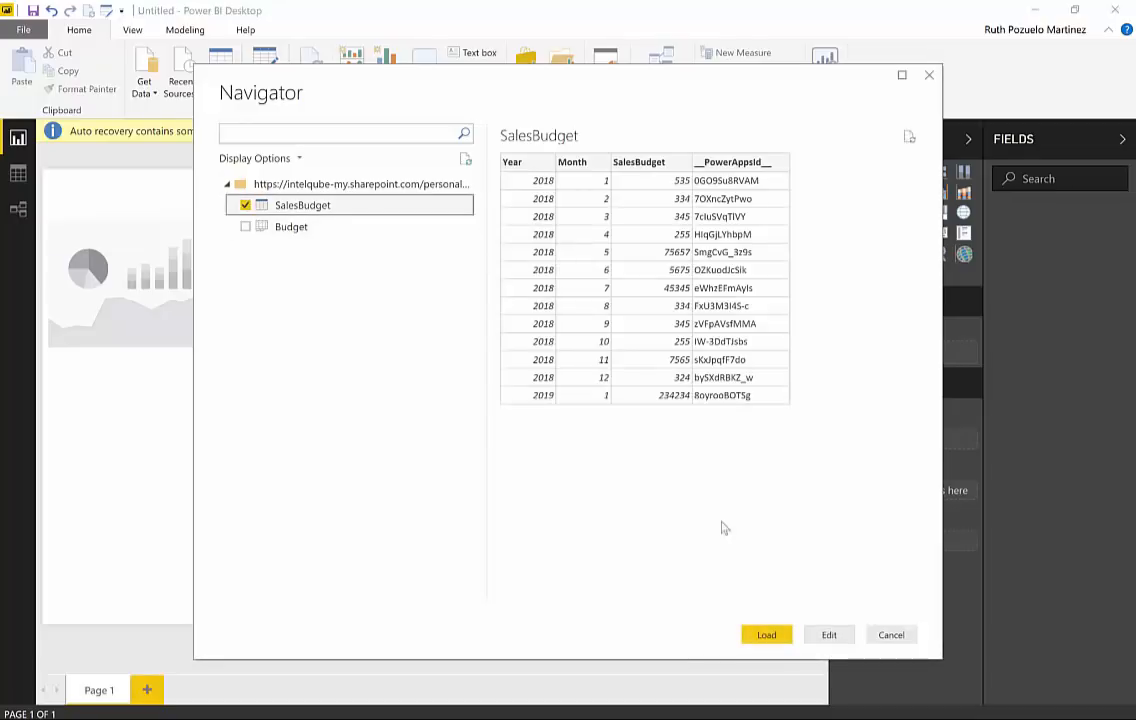
click(837, 641)
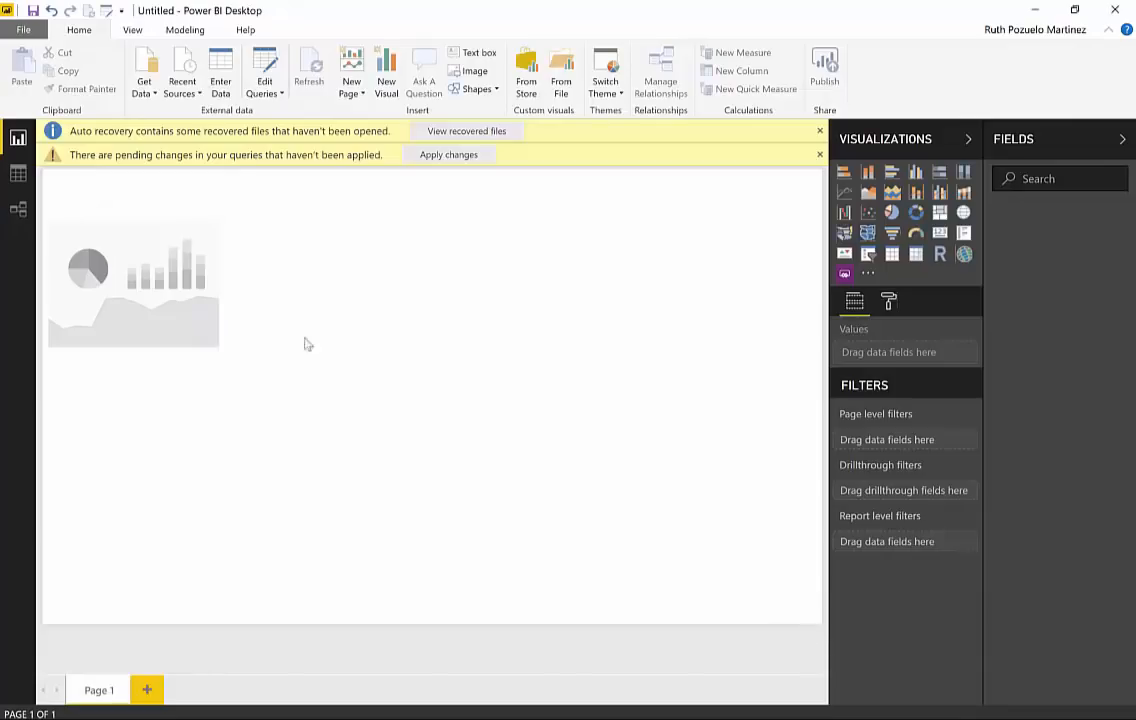
Step: Dismiss both notification bars in the data view and open the Query Editor
click(19, 174)
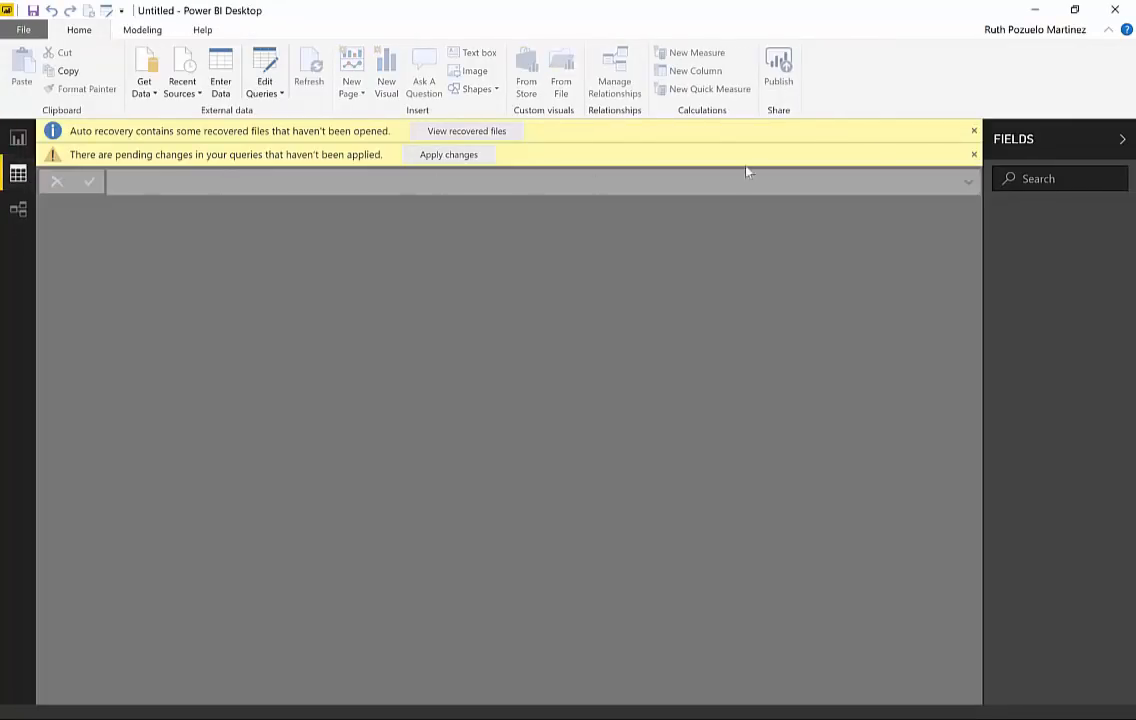
click(973, 132)
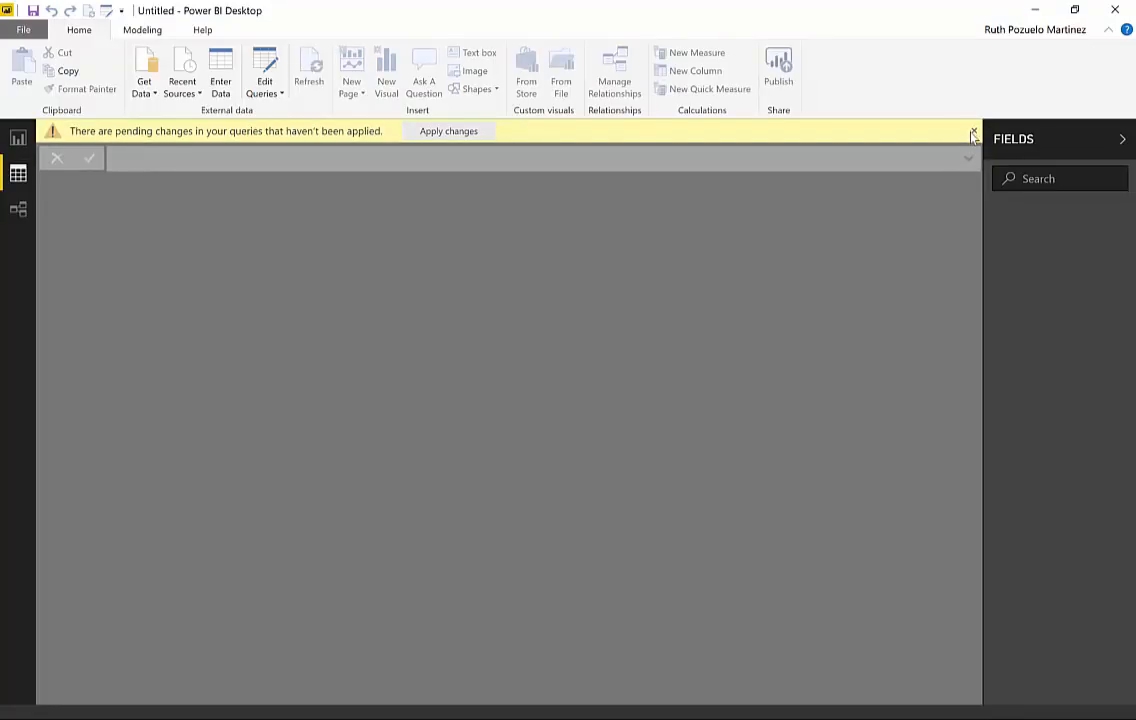
click(973, 132)
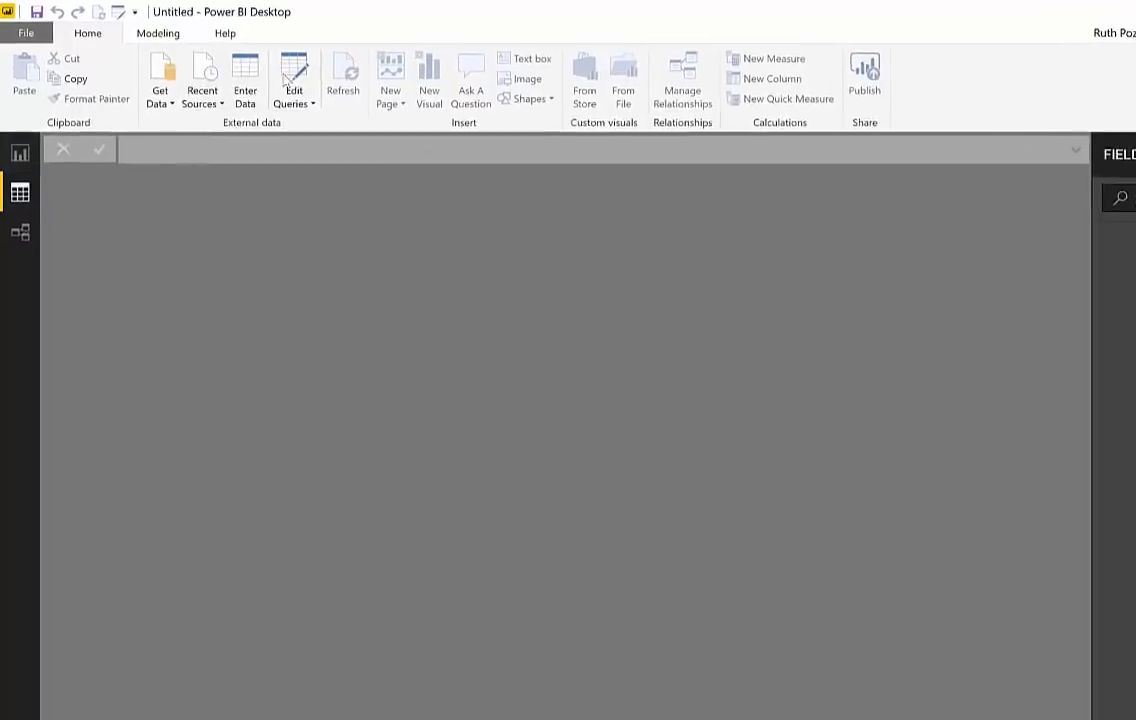
click(263, 73)
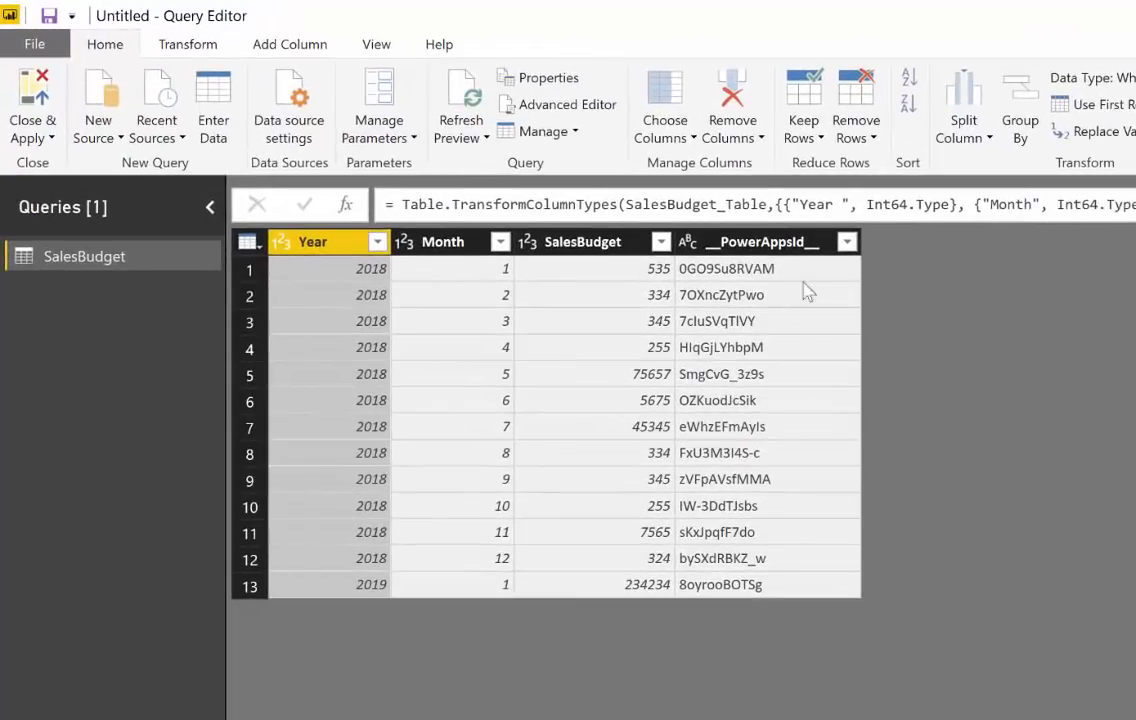
Step: Remove the __PowerAppsId__ column from the SalesBudget query
click(783, 241)
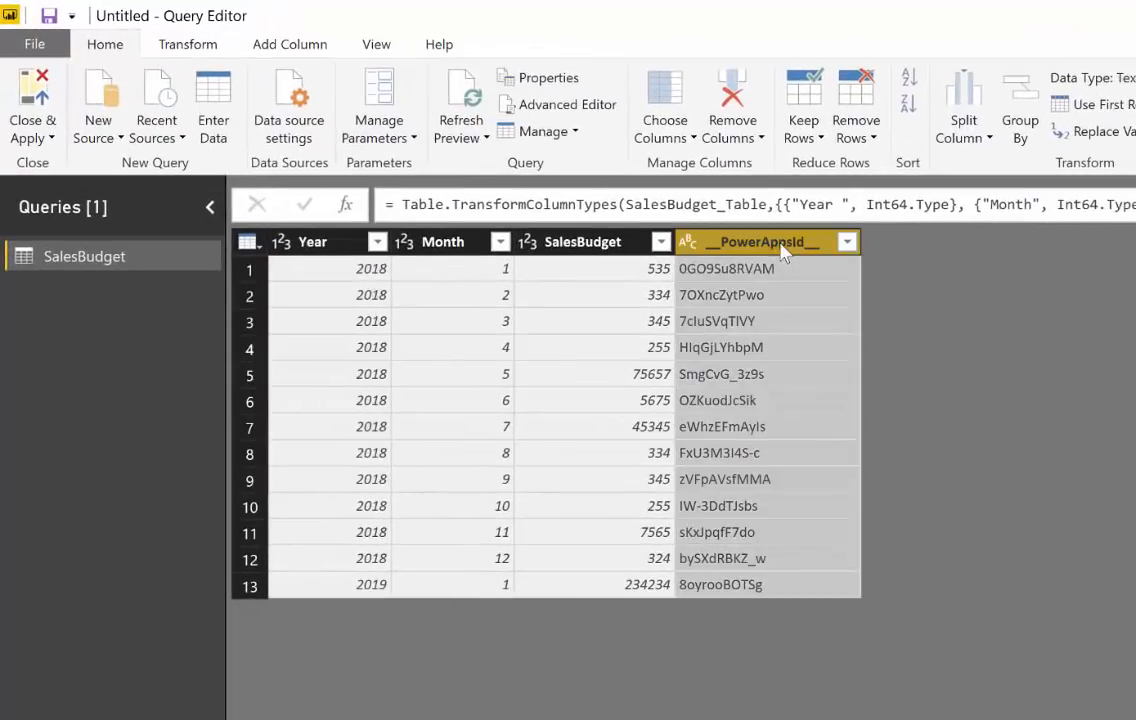
right_click(783, 241)
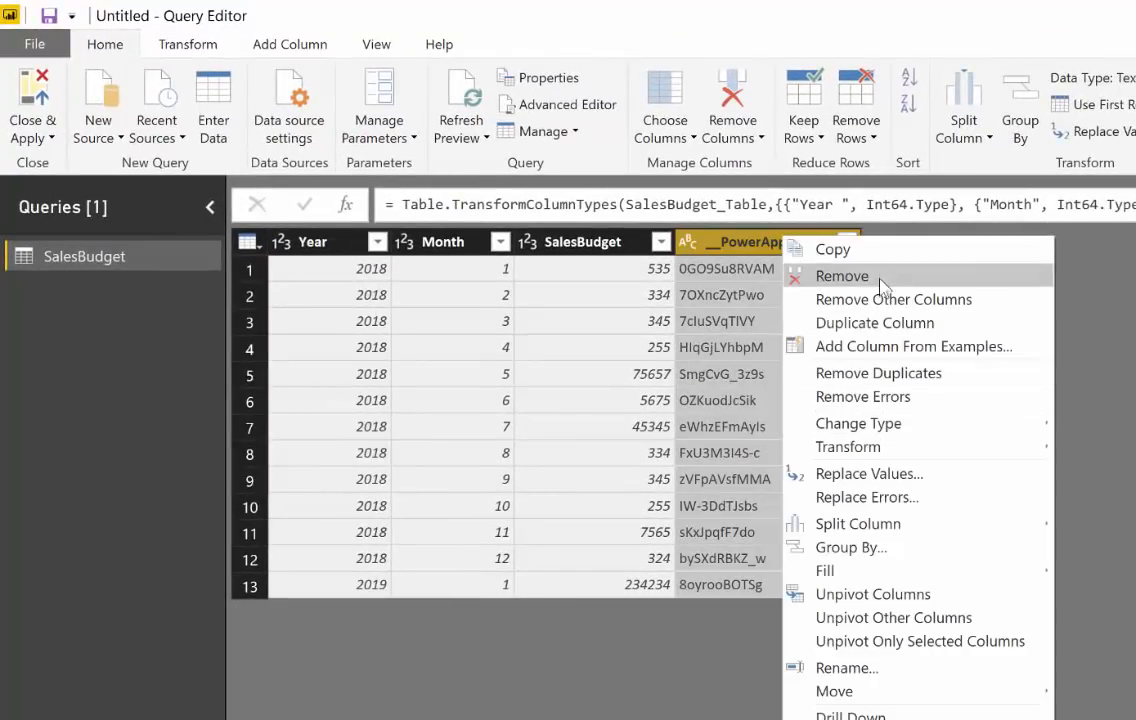
click(845, 275)
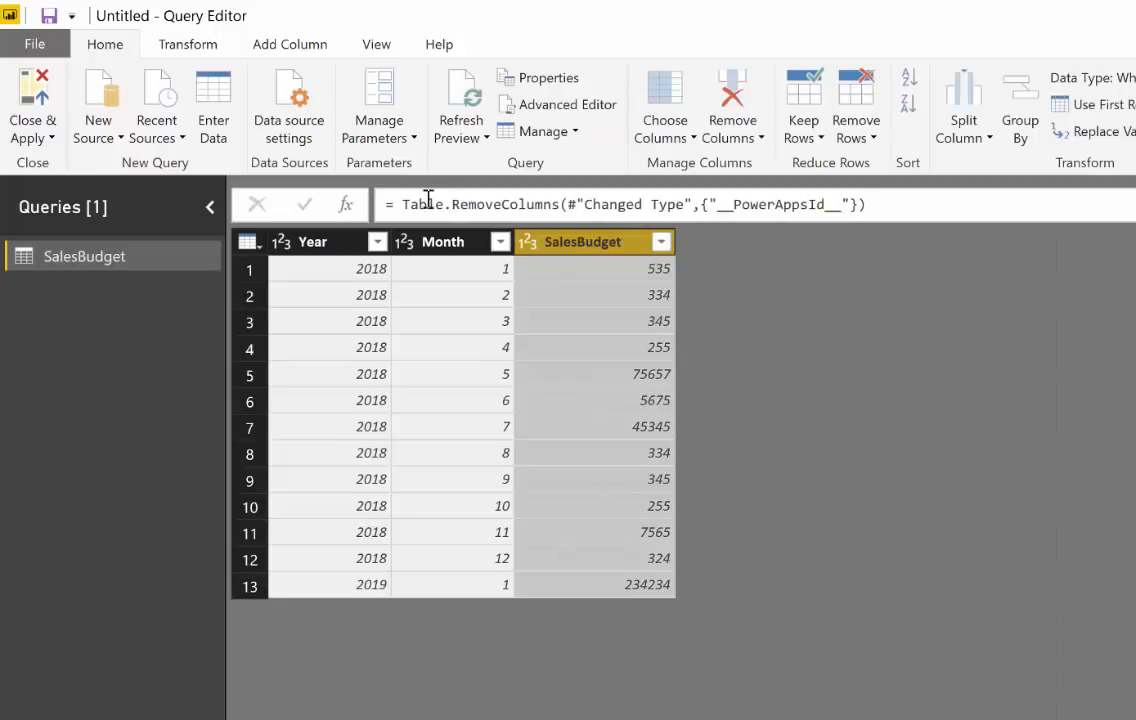
Step: Start a new custom column in the SalesBudget query and name it Date
click(197, 46)
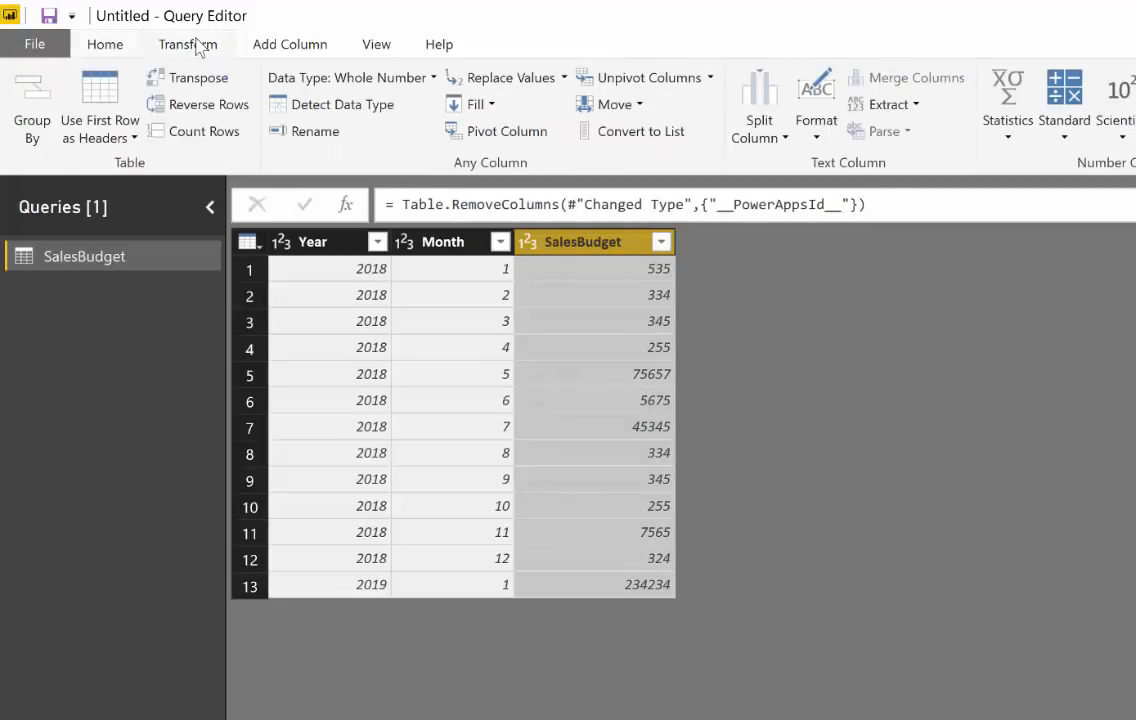
click(262, 46)
click(119, 95)
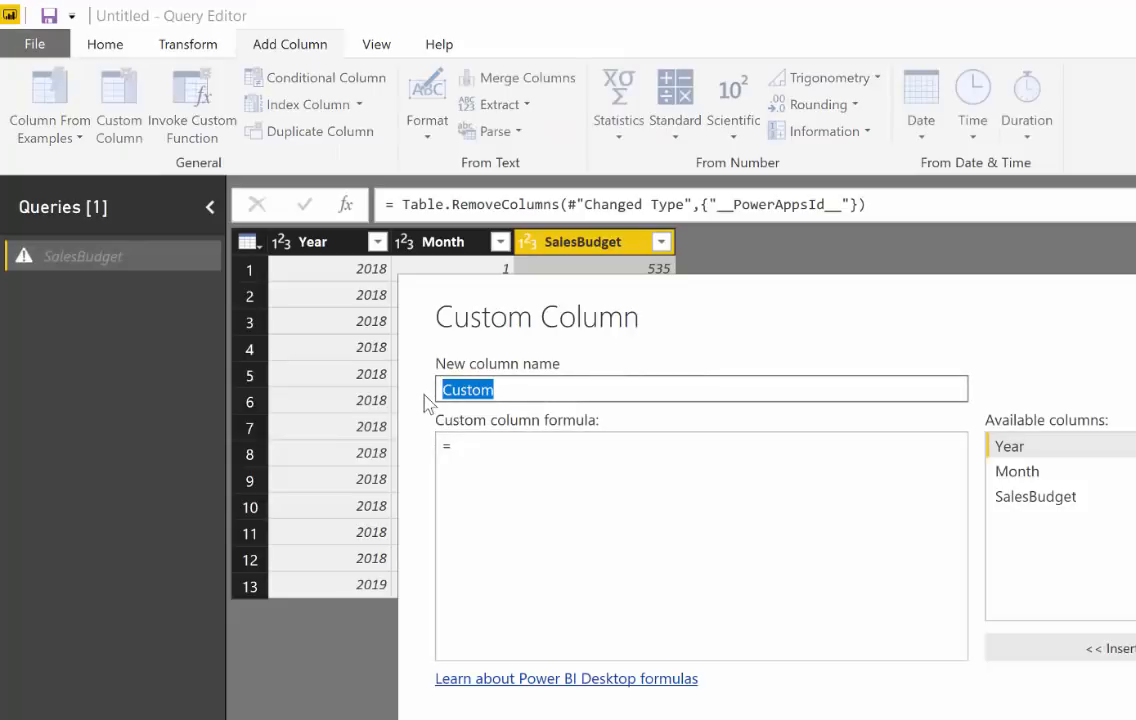
text(Date)
key(Tab)
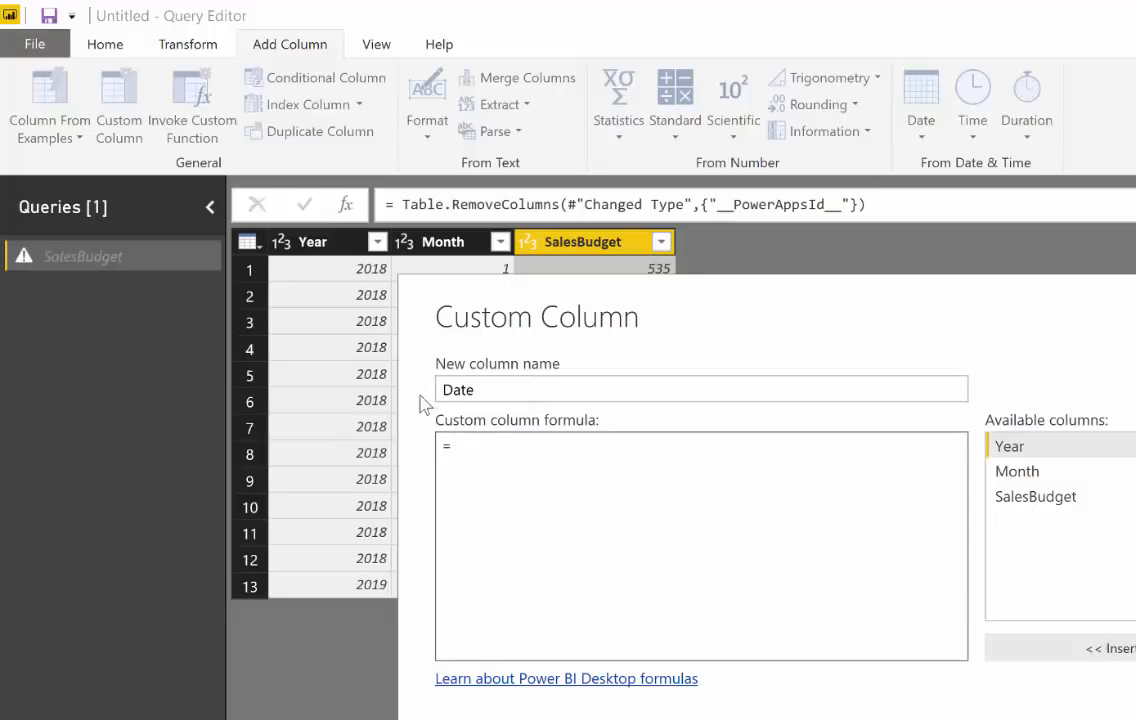
Step: Define the Date column with the formula [#"Year "]&"-"&[Month]&"-01" and create it
double_click(1010, 446)
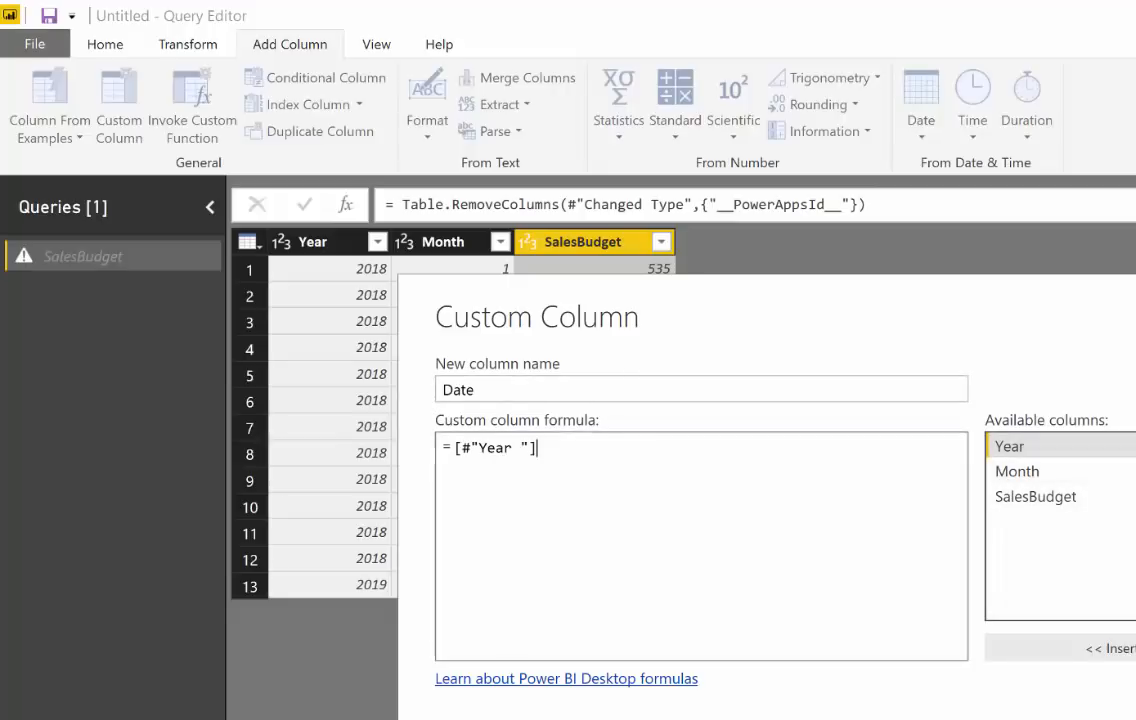
text(&)
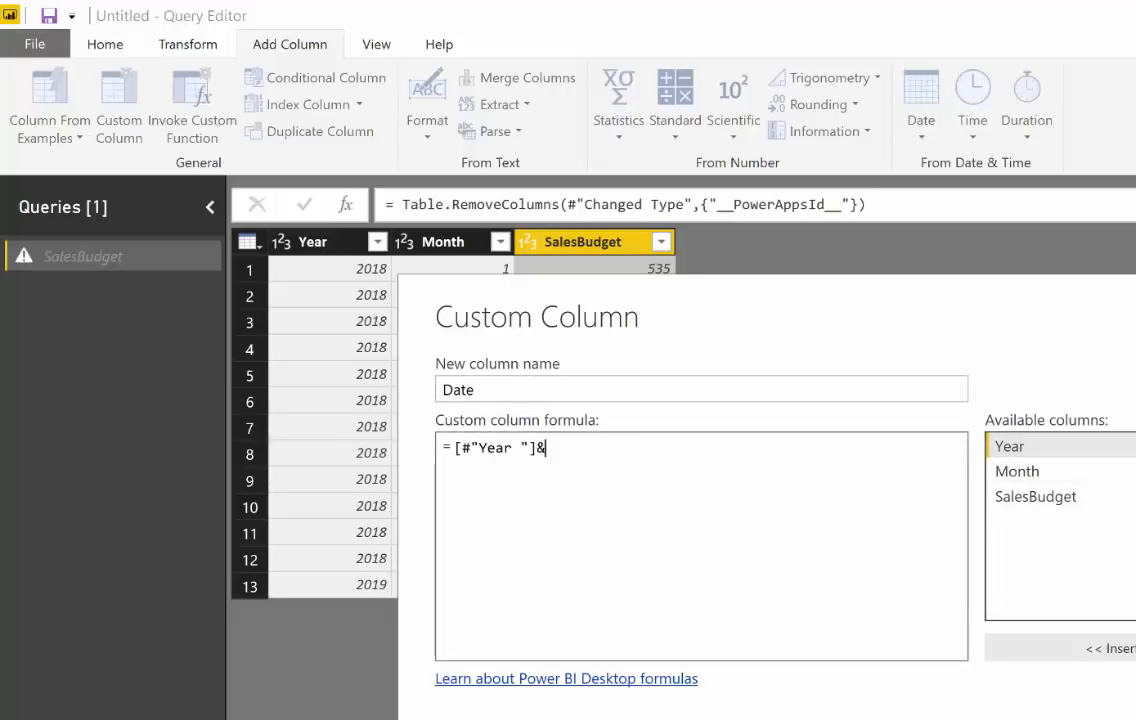
text("-"&)
double_click(1038, 474)
text(&"-02)
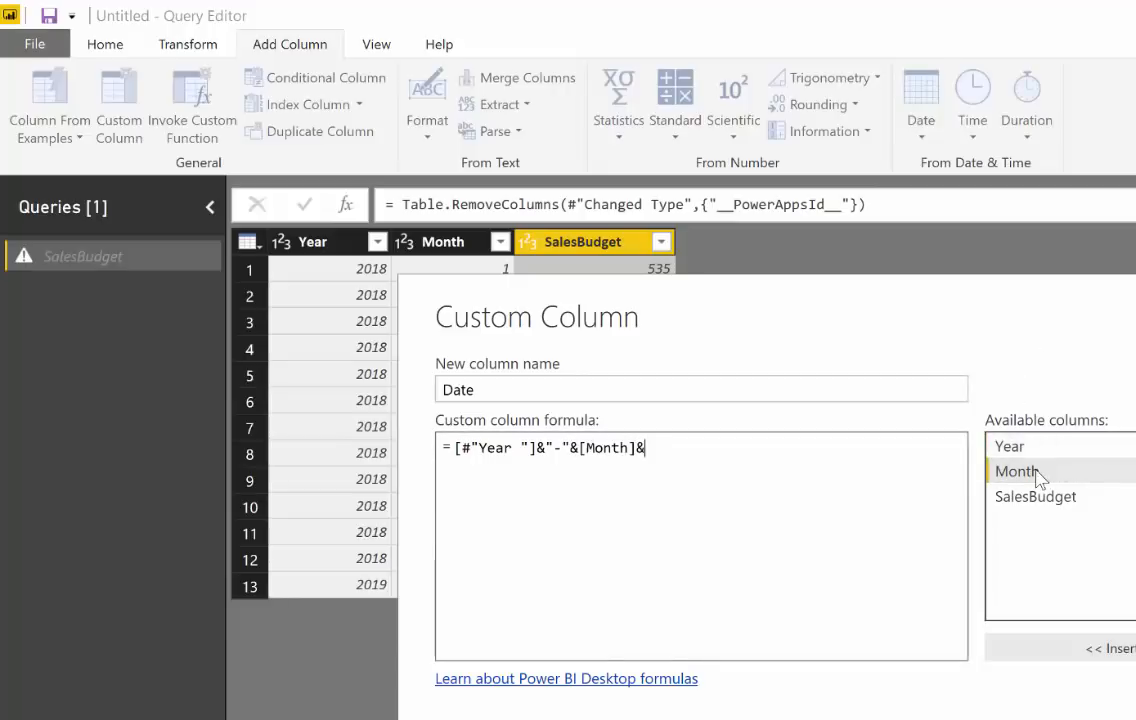
key(BackSpace)
text(1")
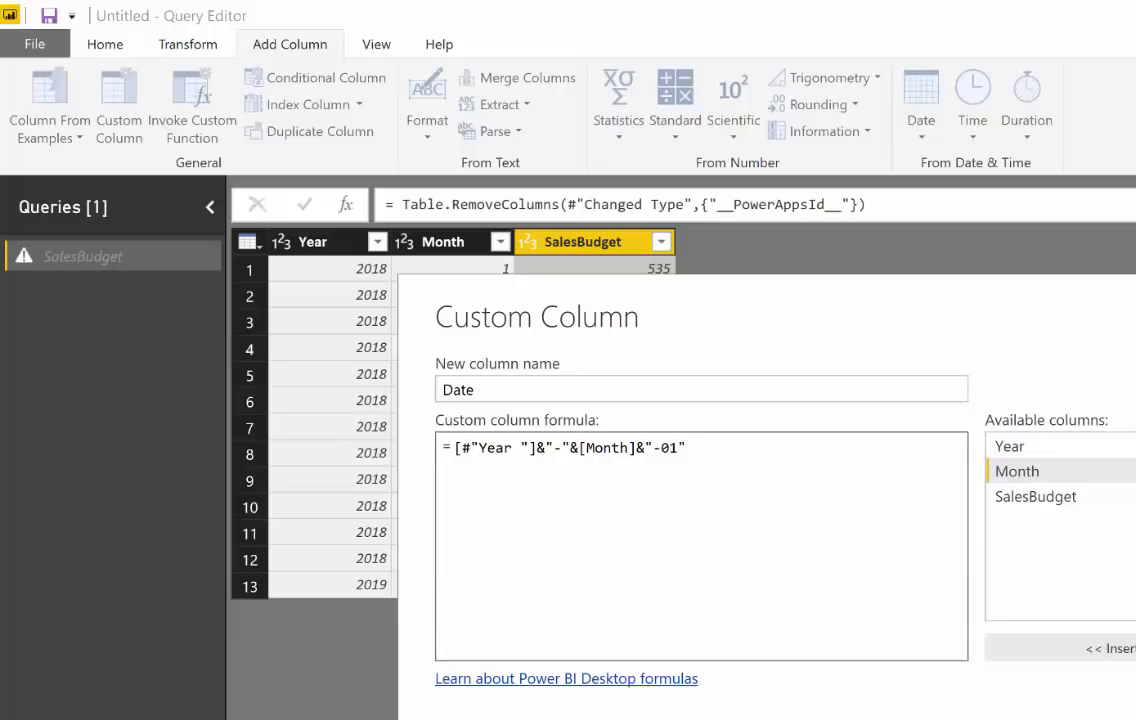
key(Return)
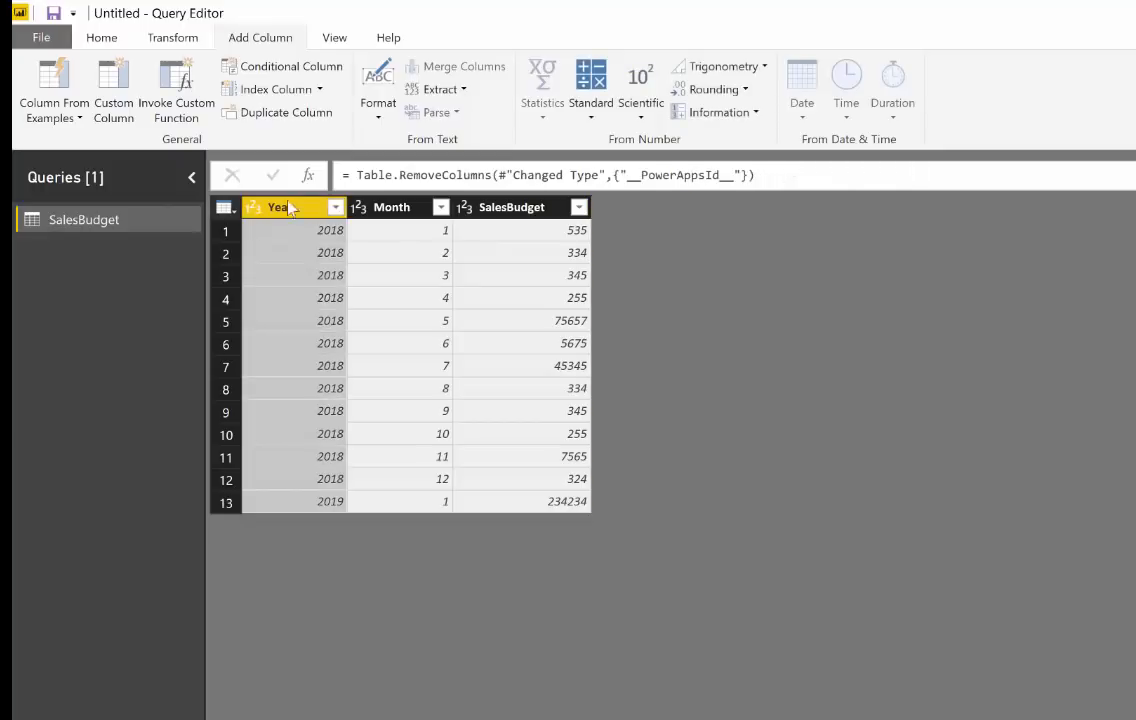
Step: Change the Year and Month columns to the Text data type, inserting this as a step before the Date column is added
ctrl+click(362, 210)
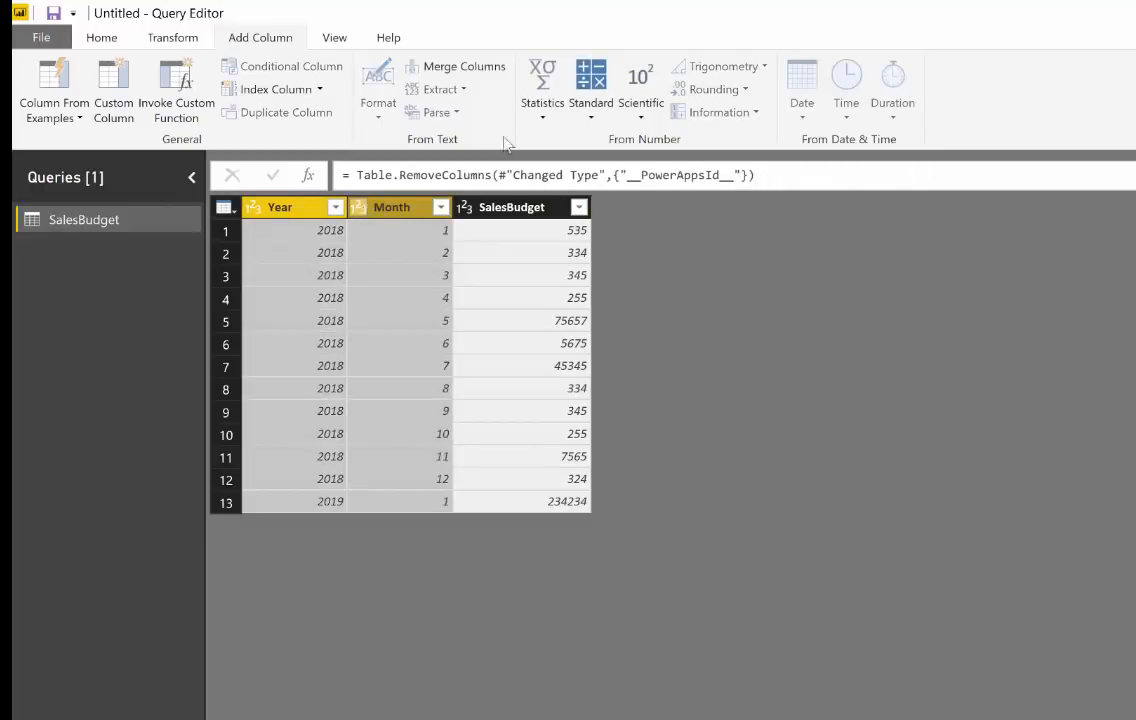
click(98, 40)
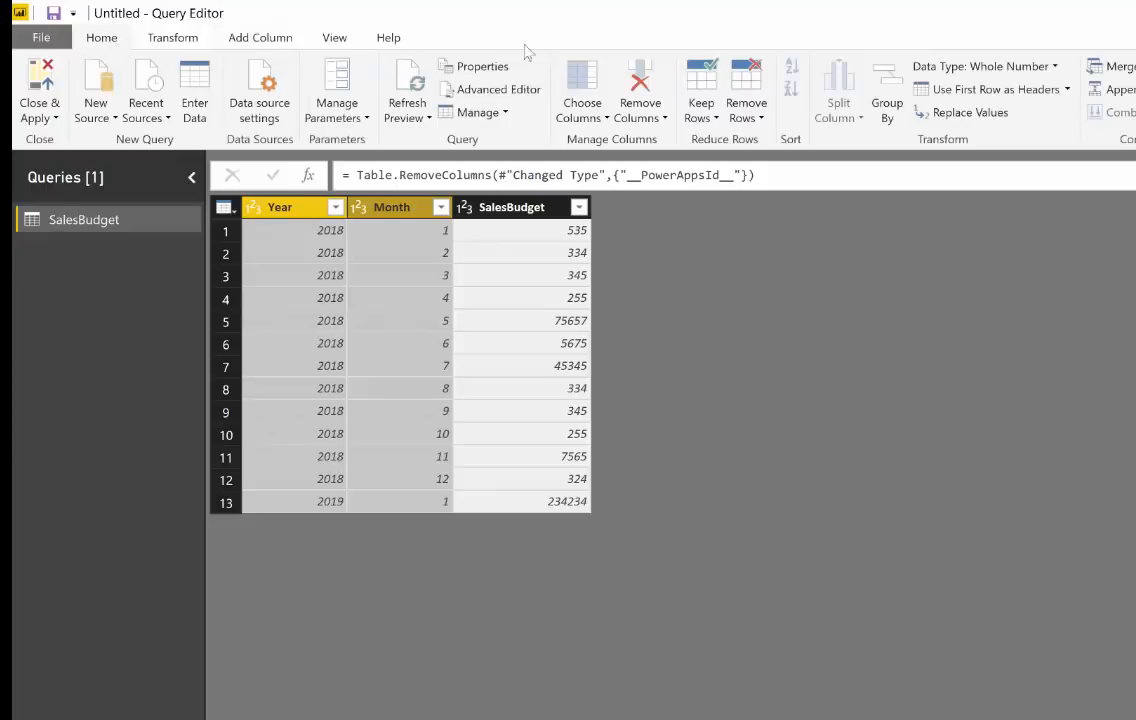
click(975, 66)
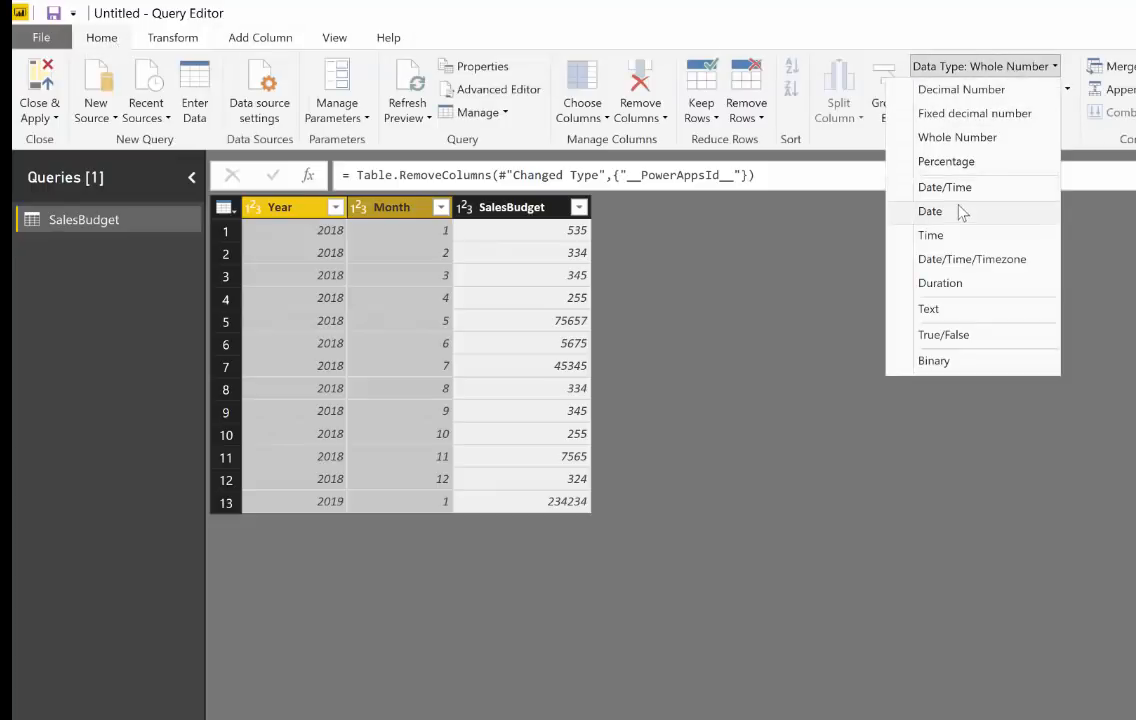
click(966, 308)
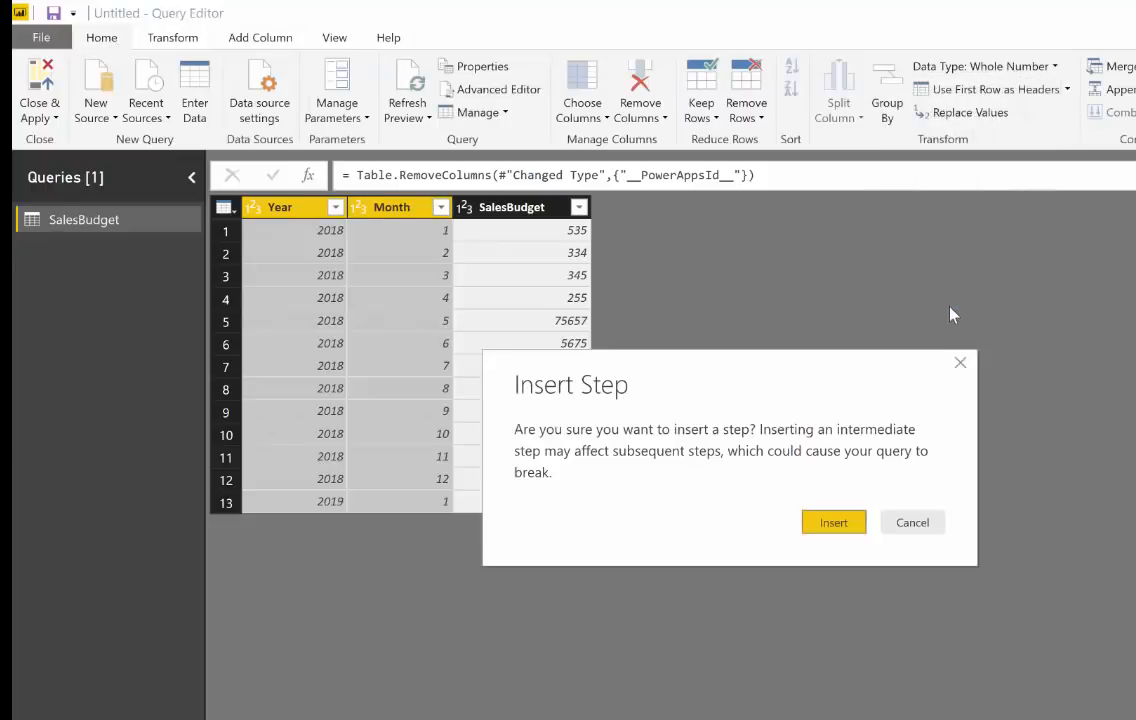
click(851, 521)
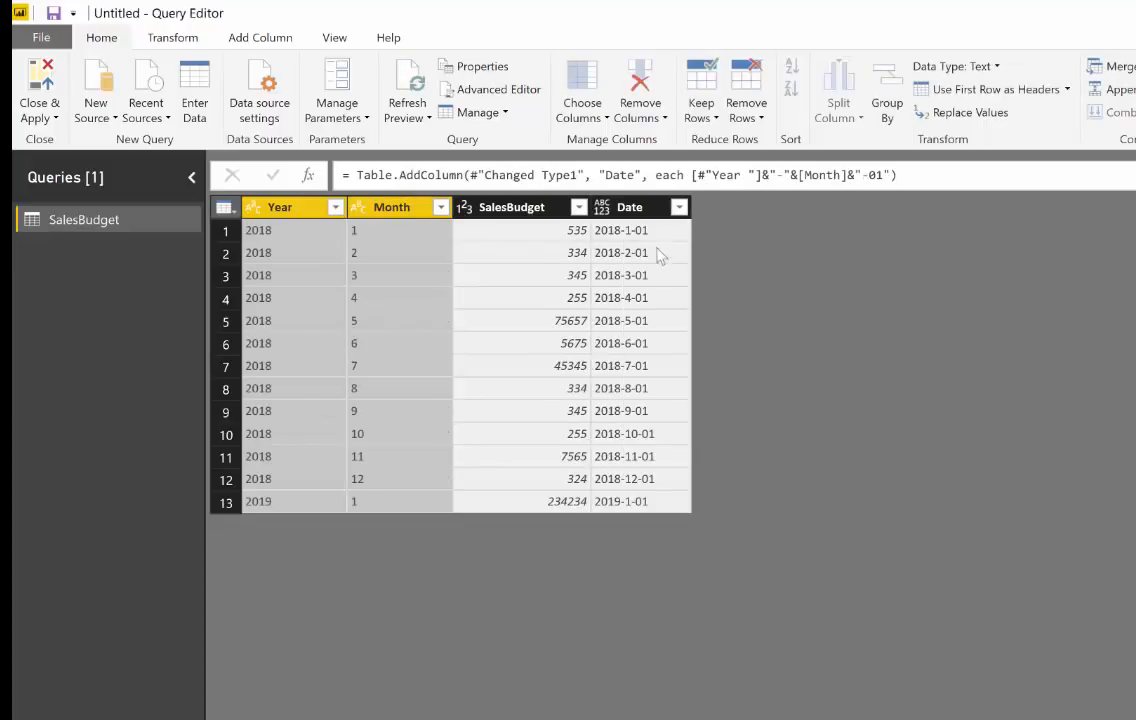
Step: Review the Date column's custom formula, keep it as it is, and change the column's data type to Date
click(620, 209)
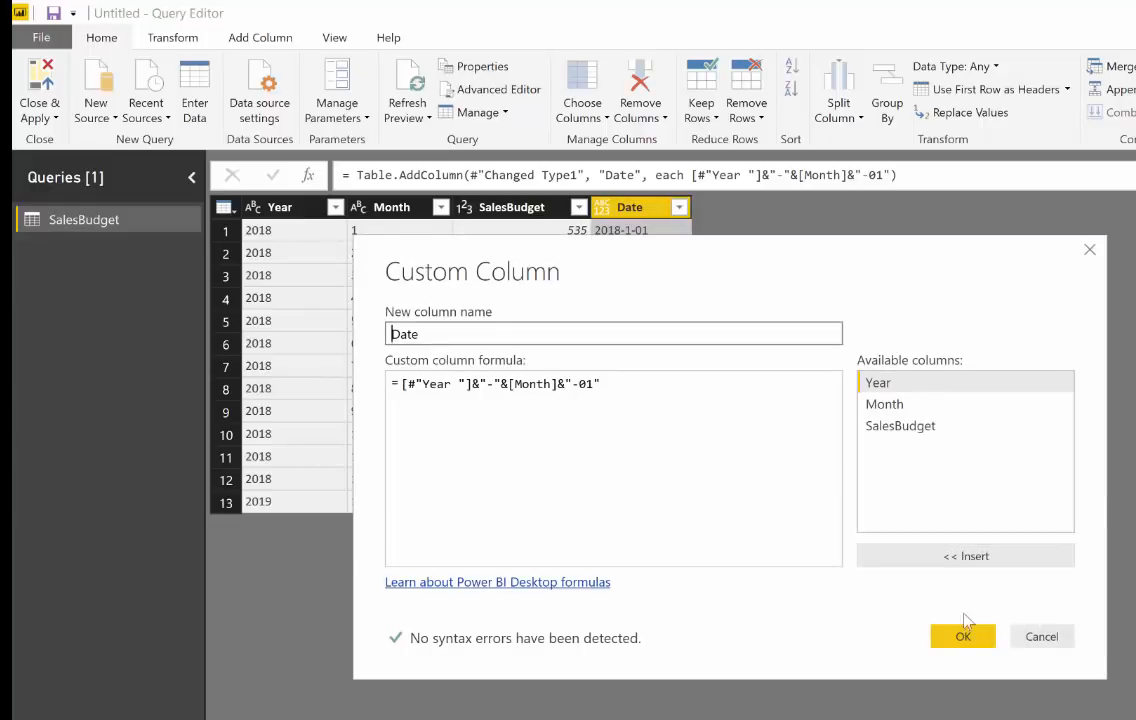
click(956, 648)
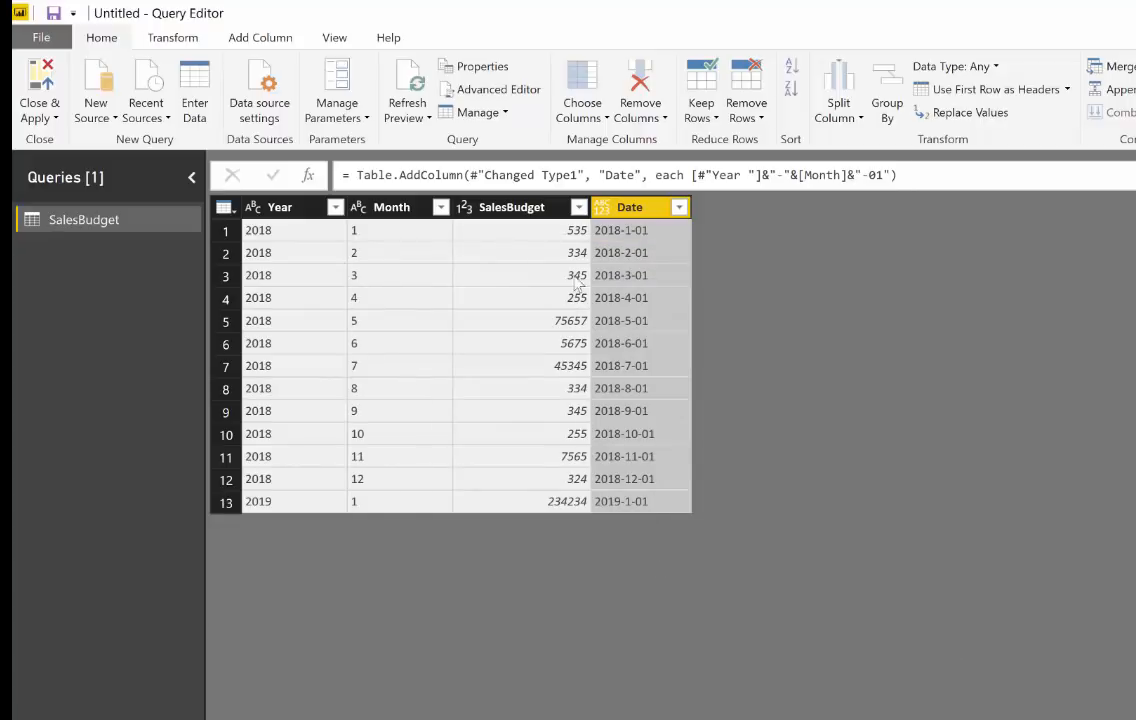
click(601, 207)
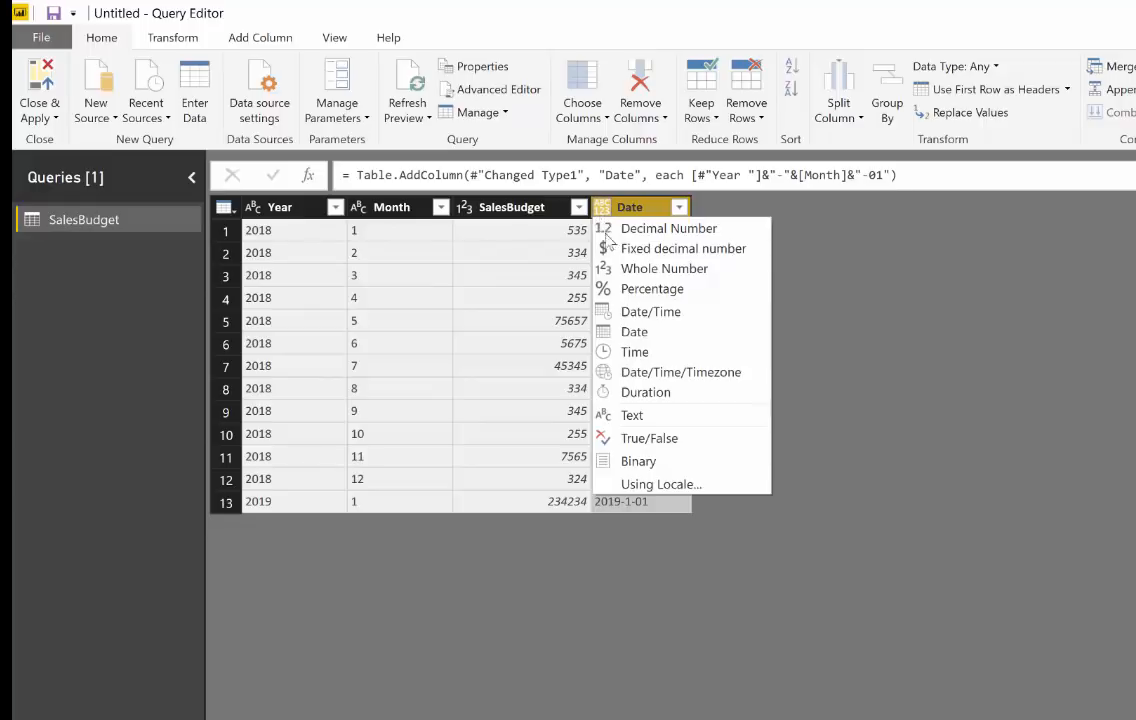
click(634, 331)
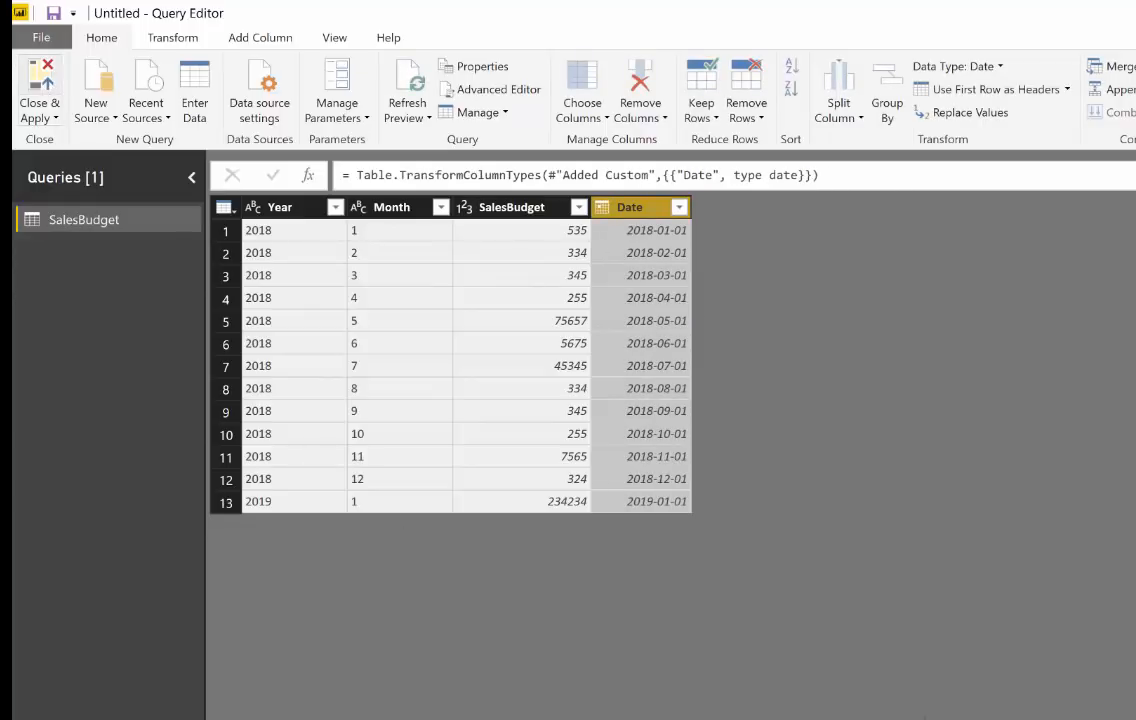
Step: Apply the query changes and return to the report page, dismissing the recovered-files notice
click(40, 95)
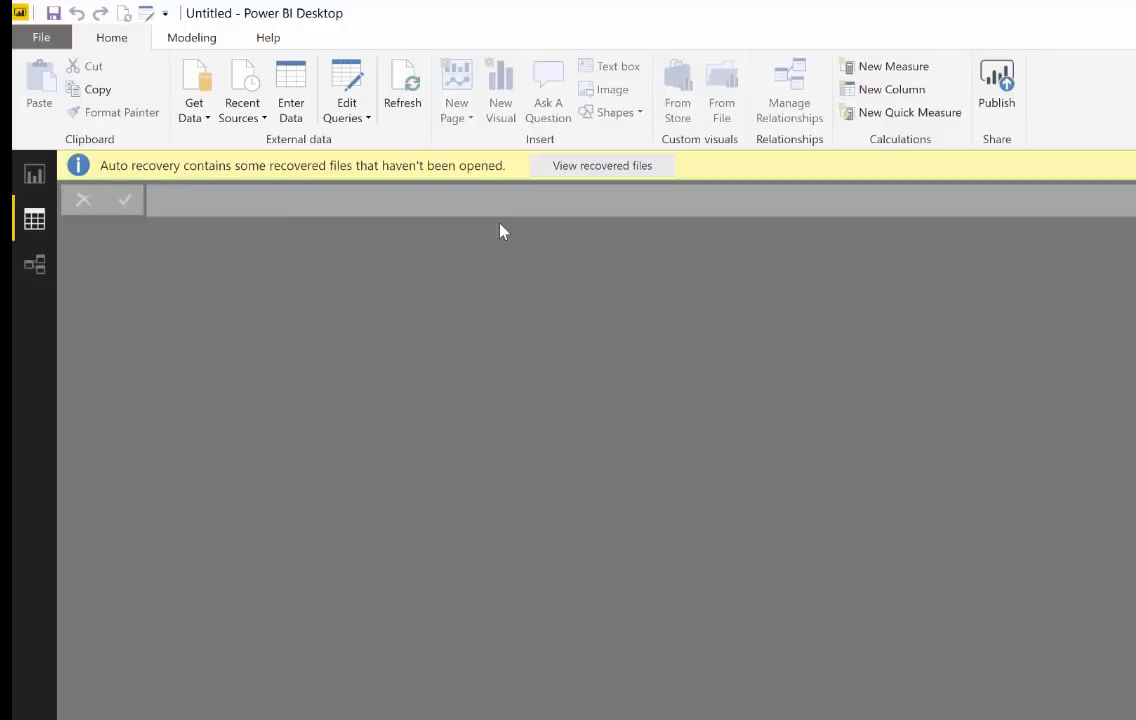
click(36, 177)
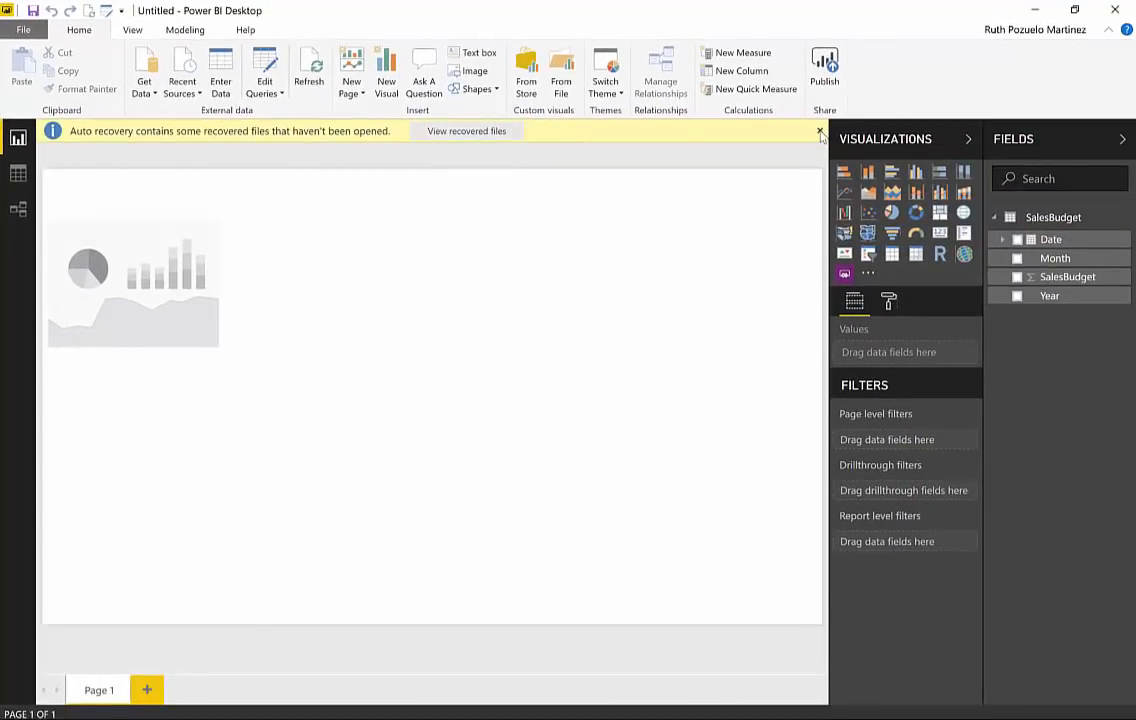
click(820, 132)
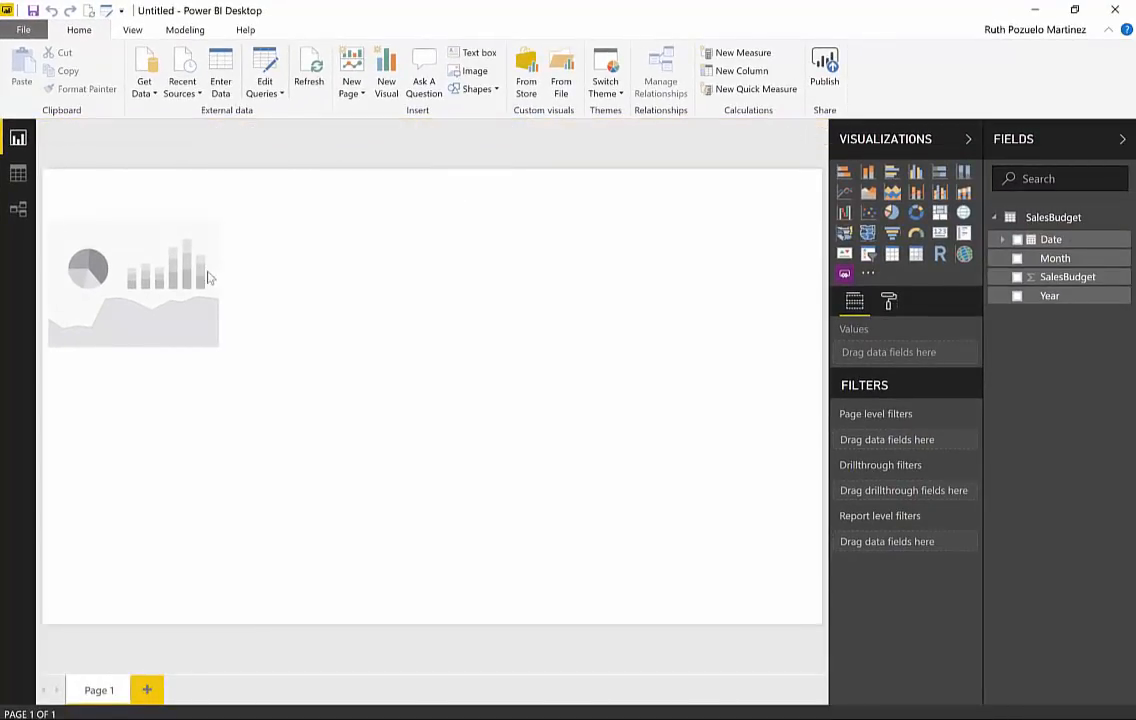
Step: Add the Year field to the PowerApps visual, embed the existing SalesBudget app in it, and make the visual taller and slightly narrower
click(175, 230)
drag(1057, 297, 398, 471)
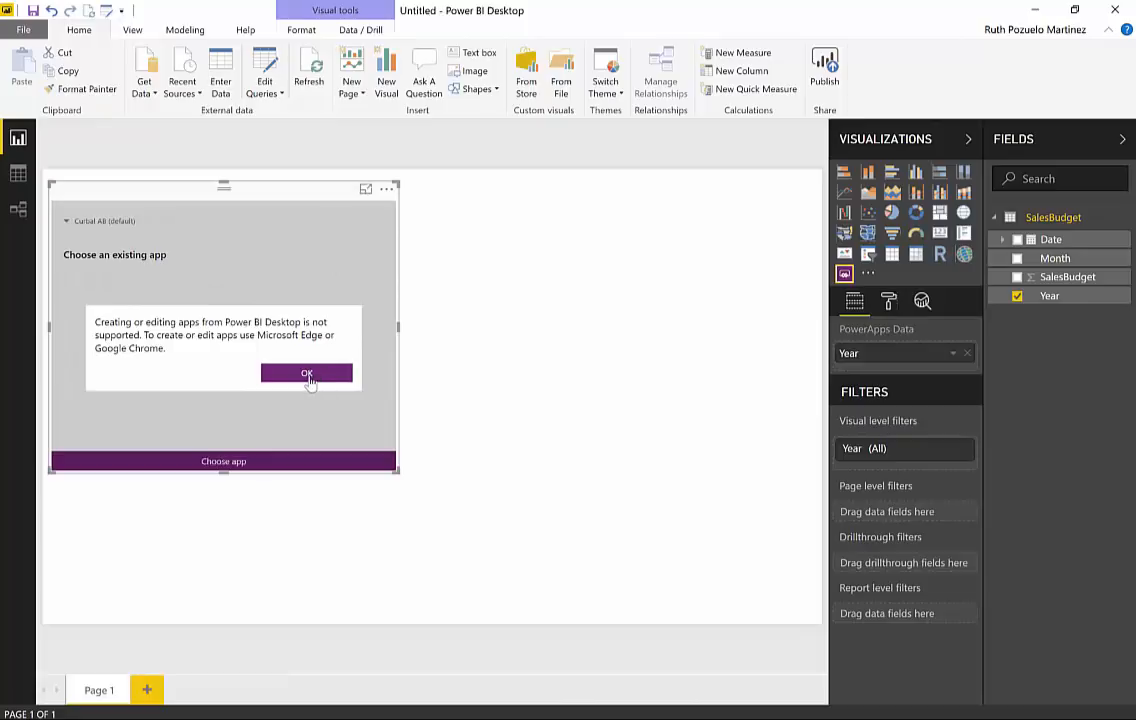
click(309, 376)
click(261, 461)
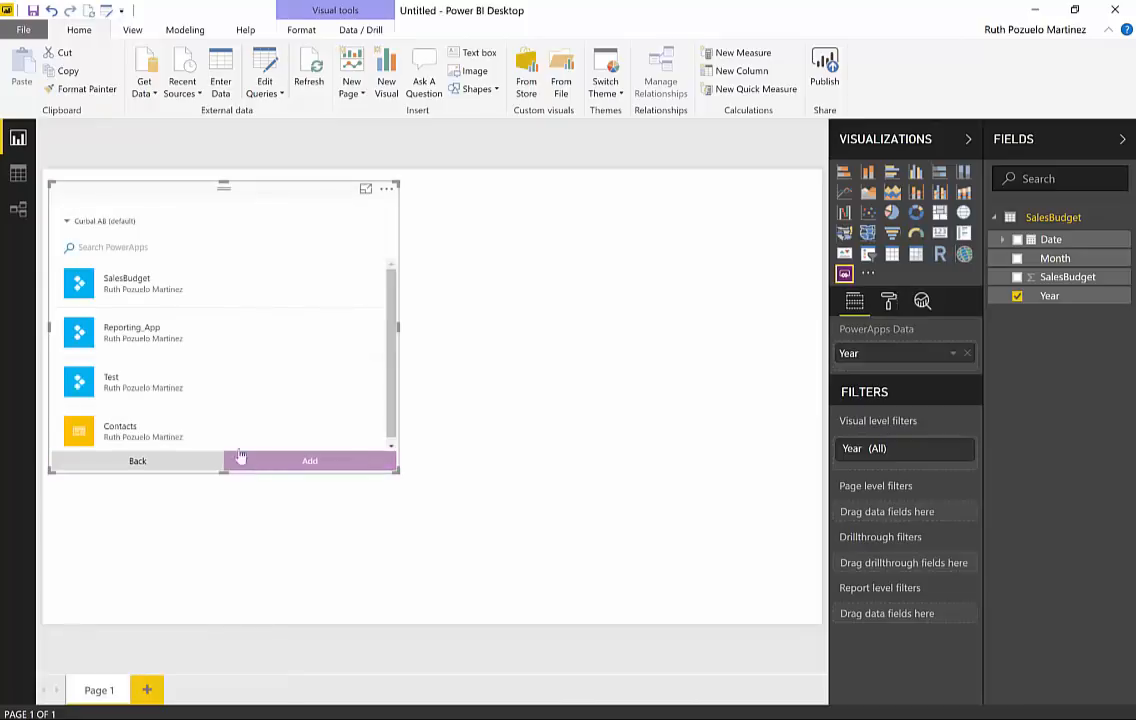
click(176, 290)
click(280, 464)
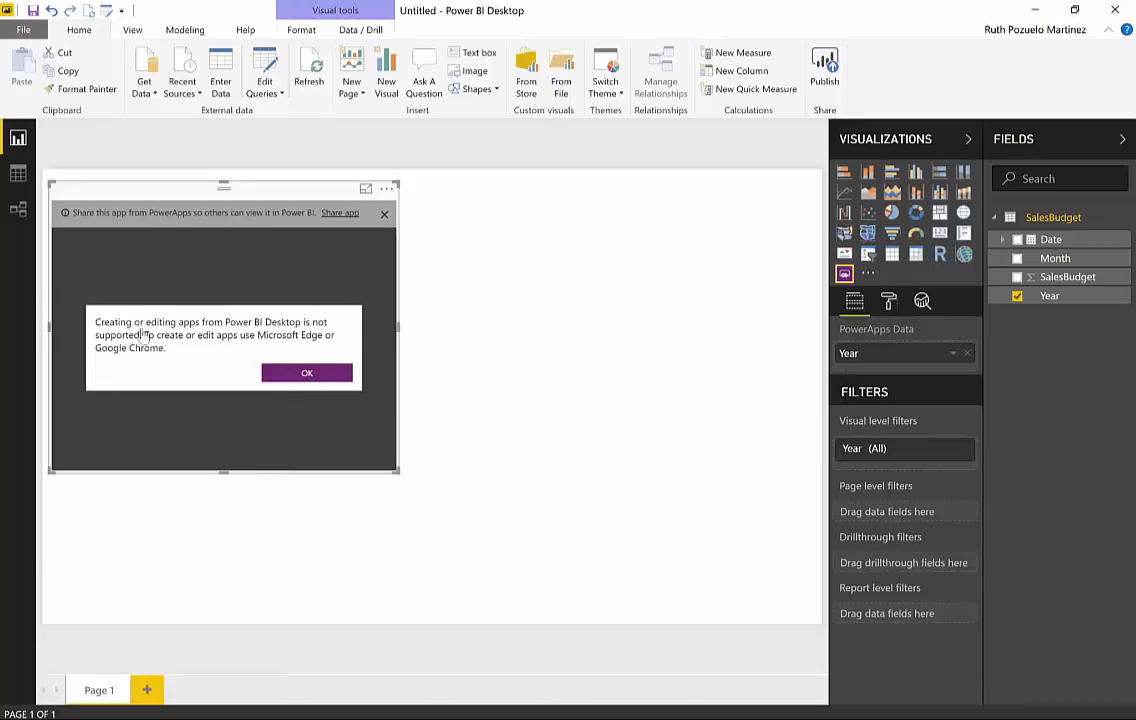
click(307, 373)
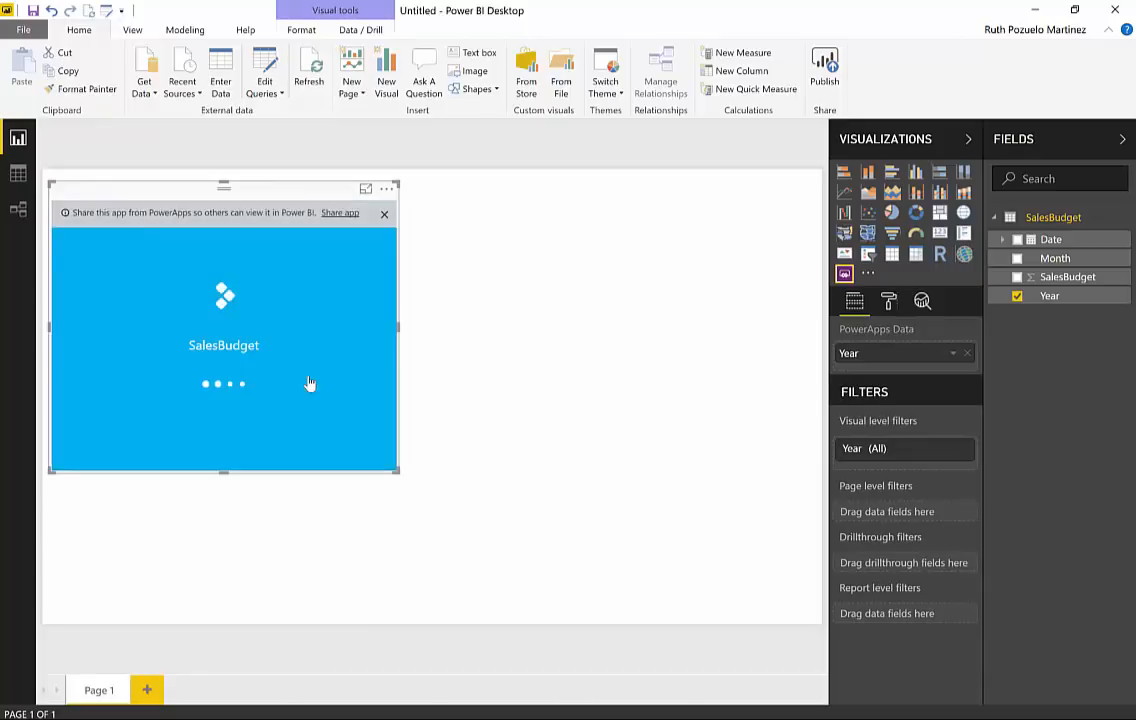
drag(398, 471, 379, 532)
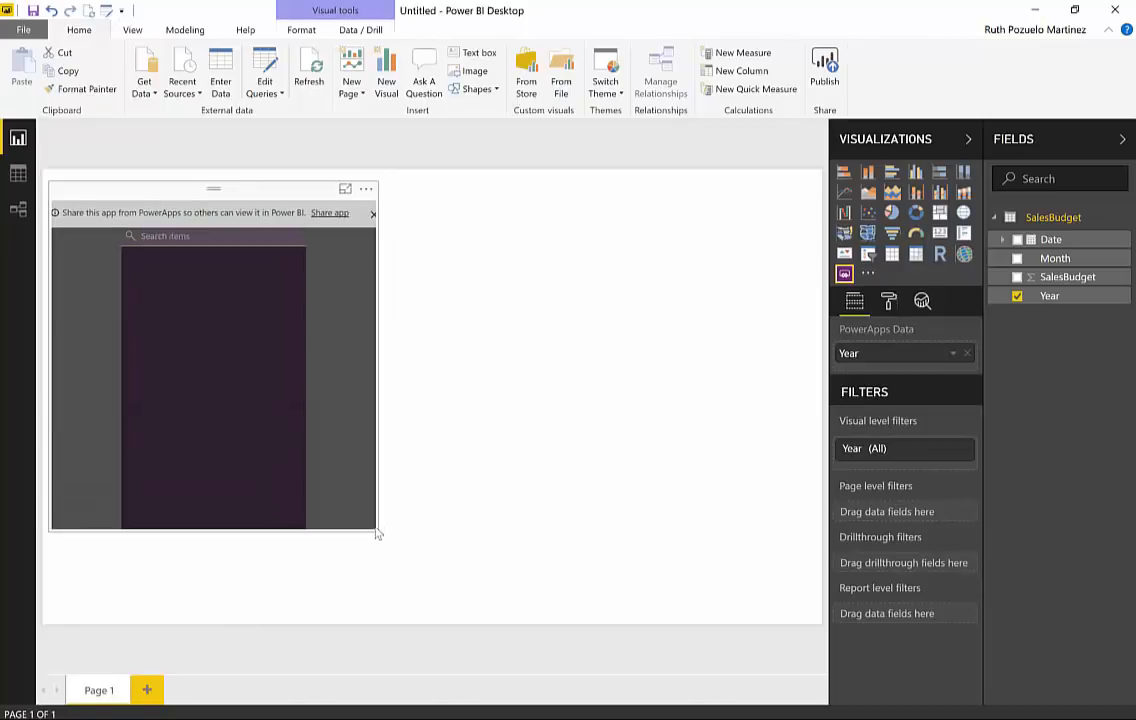
Step: Create a table visual with the Date and SalesBudget fields and place it beside the embedded app
drag(1016, 243, 695, 300)
drag(1106, 284, 740, 246)
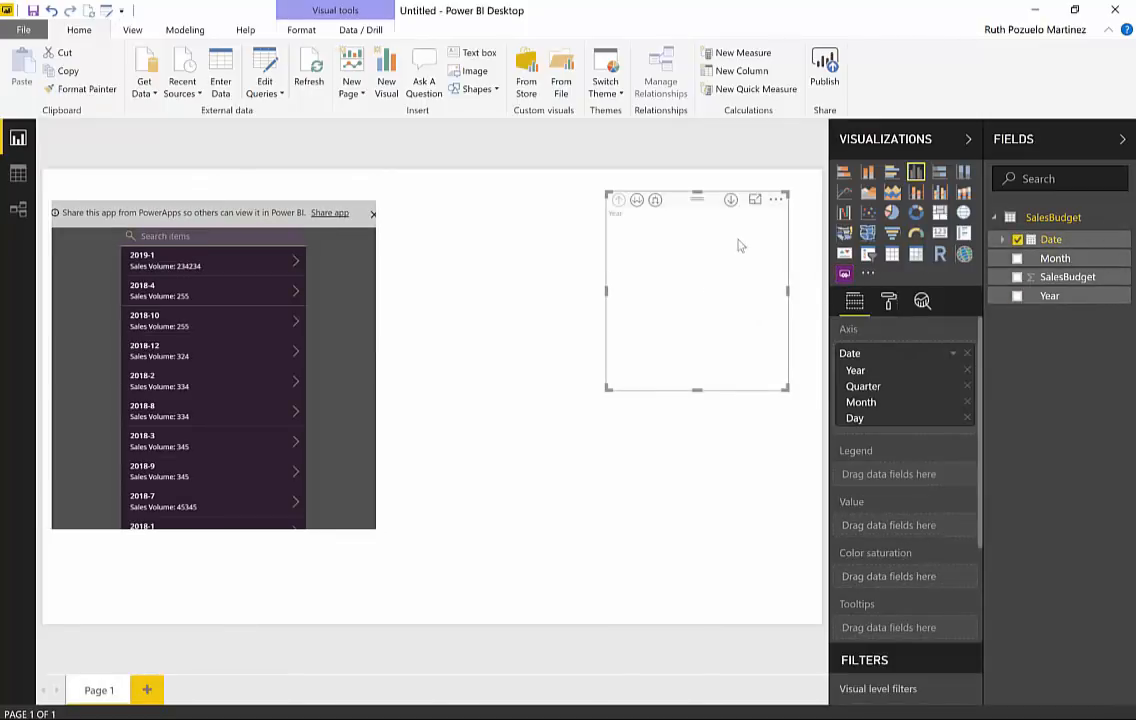
click(891, 256)
drag(690, 198, 489, 259)
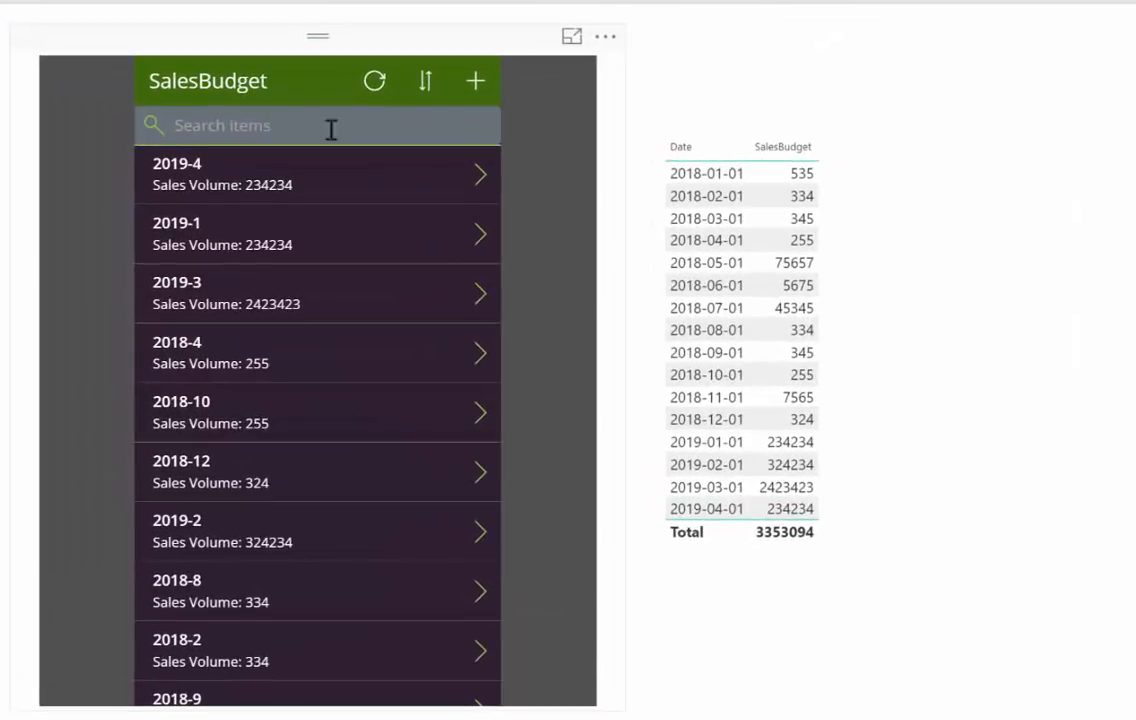
Step: Search the embedded app's items for 2019 and clear the search
click(376, 122)
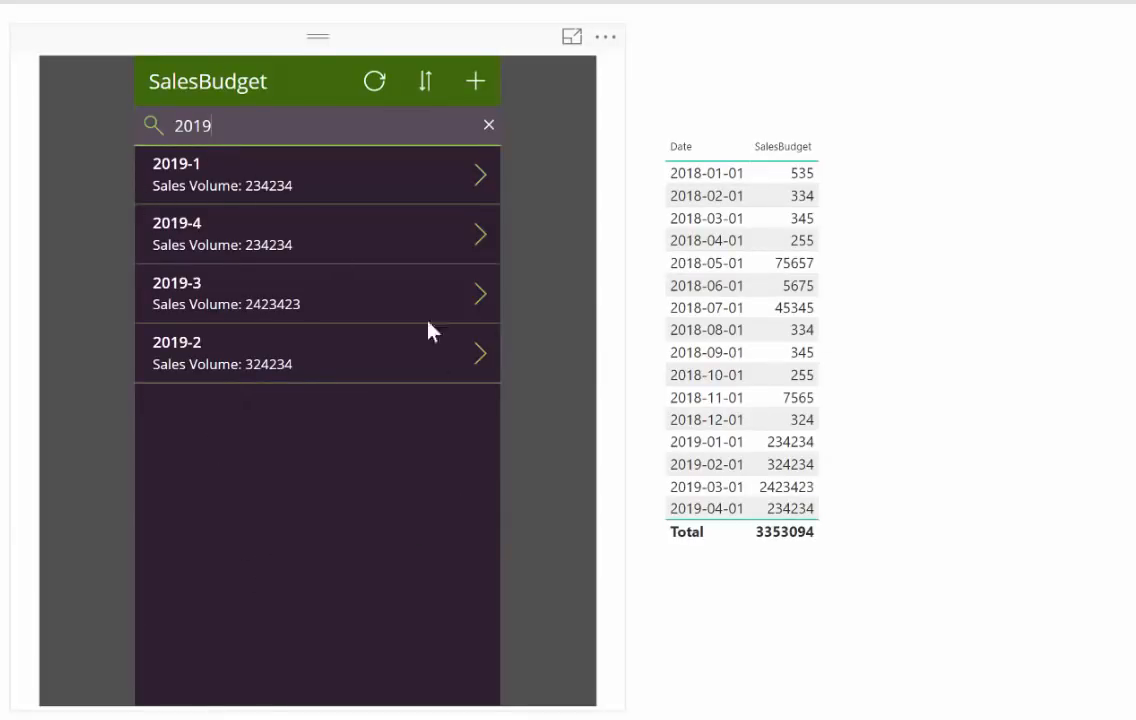
click(489, 125)
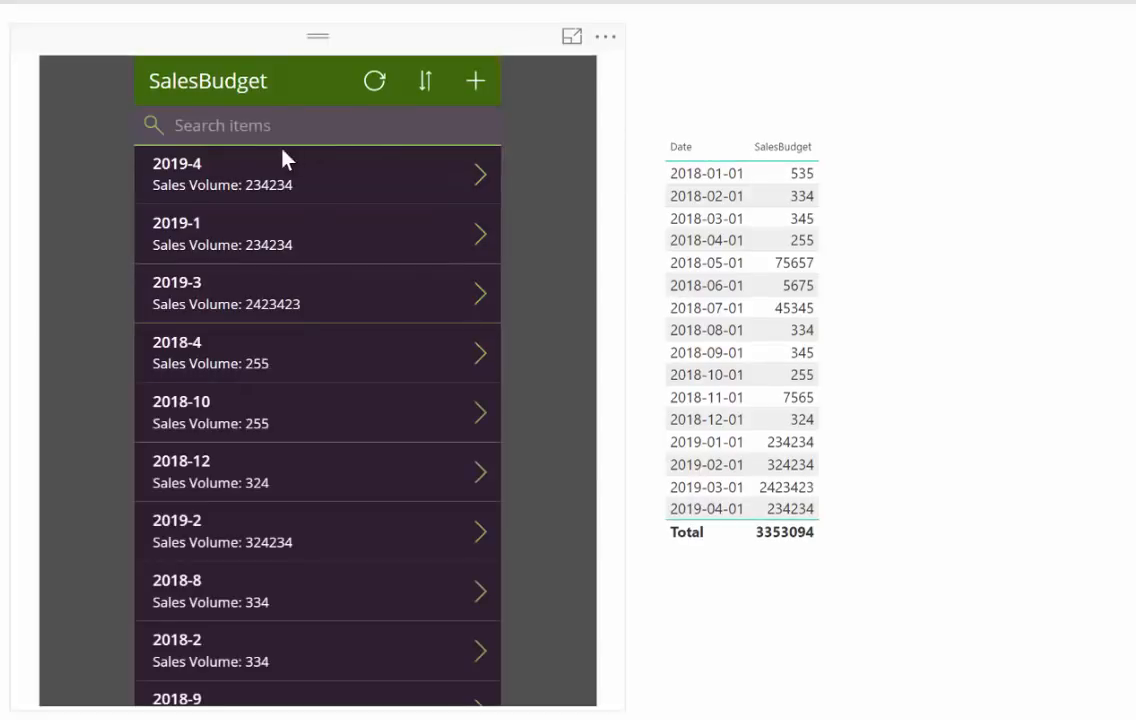
Step: Add and save a record in the embedded app with Month 5, SalesBudget 433432 and Year 2019
click(474, 81)
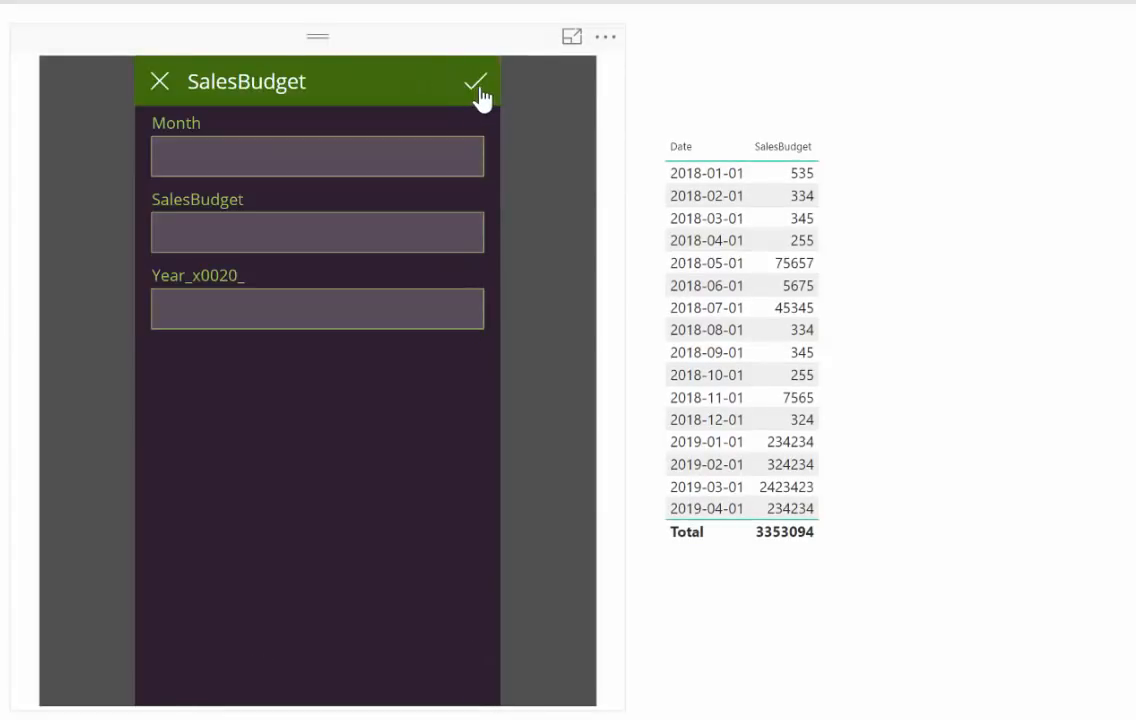
click(310, 163)
text(5)
click(252, 248)
text(433432)
click(250, 312)
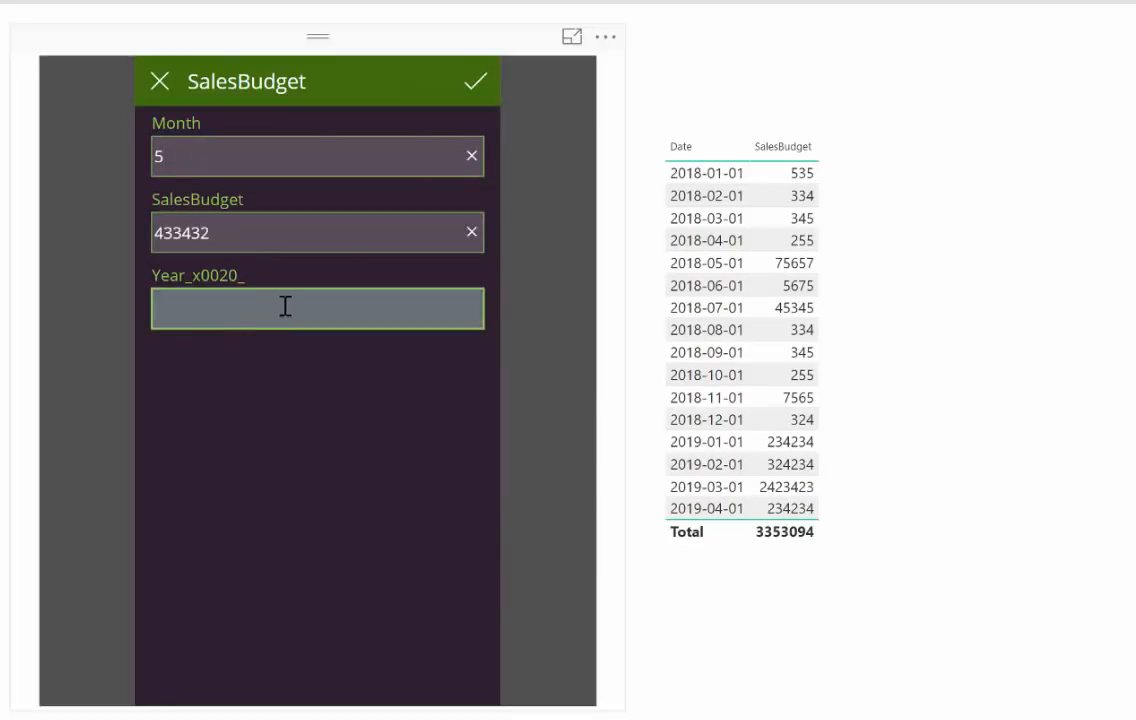
text(2019)
click(466, 86)
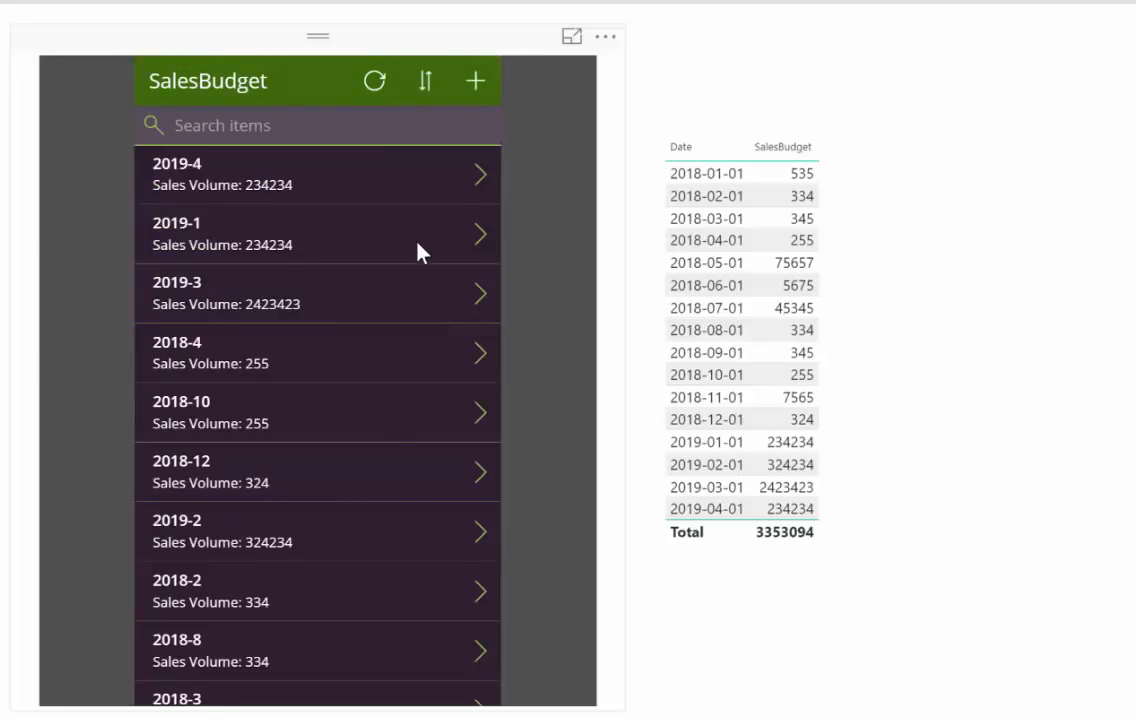
Step: Refresh the app's list and search it for 2019, and refresh the report data to load the new record
click(372, 90)
click(269, 134)
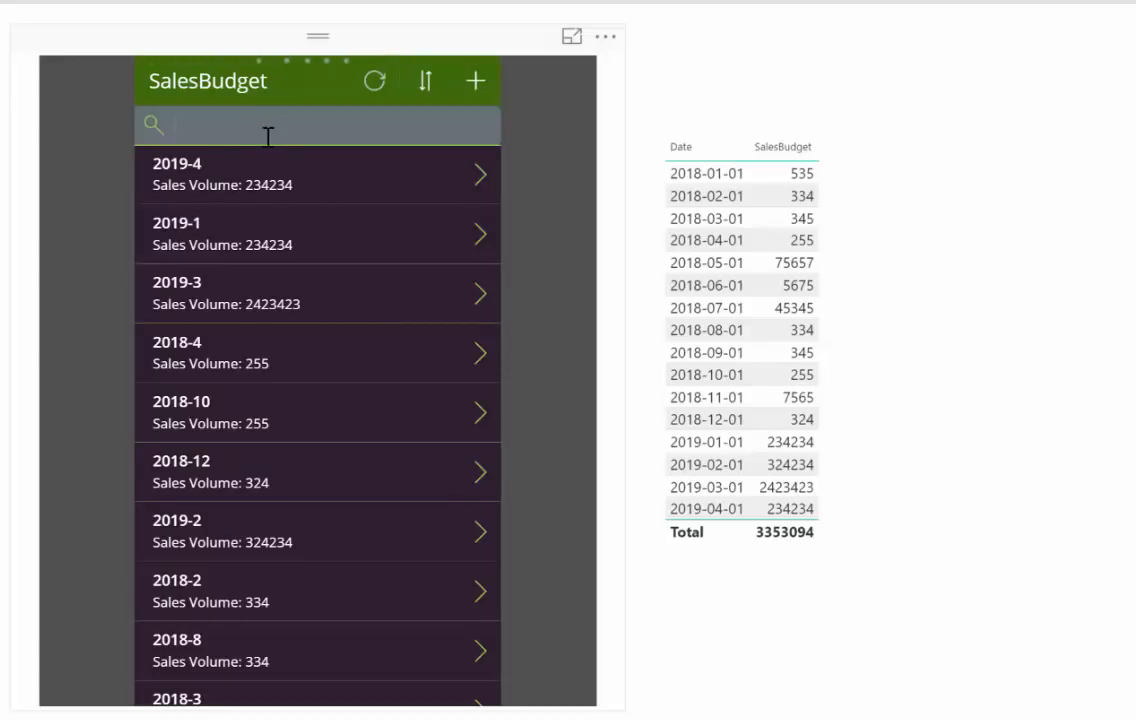
text(2019)
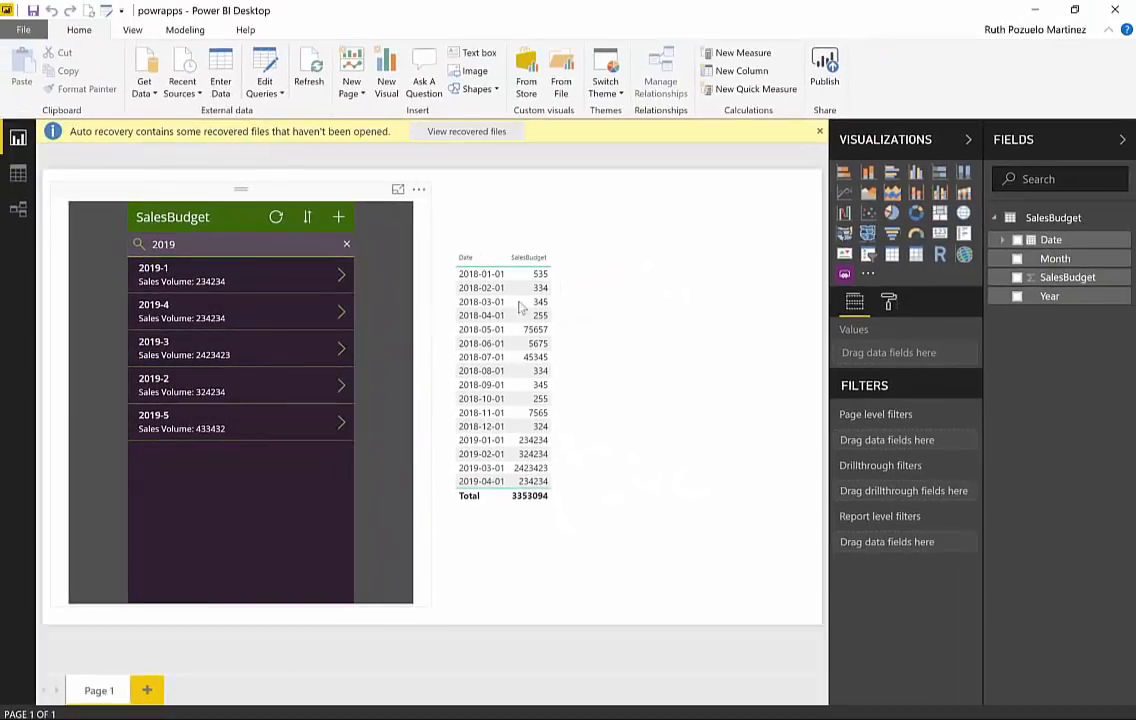
click(312, 68)
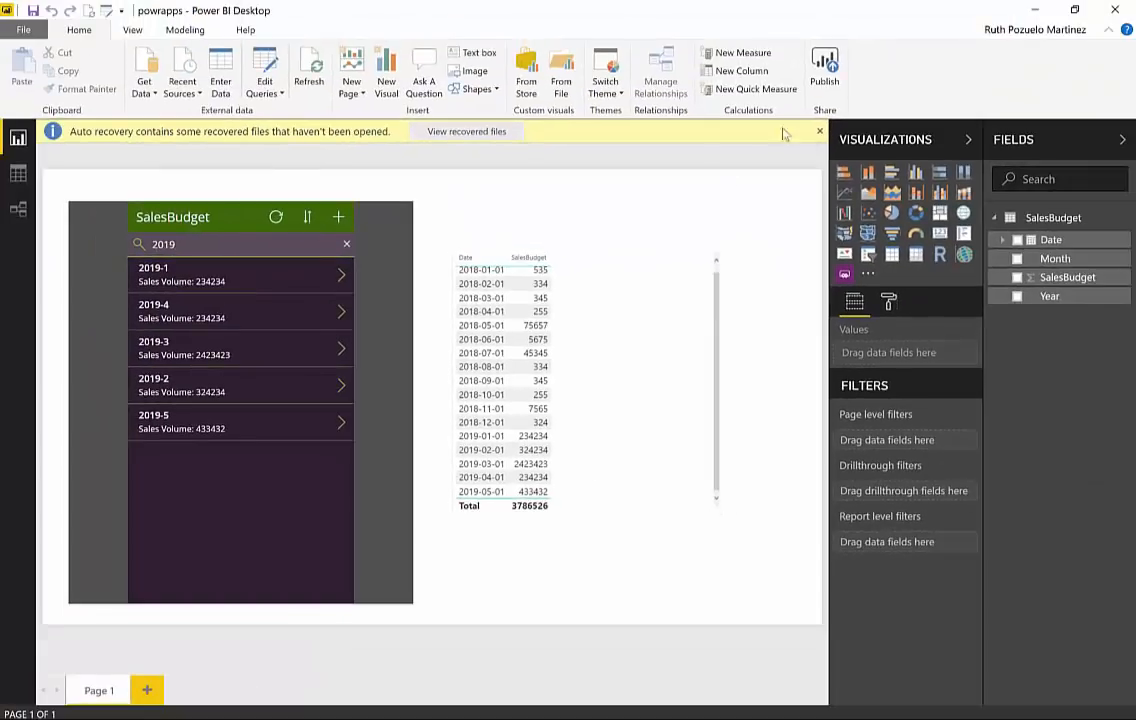
Step: Save the report and publish it to My workspace, replacing the existing powrapps dataset
click(826, 68)
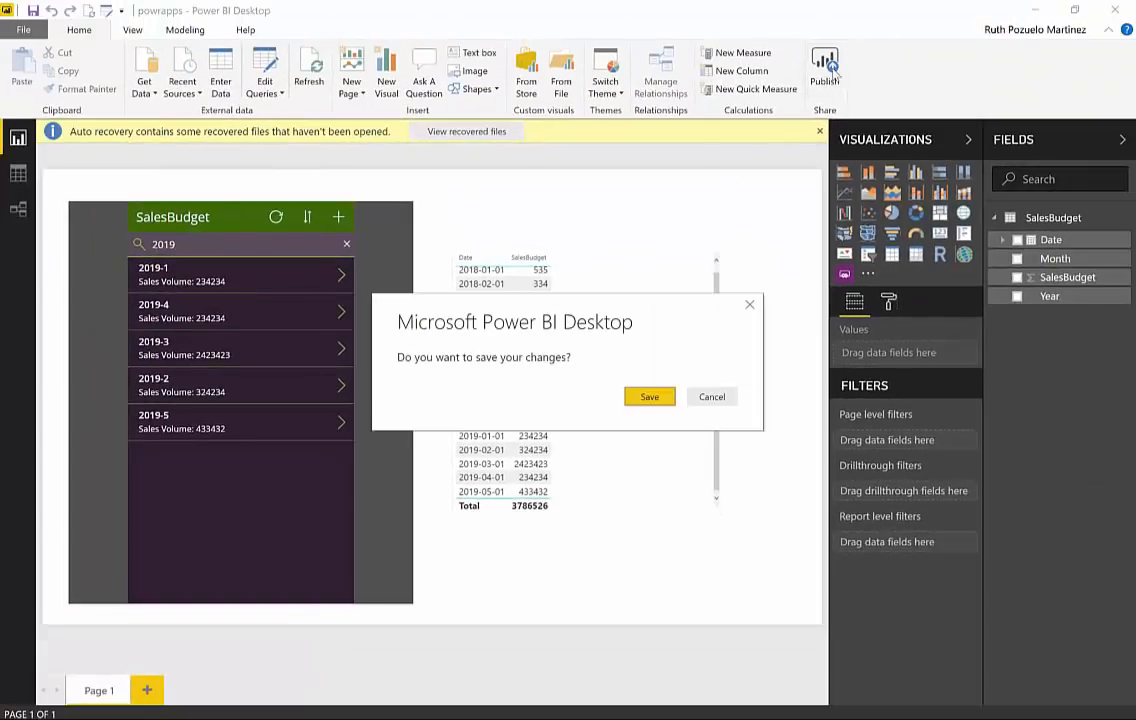
click(656, 399)
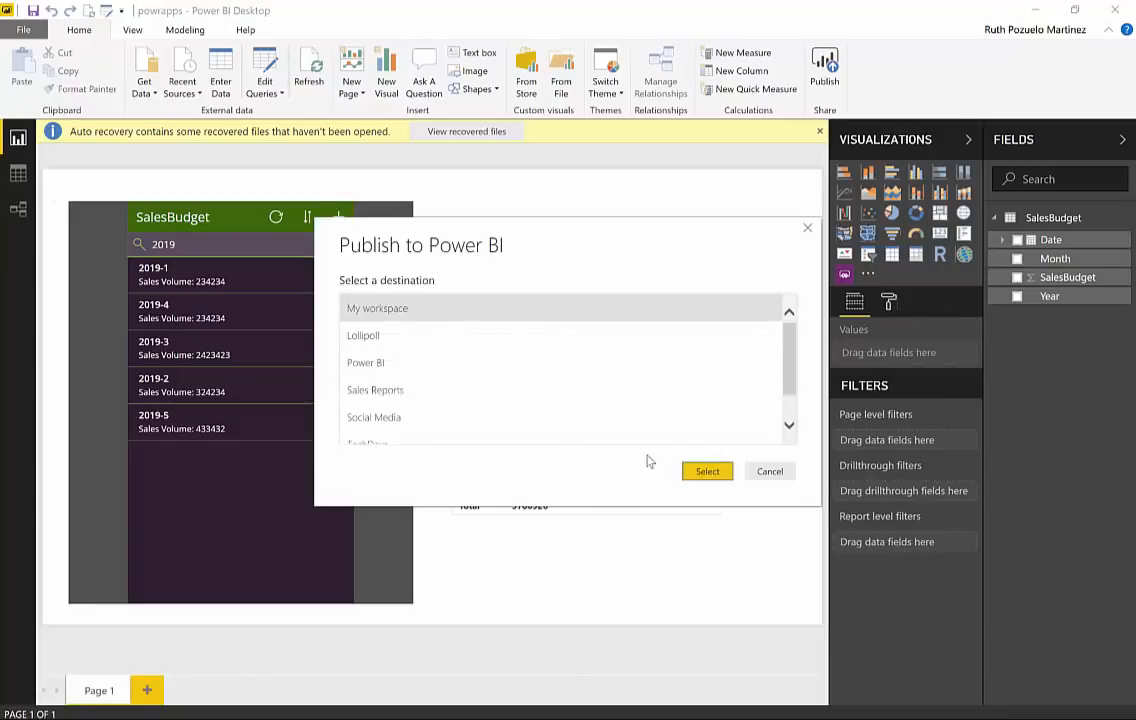
click(710, 471)
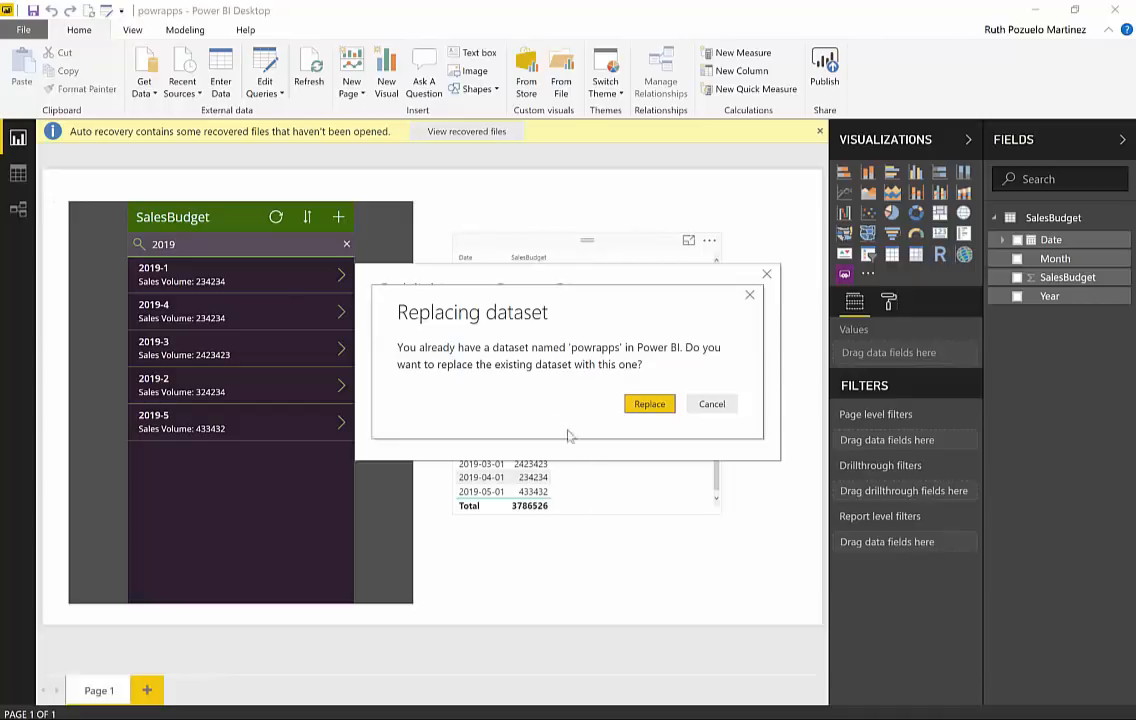
click(651, 405)
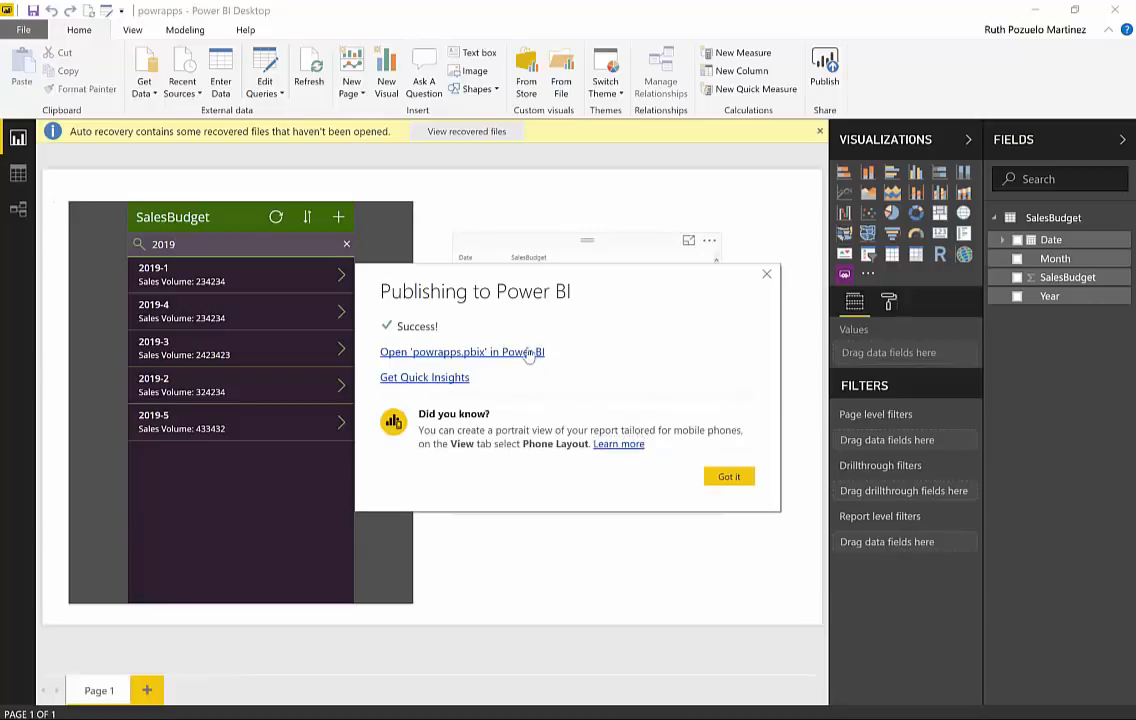
Step: Open the published powrapps report in the Power BI web service and view the last rows of its table
click(530, 352)
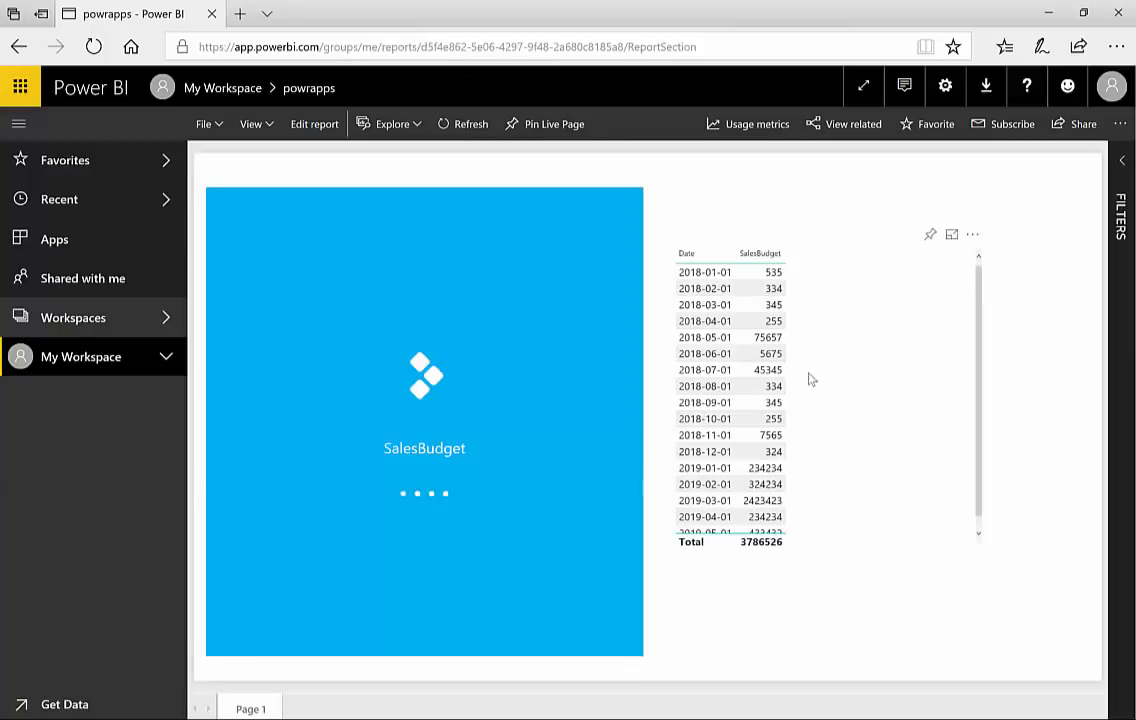
scroll(812, 380, down, 1)
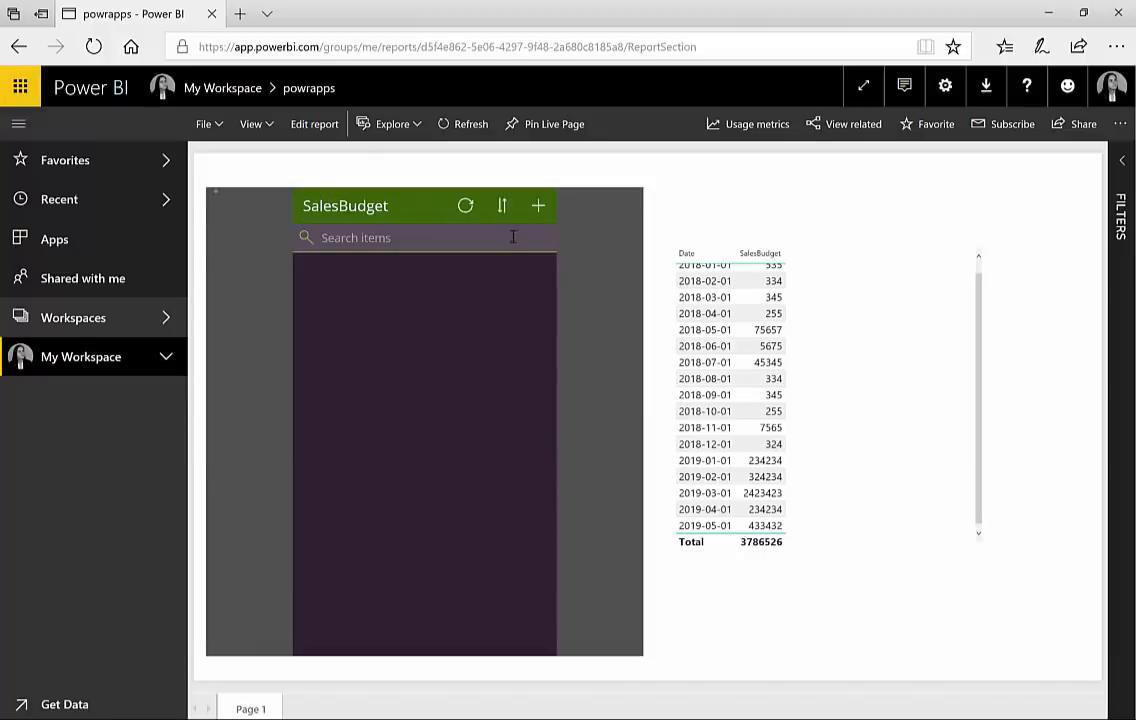
Step: Add and save a record in the published report's app with Month 6, SalesBudget 45342 and Year 2019
click(538, 205)
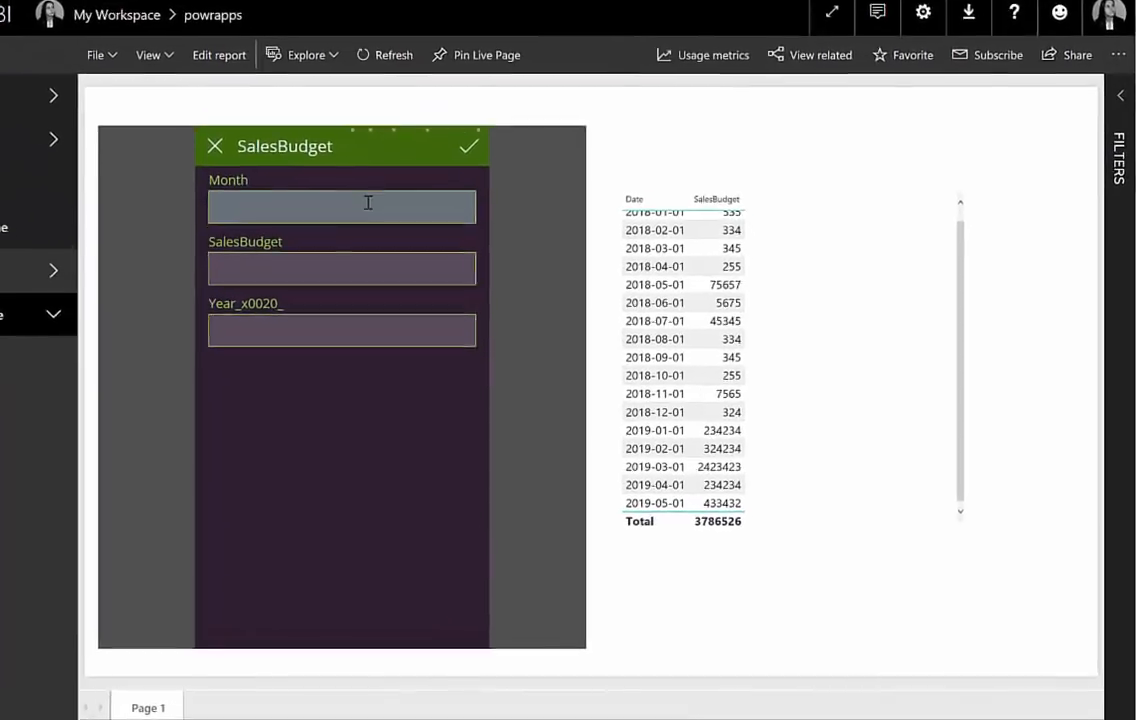
click(447, 254)
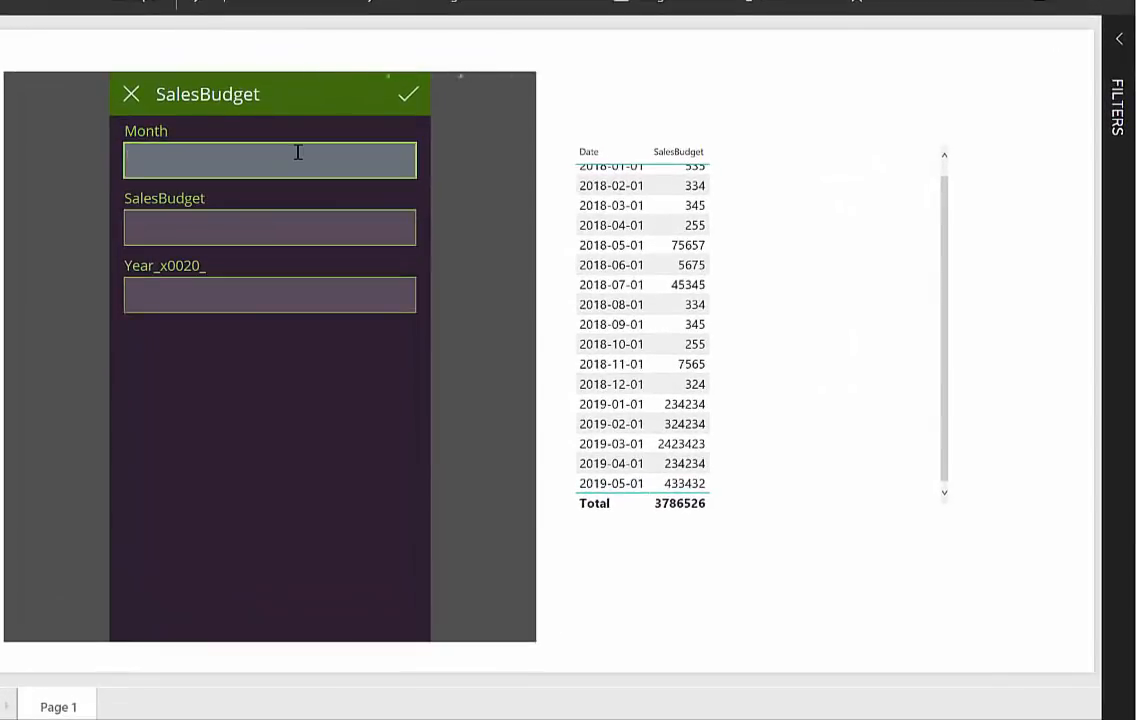
text(6)
click(173, 225)
text(45342)
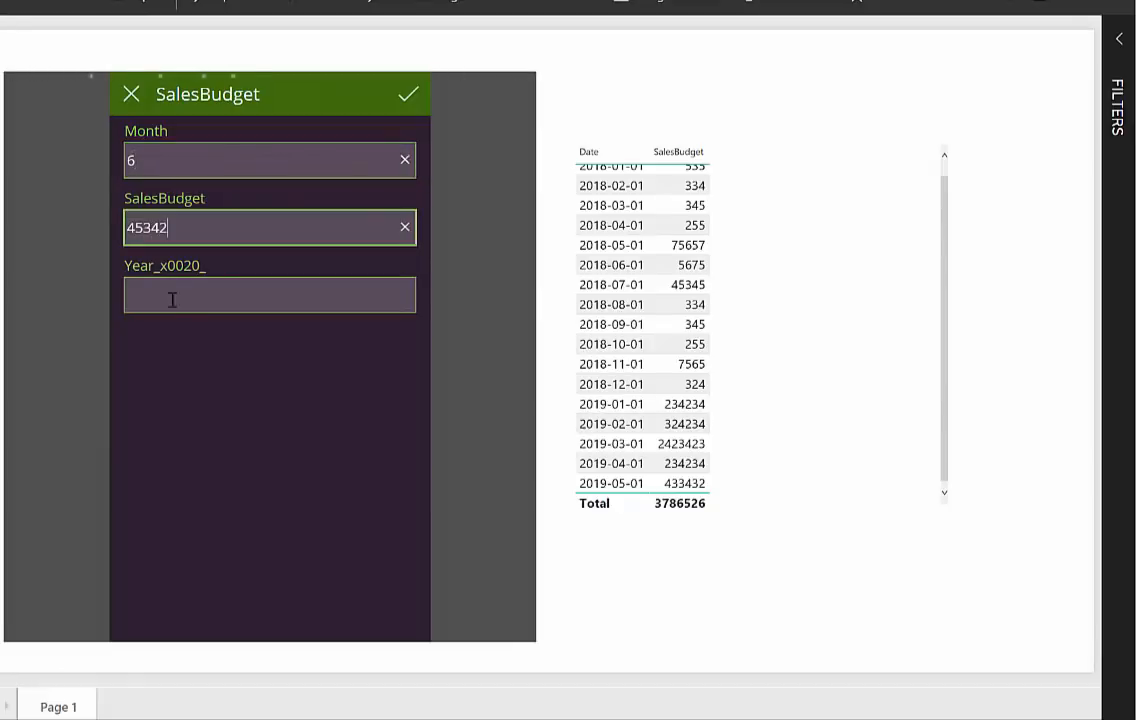
click(180, 296)
text(2016)
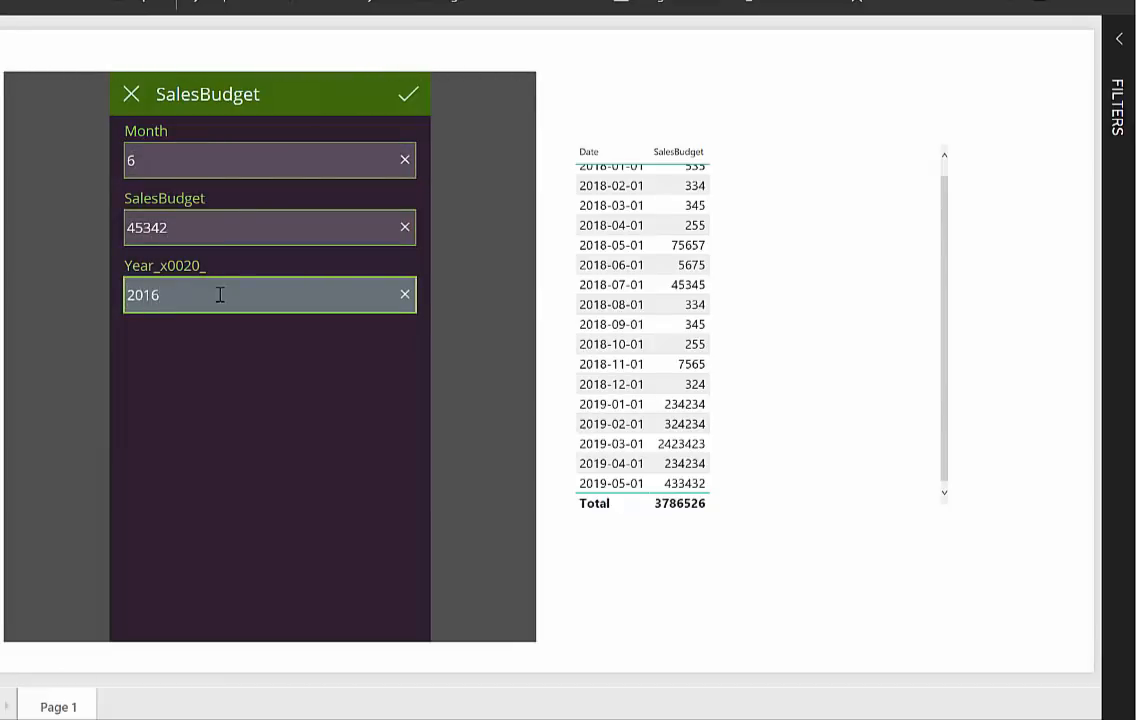
key(BackSpace)
text(9)
click(408, 96)
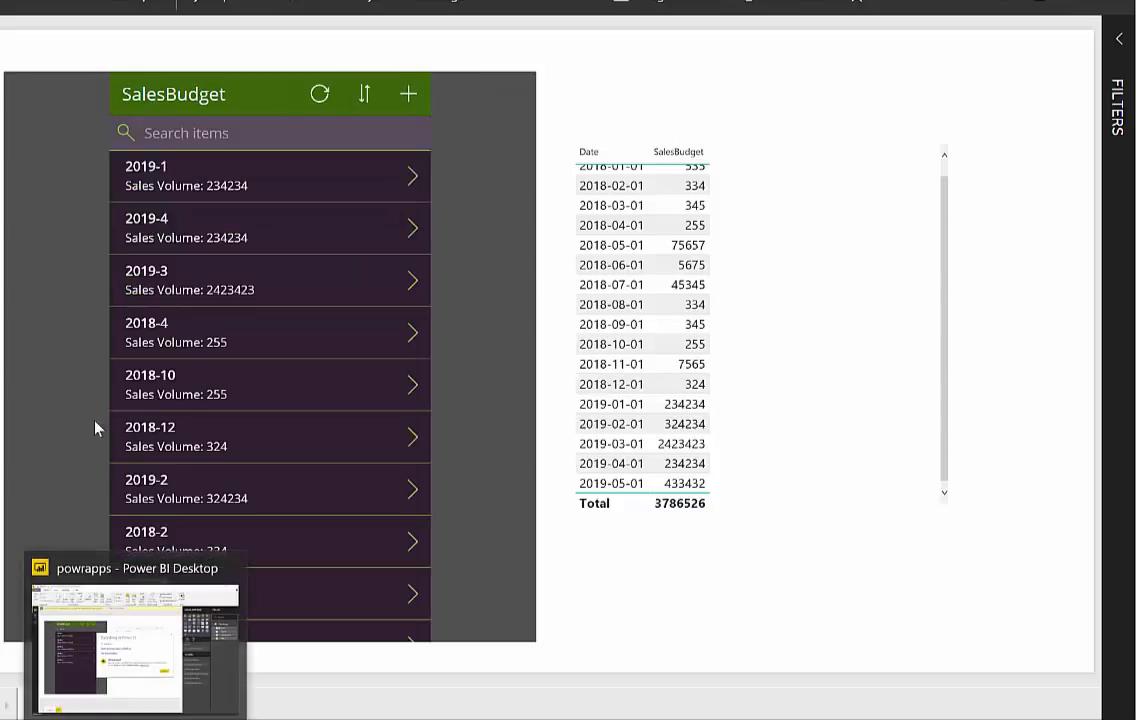
Step: Search the app's items for 2019 to check the new record
click(275, 128)
text(2019)
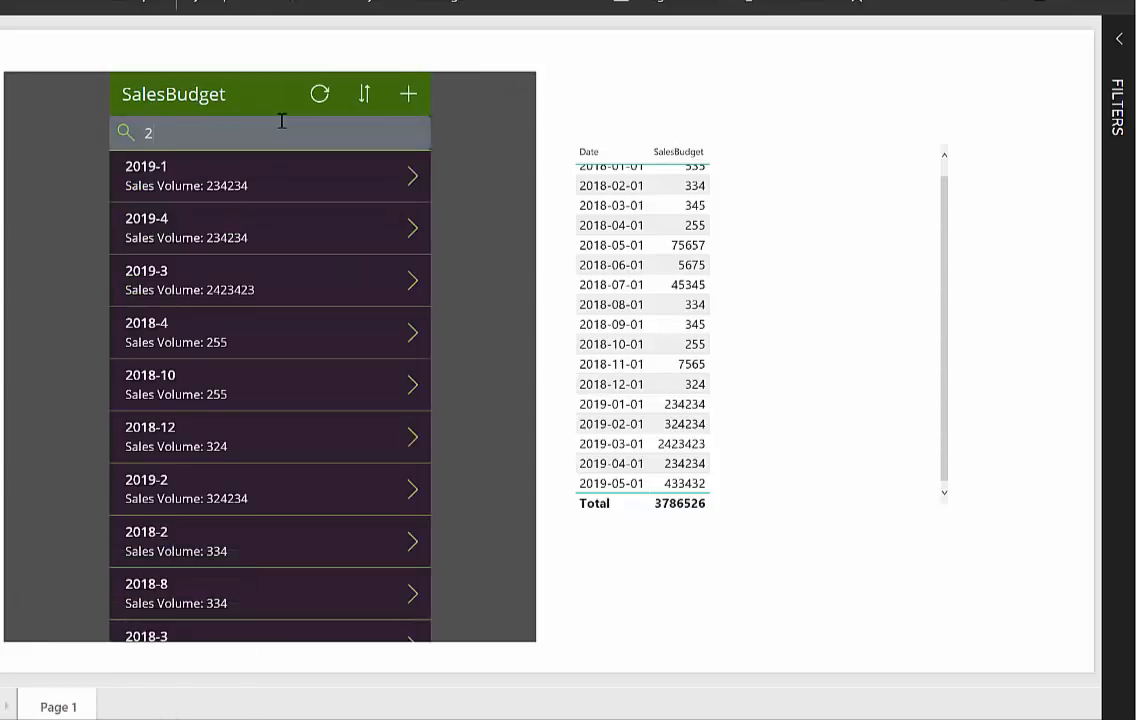